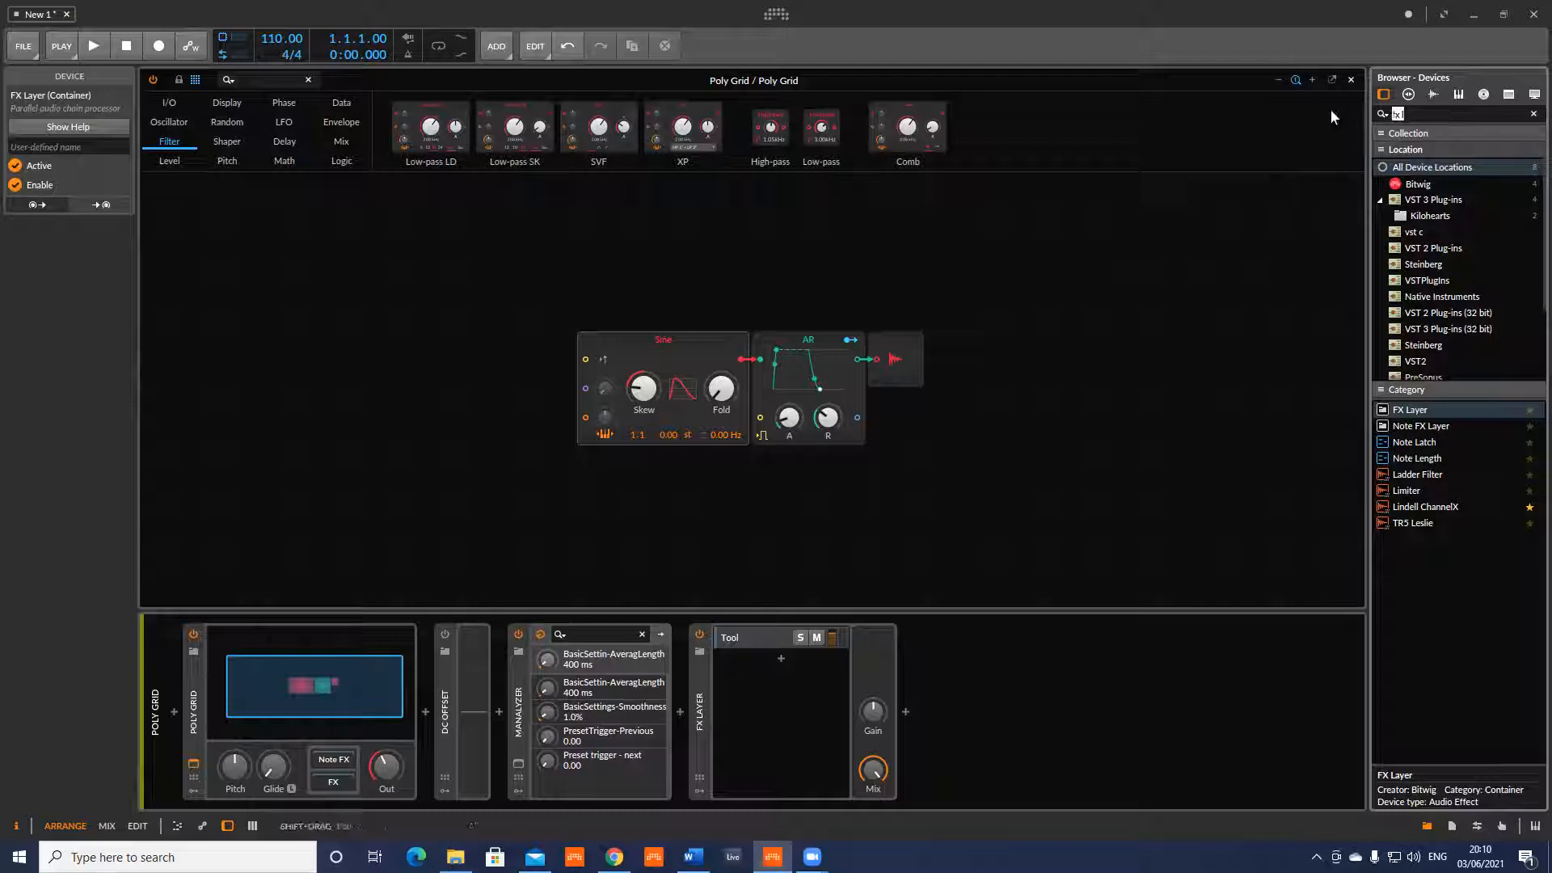
Find the Freq Shifter preset with the search "freq", add it to the FX Layer and delete the Tool layer.
text(freq)
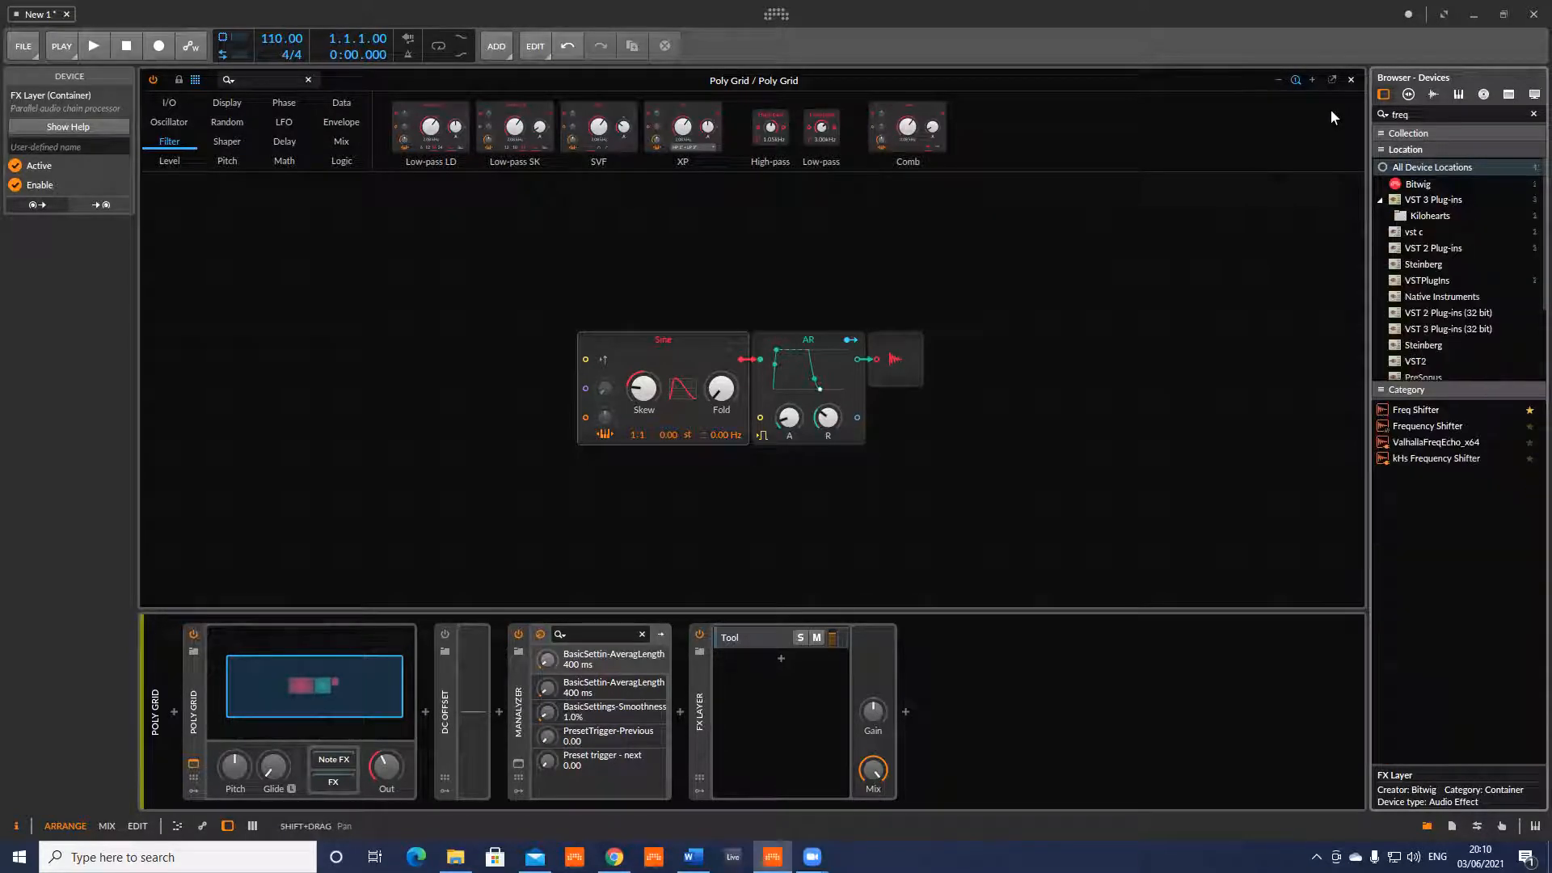
click(1423, 410)
drag(1441, 410, 780, 661)
right_click(749, 636)
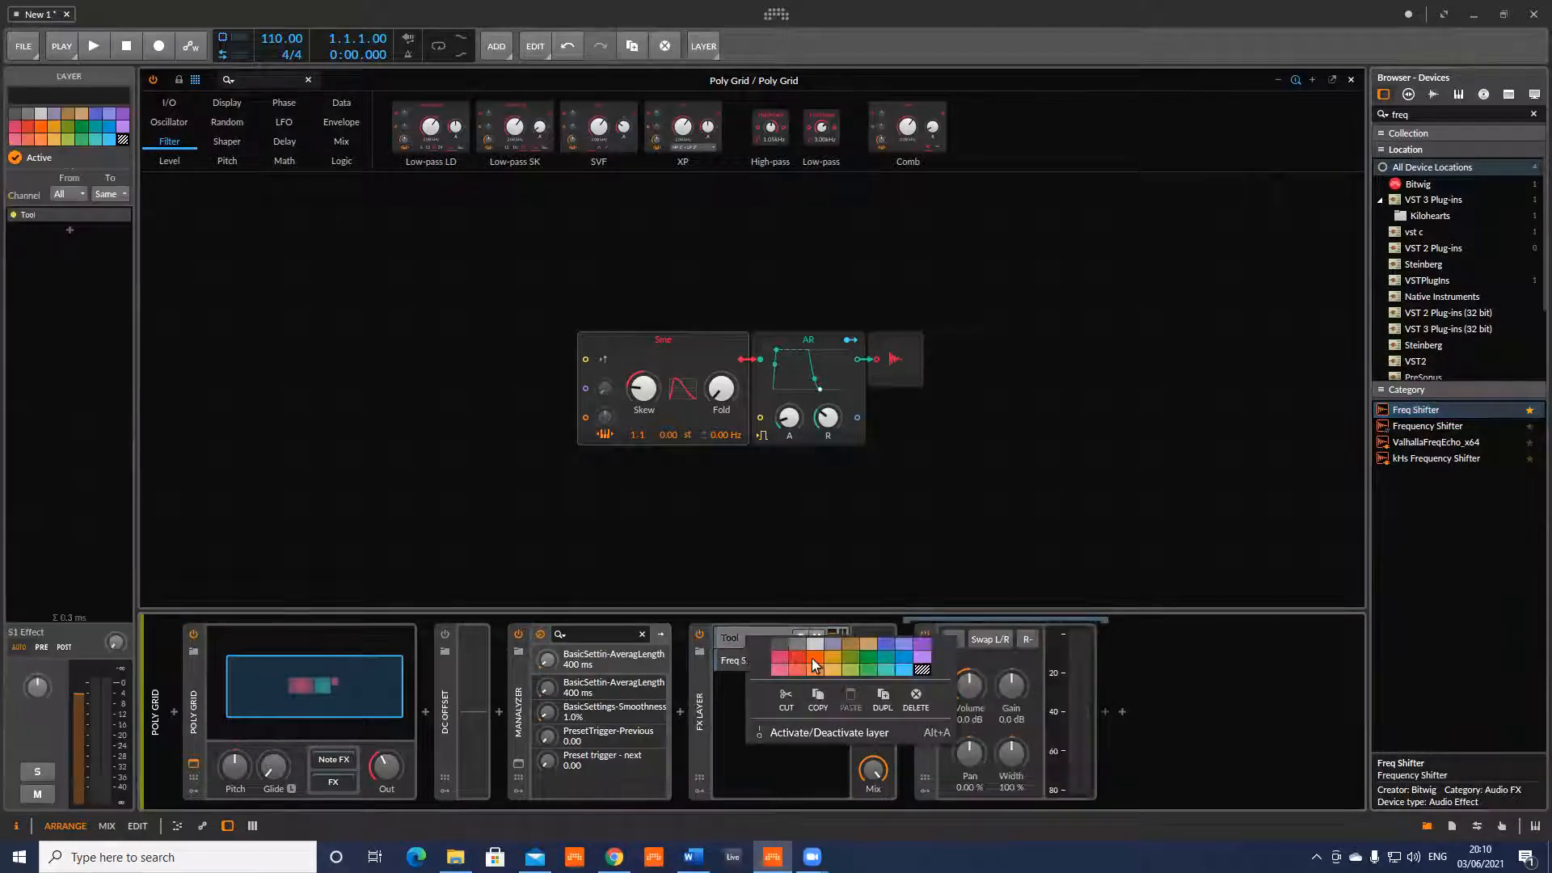
click(917, 698)
click(697, 712)
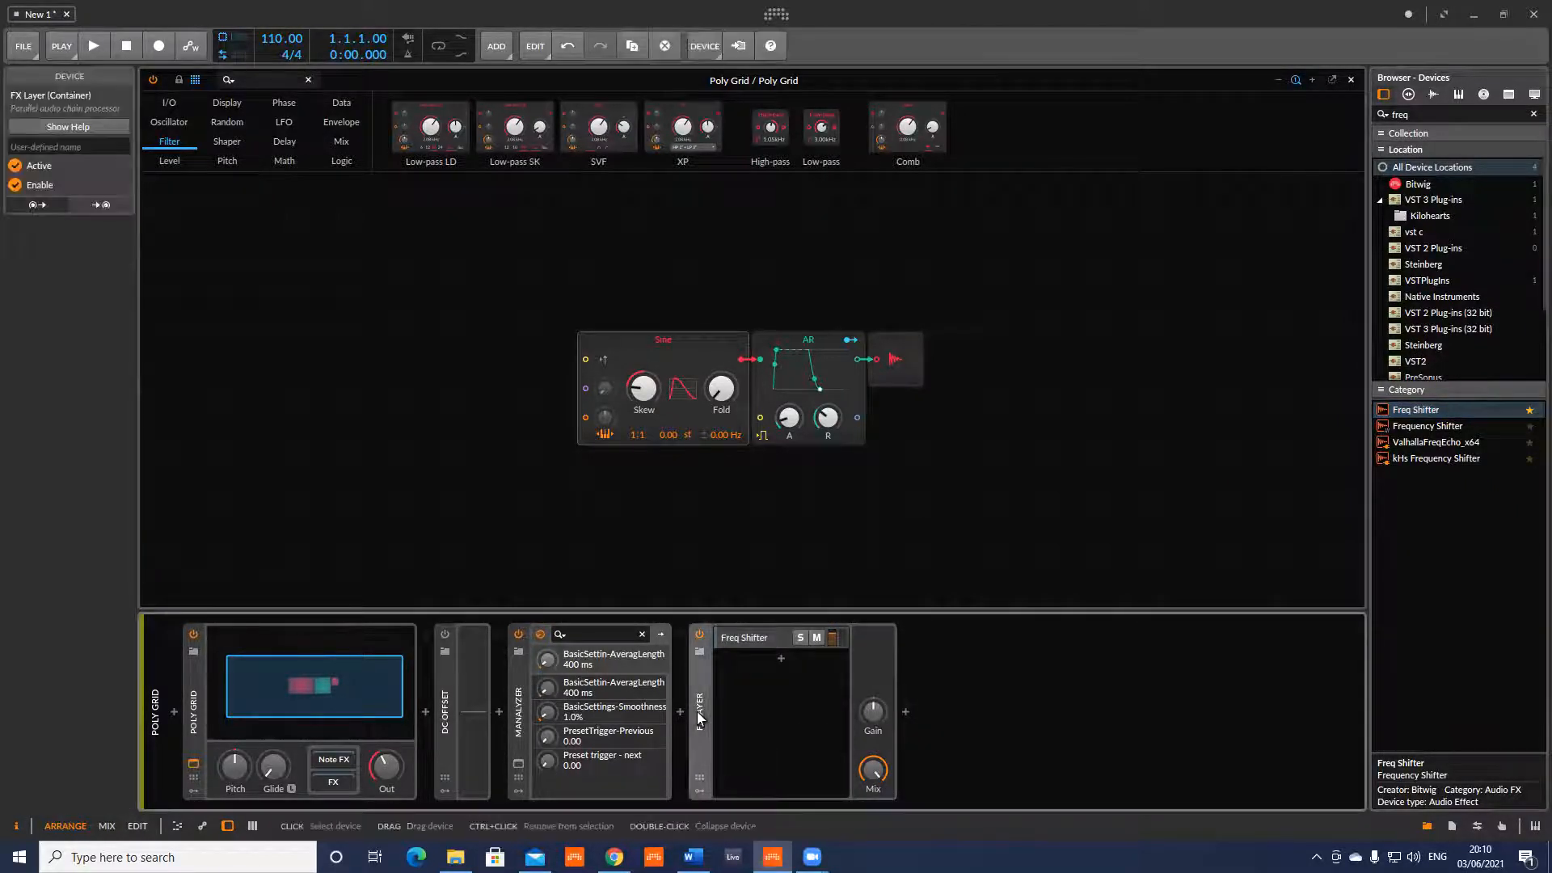
Set the Shift of the Freq Shifter in the FX Layer to 0.00 %.
click(743, 639)
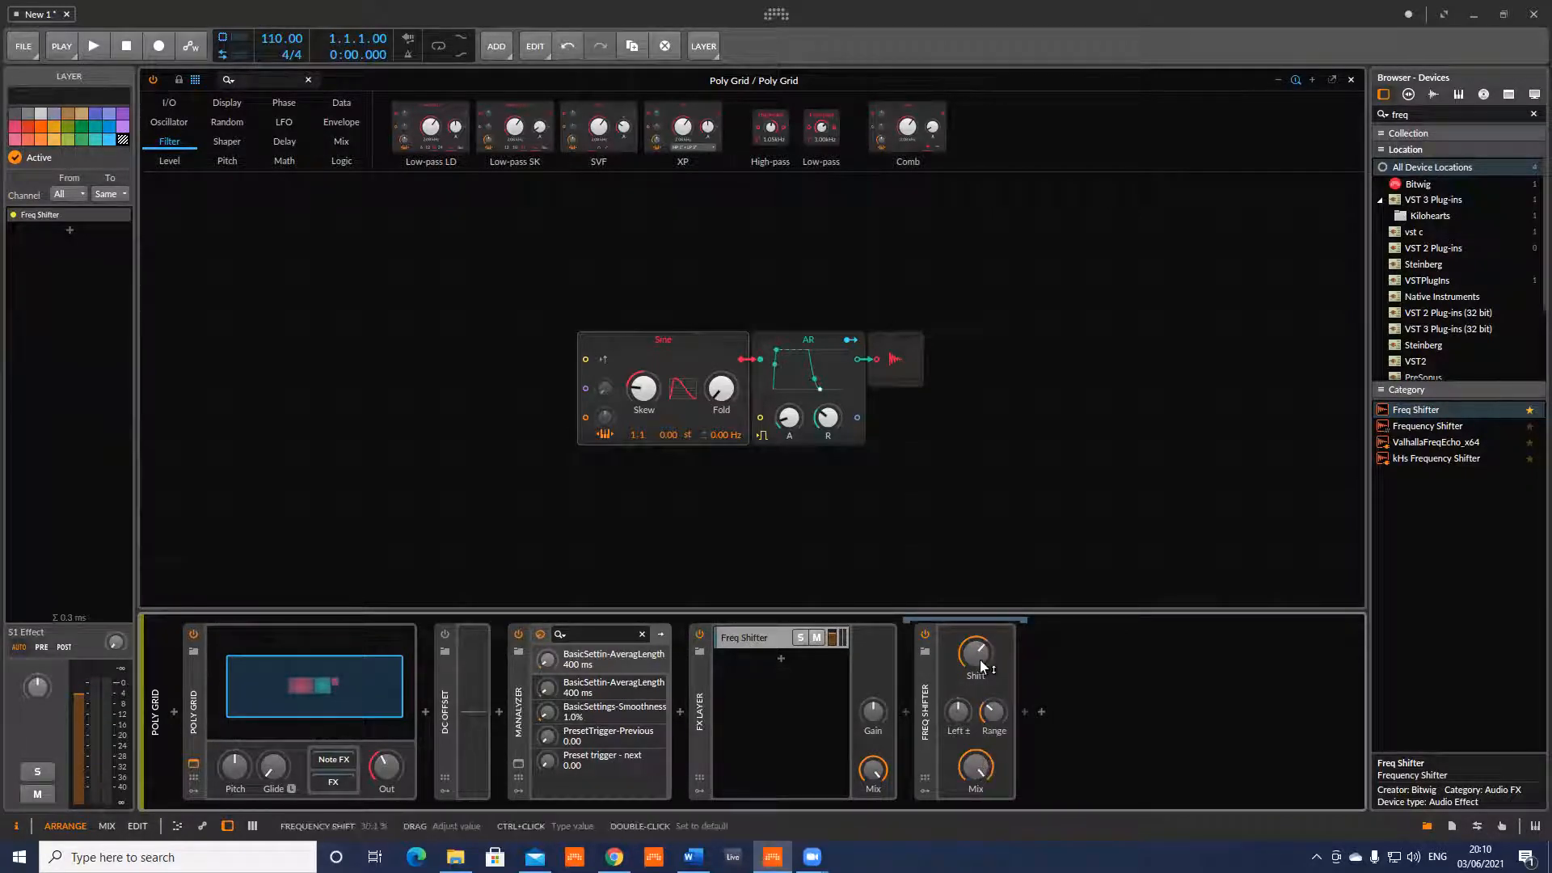
drag(981, 659, 979, 650)
ctrl+click(970, 652)
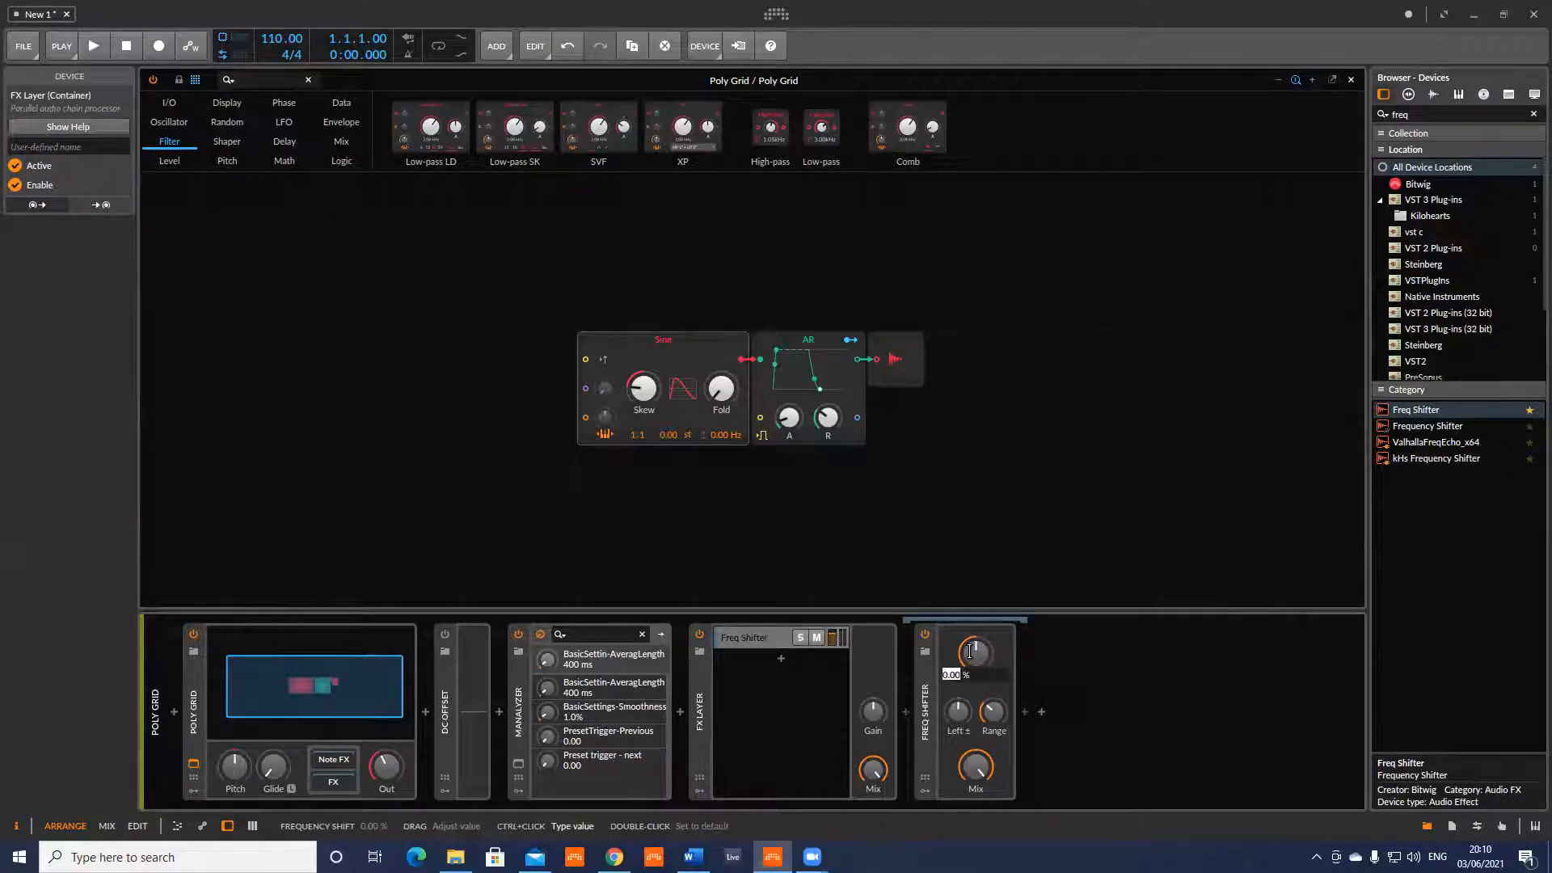
key(Return)
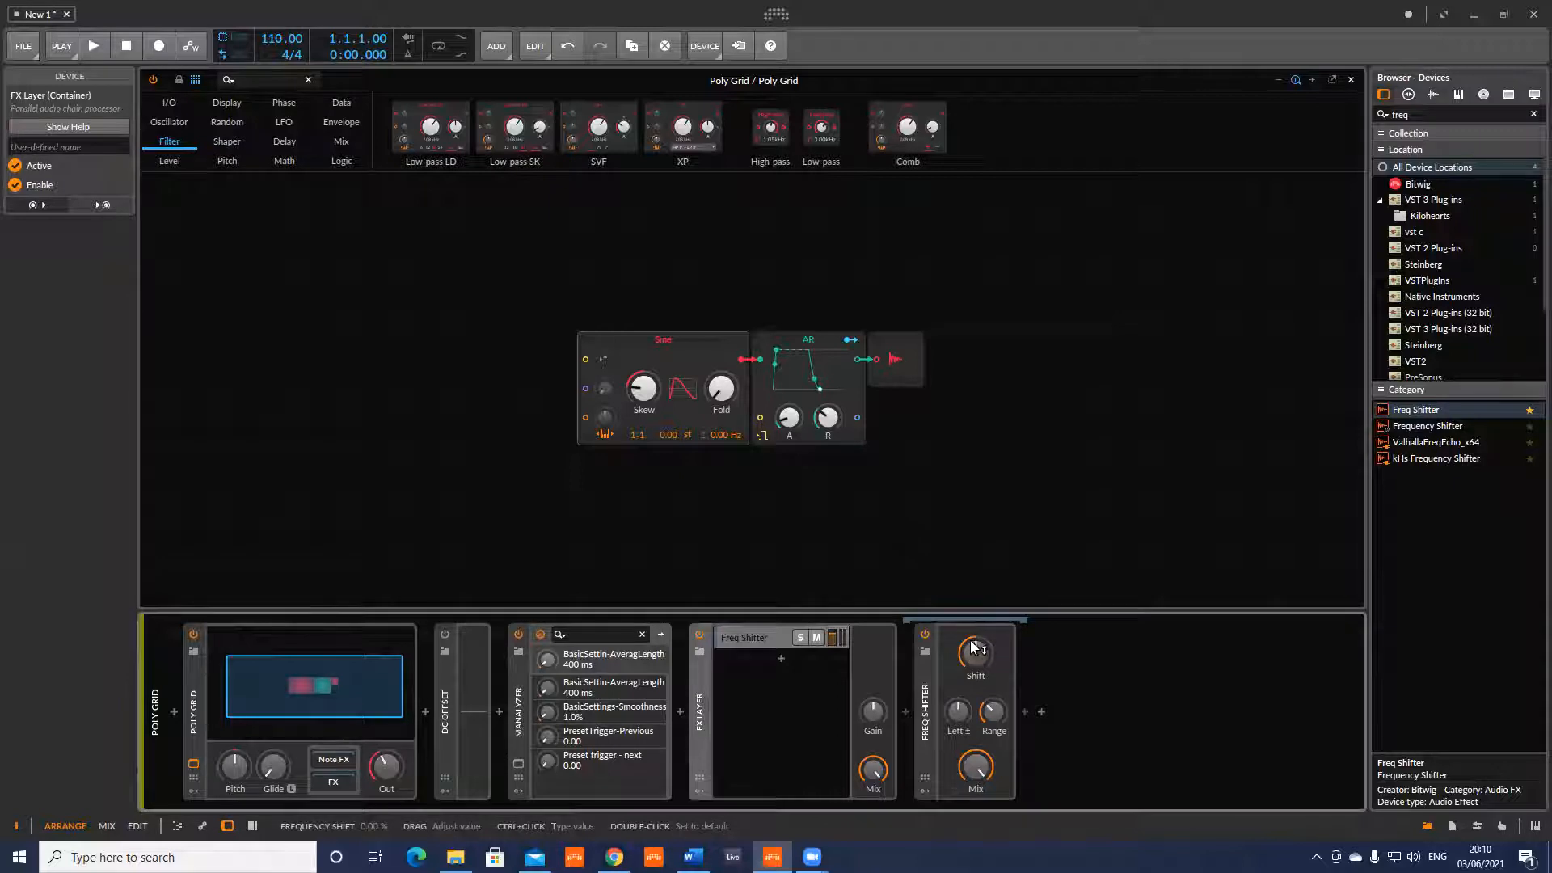
Add a Macro modulator to the FX Layer and map it to the Freq Shifter's Shift with an amount of +2.00.
click(697, 790)
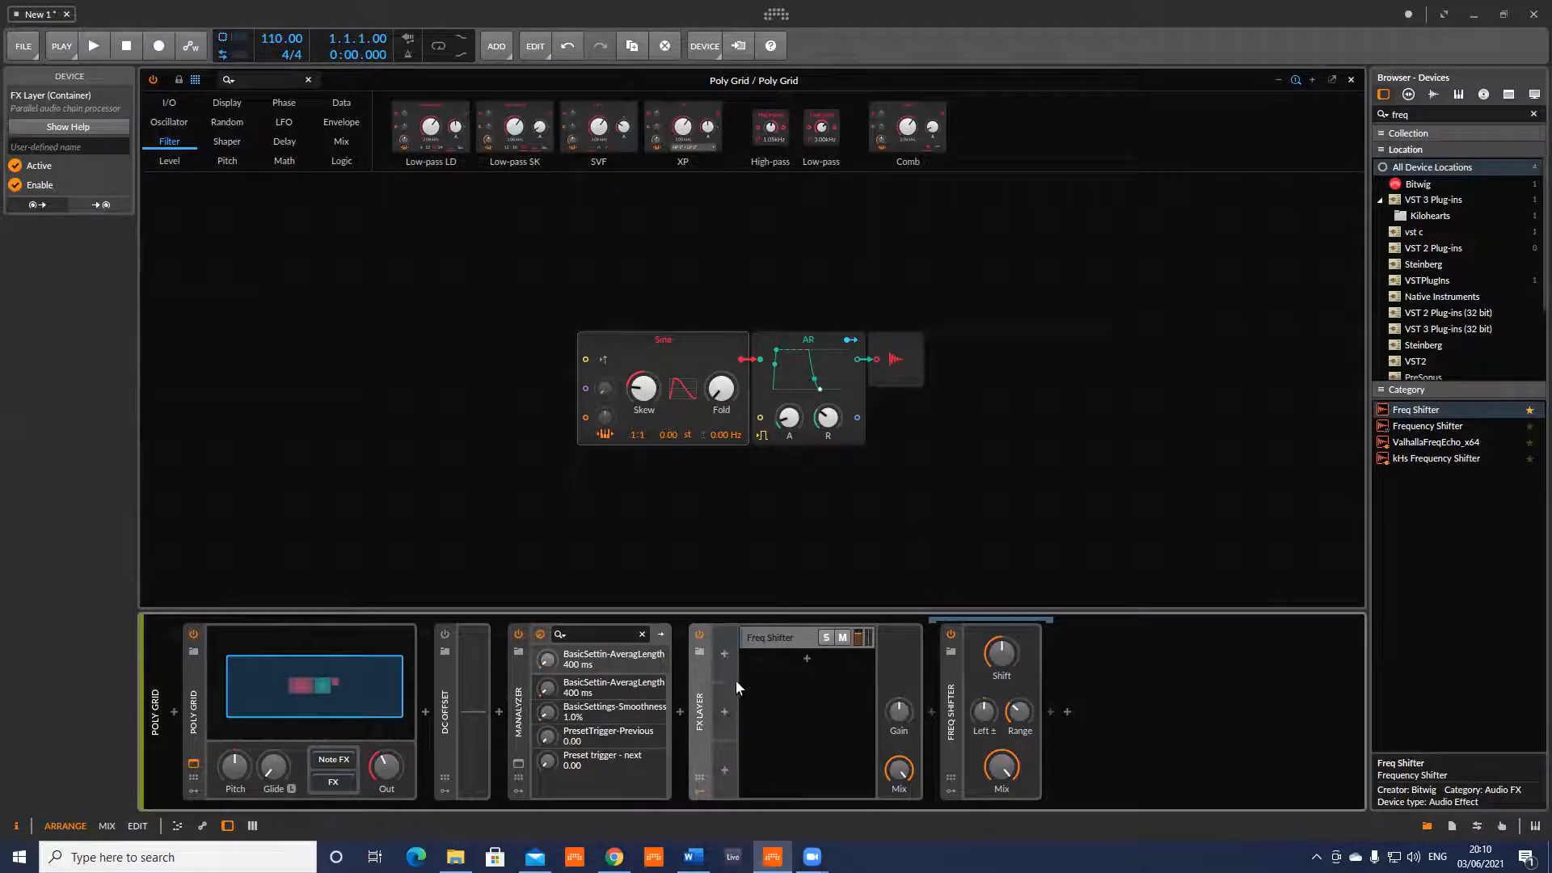
click(725, 655)
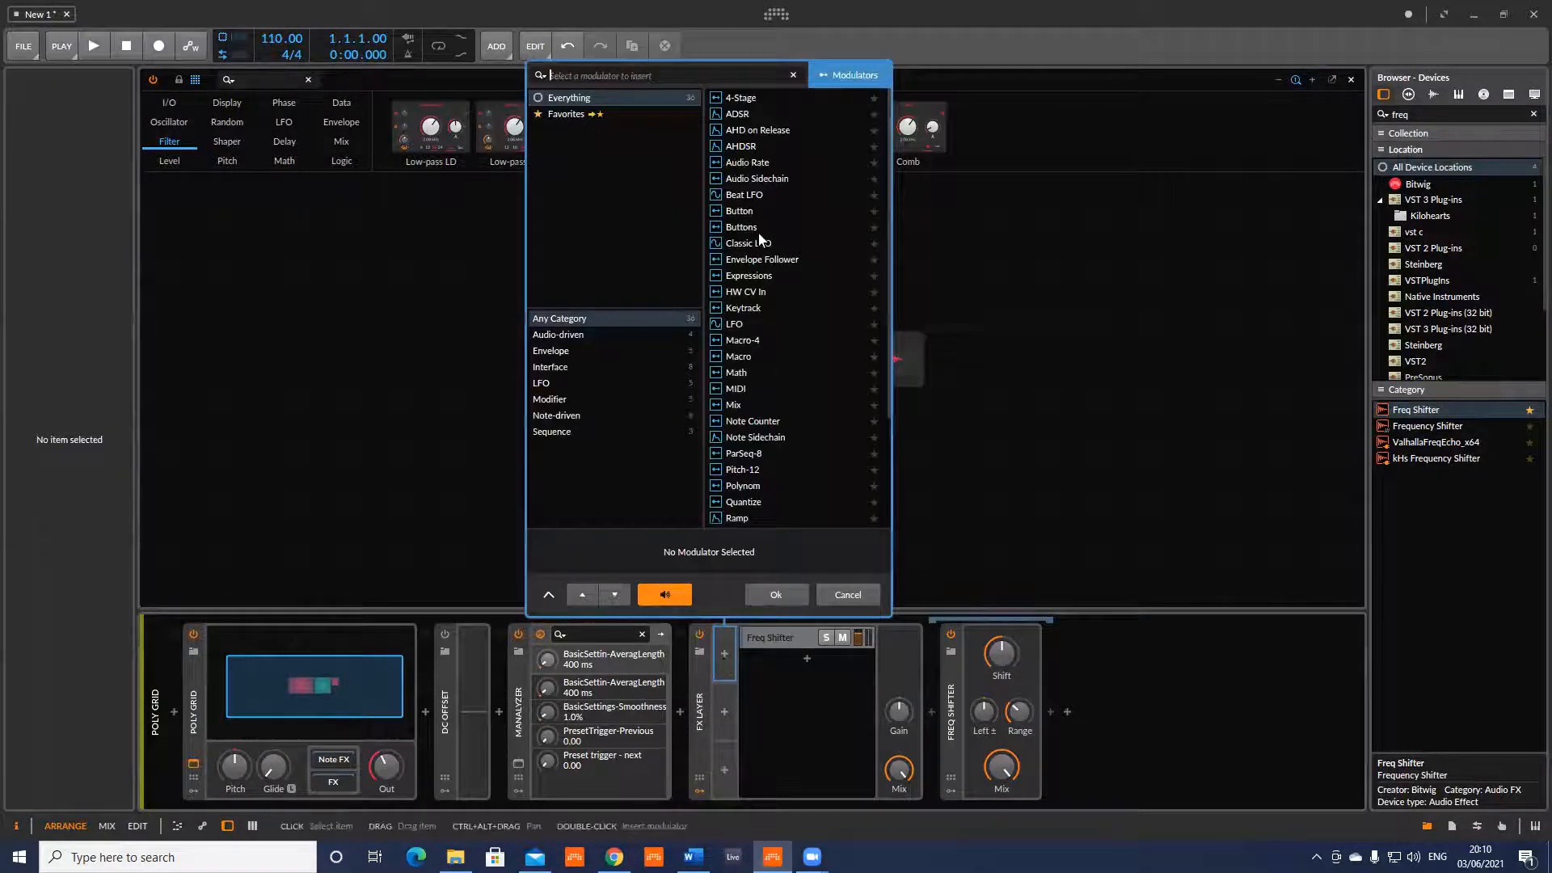
double_click(751, 358)
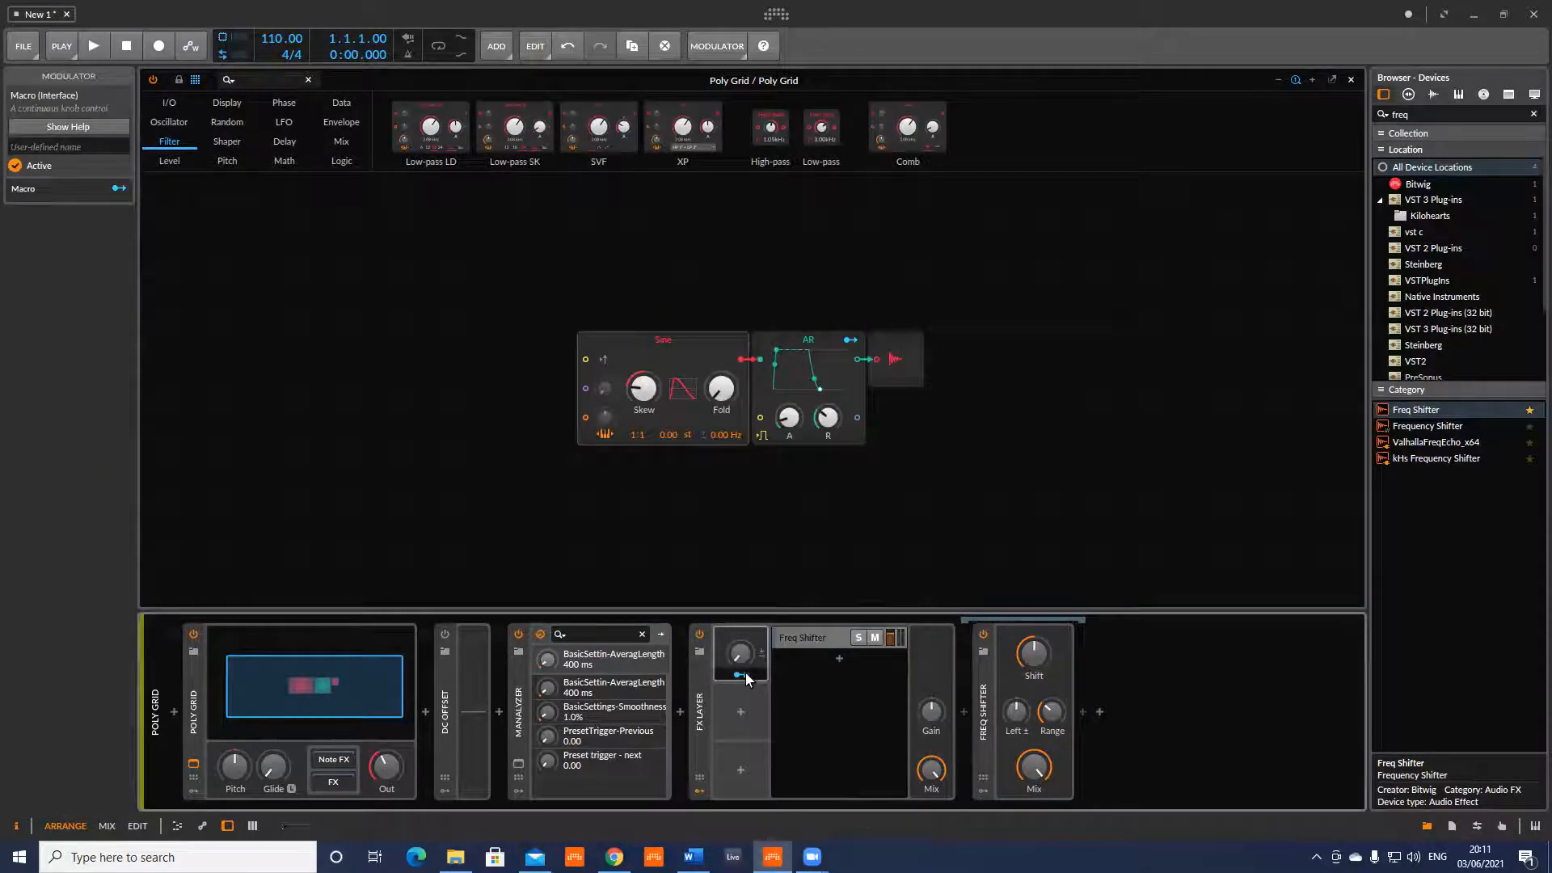
click(744, 672)
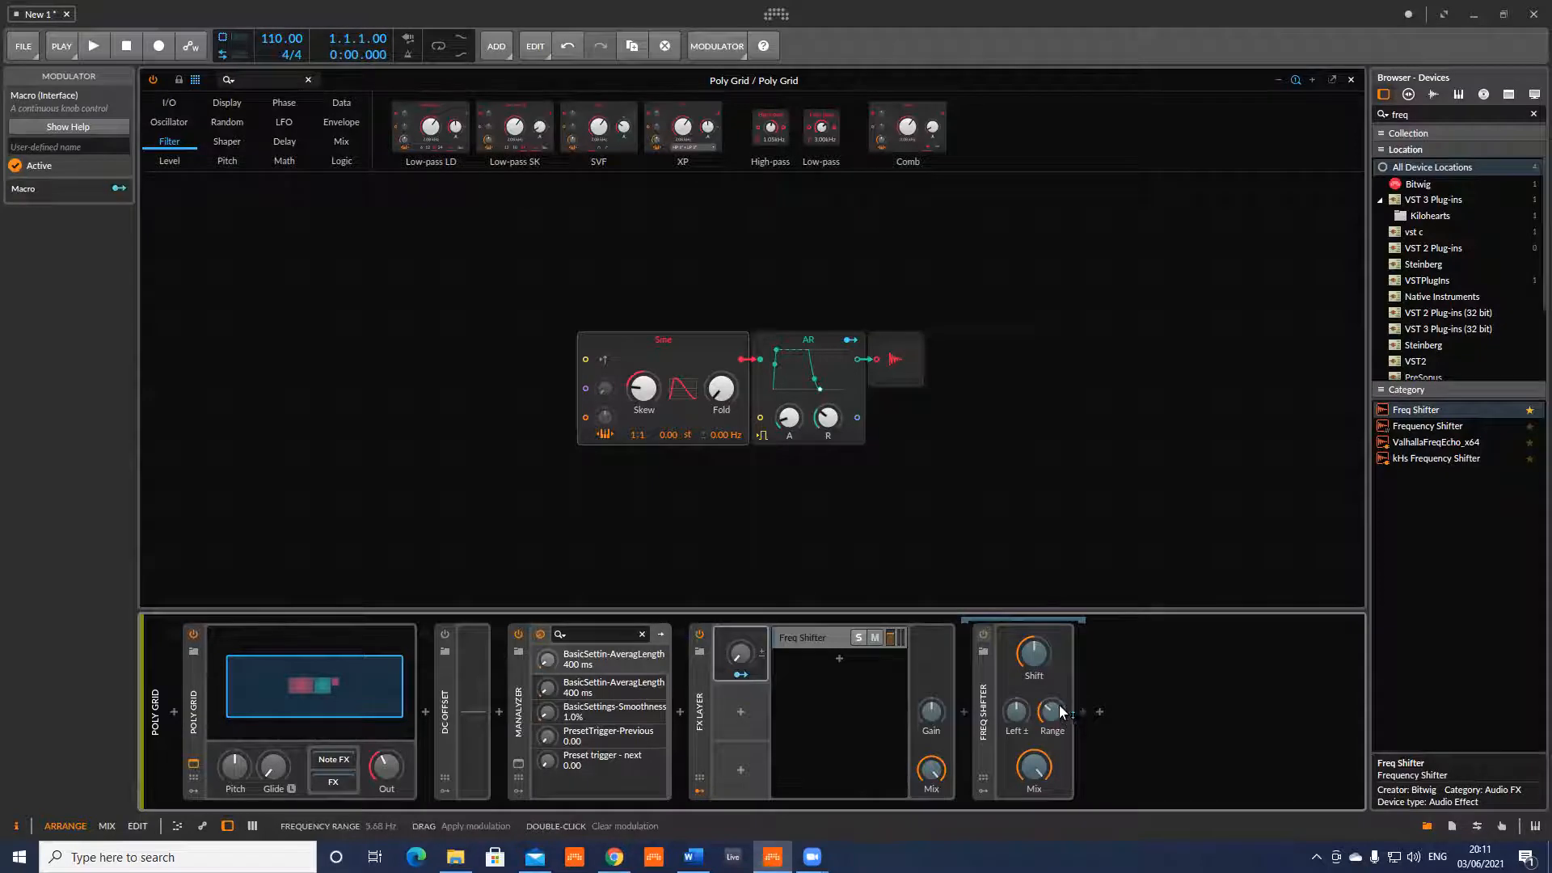
drag(1024, 661, 1024, 640)
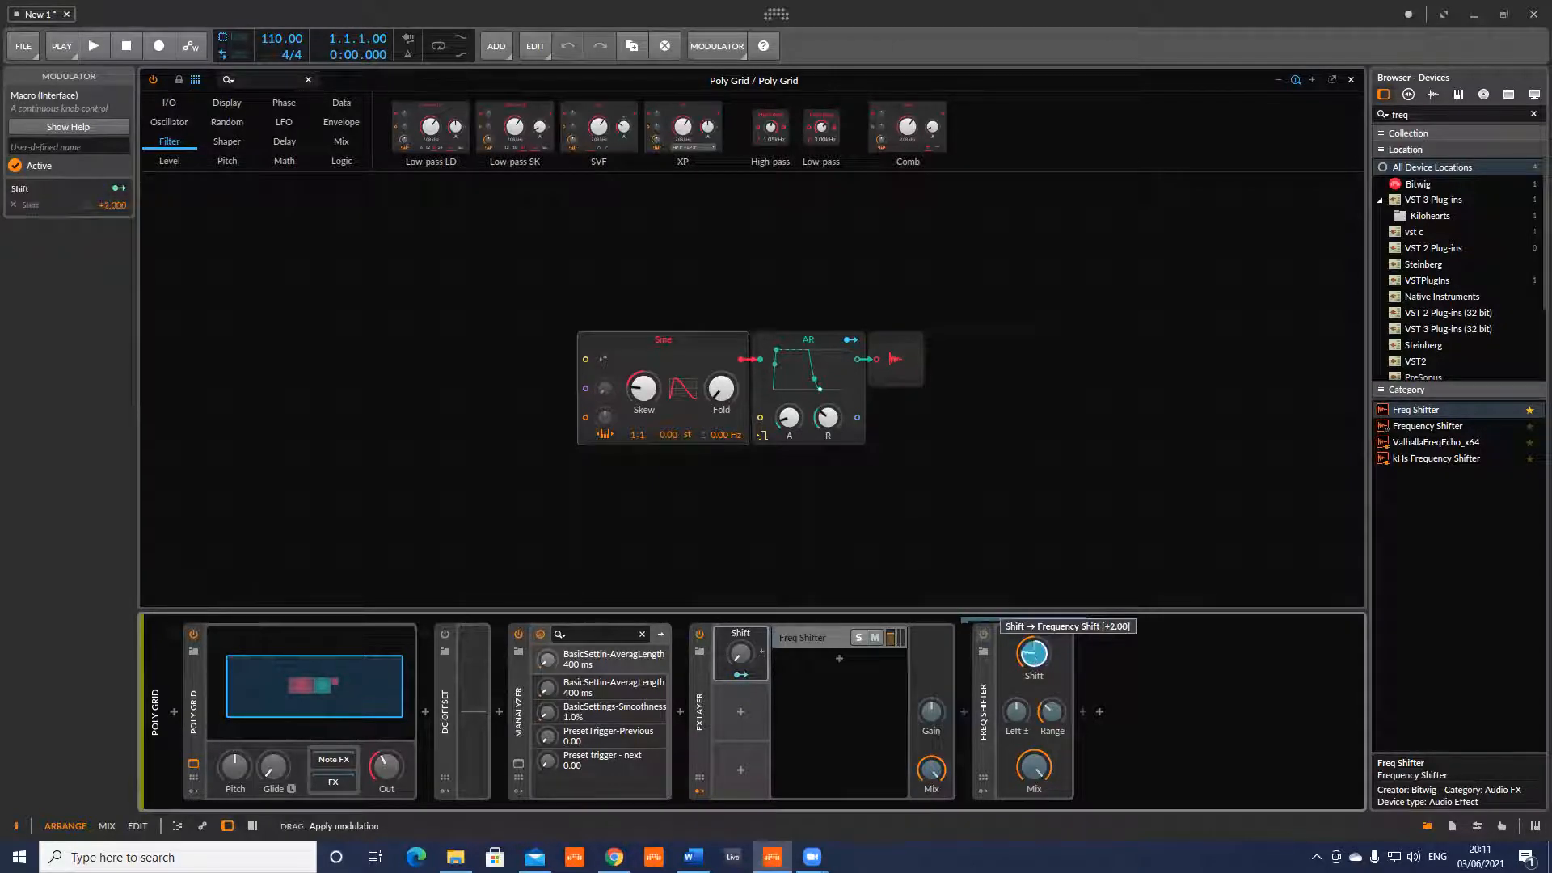
click(738, 676)
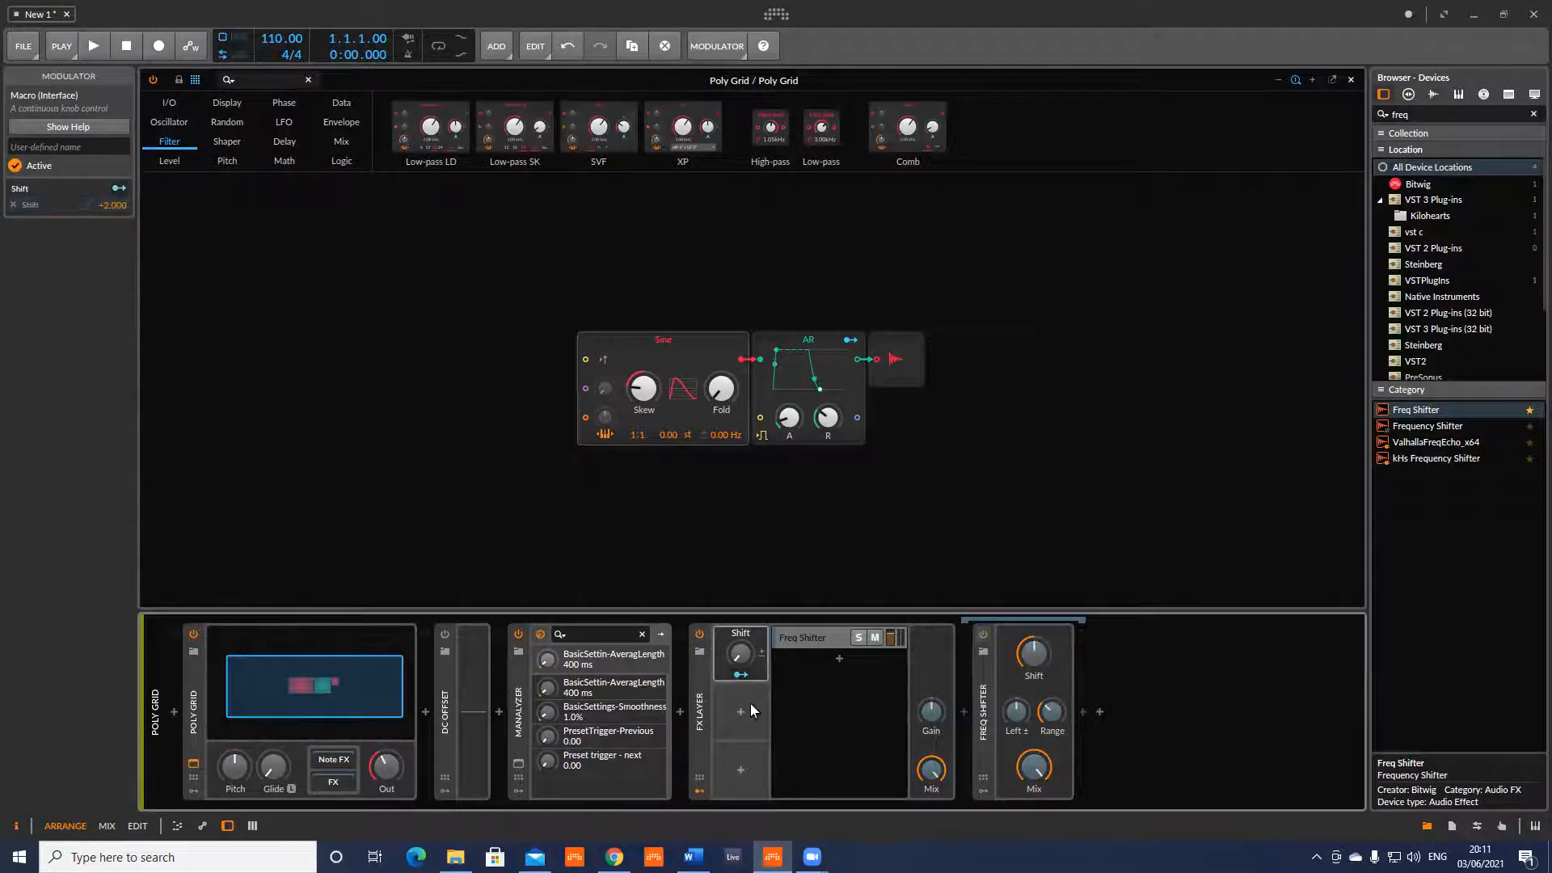
Add a second Macro modulator, map it to the Freq Shifter's Range with an amount of +5.300, and make it bipolar.
click(750, 711)
double_click(753, 416)
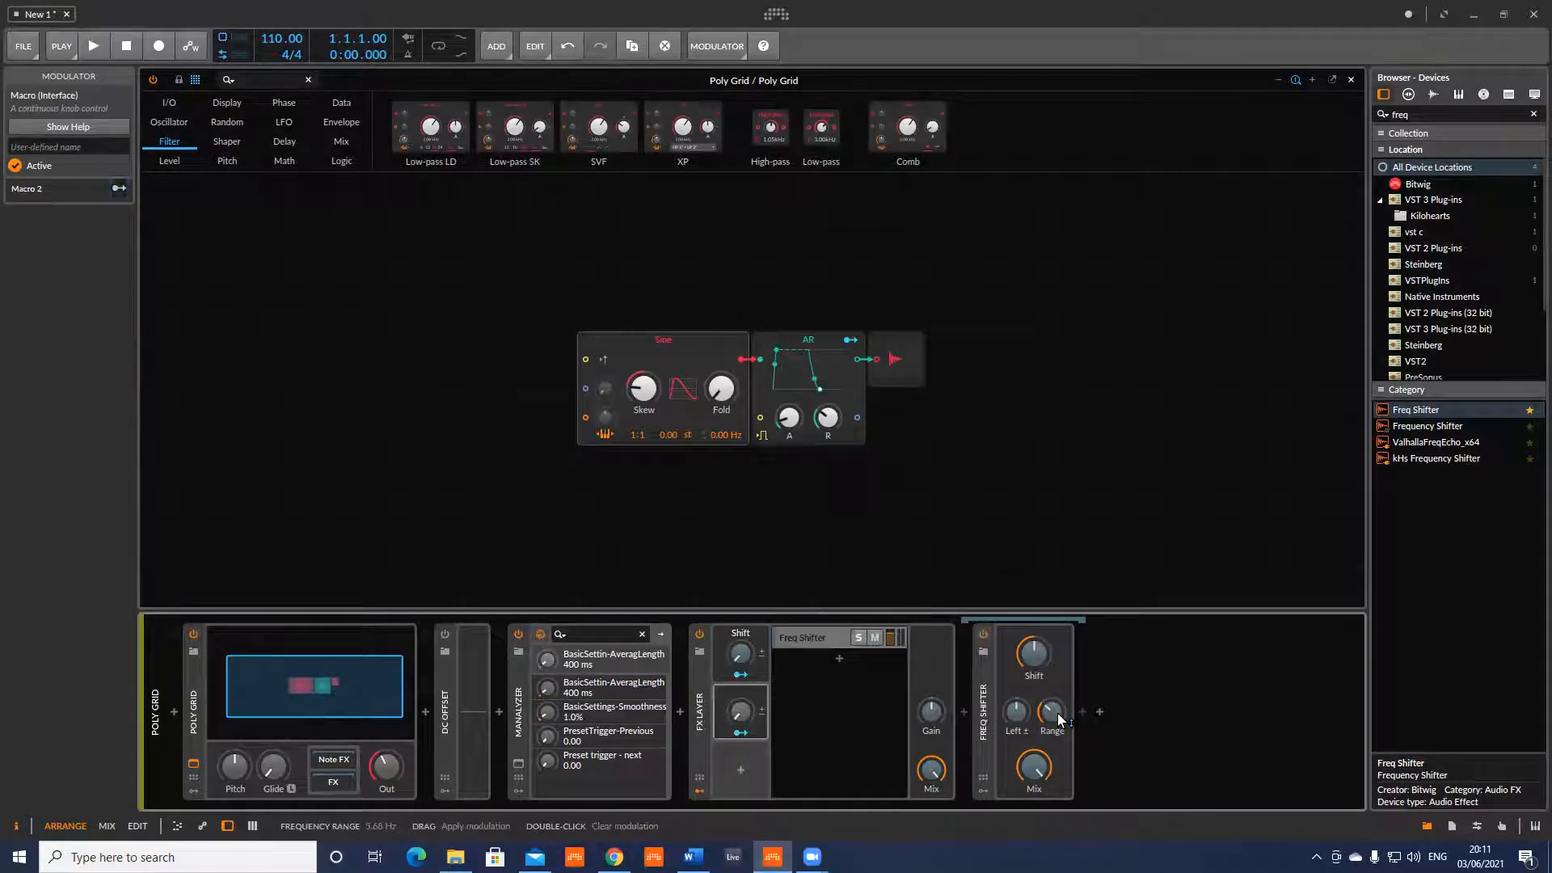
drag(1059, 715, 1059, 702)
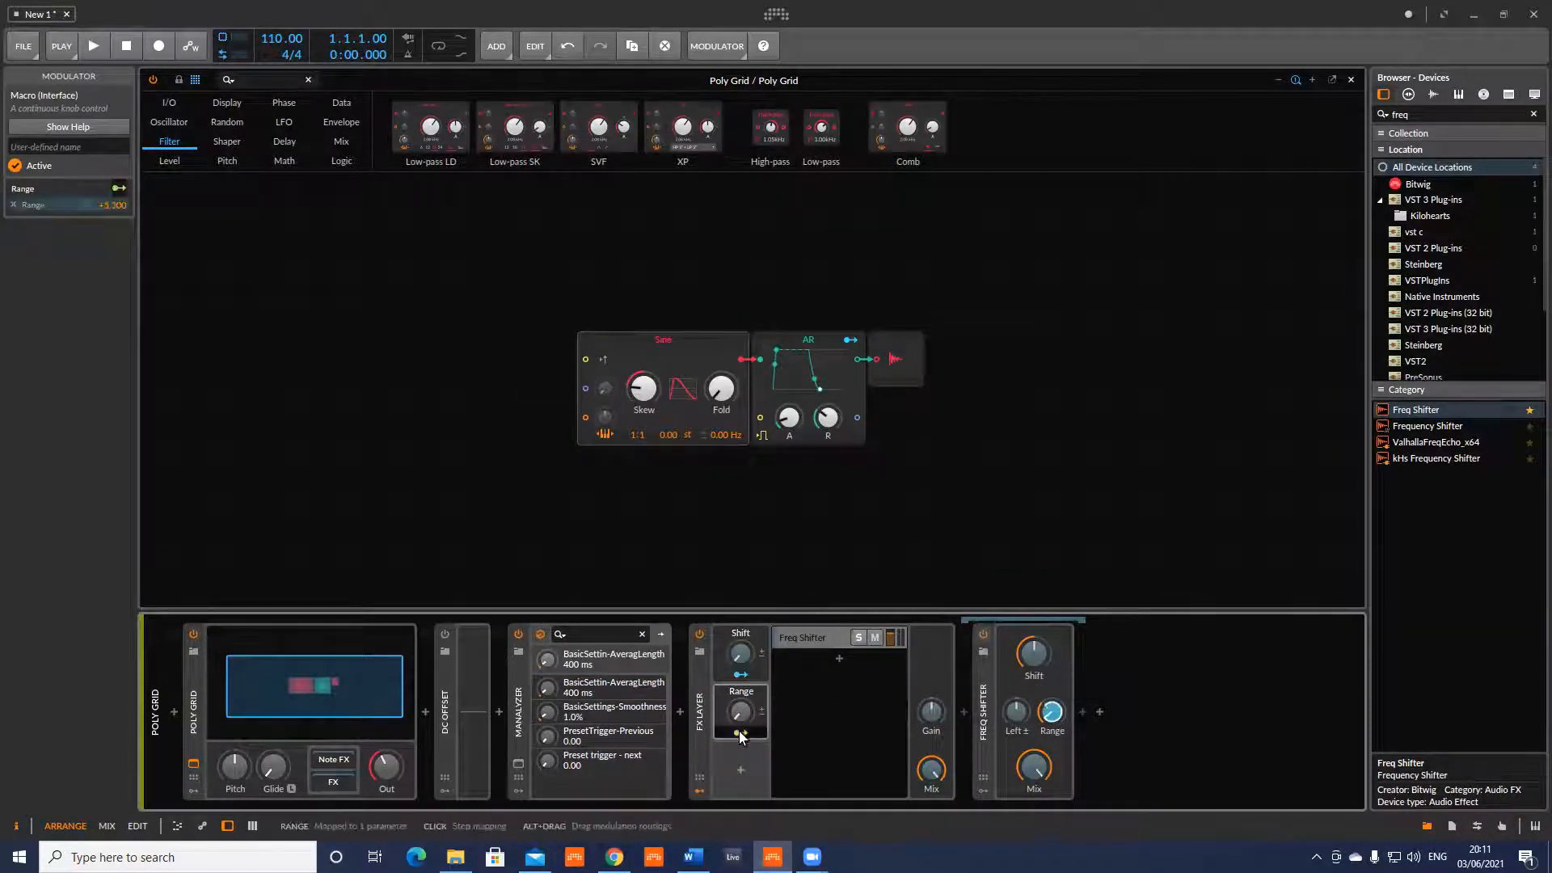
click(740, 731)
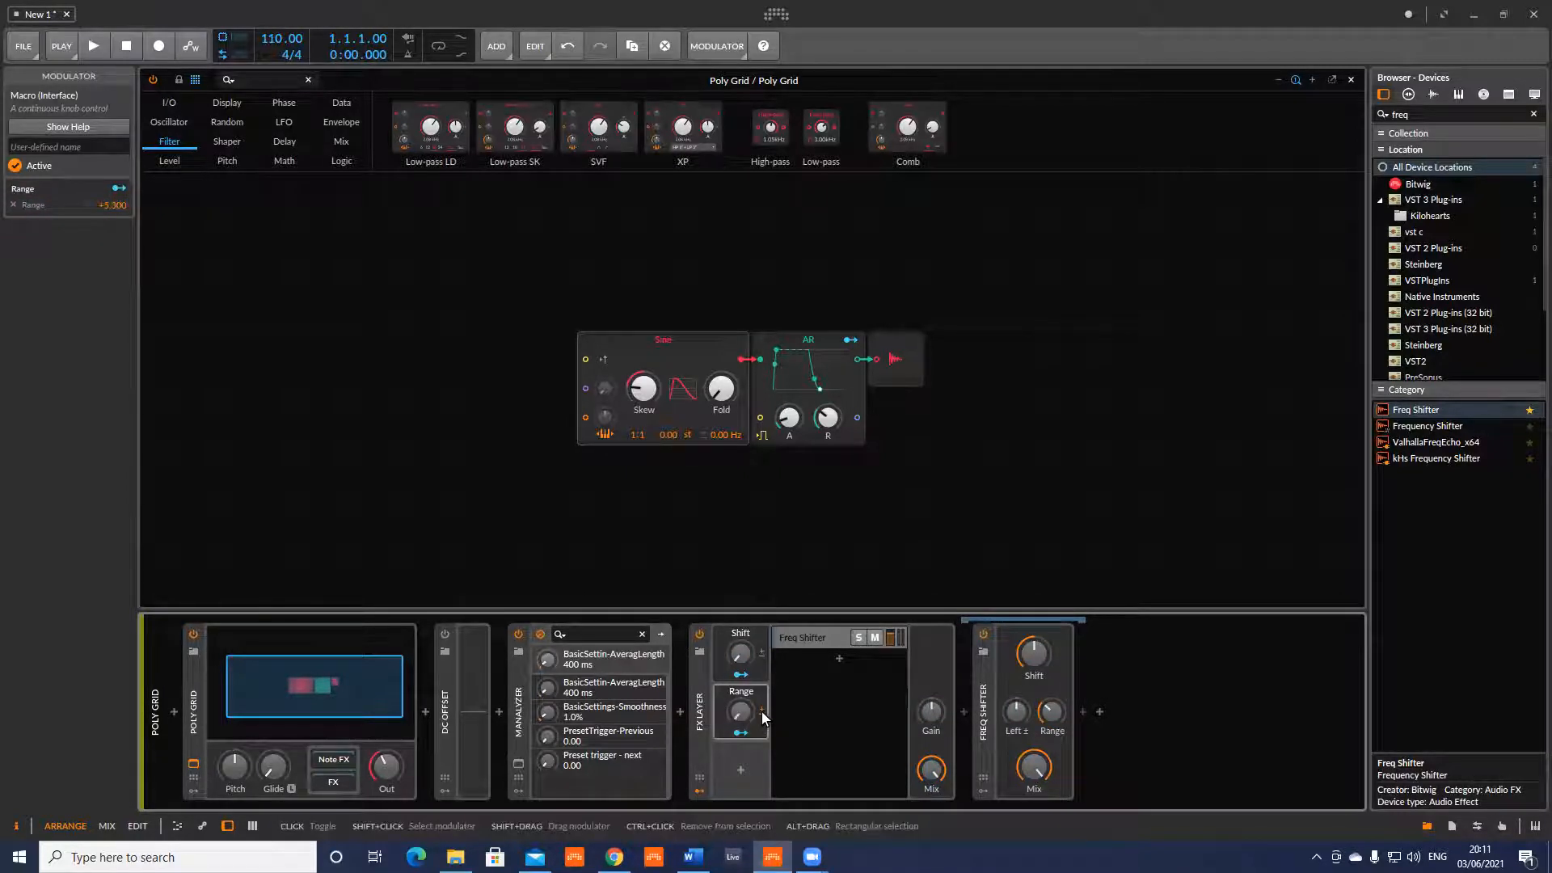
mouse_move(738, 717)
mouse_down()
mouse_move(738, 693)
mouse_move(744, 727)
mouse_up()
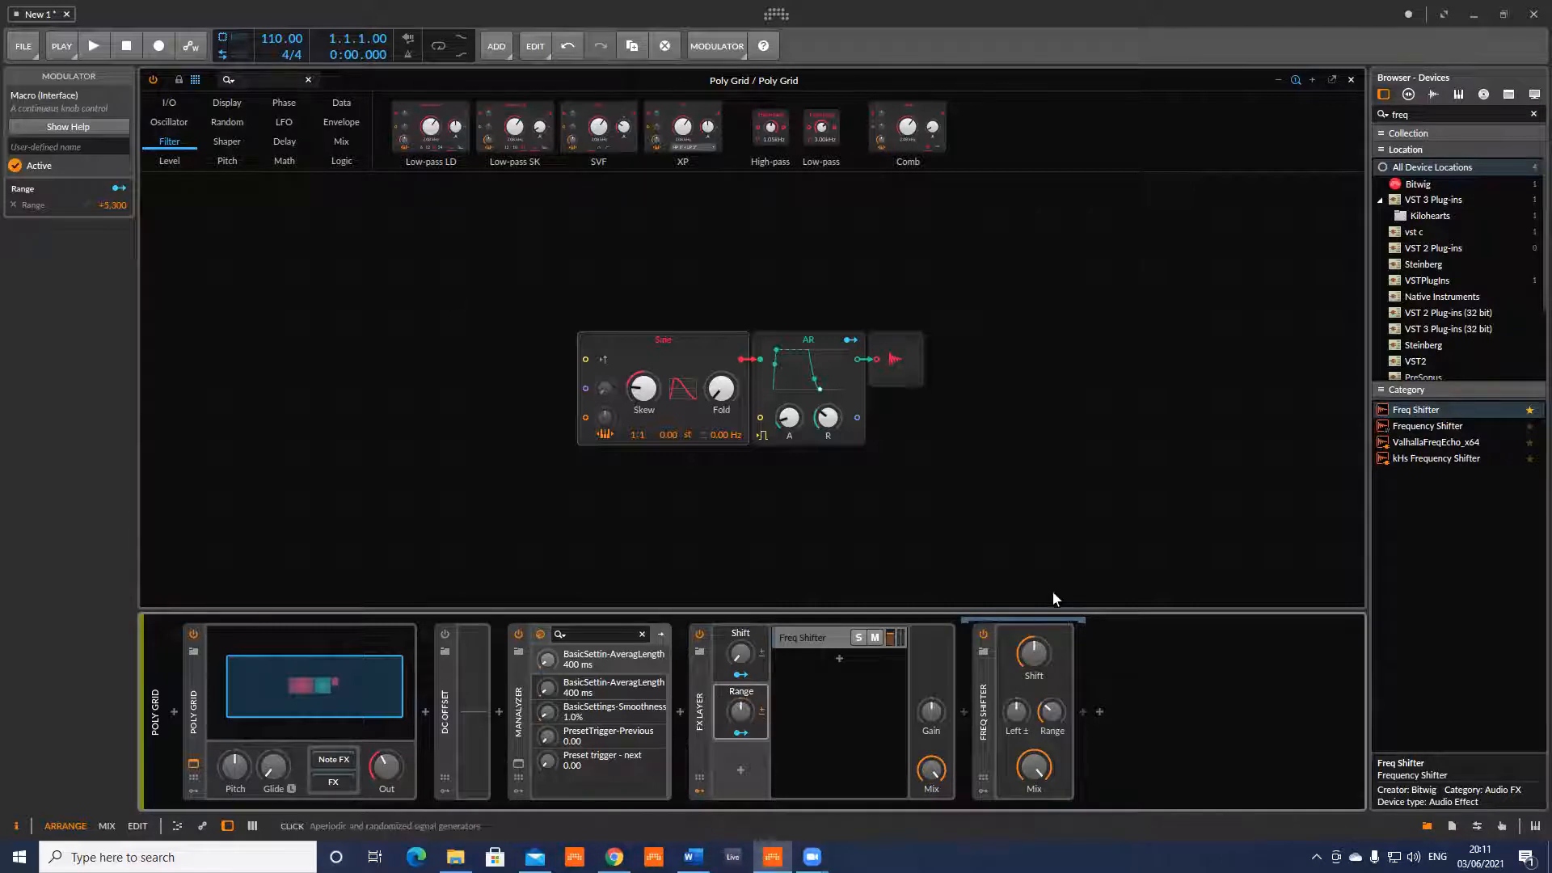
Adjust the Freq Shifter's Range by ear, trying different Shift and Range settings during a short playback.
drag(1057, 714, 1056, 712)
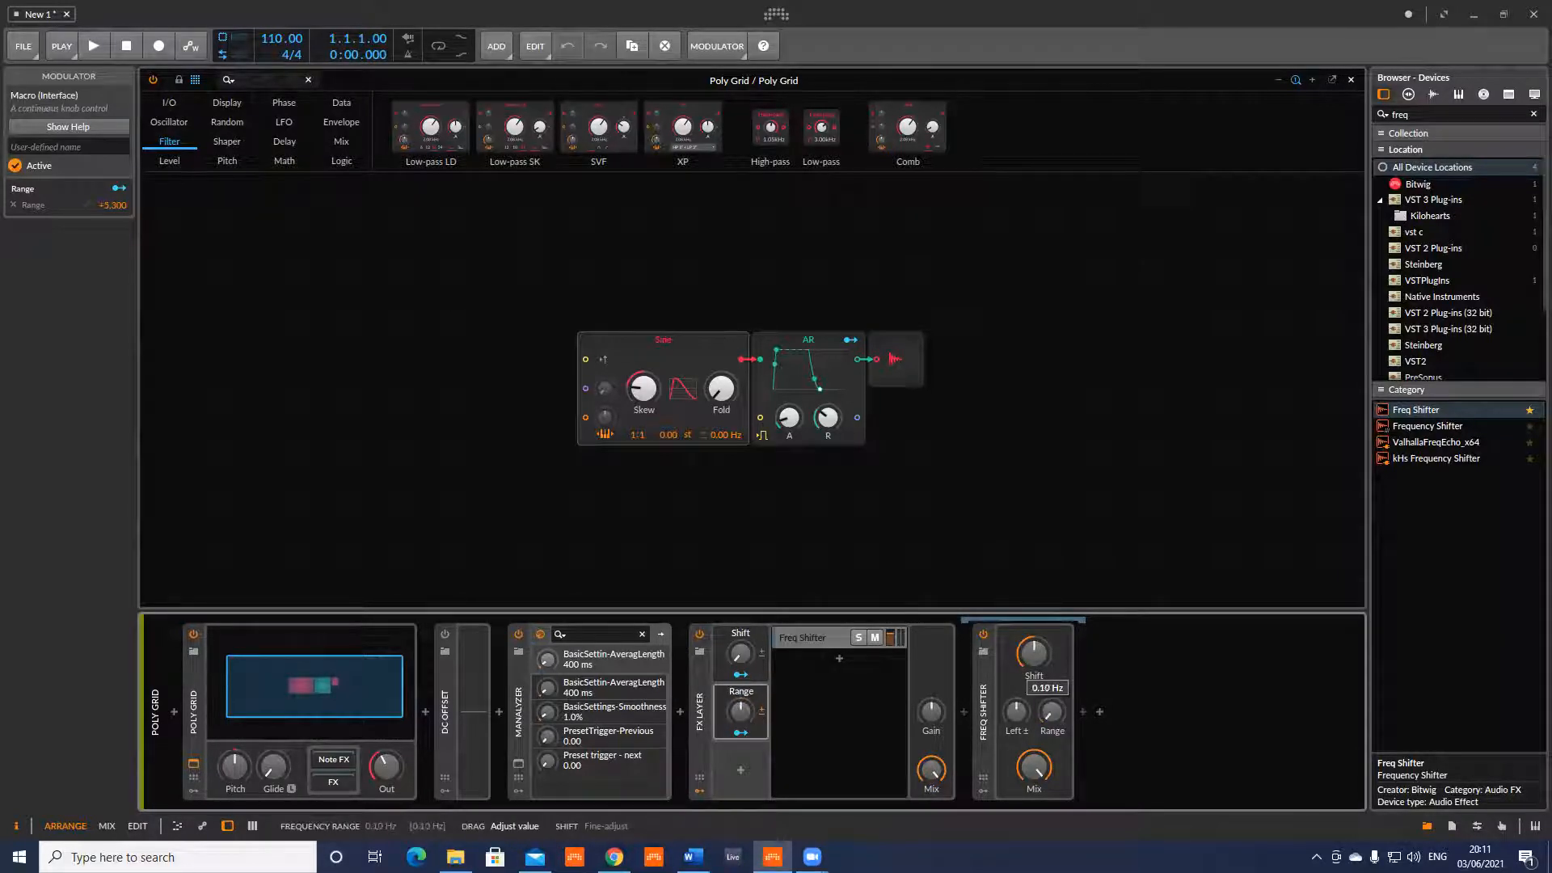
drag(1034, 652, 1035, 664)
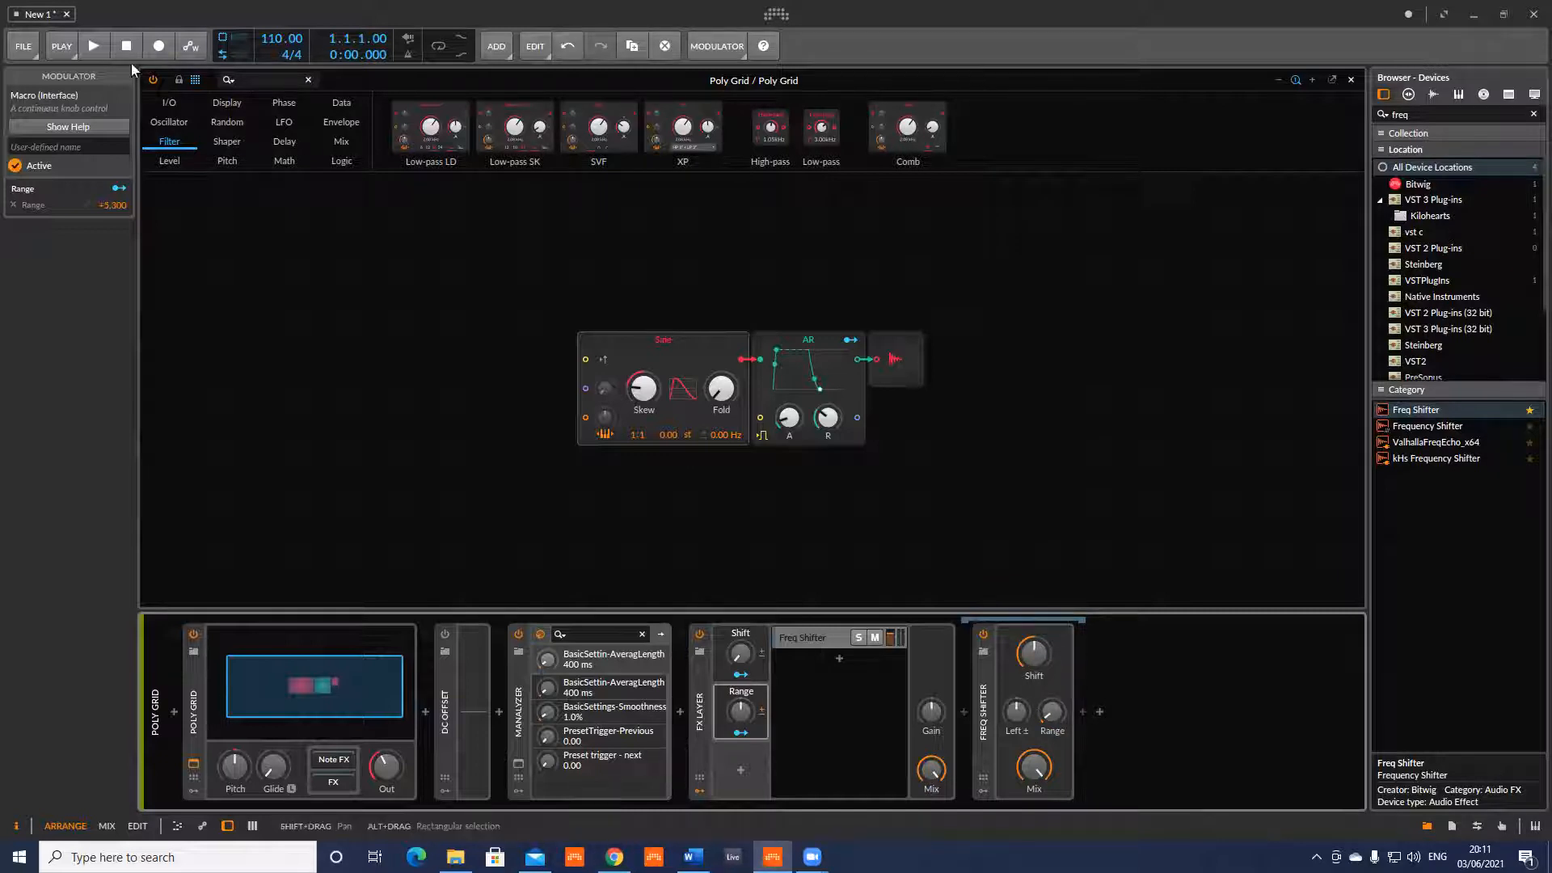
click(87, 46)
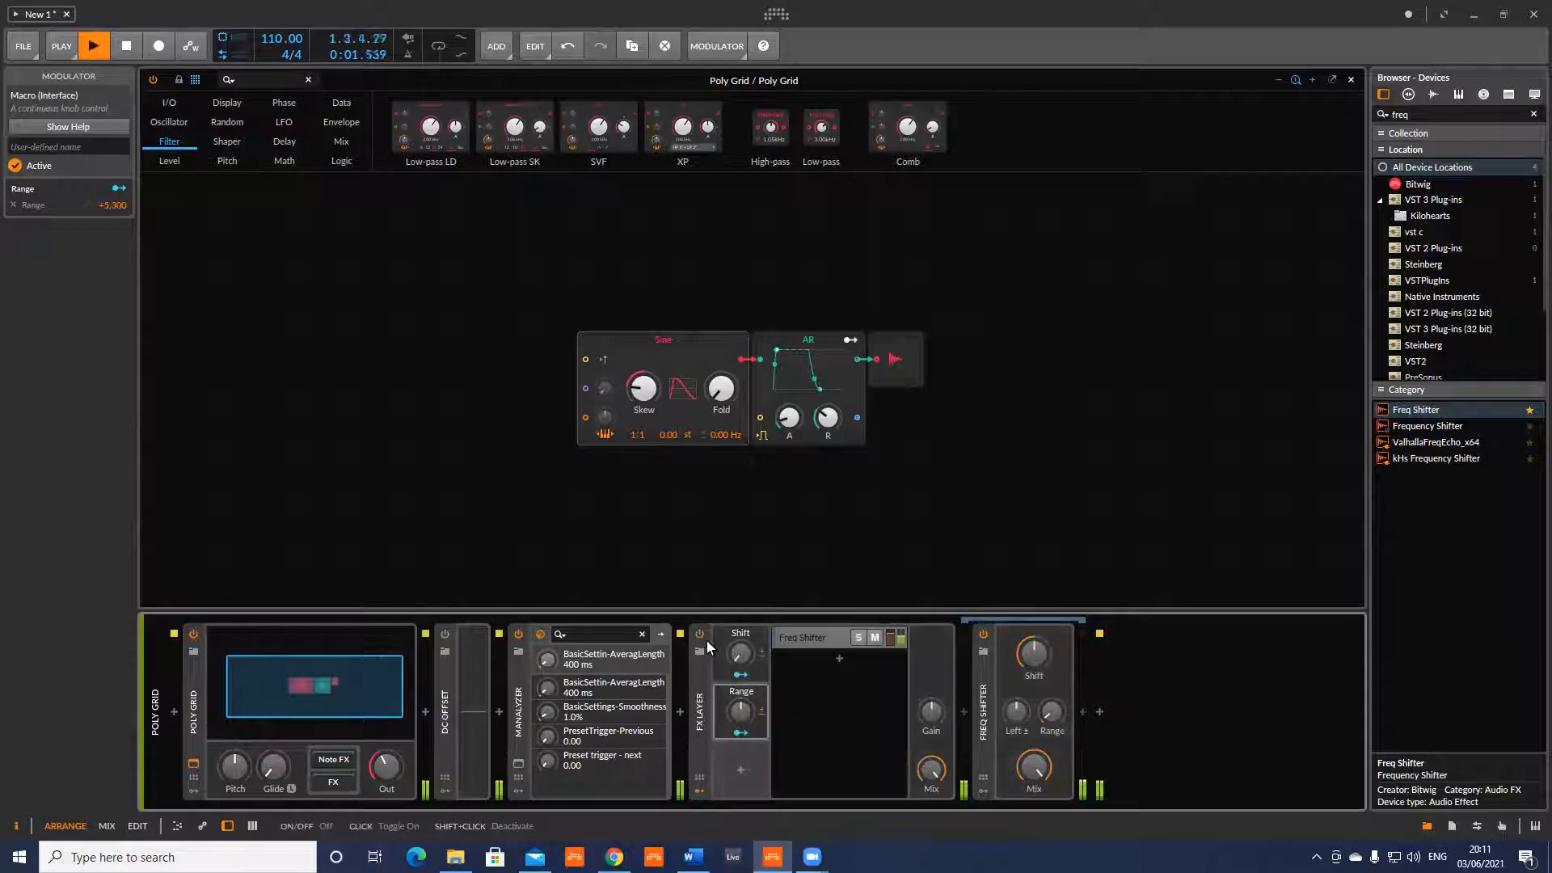
mouse_move(1043, 659)
mouse_down()
mouse_move(1043, 712)
mouse_move(1043, 659)
mouse_up()
drag(1058, 718, 1034, 653)
key(space)
click(126, 46)
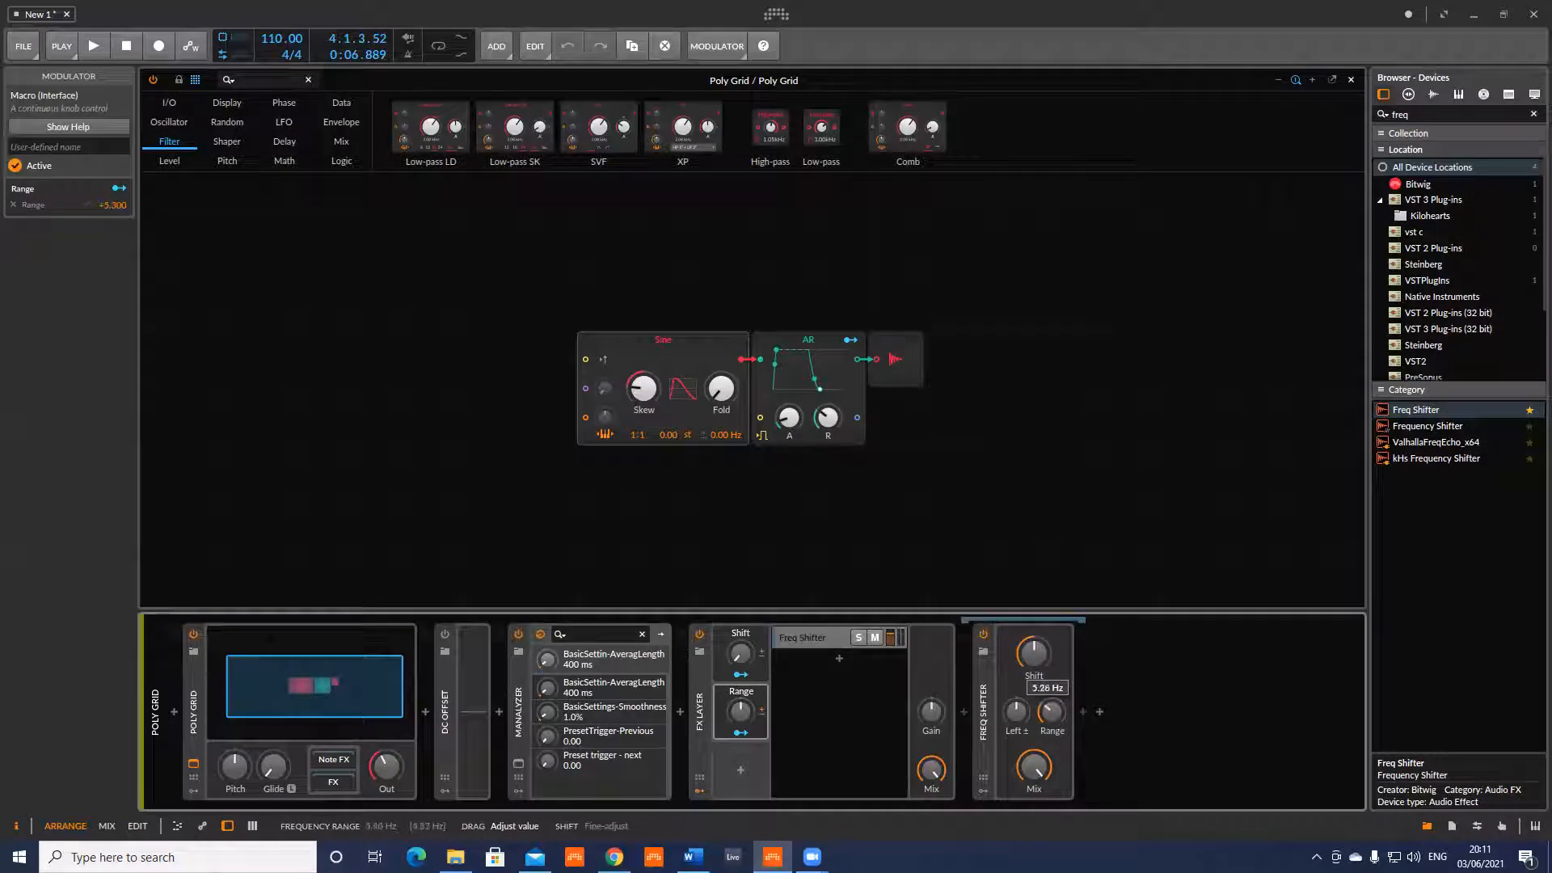
drag(1051, 711, 1054, 717)
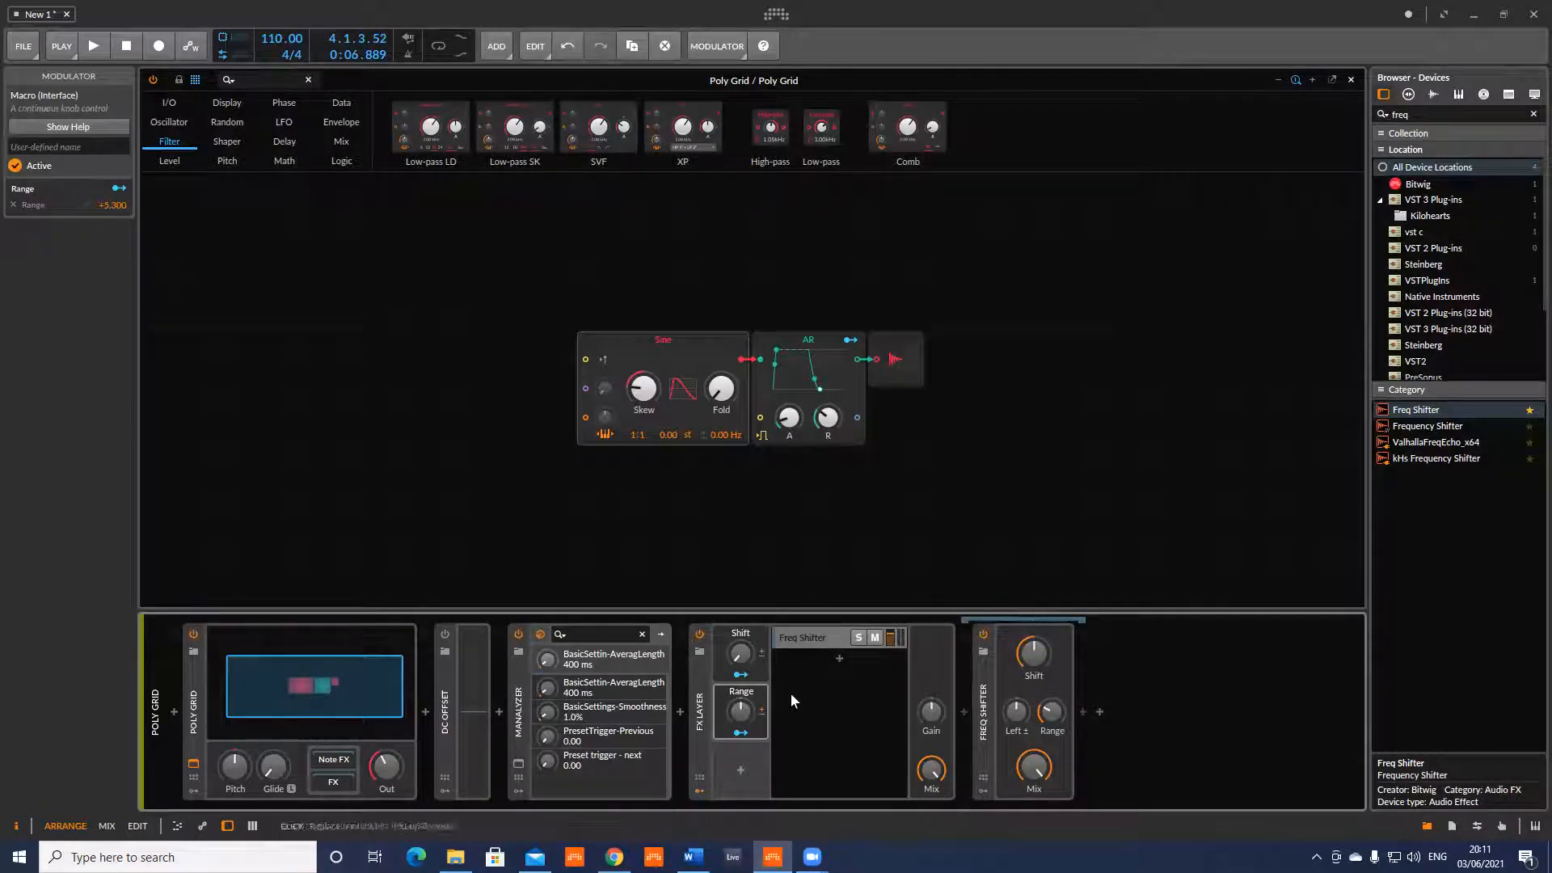
Duplicate the Freq Shifter layer three times so the FX Layer holds four Freq Shifter layers.
click(815, 635)
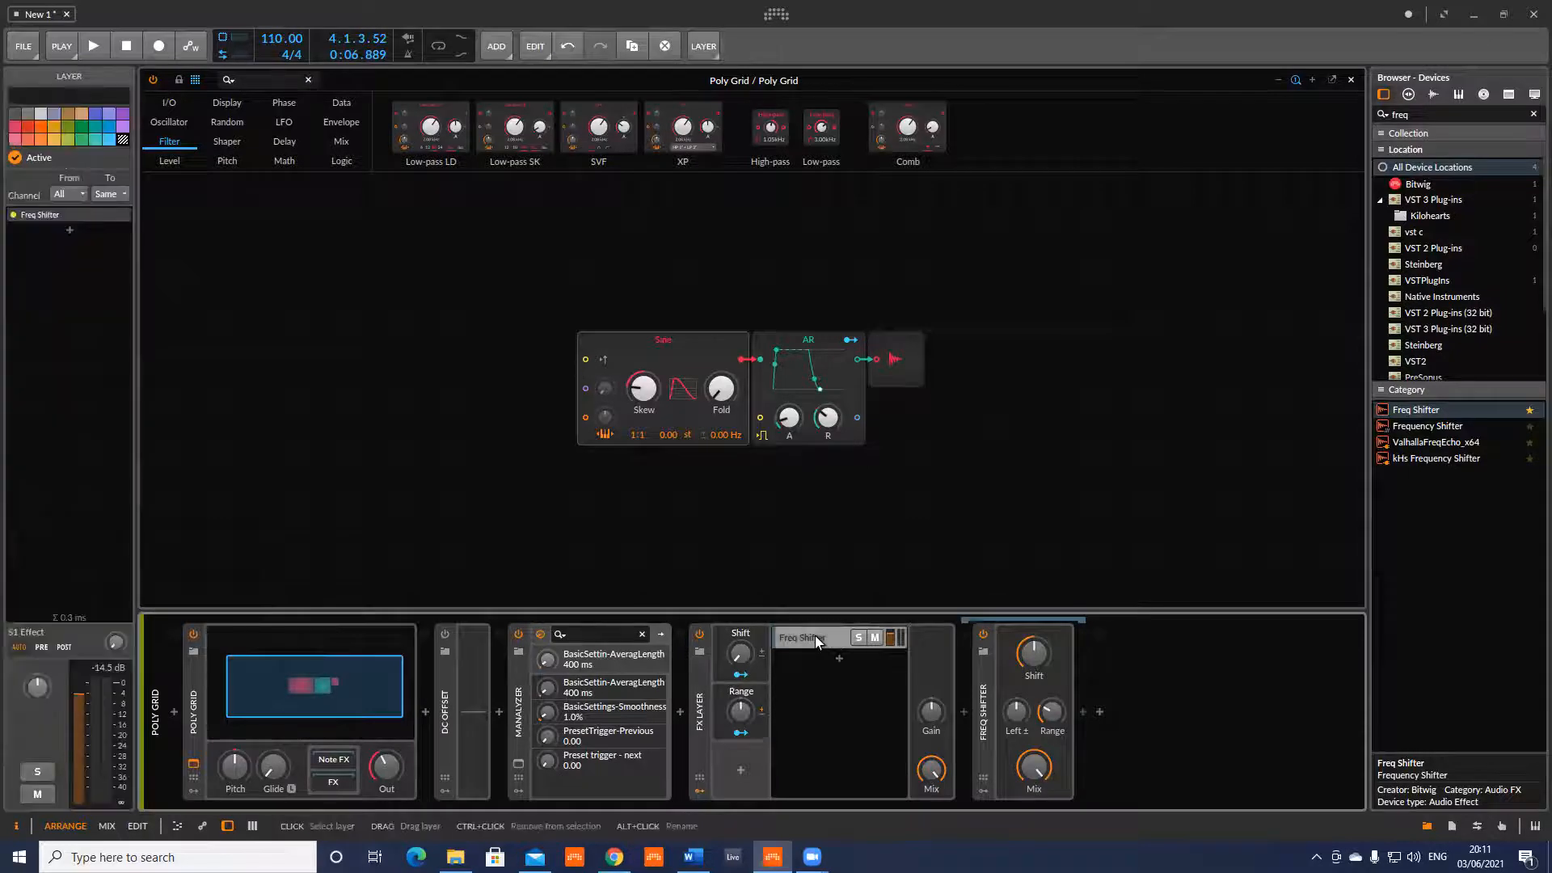
right_click(815, 636)
click(953, 697)
right_click(807, 659)
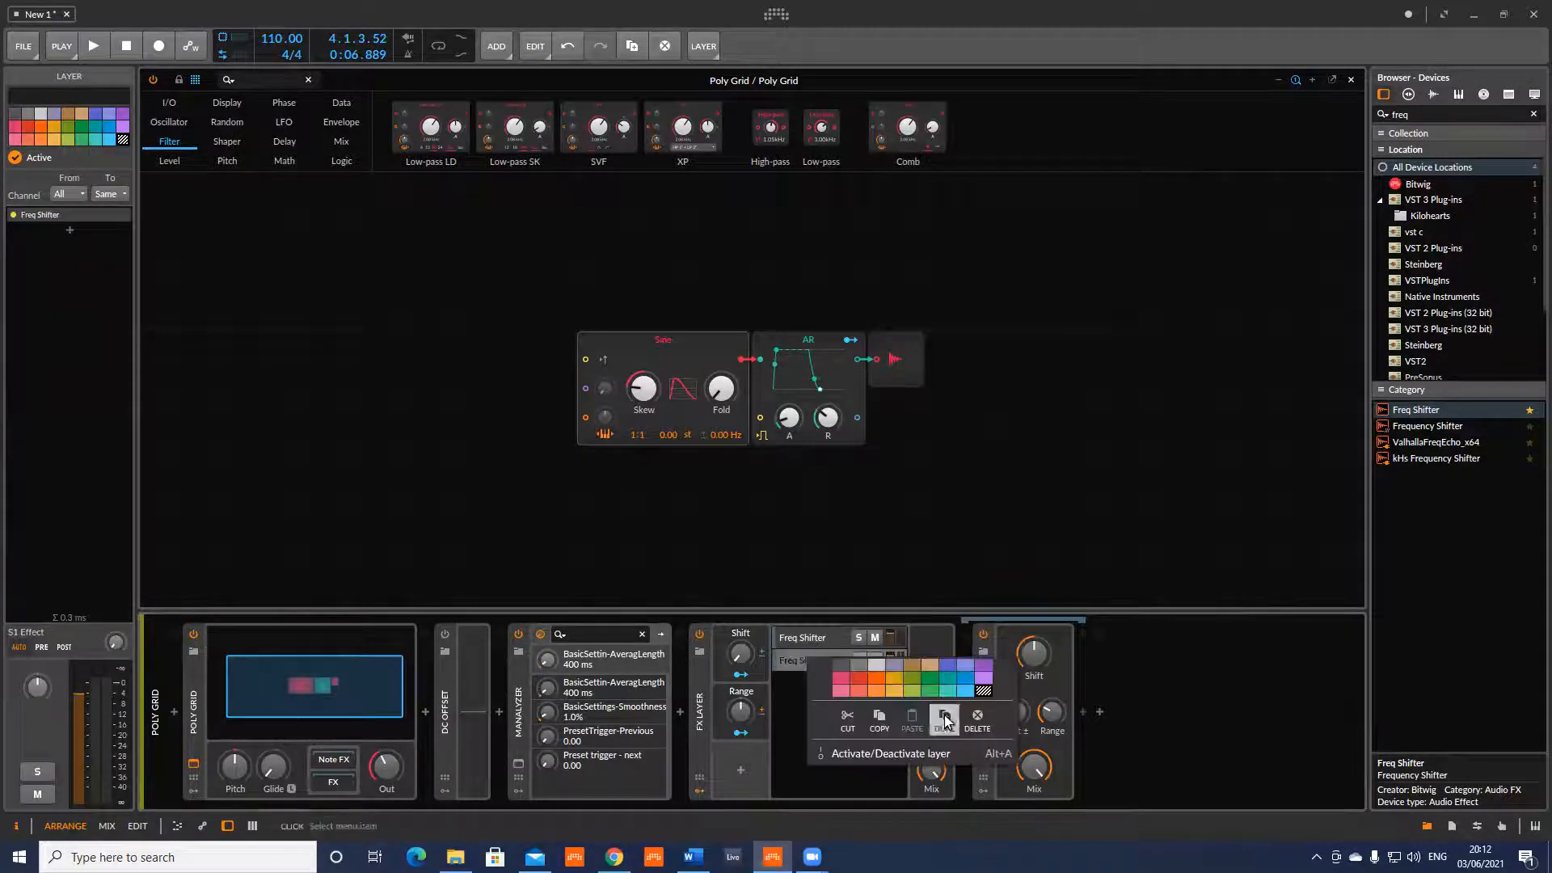
click(945, 719)
right_click(822, 686)
click(966, 754)
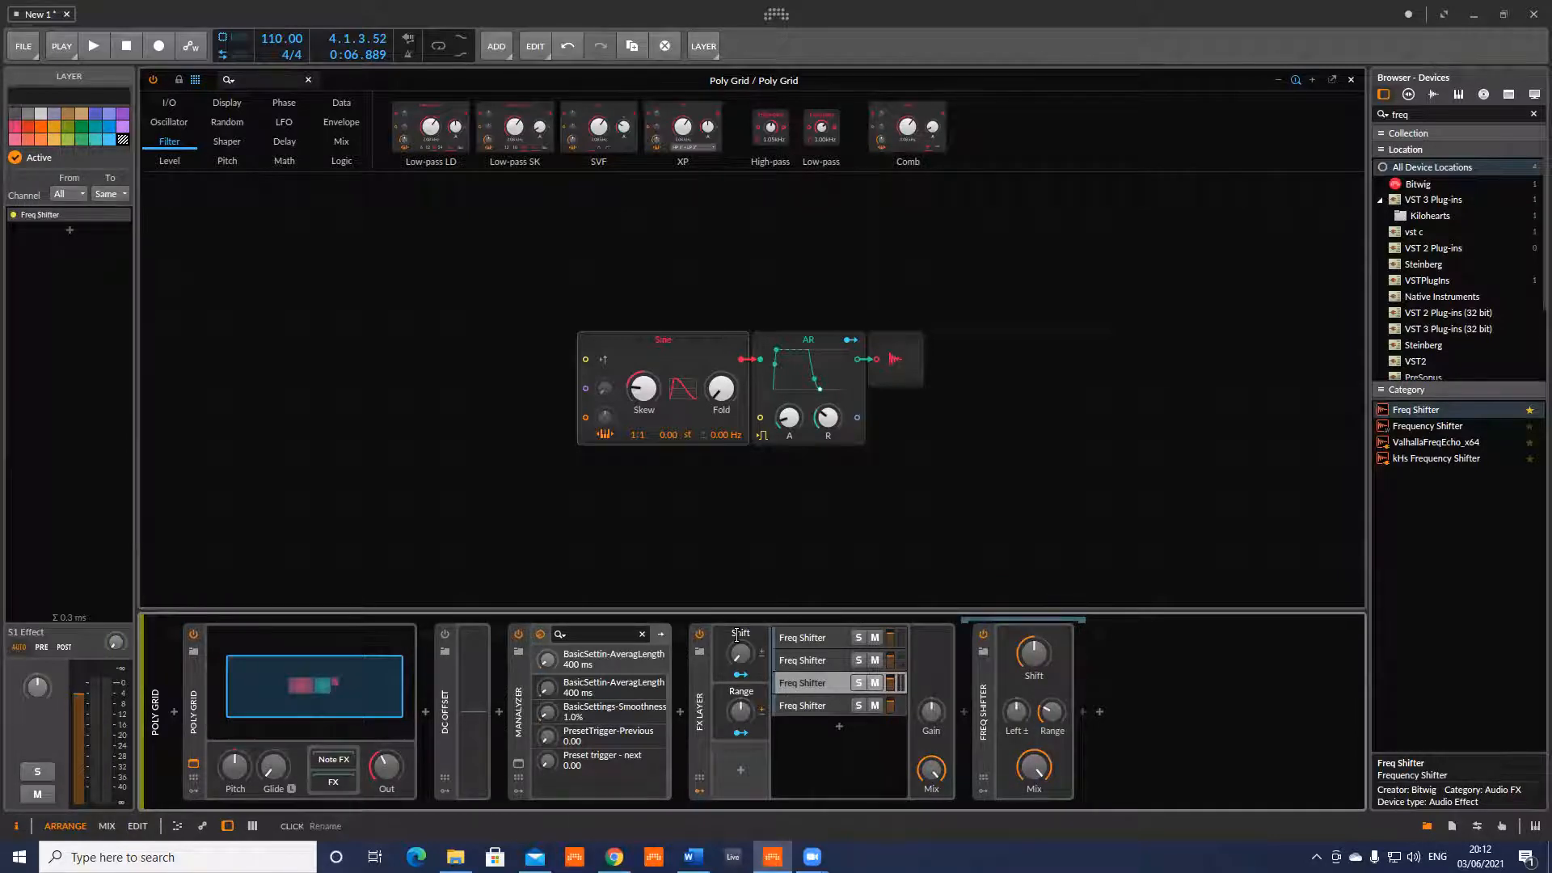
Check how the Range macro affects the Freq Shifters in the duplicated layers.
click(808, 706)
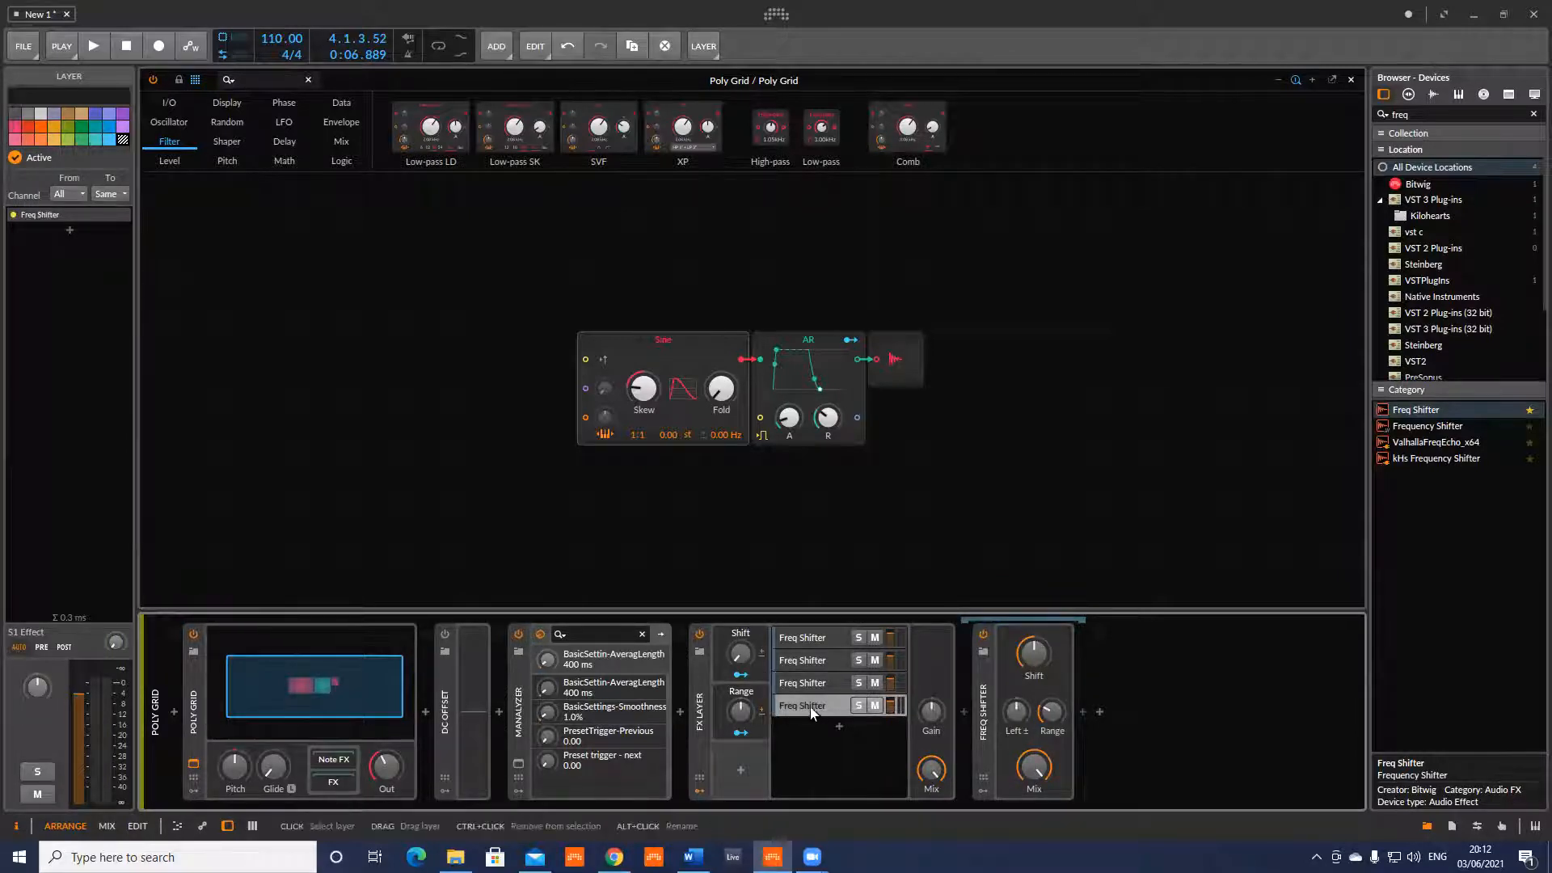
drag(742, 718, 742, 718)
click(811, 684)
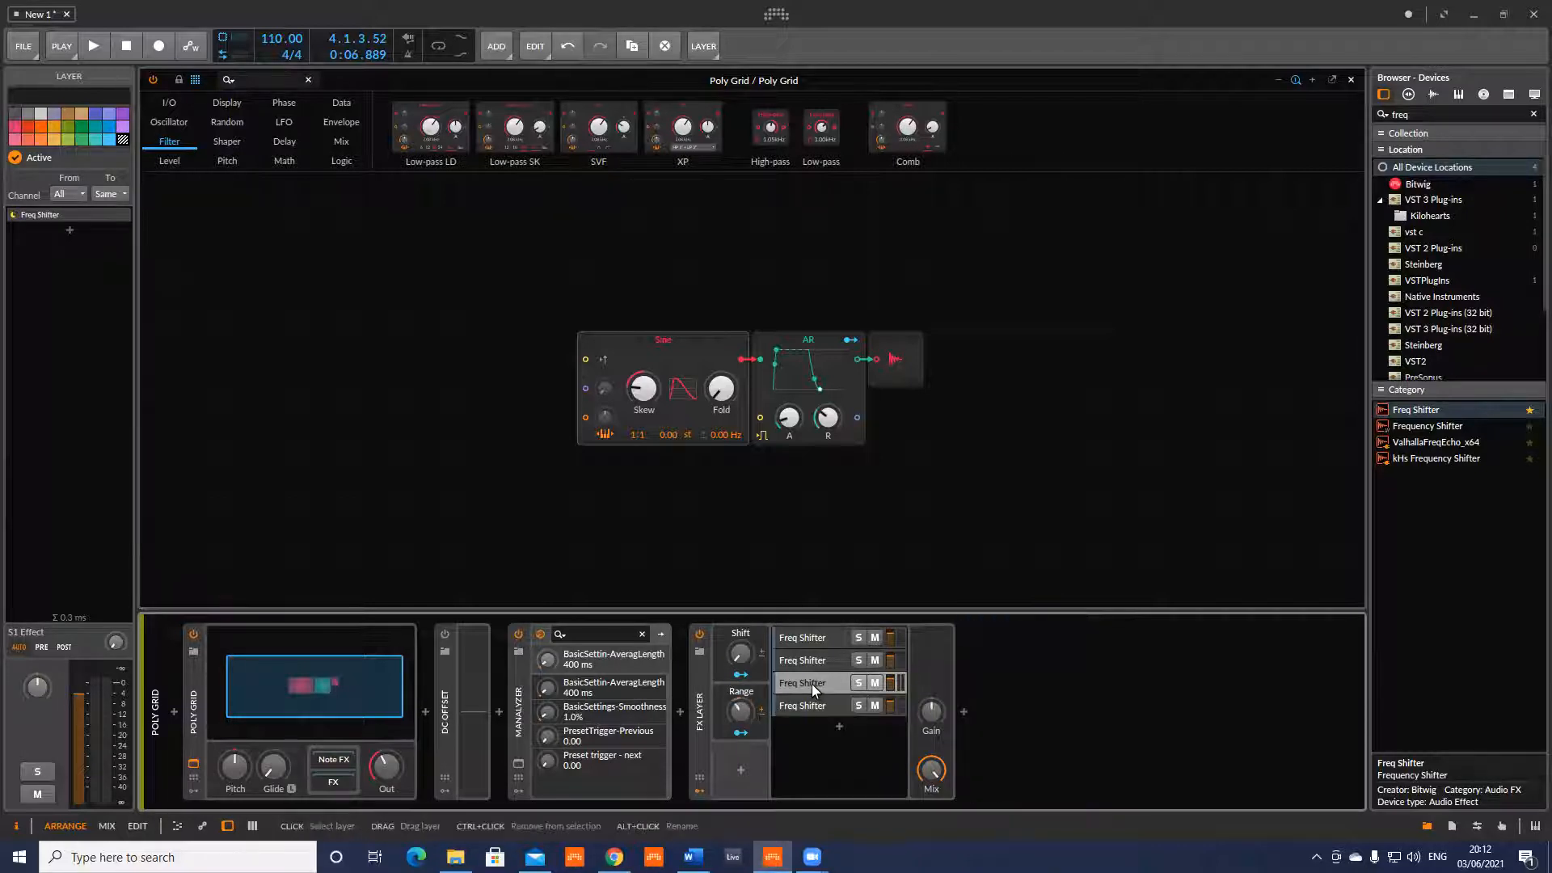
click(798, 639)
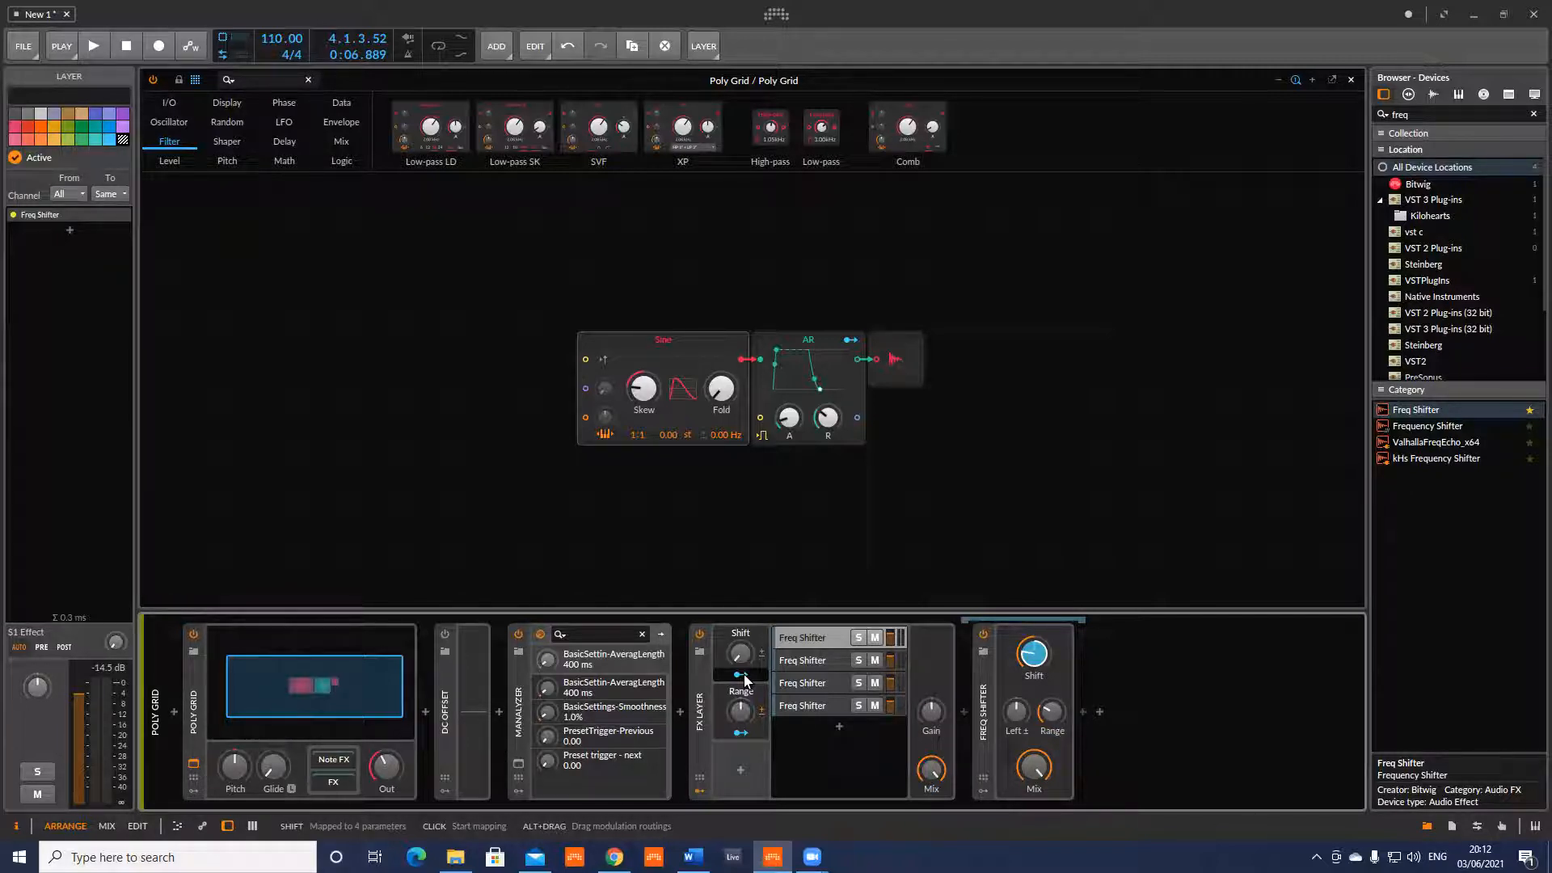
Vary the Shift macro's modulation amount per layer, using about +0.83 on the second Freq Shifter and a different amount on the third.
click(741, 675)
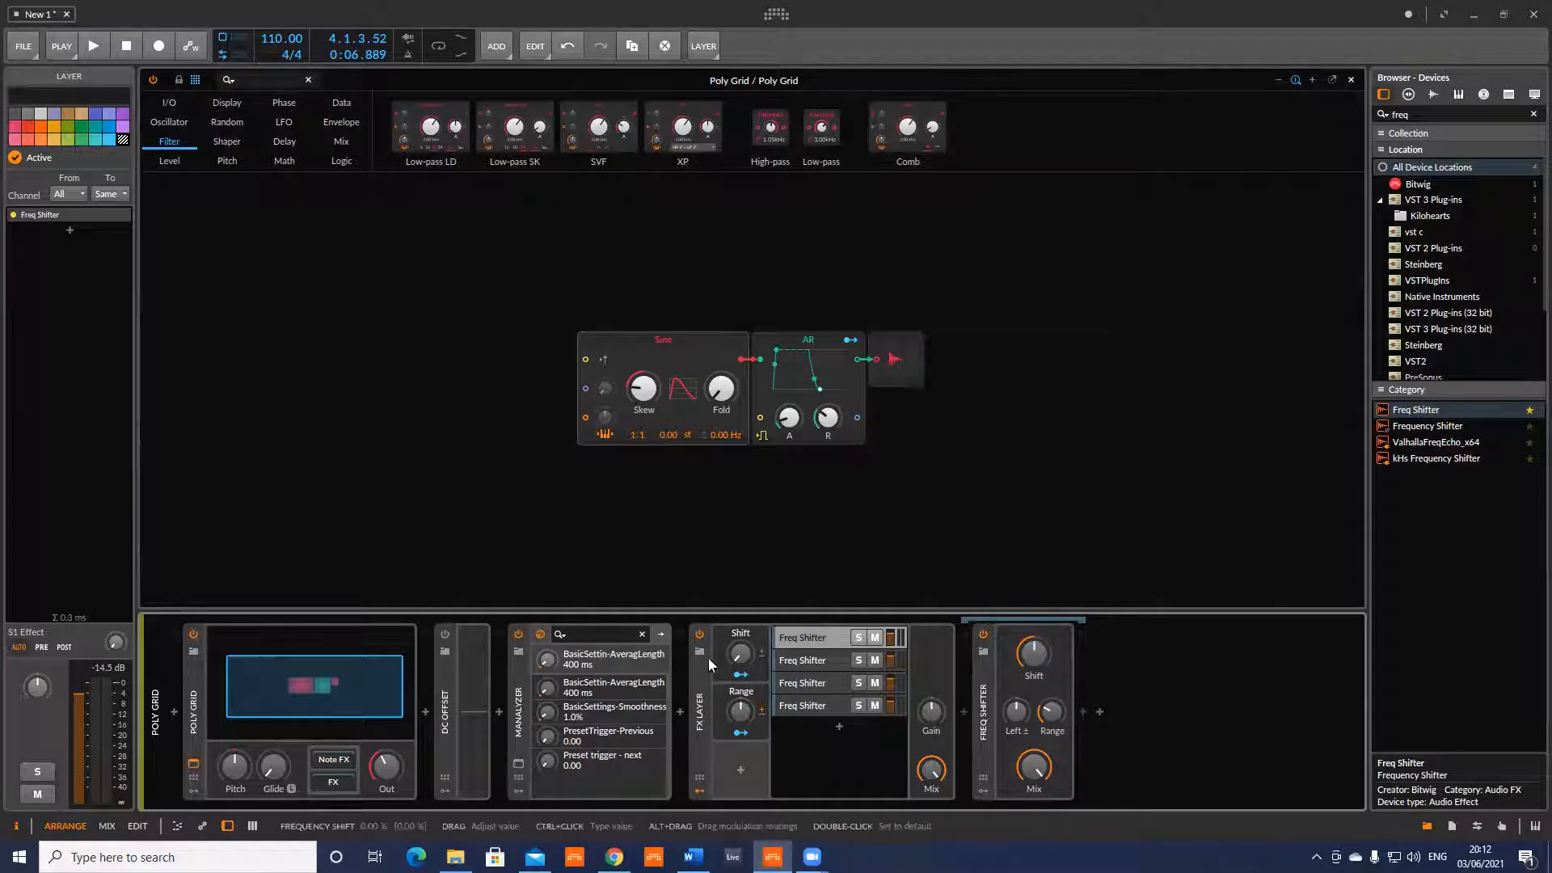
click(1033, 653)
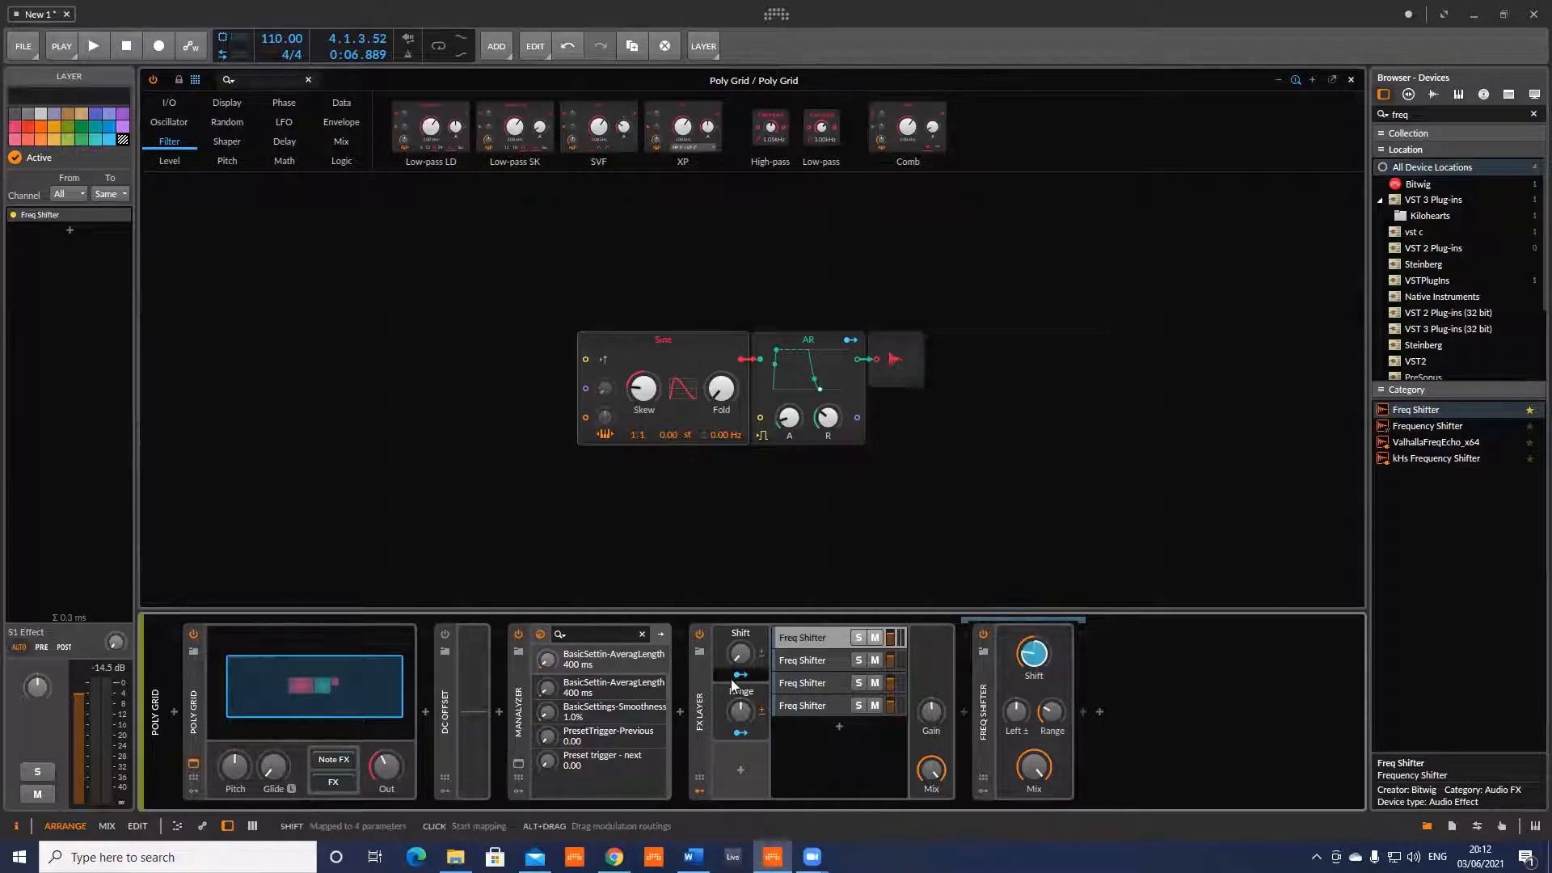
click(813, 656)
drag(1025, 654, 1025, 594)
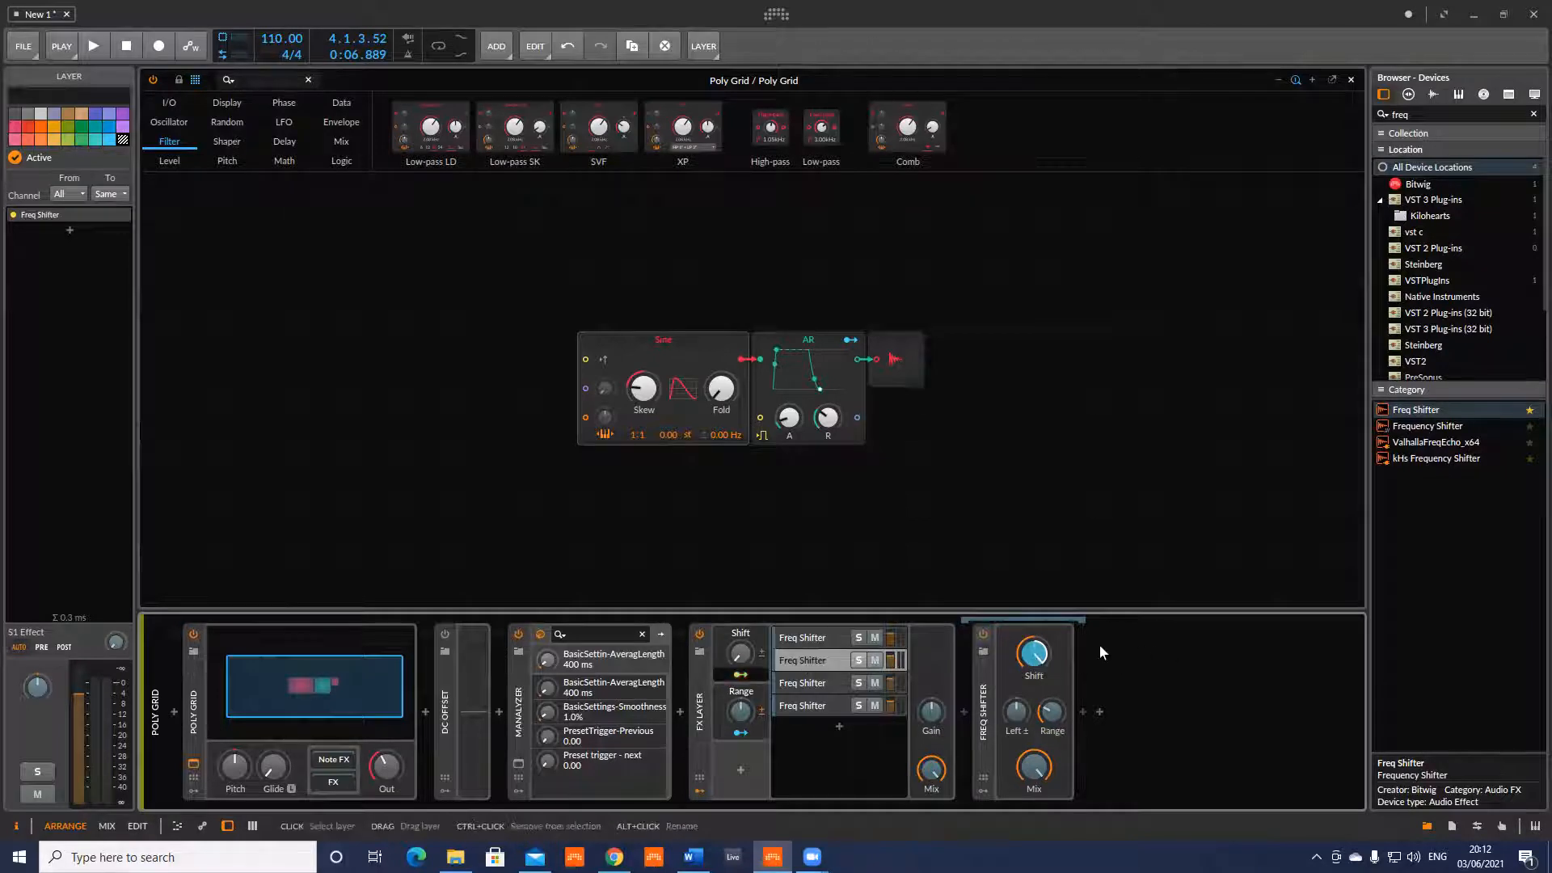
mouse_move(1041, 666)
mouse_down()
mouse_move(1041, 803)
mouse_move(1043, 663)
mouse_up()
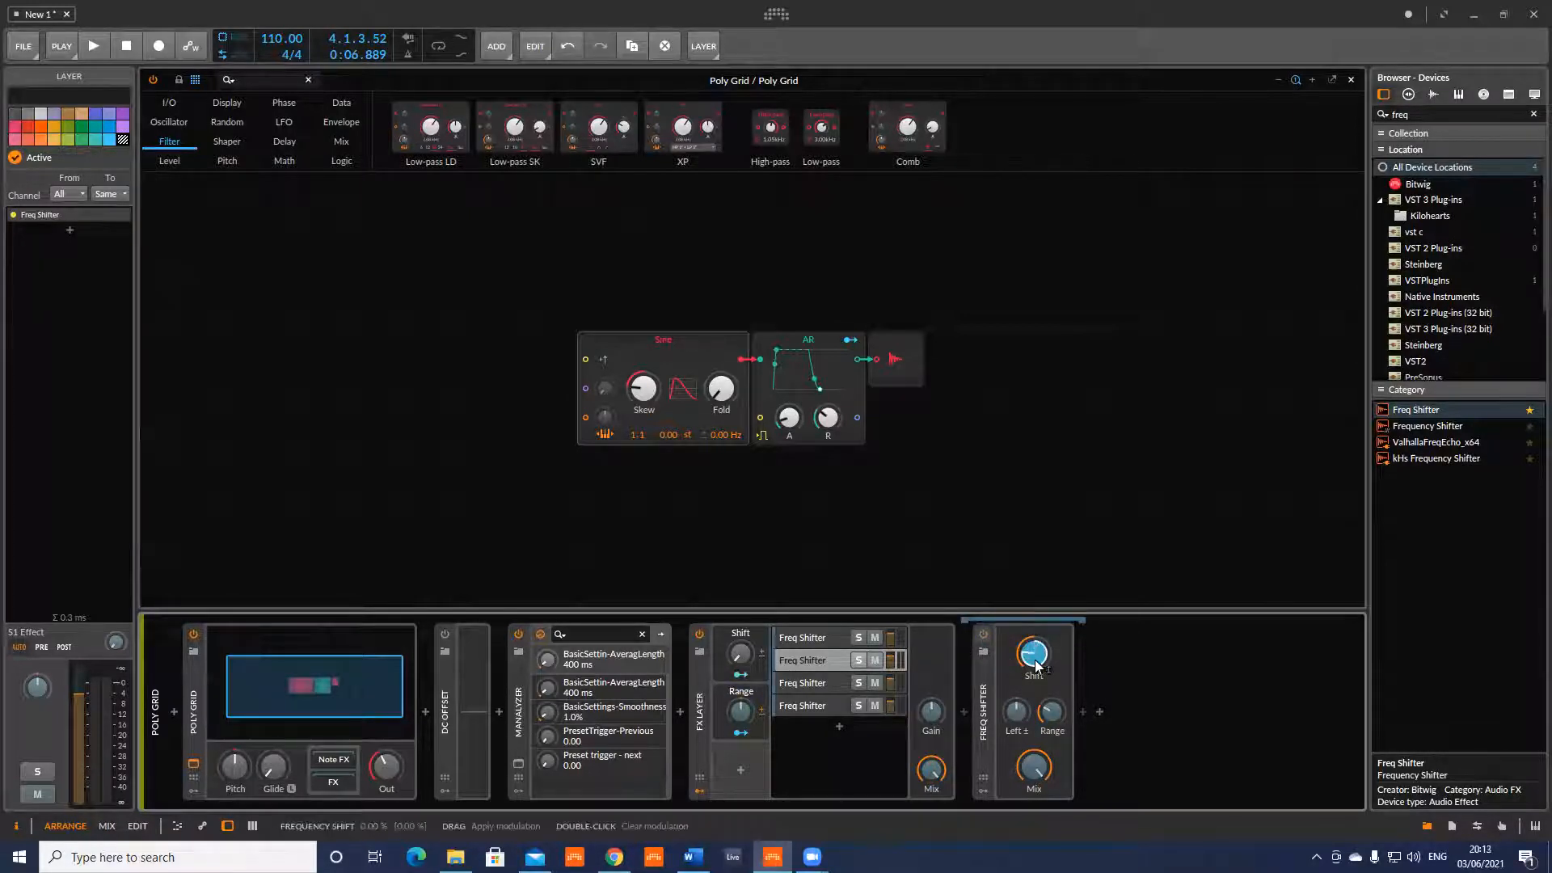
click(812, 639)
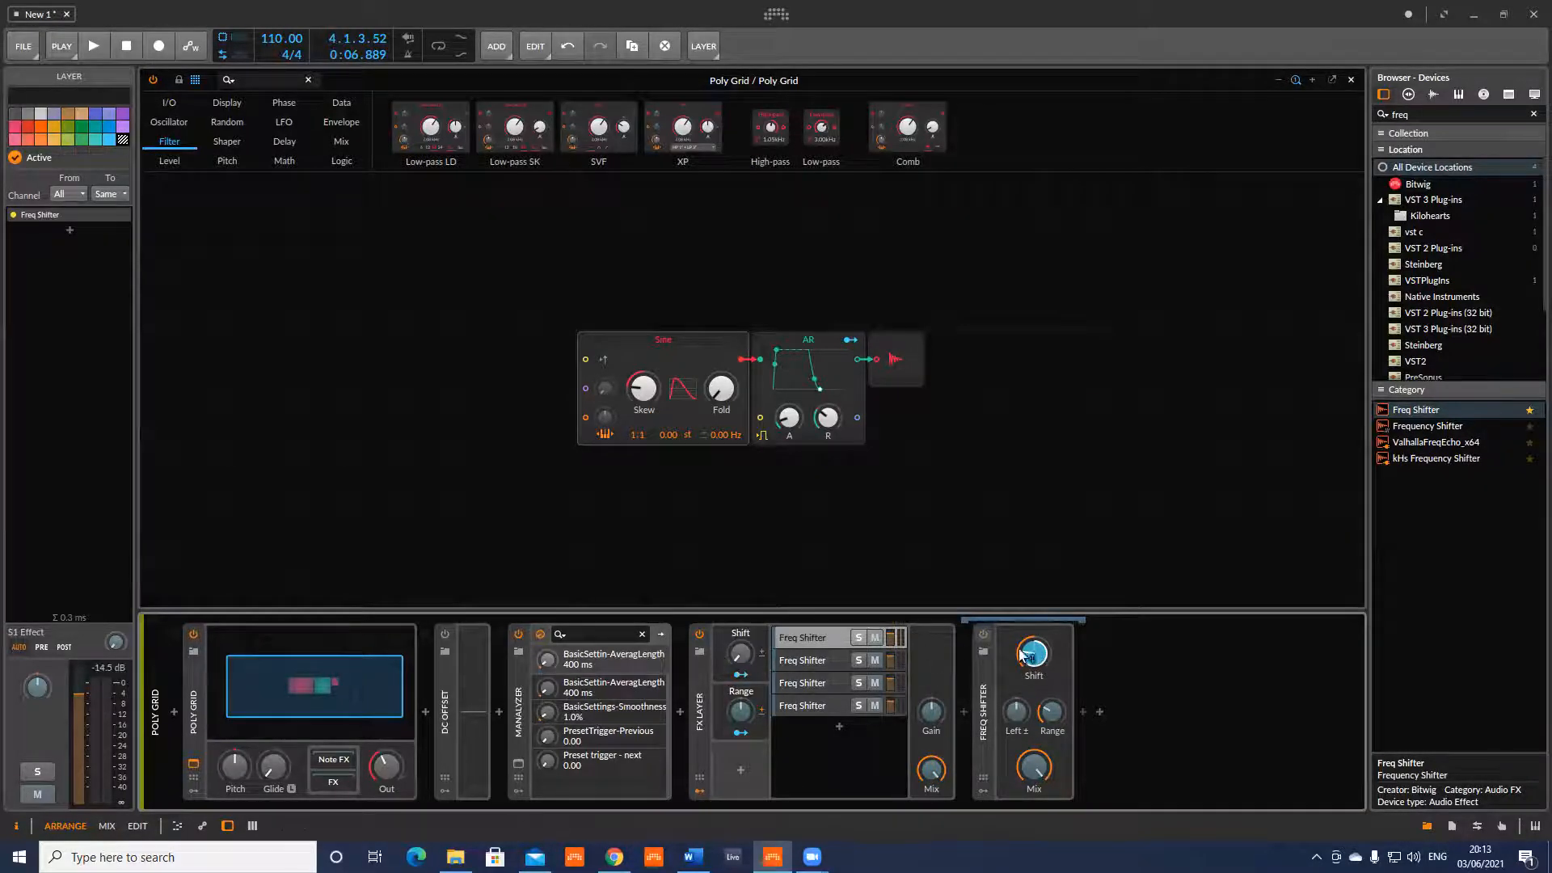
click(895, 673)
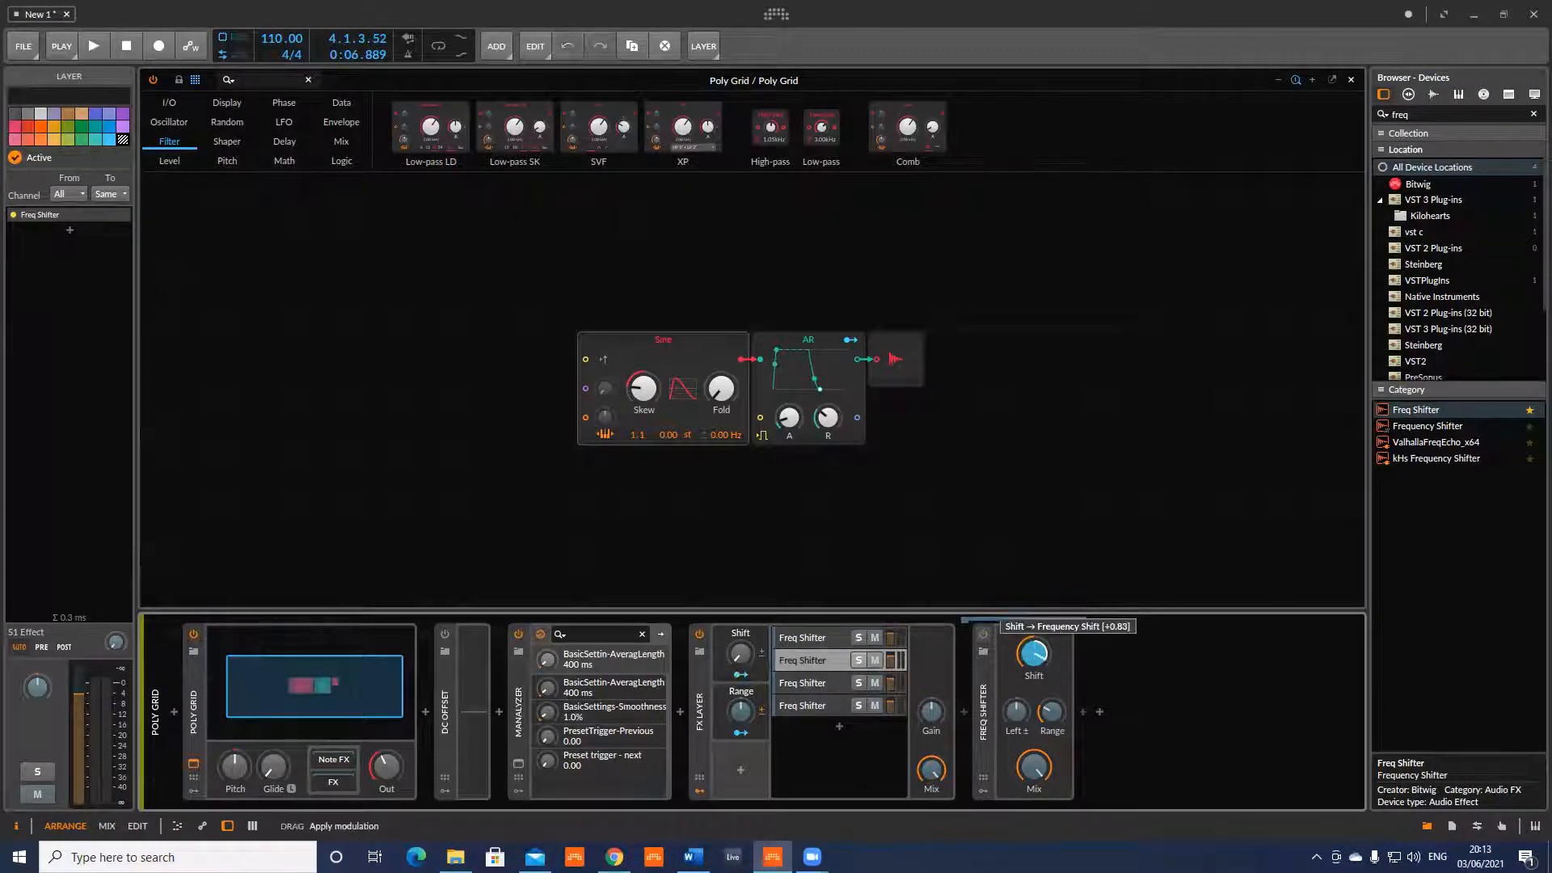
drag(1034, 653, 1034, 638)
click(813, 678)
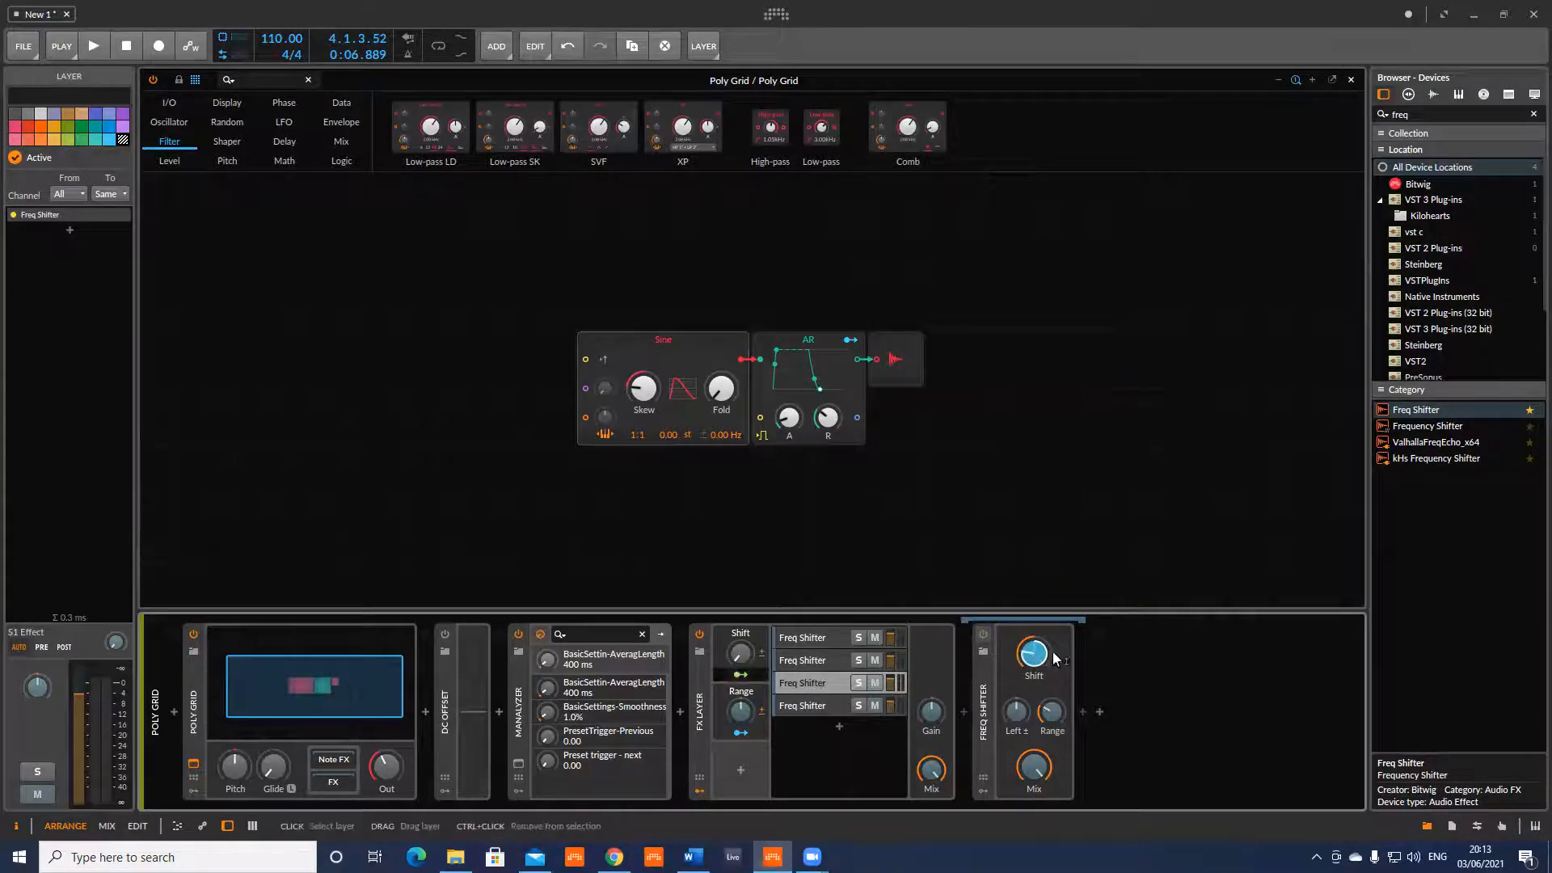
drag(1034, 653, 1034, 695)
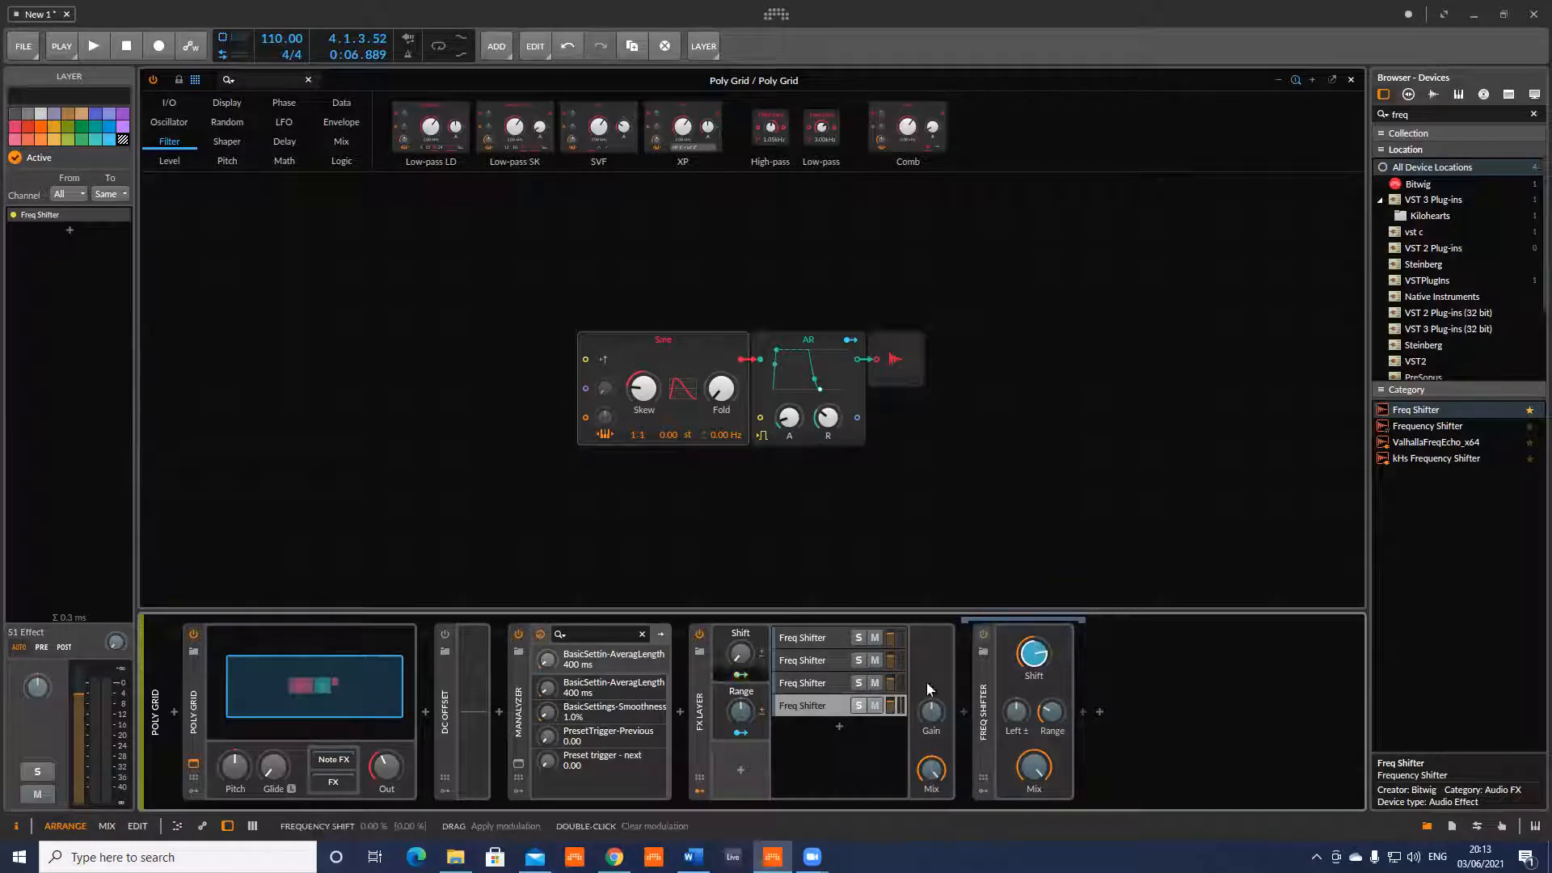
Vary the FX Layer's Shift macro with the first Freq Shifter layer selected, and lower the Range macro to about -12% during playback.
drag(740, 659, 741, 645)
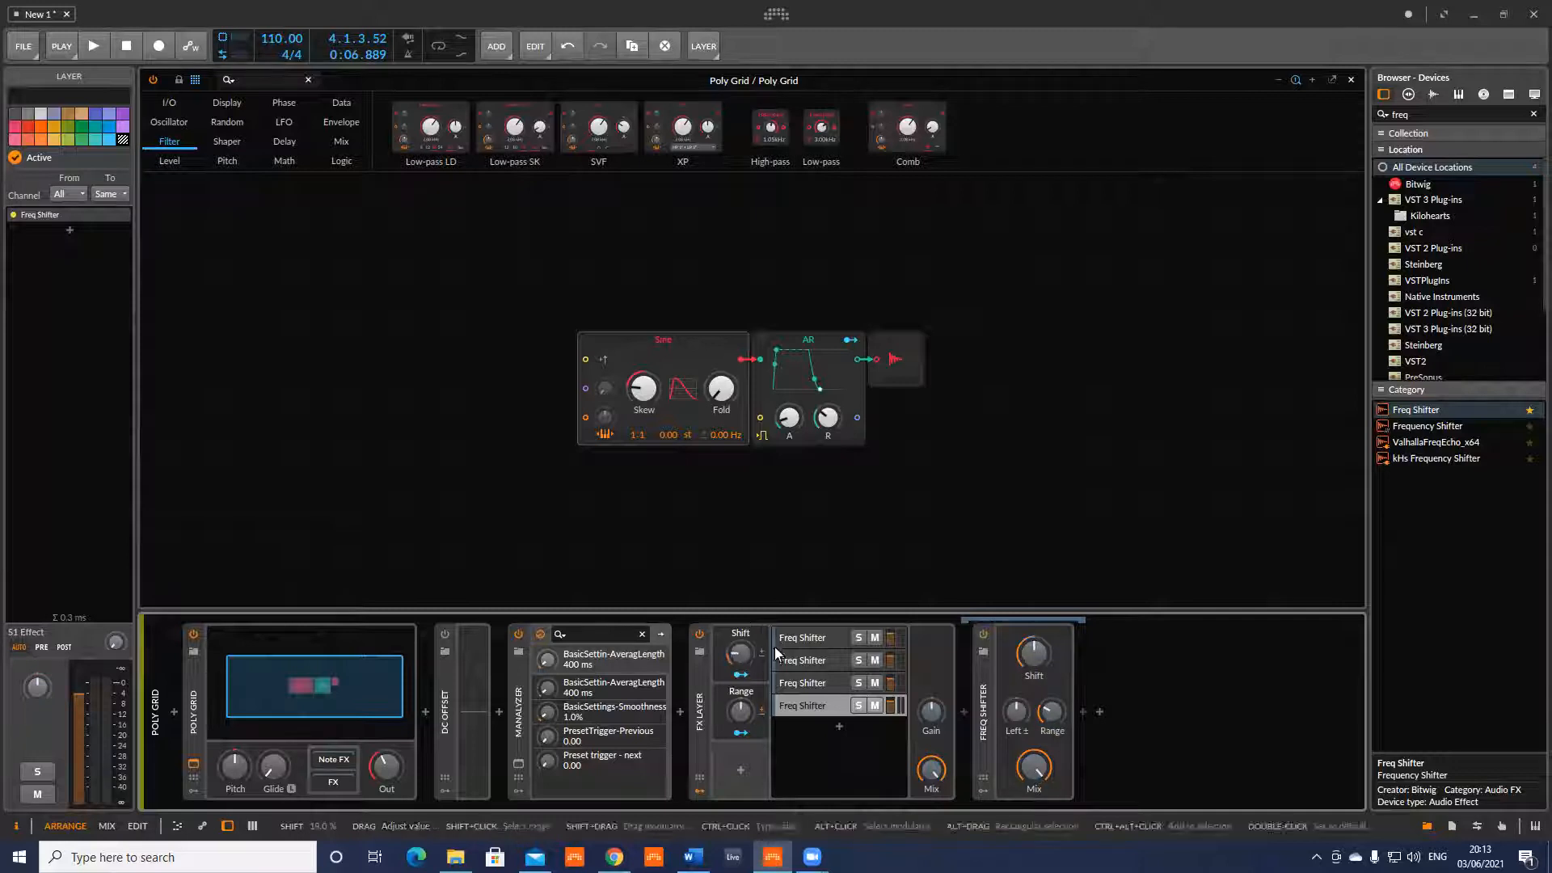
click(799, 639)
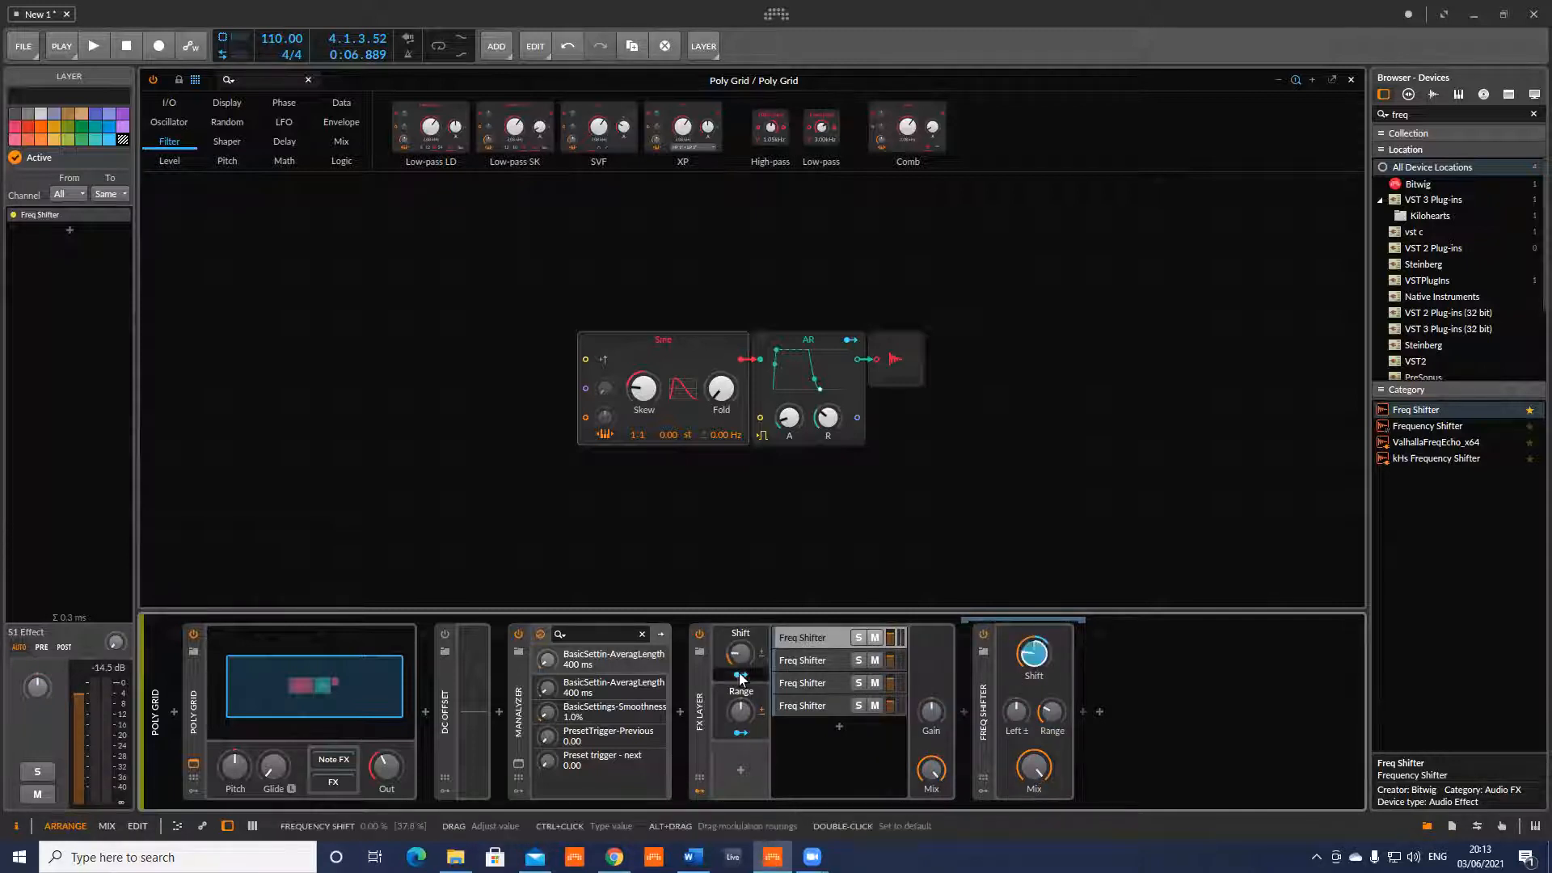
click(96, 46)
drag(740, 653, 740, 649)
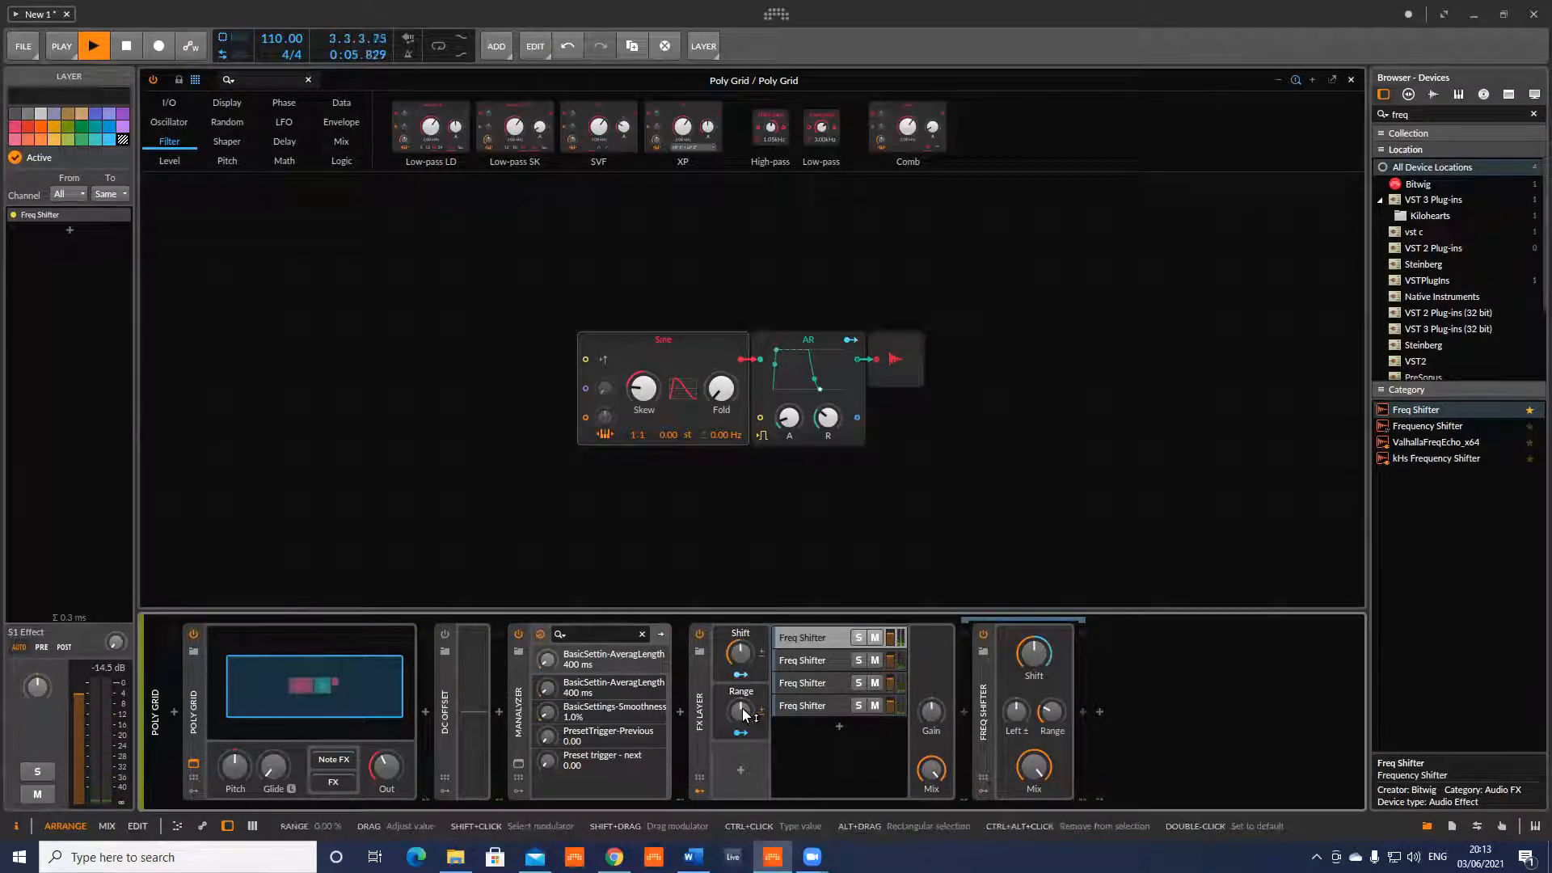
key(space)
key(space)
drag(741, 711, 741, 721)
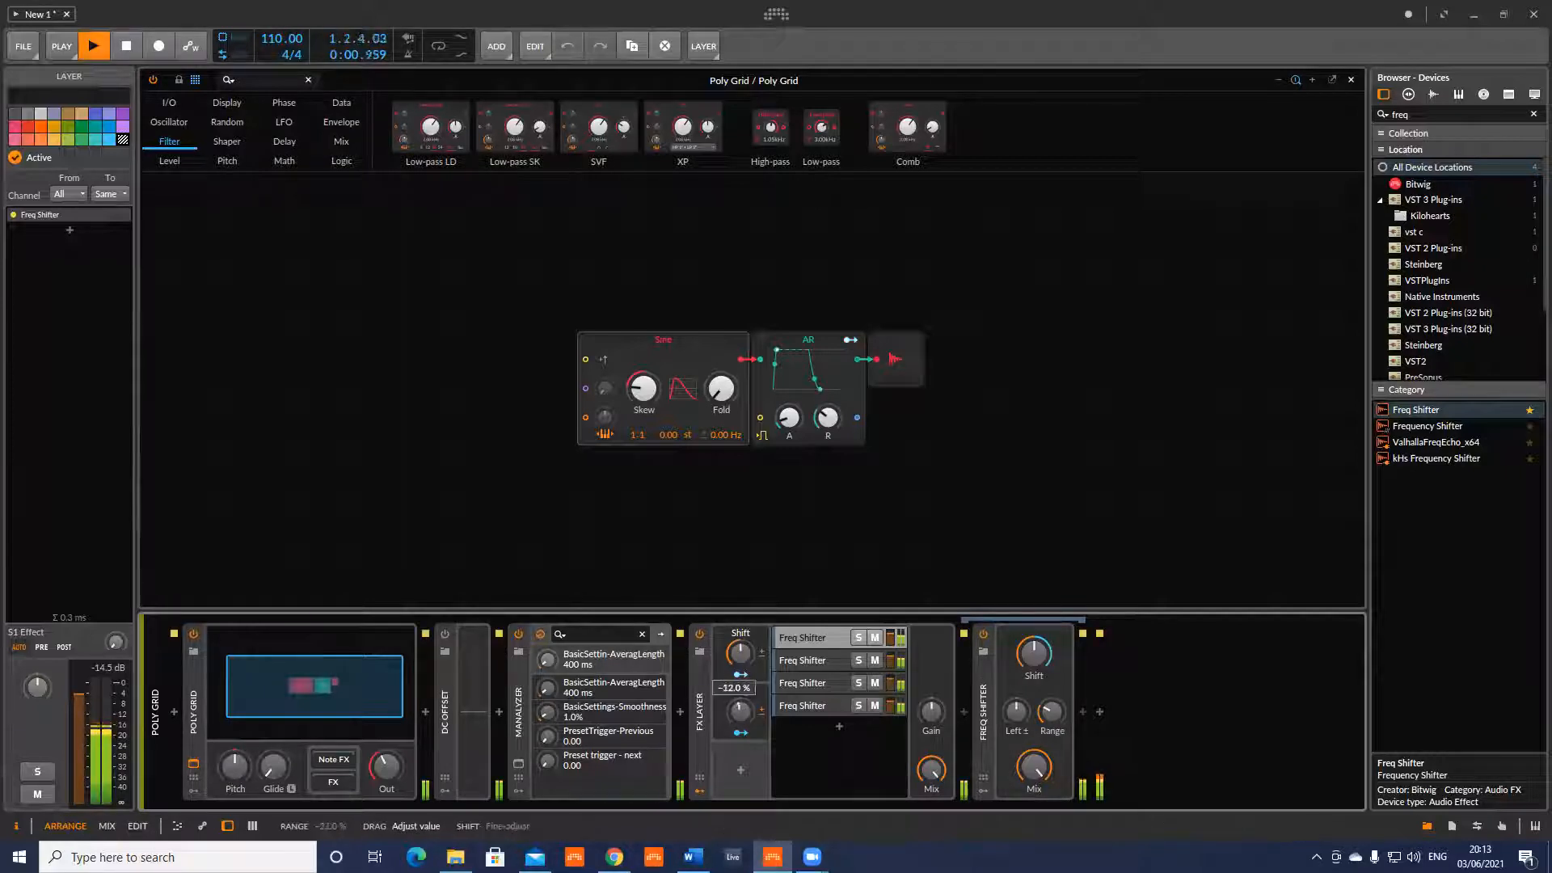
Compare the sound with the FX Layer bypassed and enabled, restarting playback from the beginning.
click(699, 635)
click(699, 635)
key(space)
key(space)
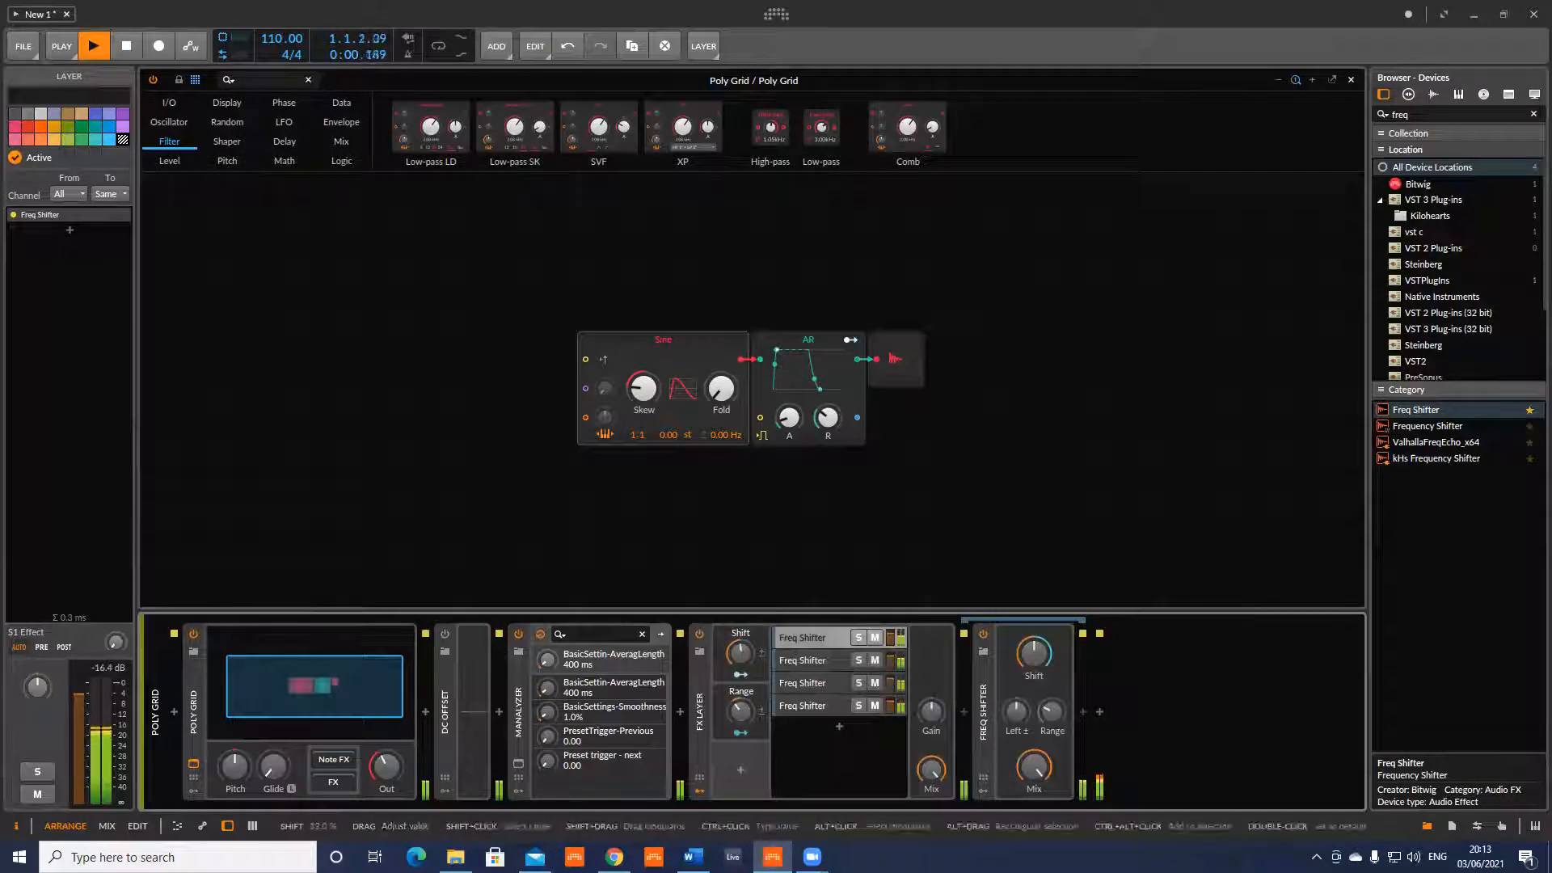
Try a higher Shift macro value with different Range macro settings, up to about 24%, over several restarted playbacks.
drag(742, 658, 738, 718)
key(space)
key(space)
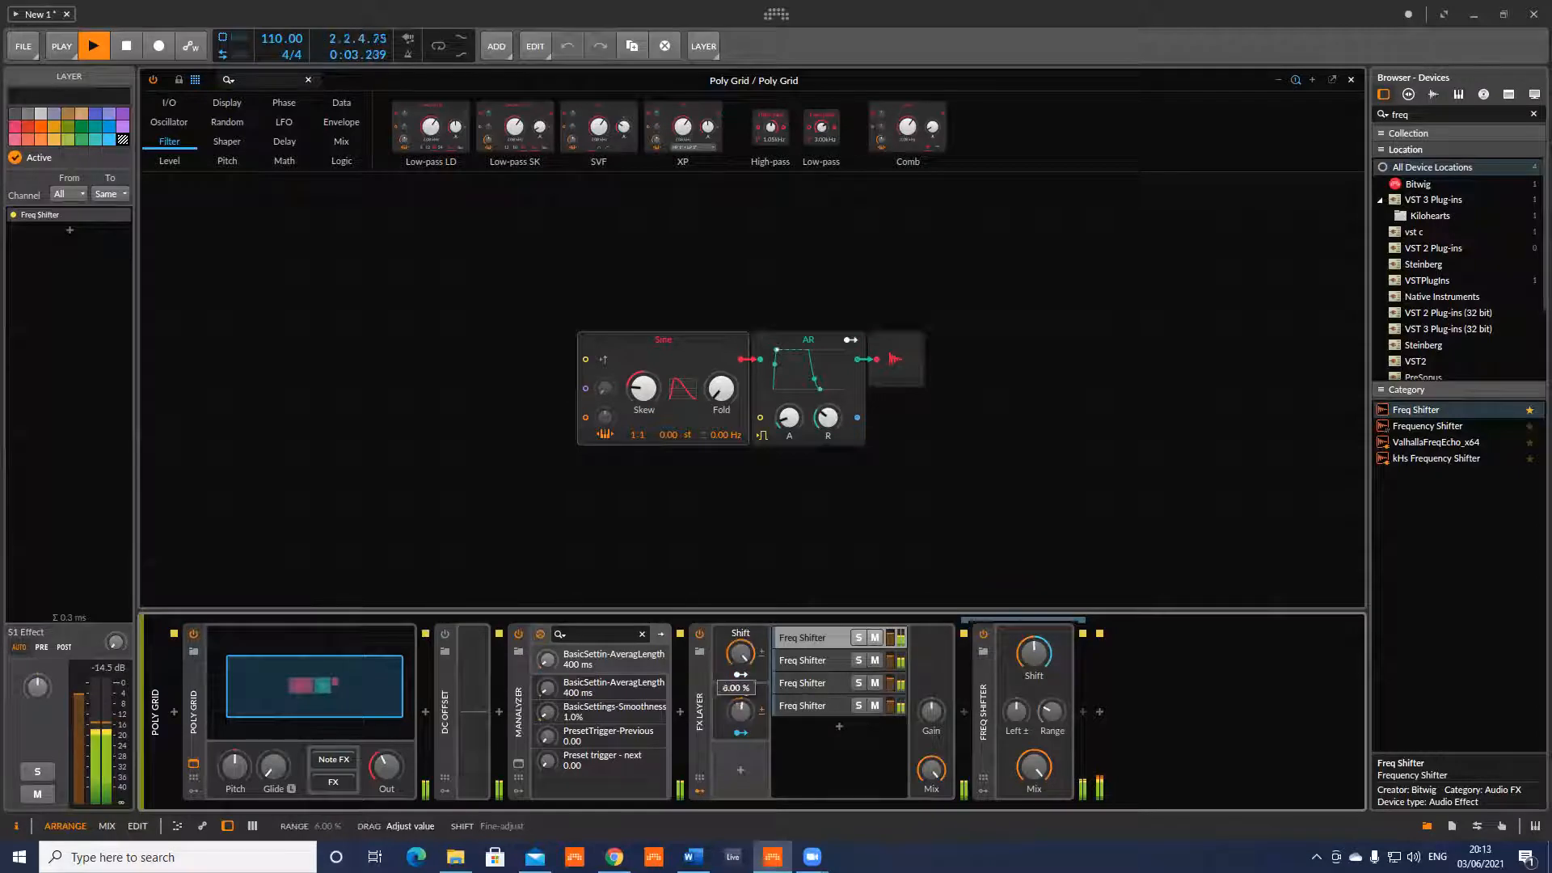
key(space)
key(space)
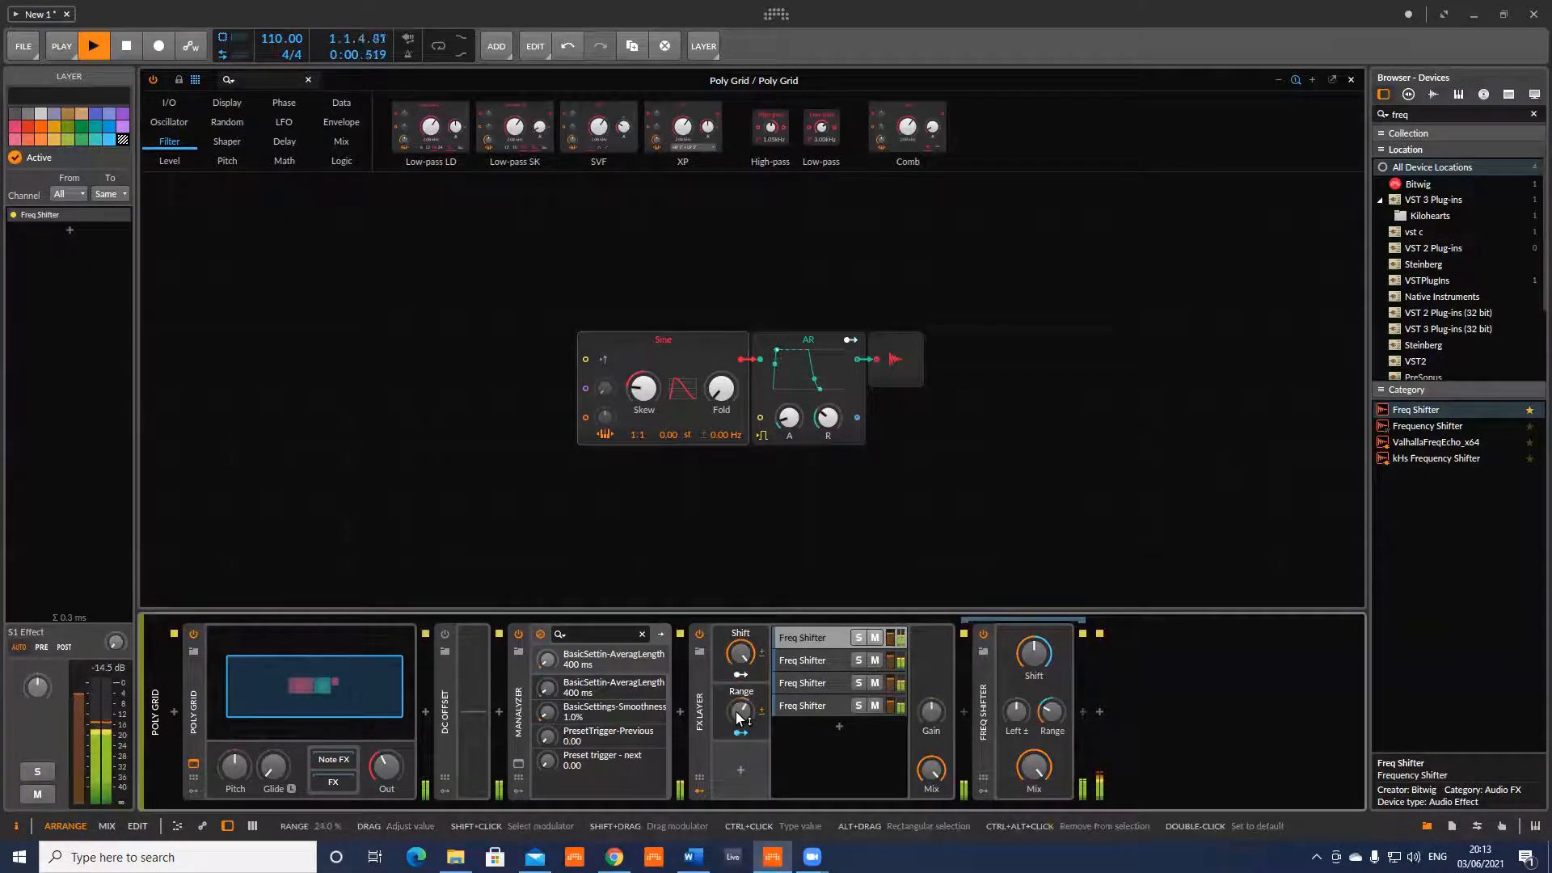
key(space)
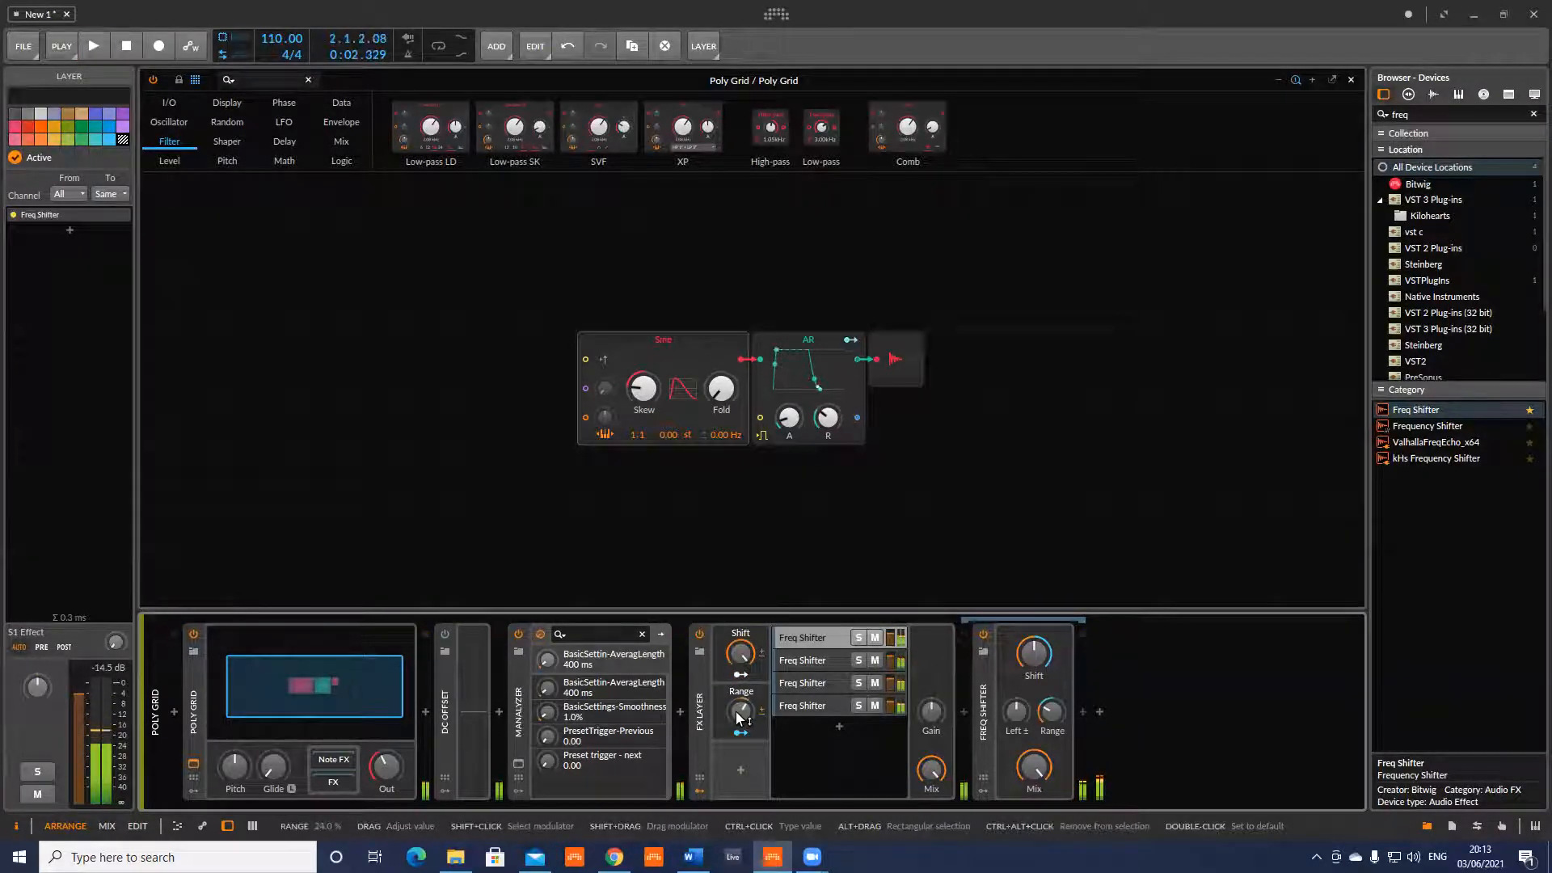
key(space)
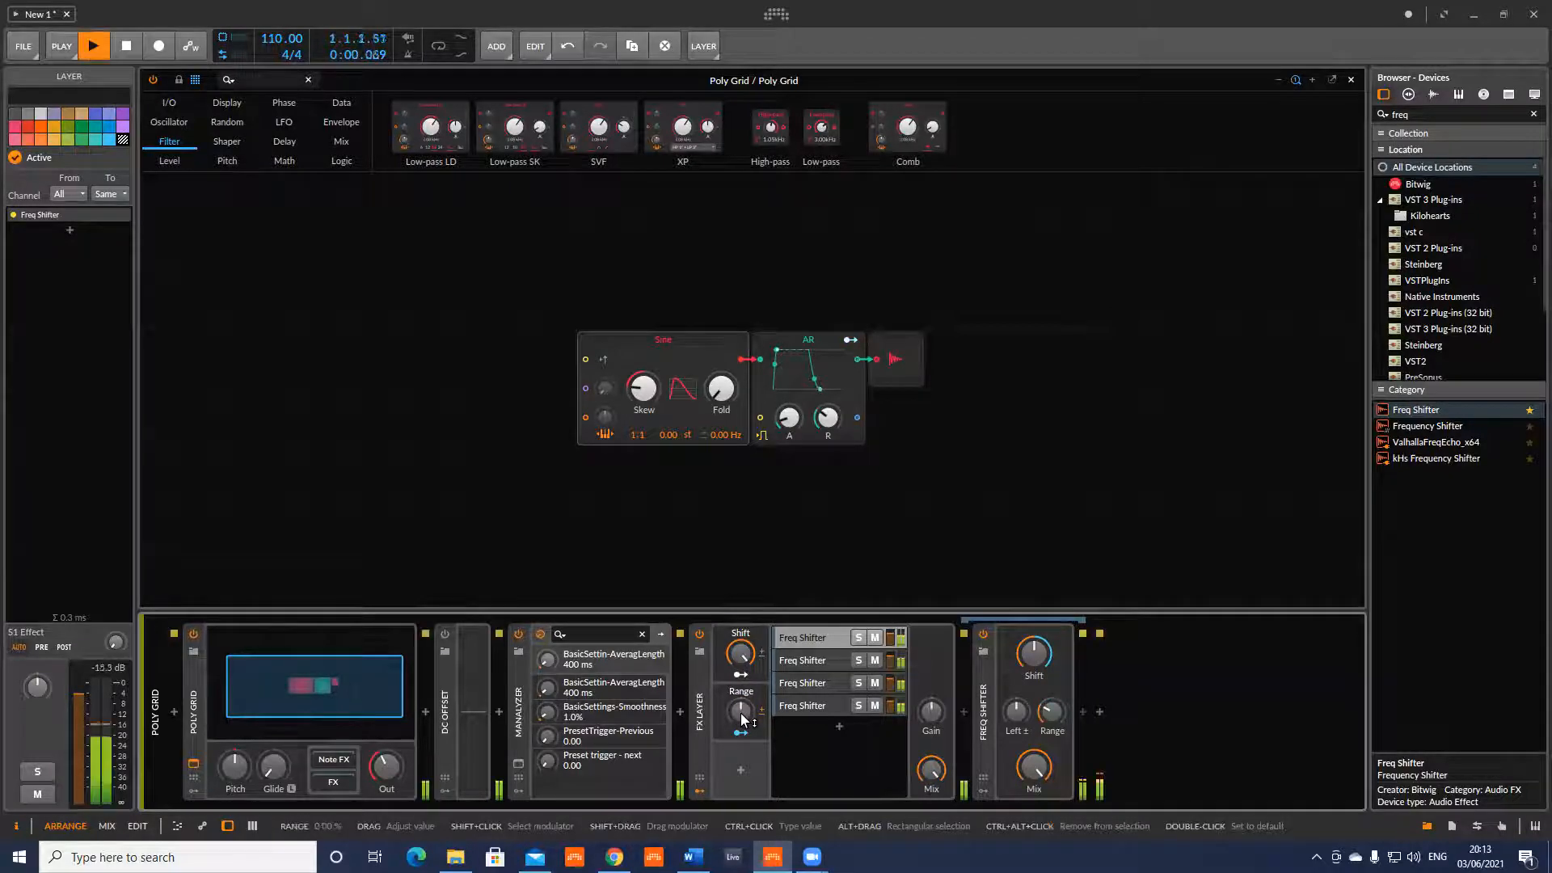
Set the Shift macro to about 18%, and compare the result with the FX Layer bypassed and enabled during playback.
drag(740, 656, 741, 711)
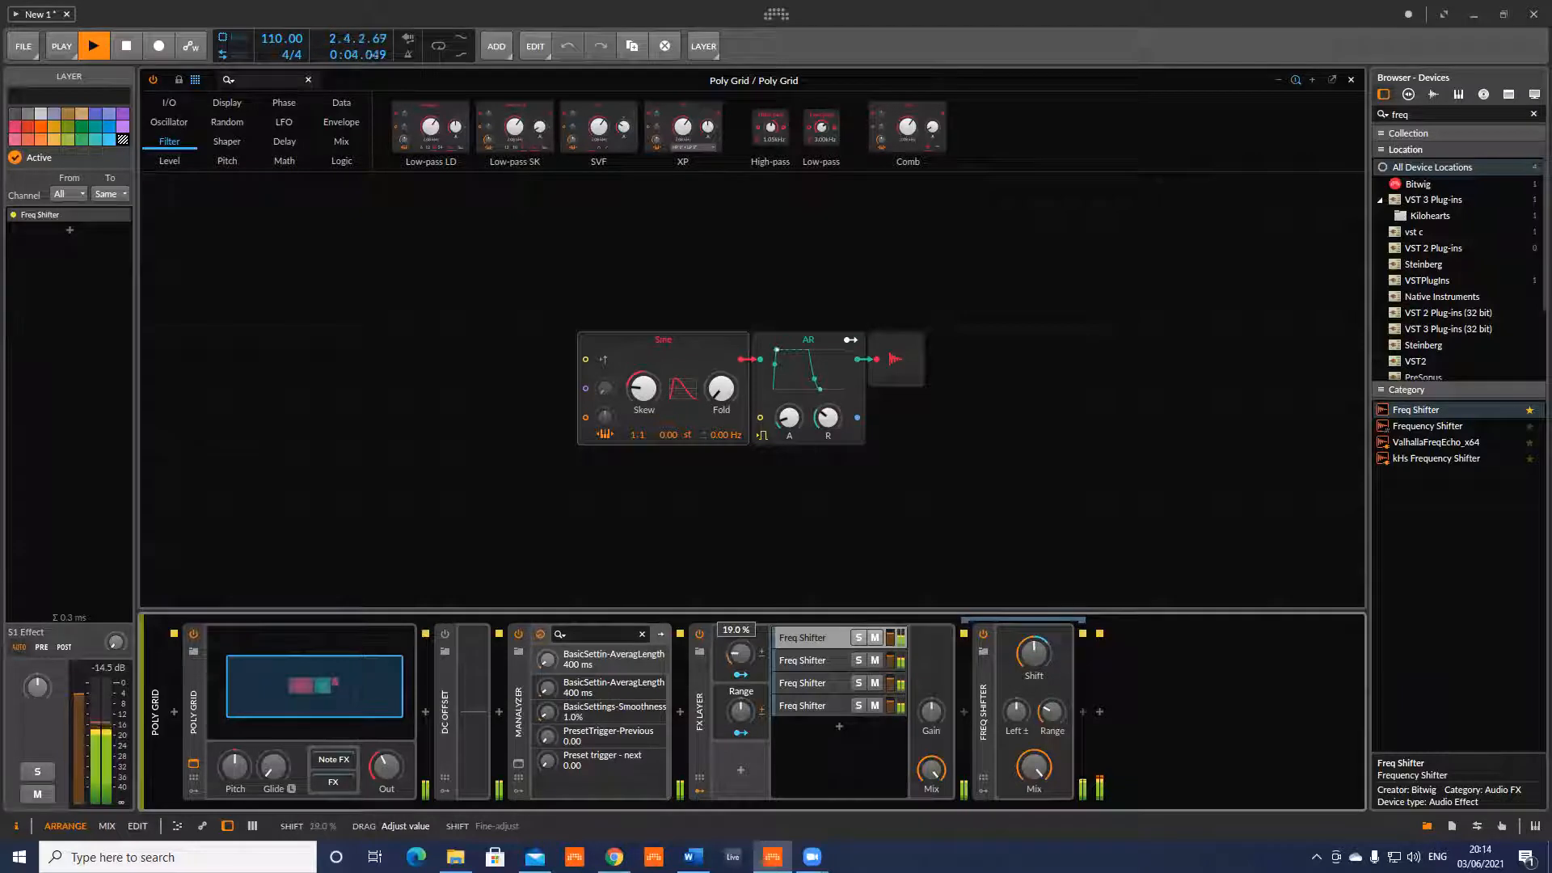
key(space)
key(space)
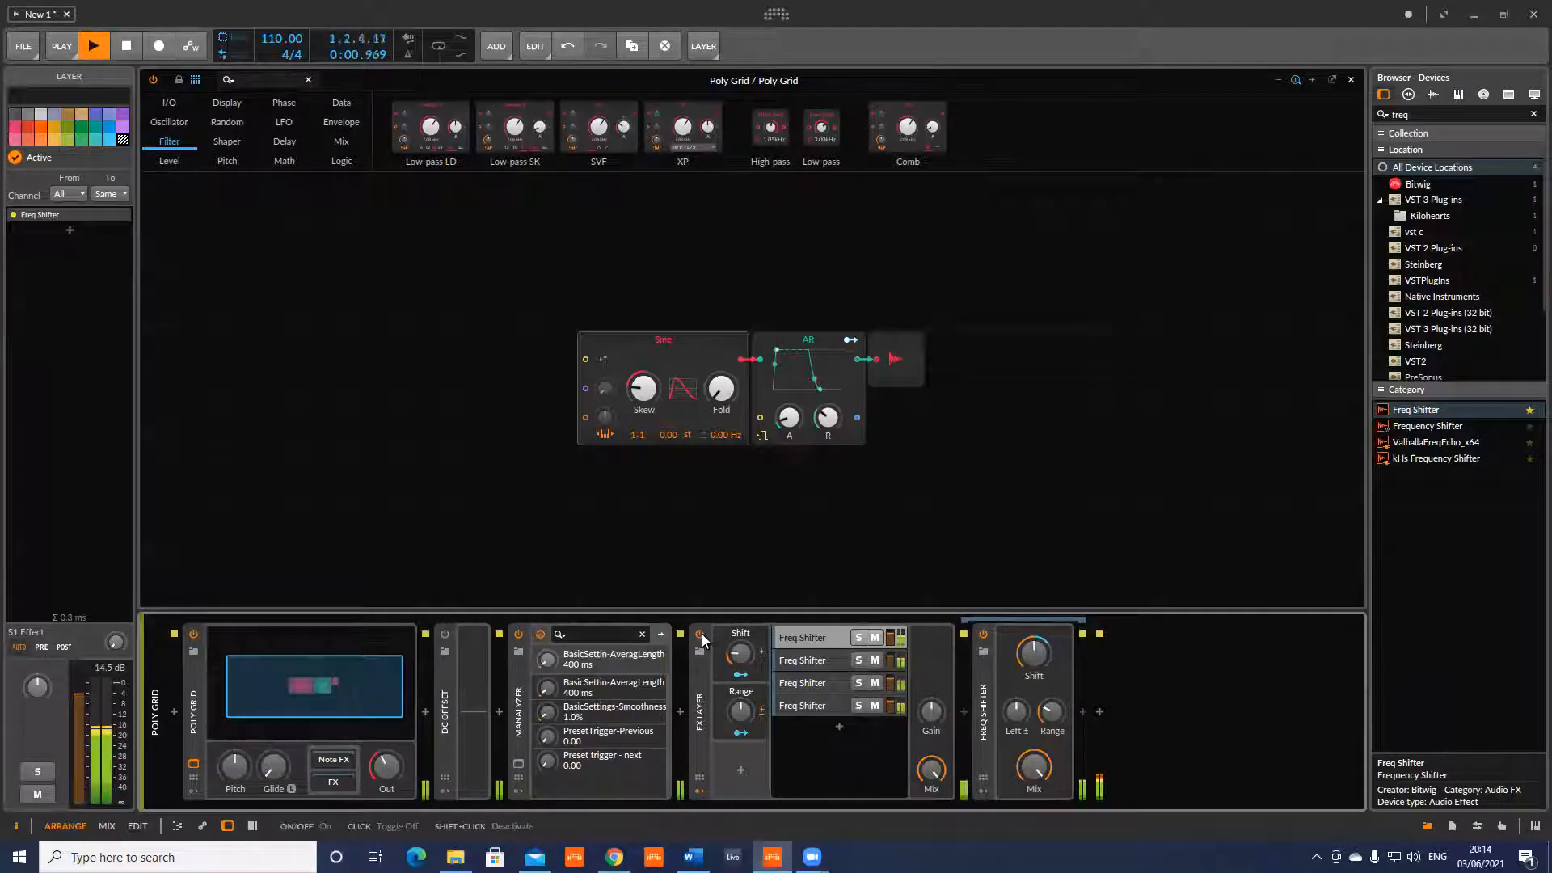
click(700, 636)
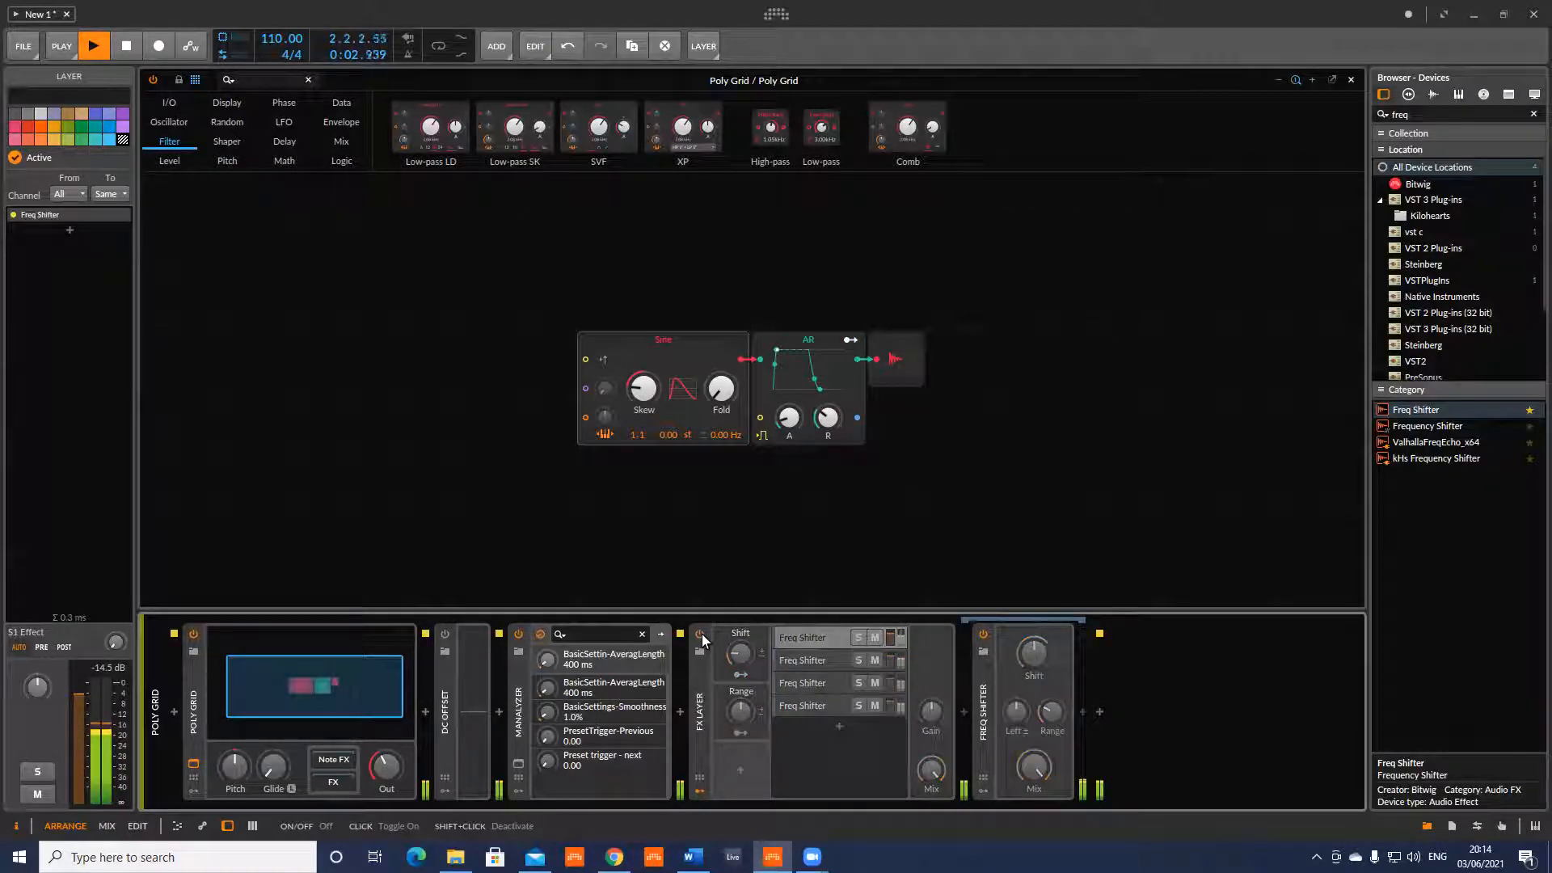
click(702, 635)
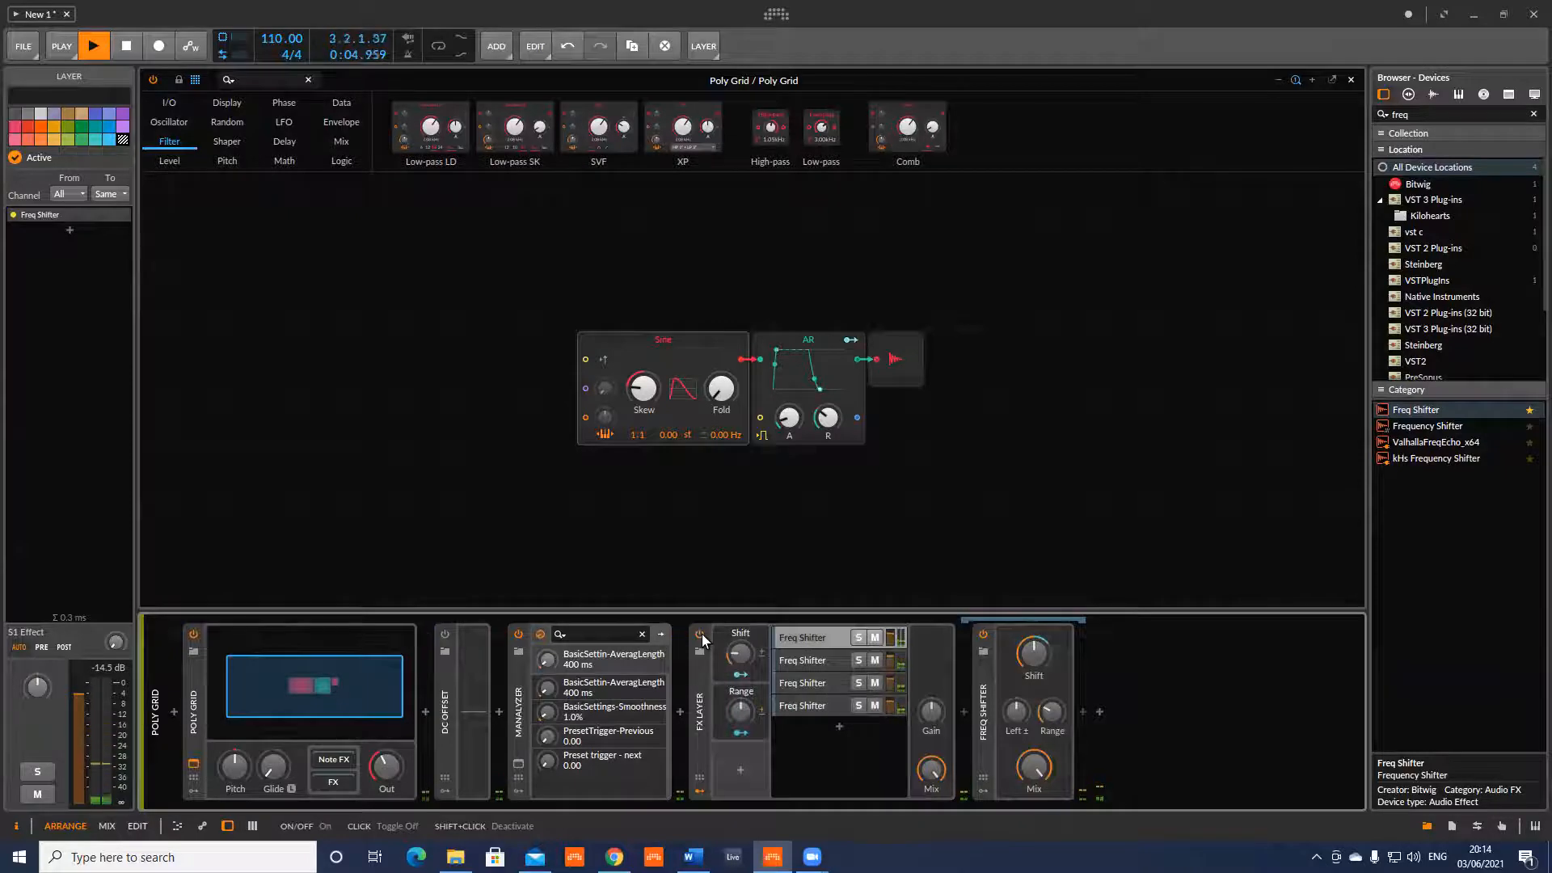
key(space)
drag(744, 660, 743, 660)
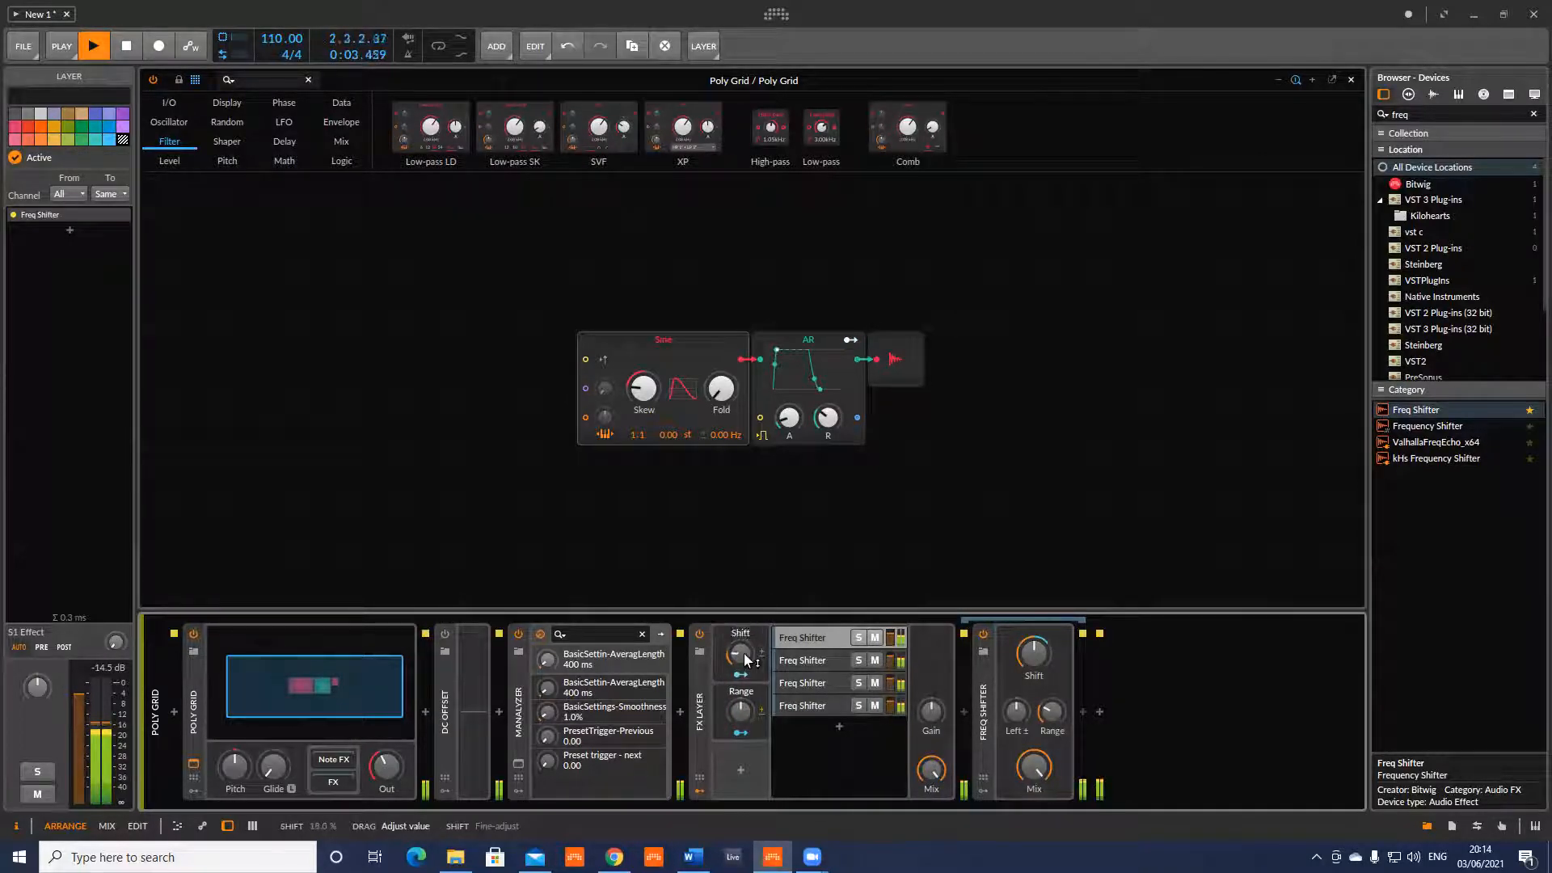
key(space)
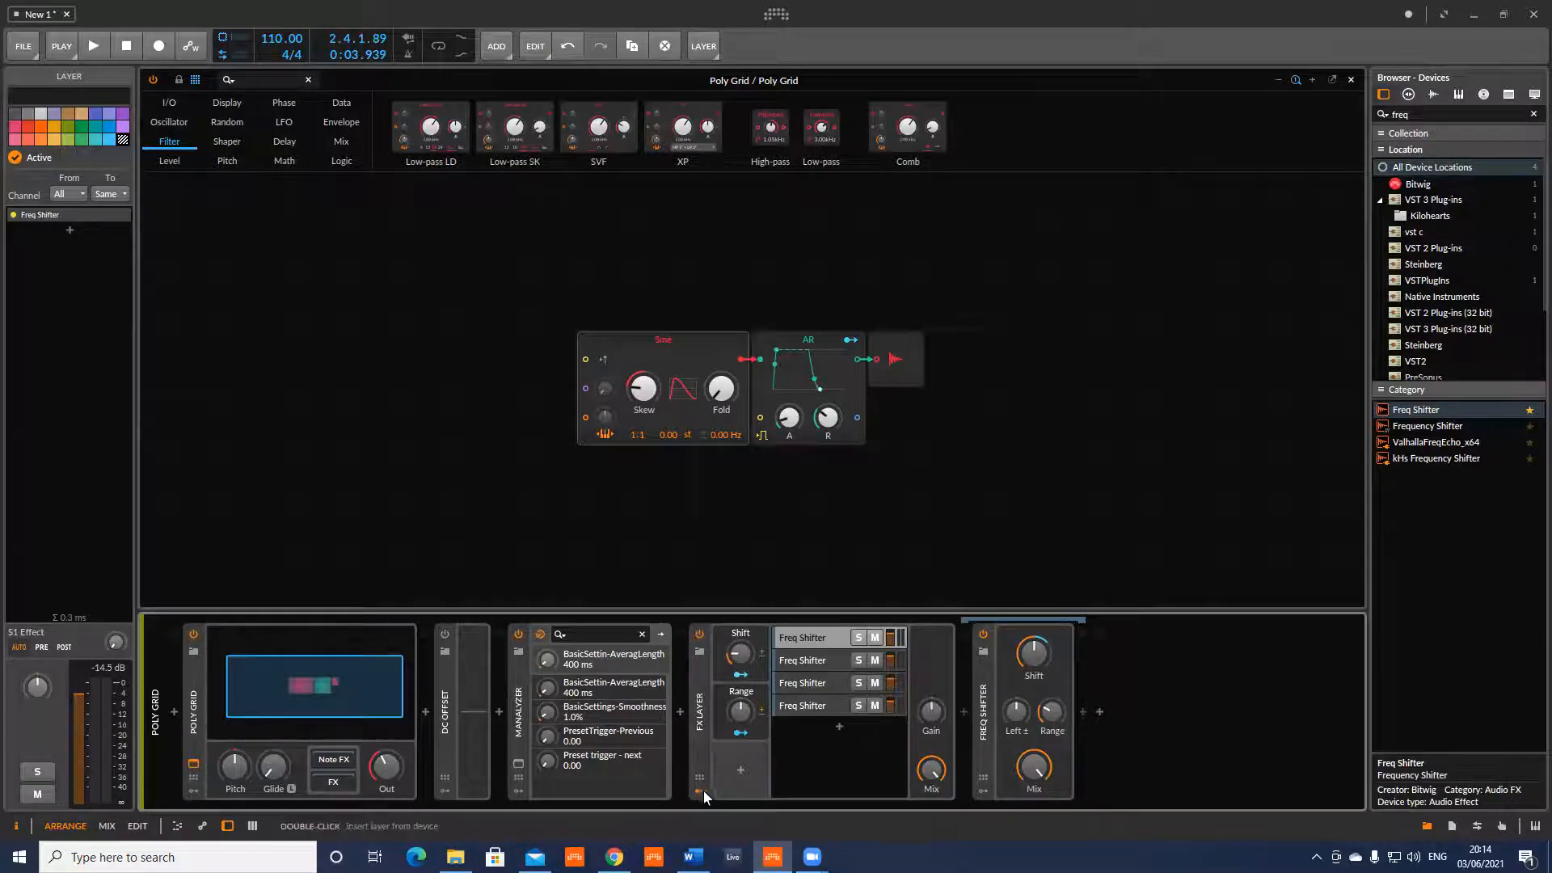
Add a Classic LFO modulator to the FX Layer and set its rate to about 3.42 Hz.
click(742, 773)
click(749, 359)
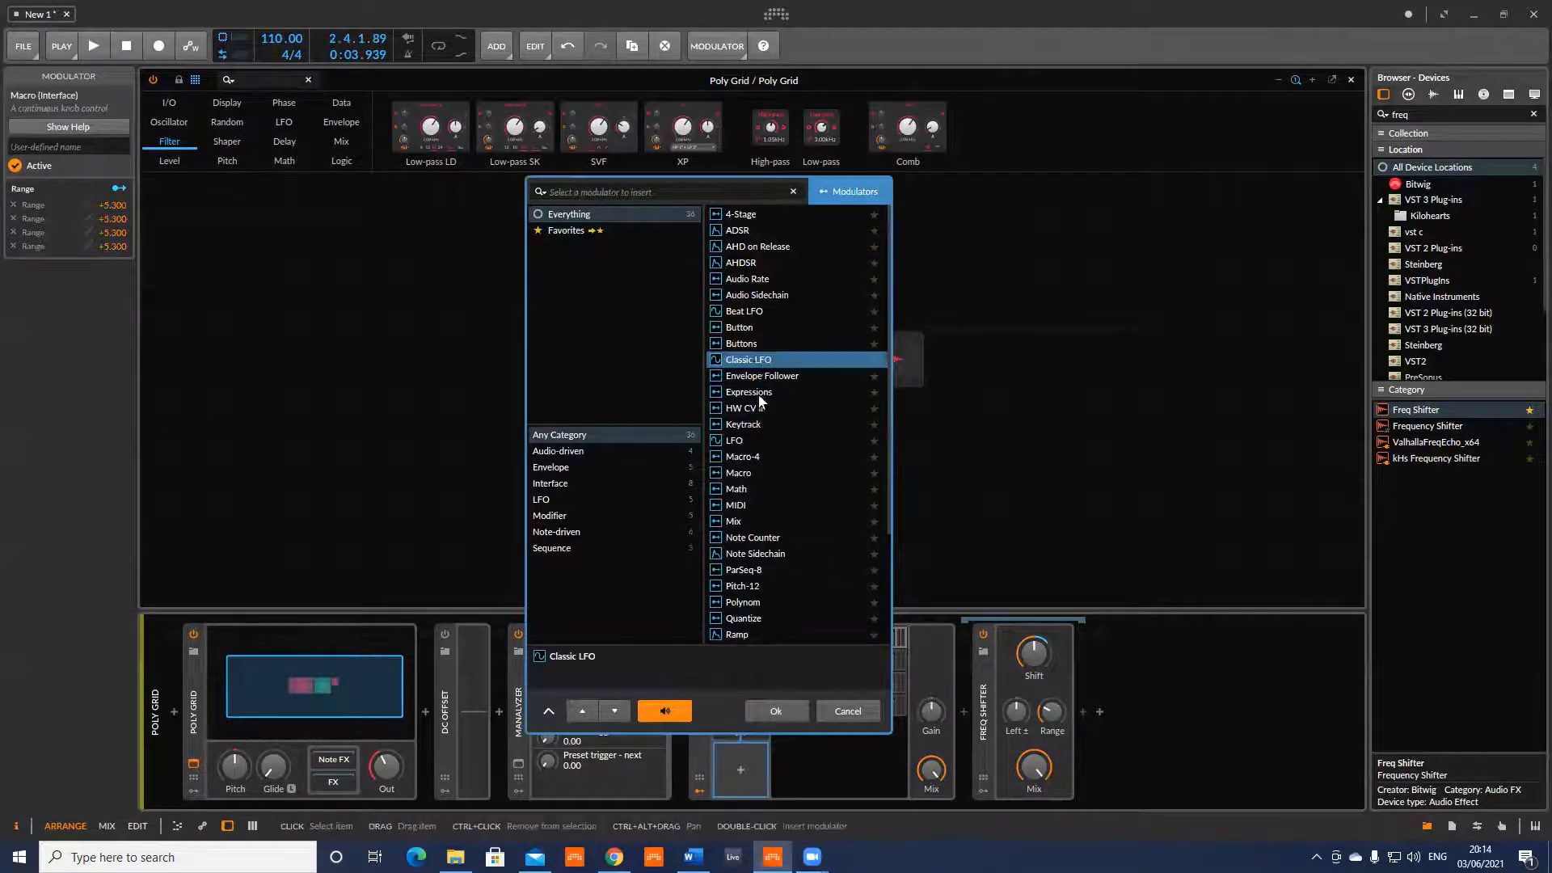
click(775, 711)
click(763, 770)
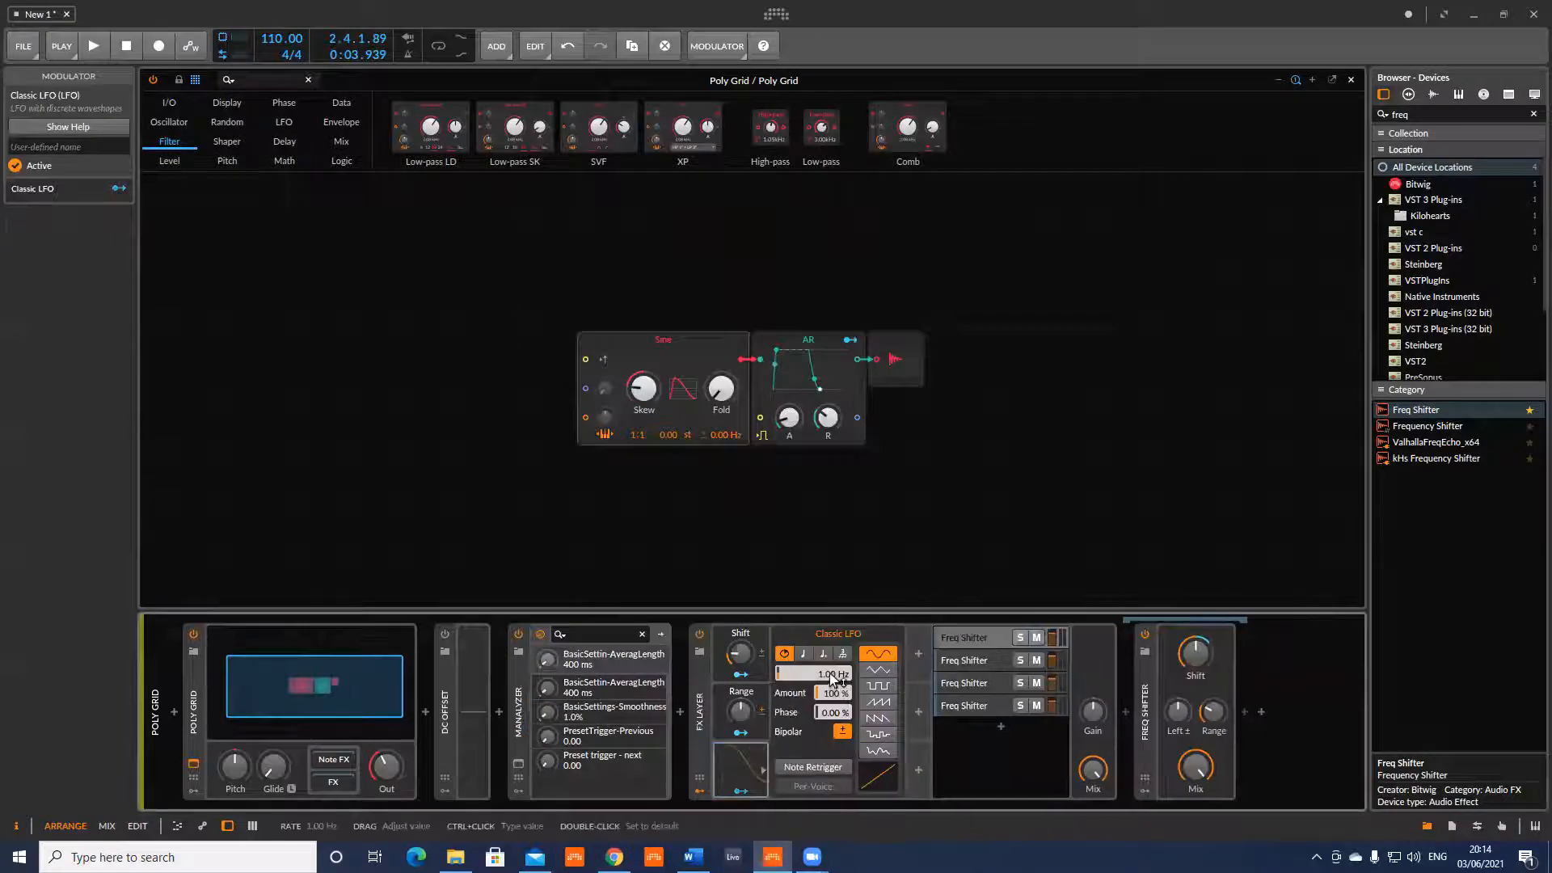
drag(829, 672, 829, 649)
Map the Classic LFO to the Shift macro and try a strong modulation amount of about +0.765 during playback.
click(736, 789)
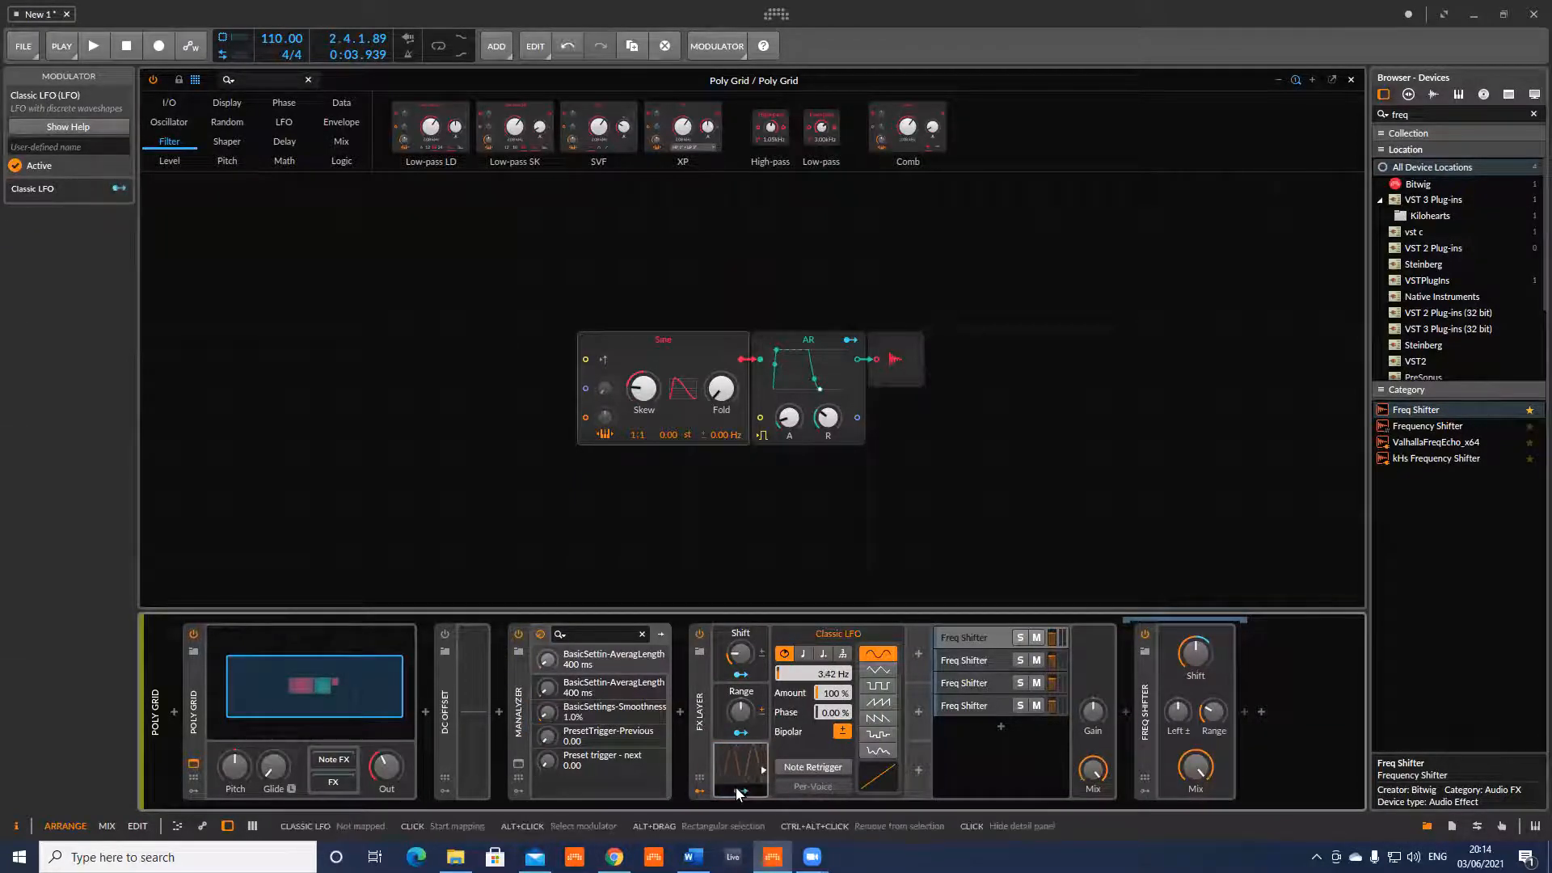
click(739, 654)
drag(741, 650, 741, 638)
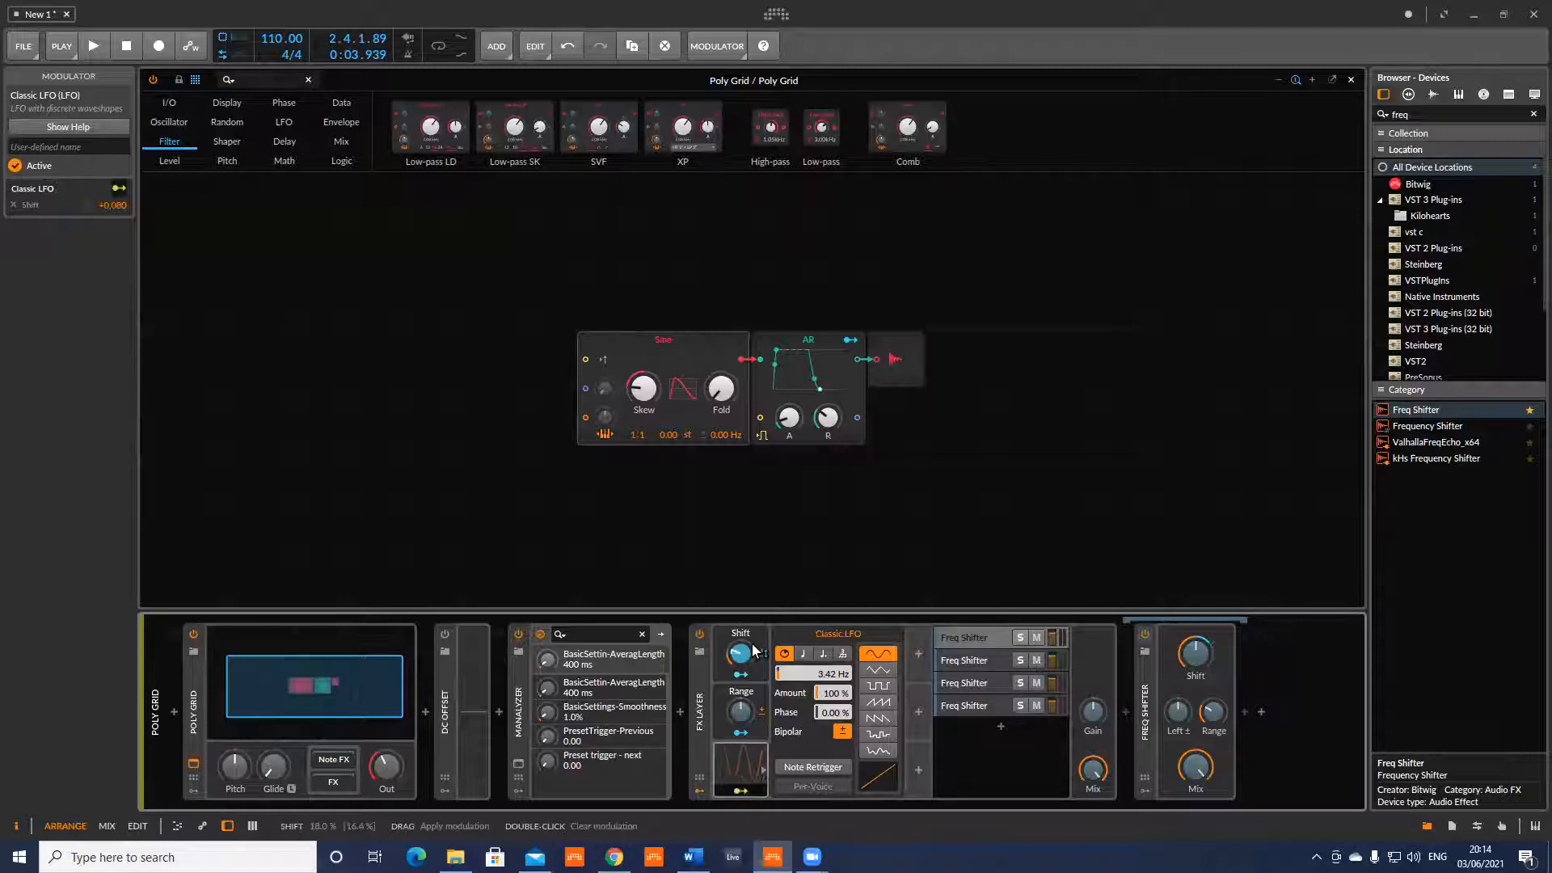
key(space)
drag(746, 654, 746, 587)
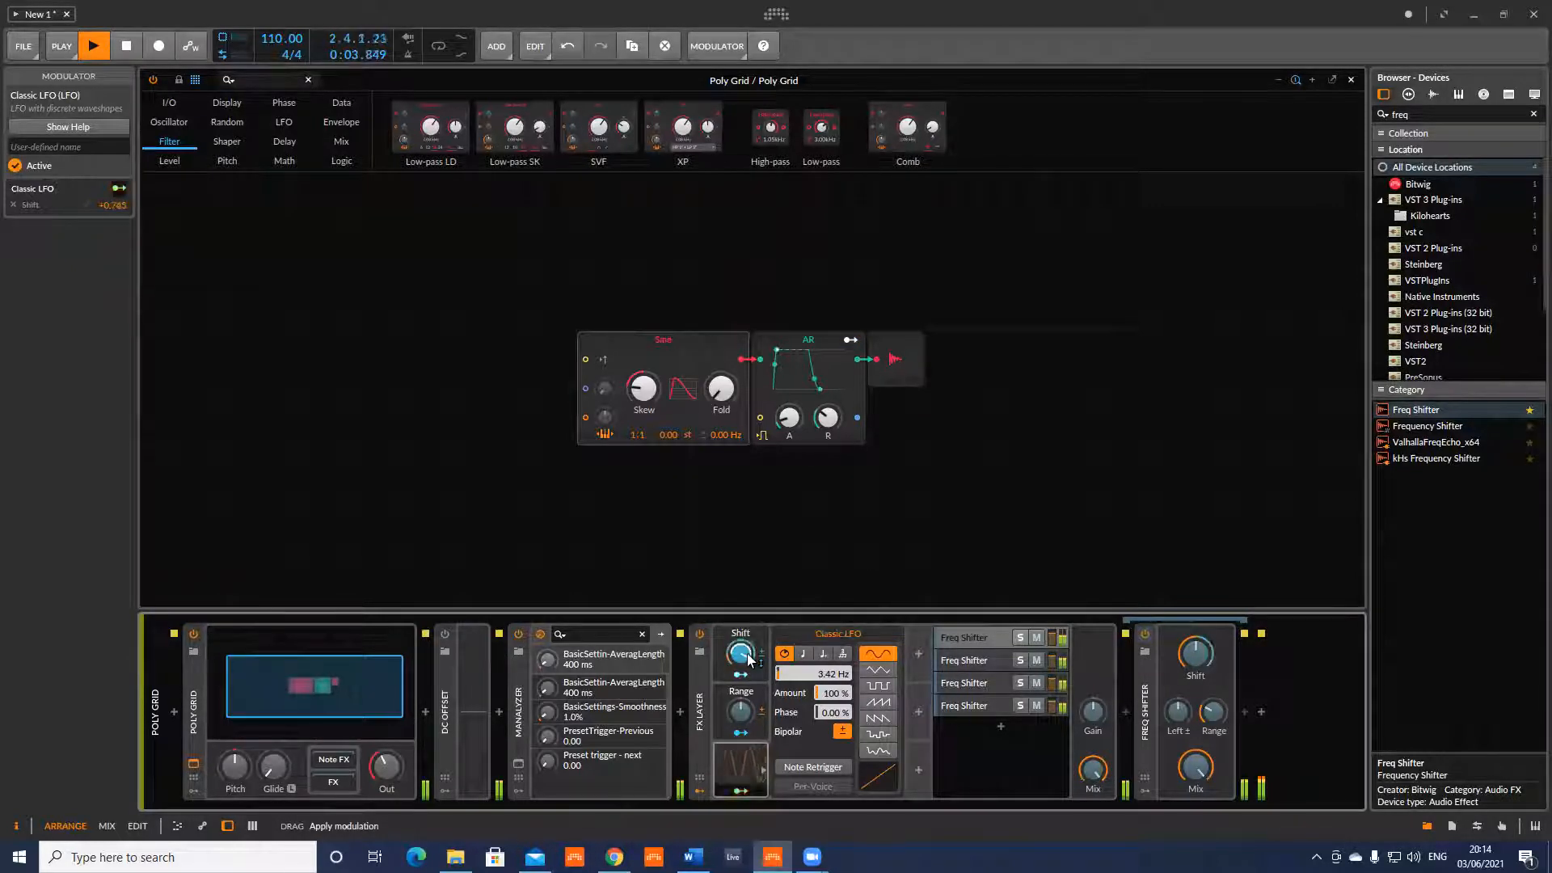
Reset the LFO's modulation of the Shift macro to a subtle amount of about +0.015 and finish the mapping.
double_click(743, 653)
drag(740, 732, 739, 655)
key(space)
click(94, 46)
double_click(739, 710)
click(740, 789)
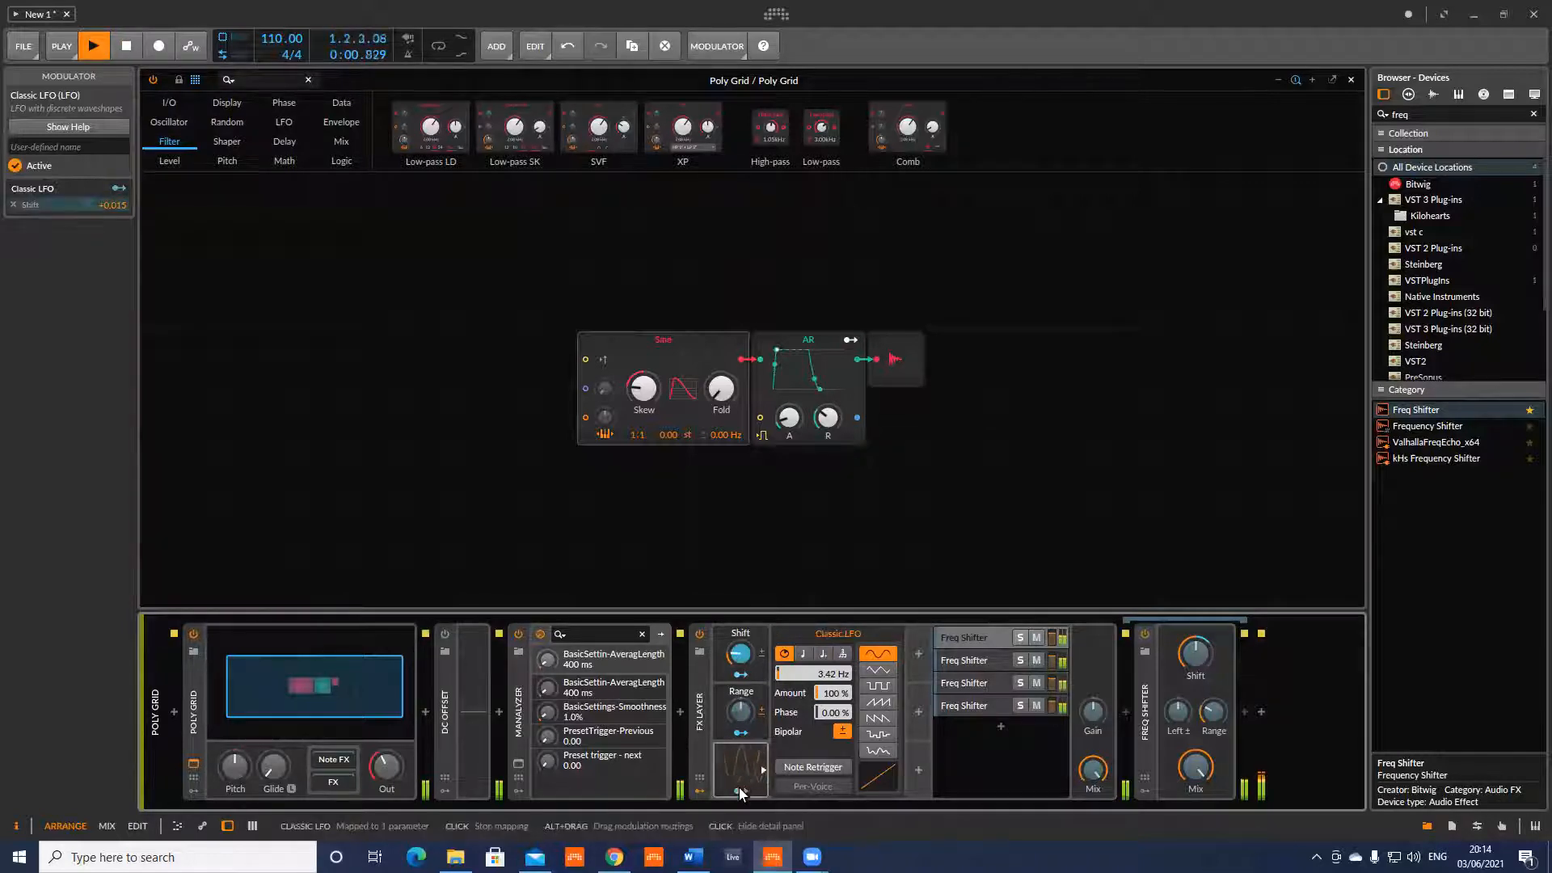
Collapse the Classic LFO's settings and adjust the Shift macro by ear before stopping playback.
click(744, 781)
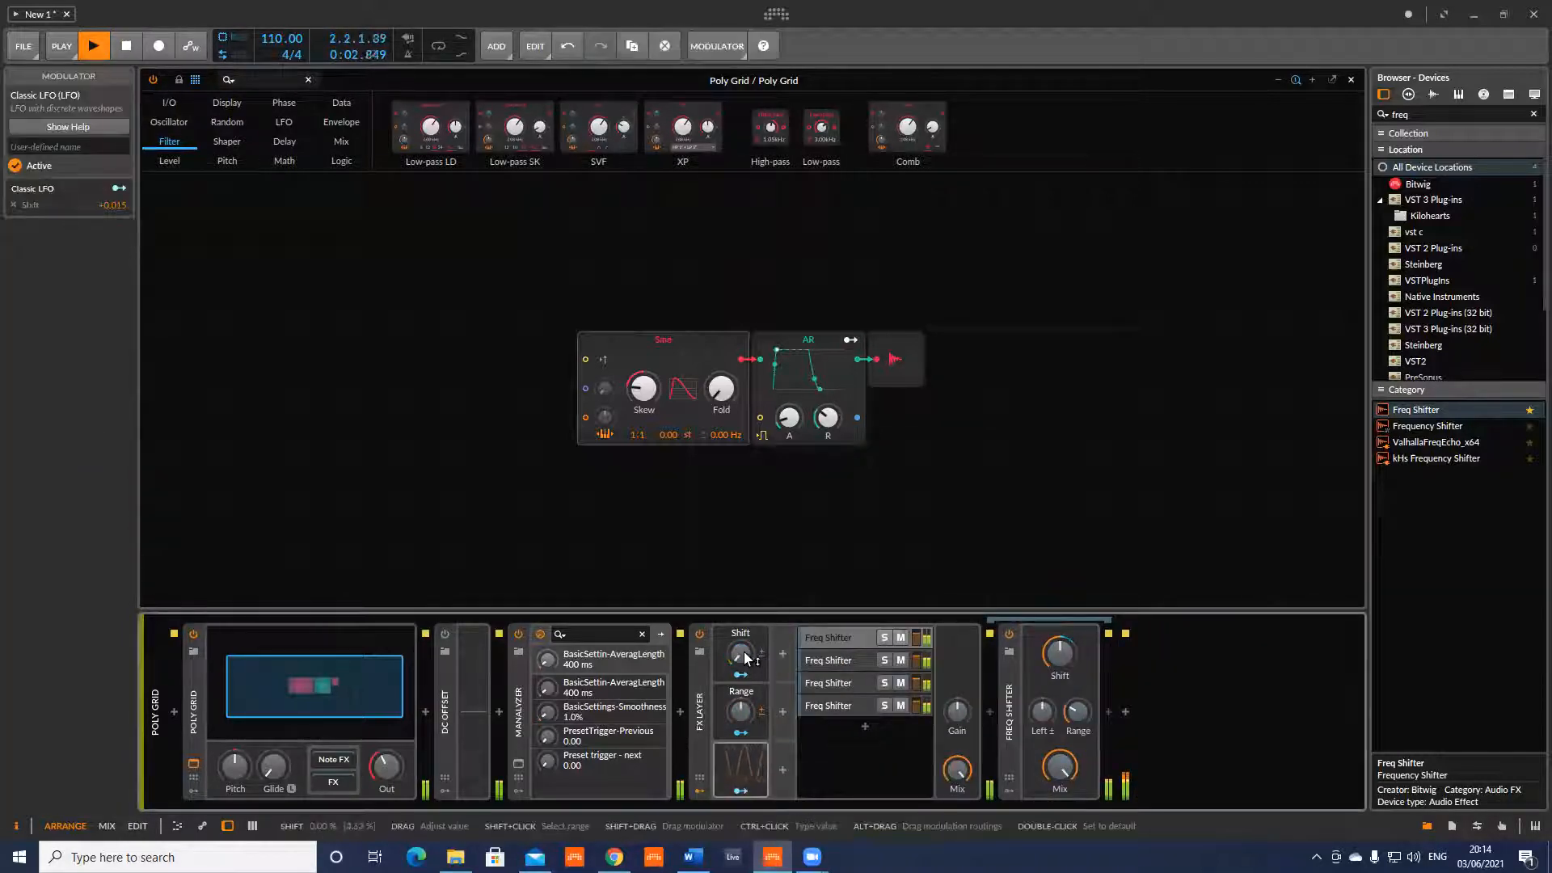
drag(747, 660, 740, 651)
key(space)
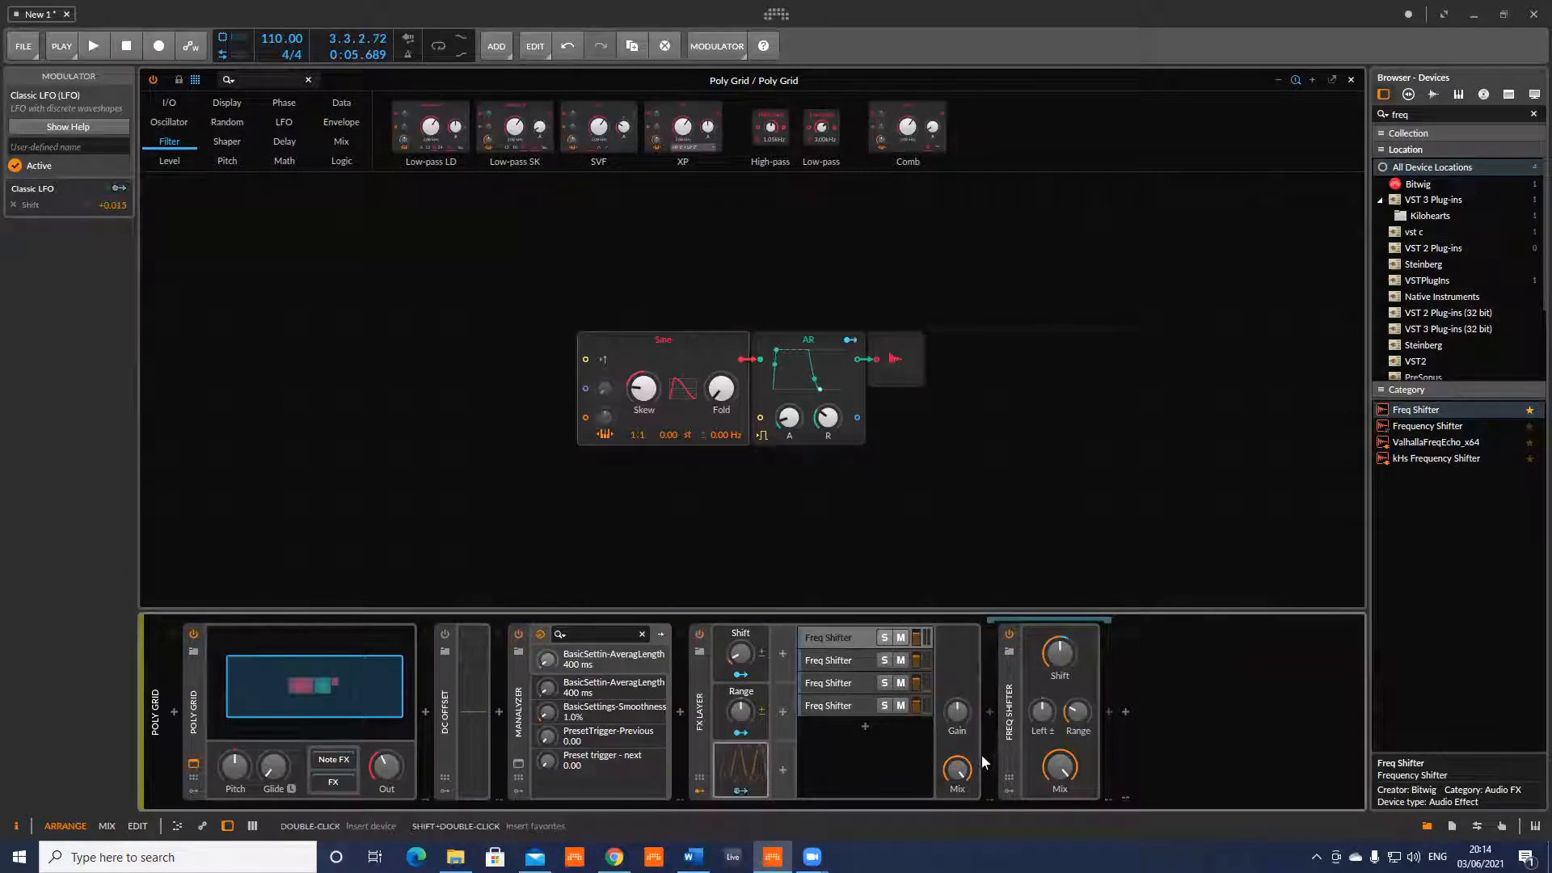
Check each of the four Freq Shifter layers, raise the Shift macro to about 54% and adjust the Range macro during playback.
click(842, 660)
click(835, 684)
click(836, 706)
click(840, 638)
key(space)
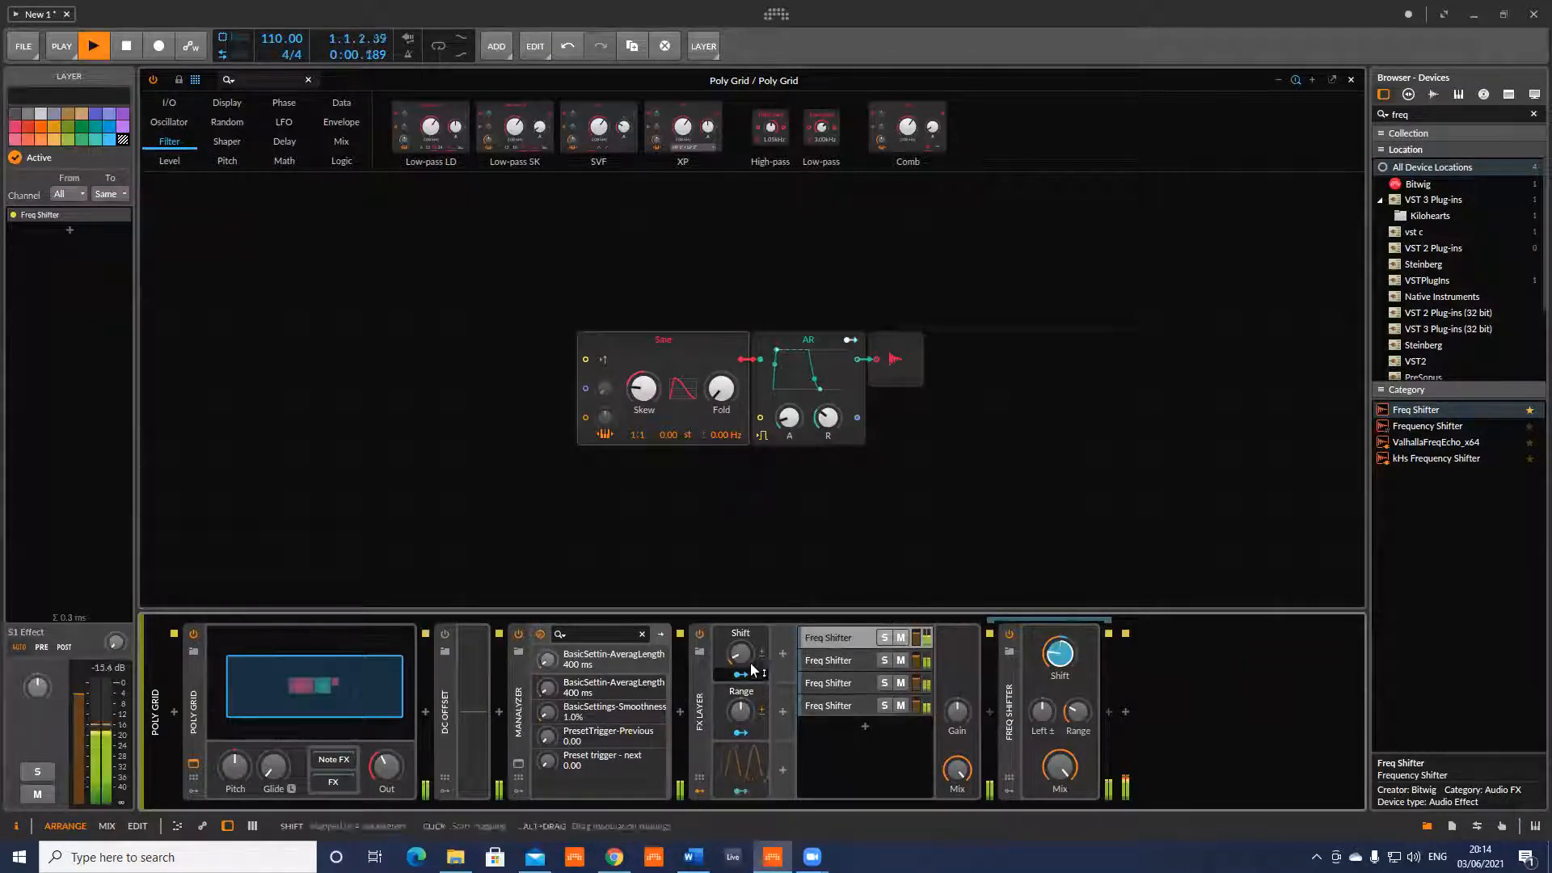
drag(741, 653, 740, 618)
drag(741, 711, 741, 721)
Compare the modulated sound with the FX Layer bypassed and enabled over repeated playbacks, leaving the device enabled.
click(700, 634)
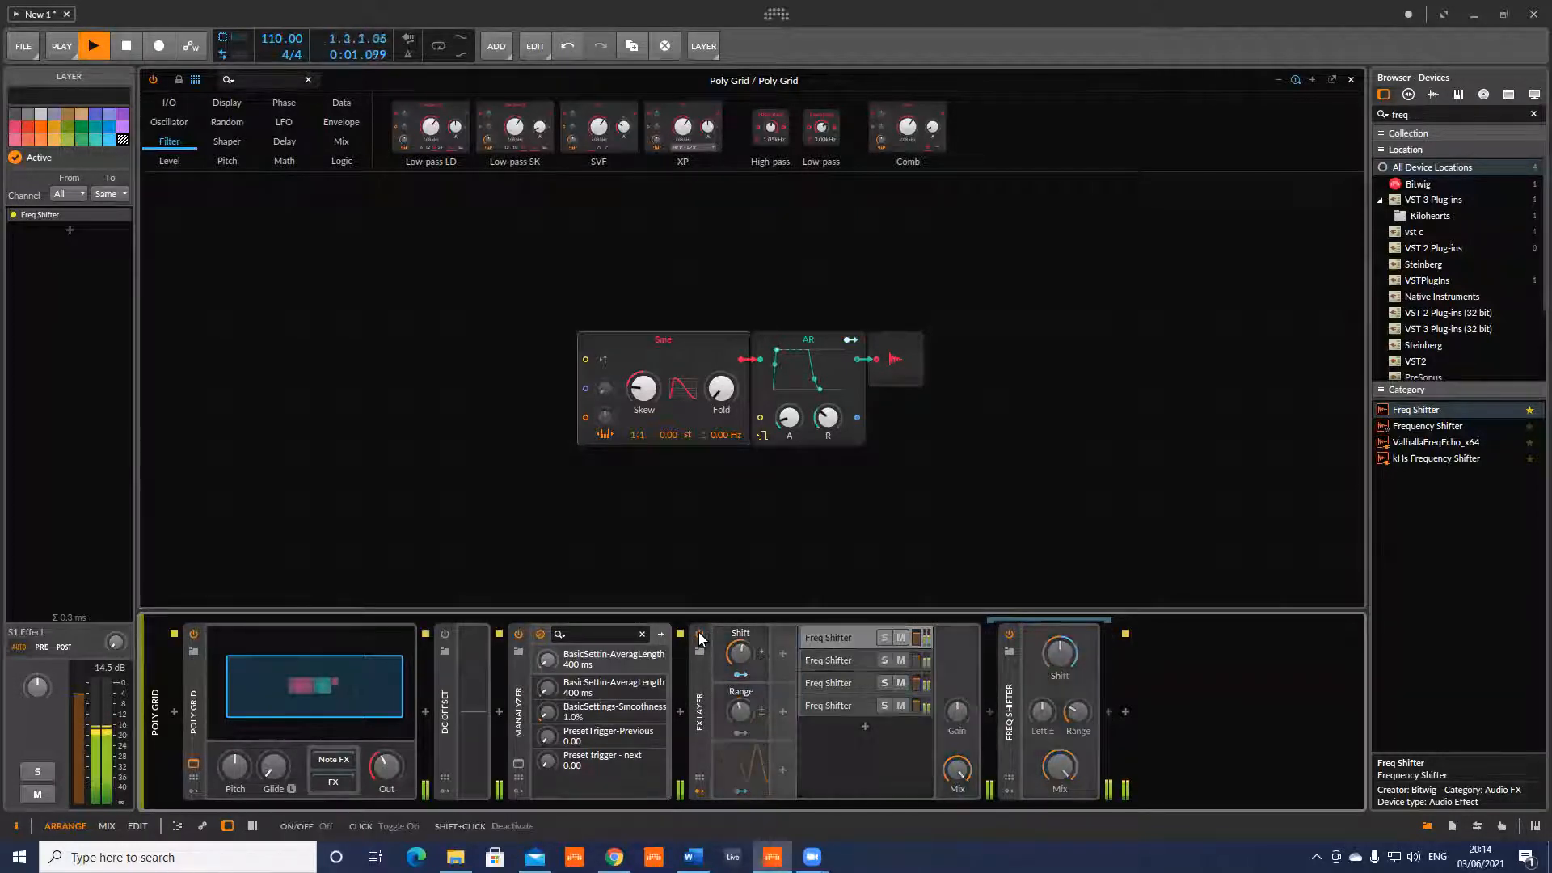
click(700, 633)
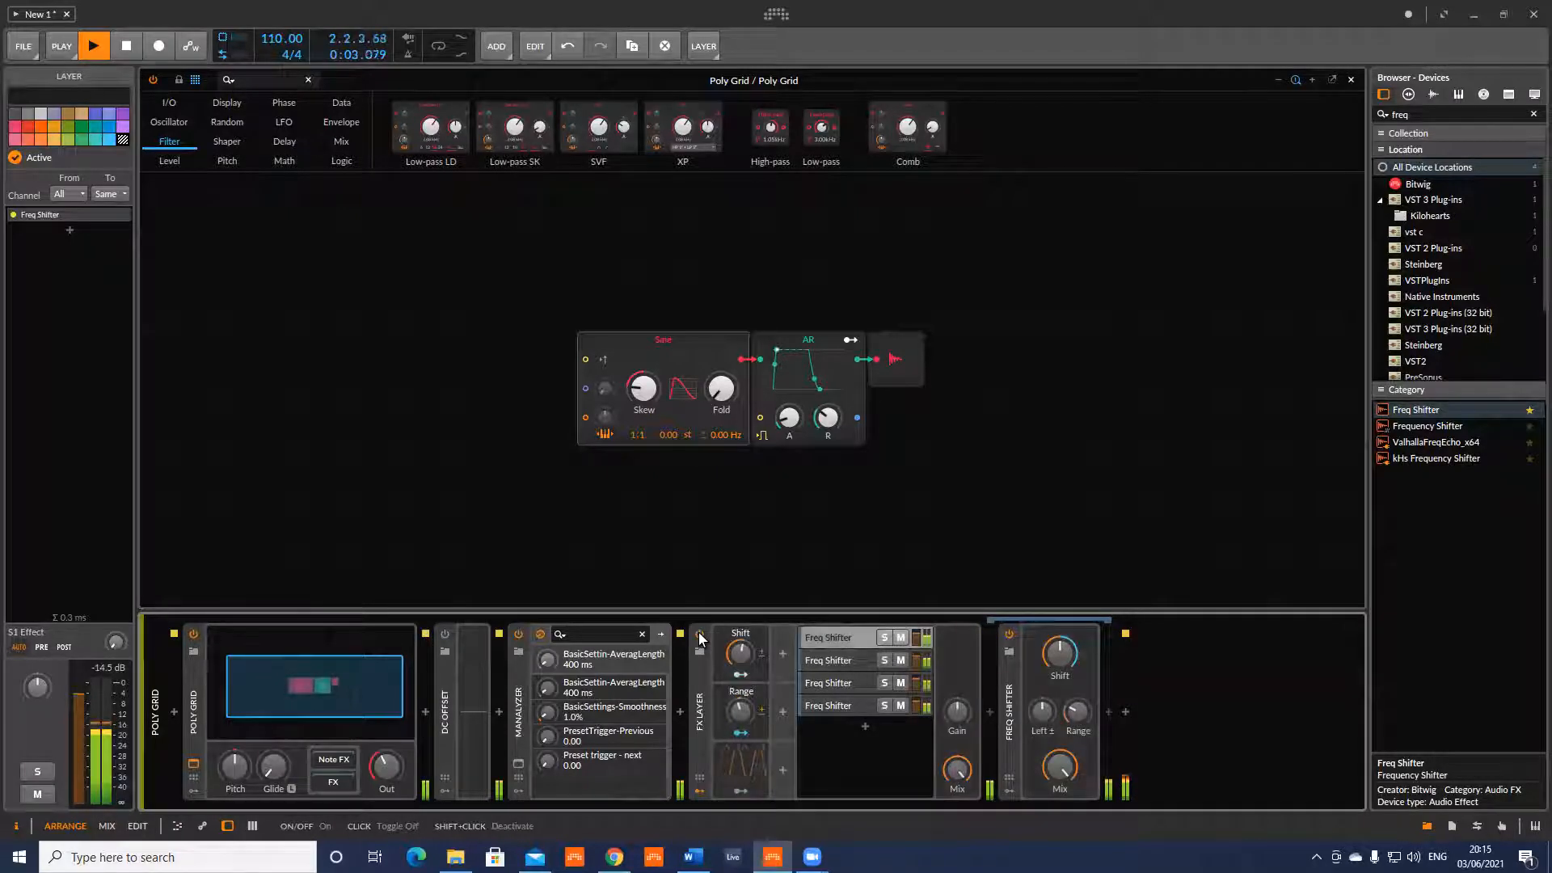
click(701, 634)
key(space)
key(space)
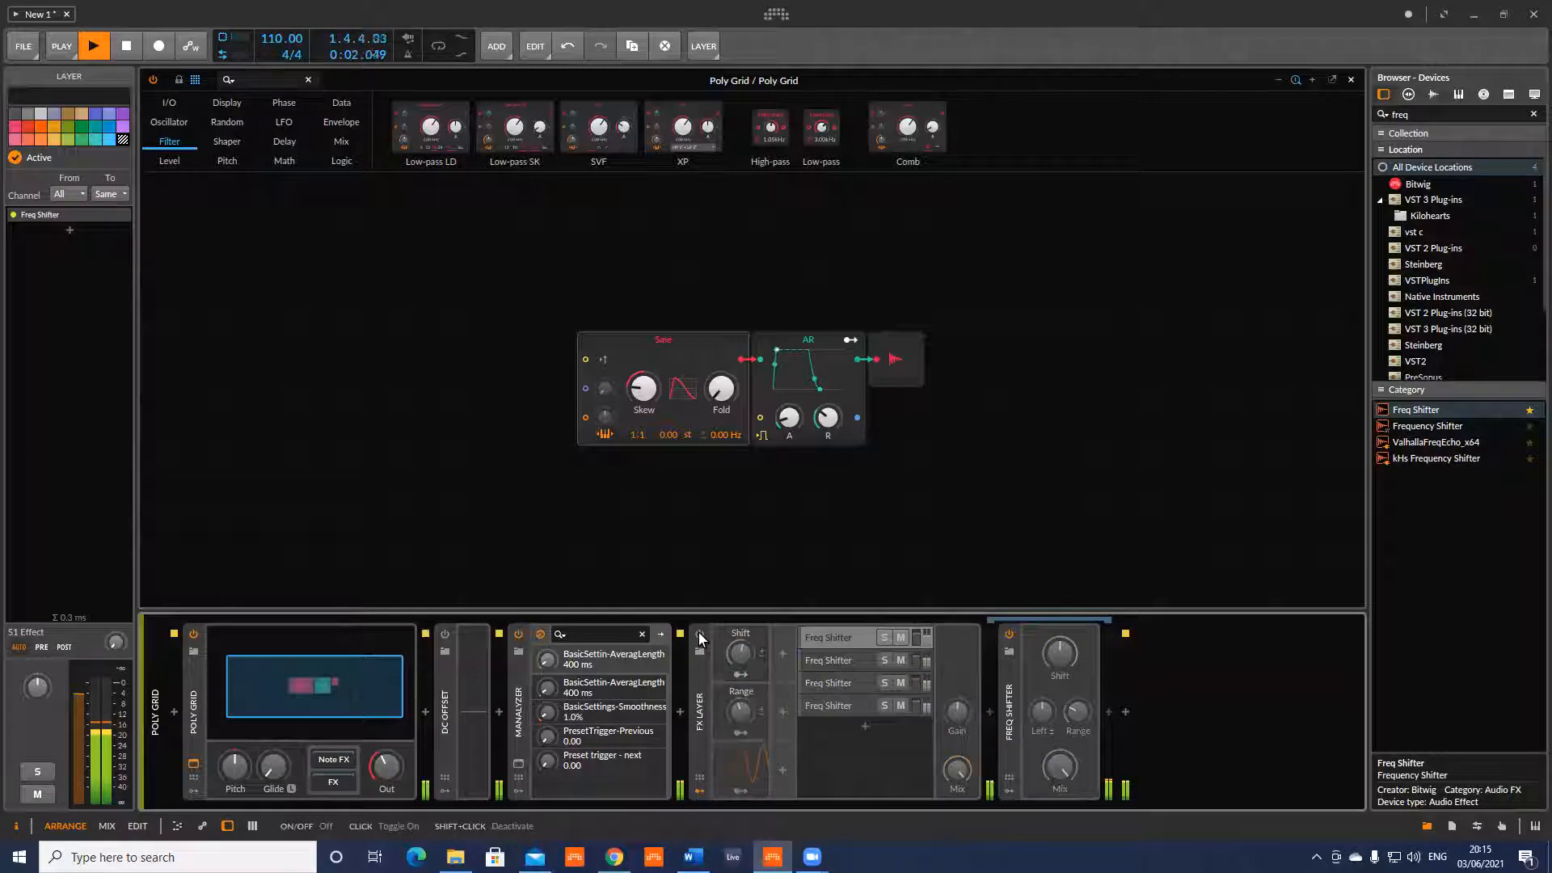
key(space)
click(701, 634)
key(space)
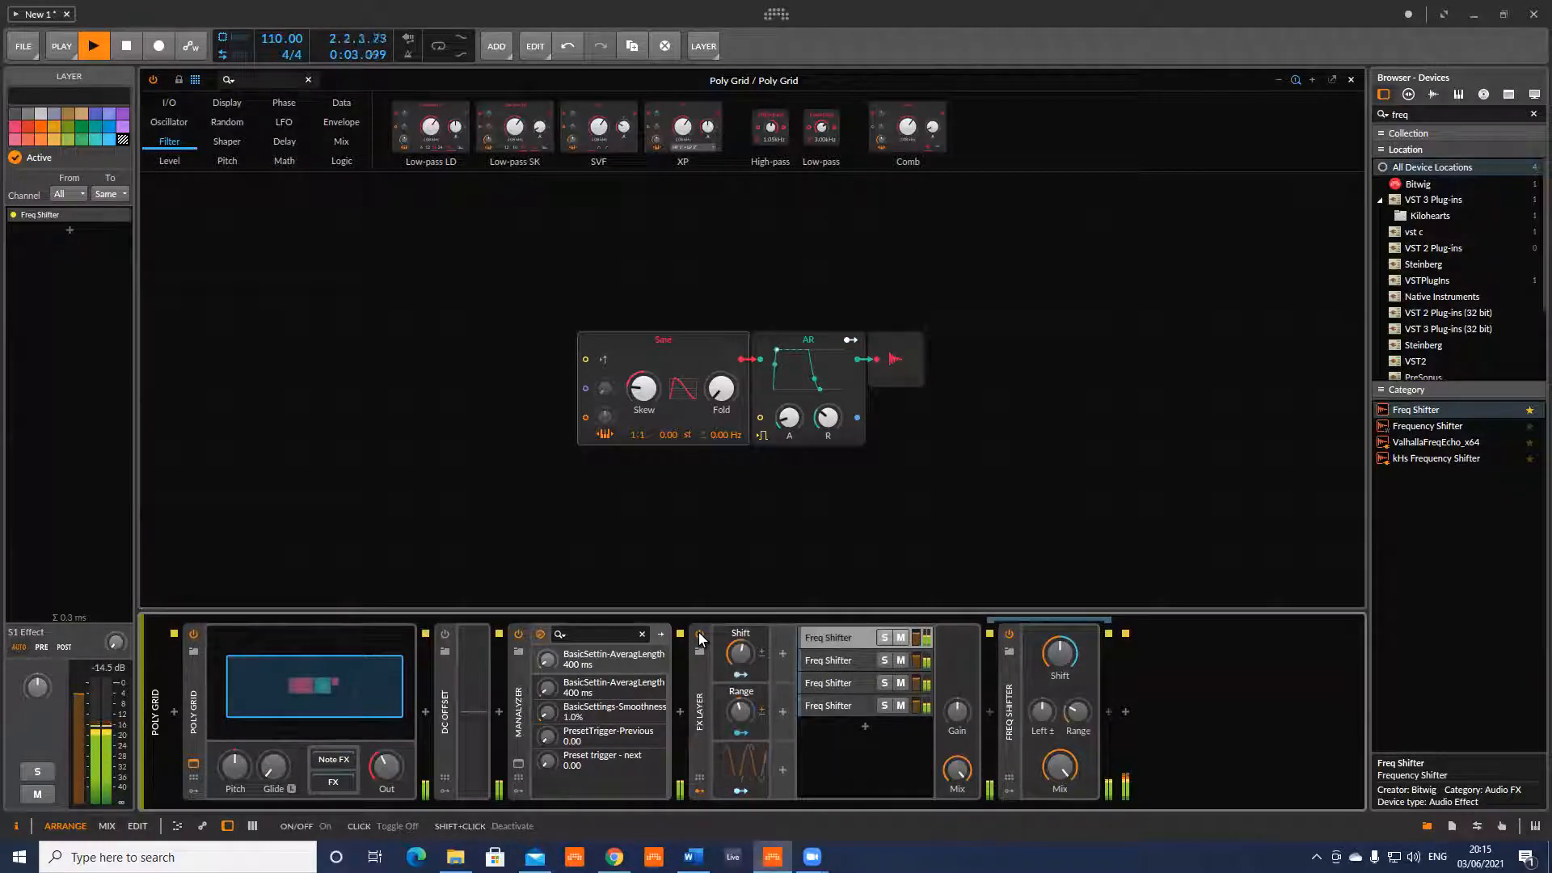
key(space)
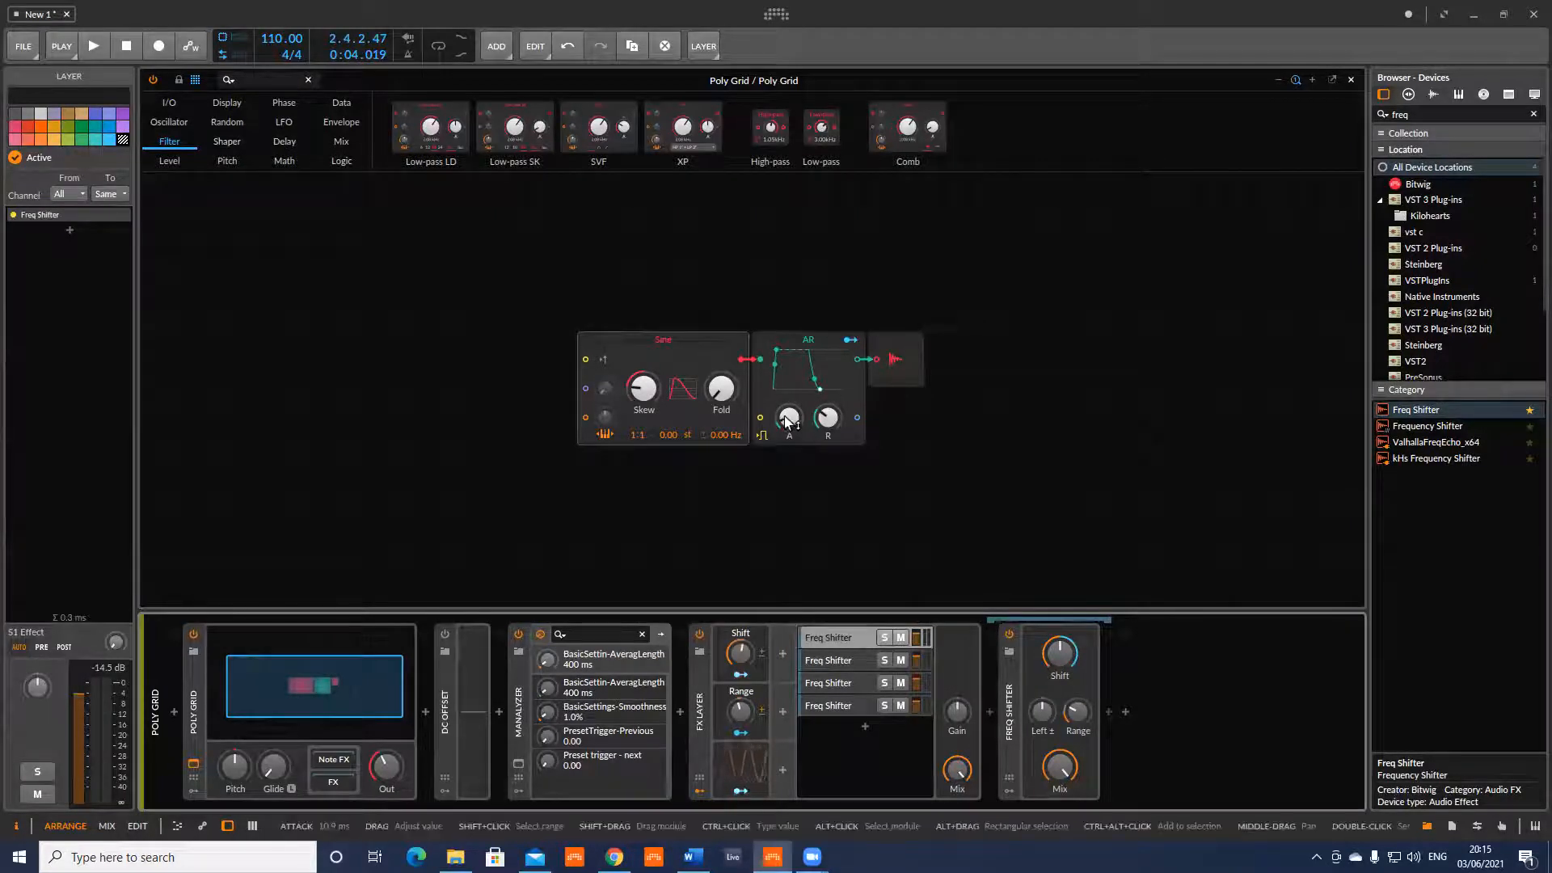
Lengthen the AR envelope's attack in the Poly Grid and audition the slower onset.
mouse_move(788, 417)
mouse_down()
mouse_move(787, 396)
mouse_move(788, 420)
mouse_up()
key(space)
key(space)
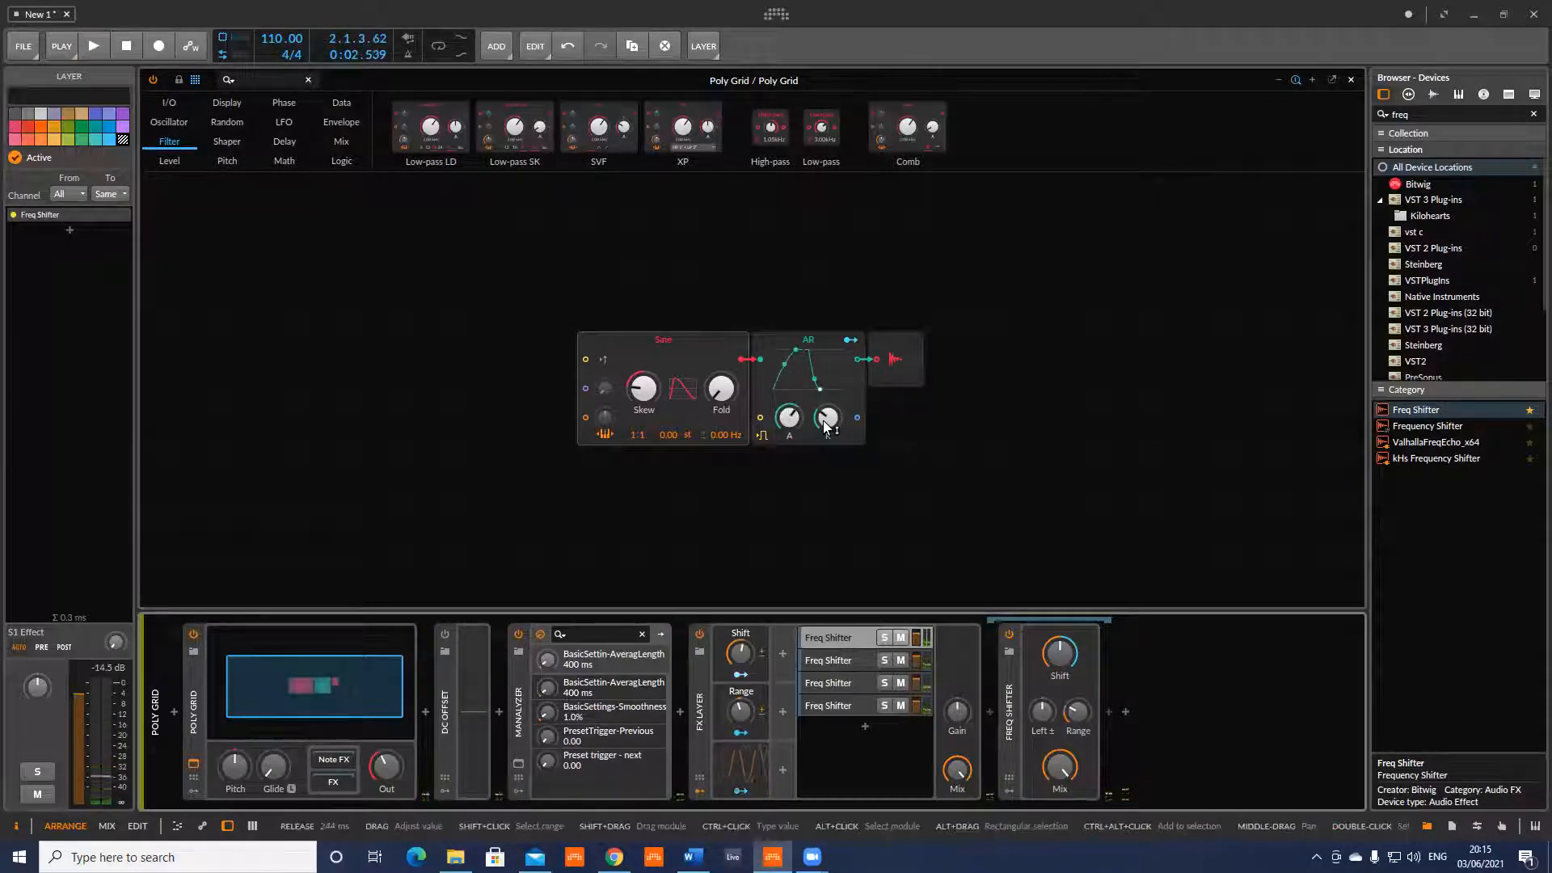
Replace the AR envelope in the Poly Grid patch with an ADSR module.
click(341, 122)
click(814, 277)
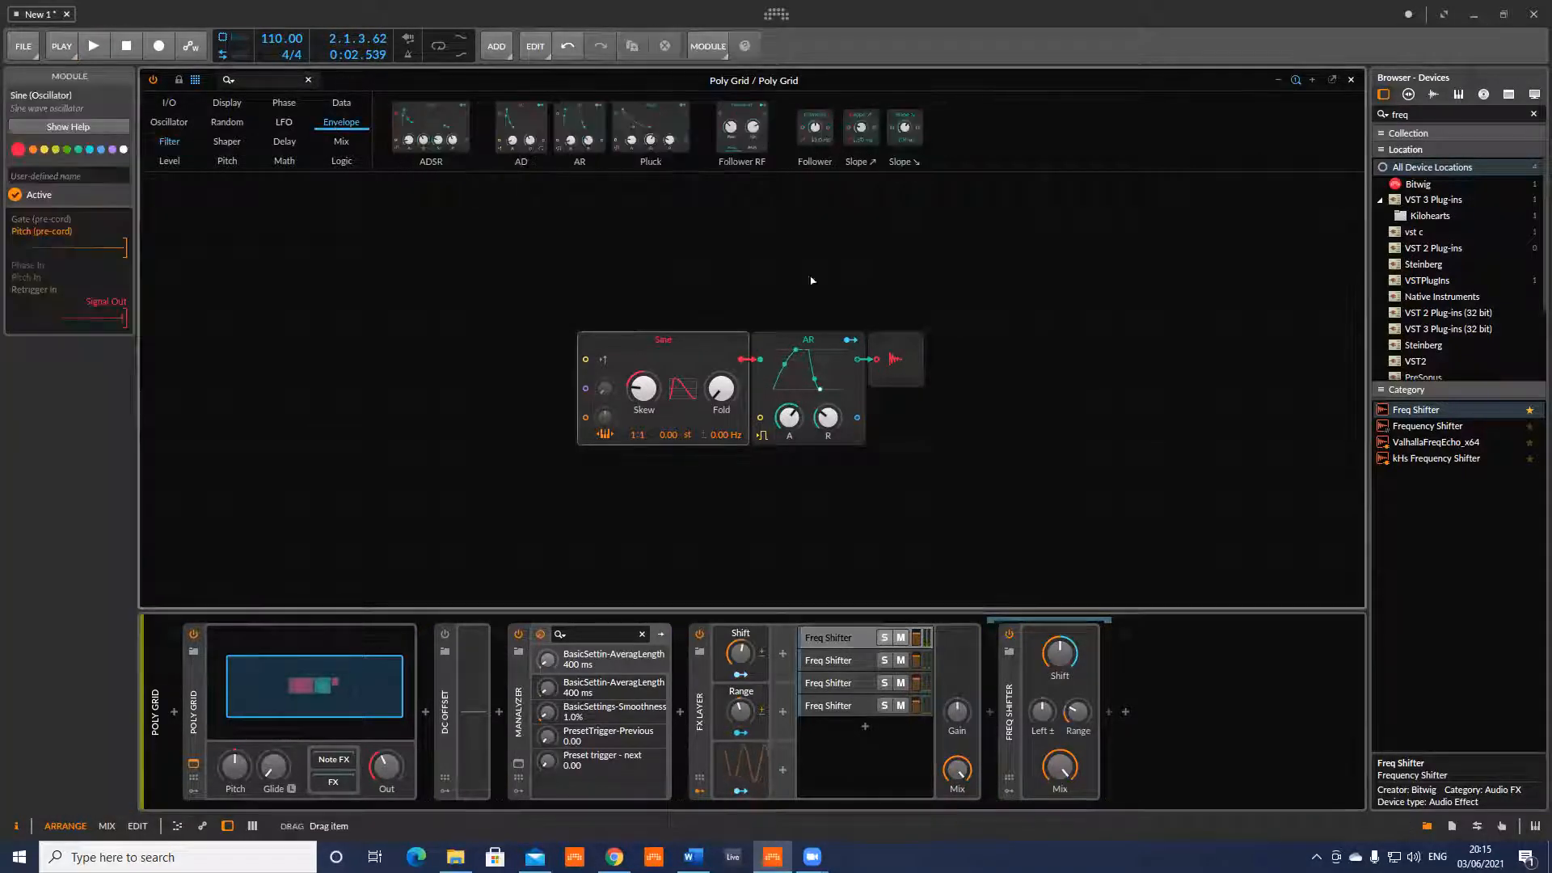
drag(822, 368, 823, 369)
Shape the ADSR by ear with an attack of about 2.52 s, a decay of about 2.95 s and 0% sustain.
key(space)
drag(846, 424, 847, 477)
key(space)
drag(790, 420, 820, 419)
key(space)
key(space)
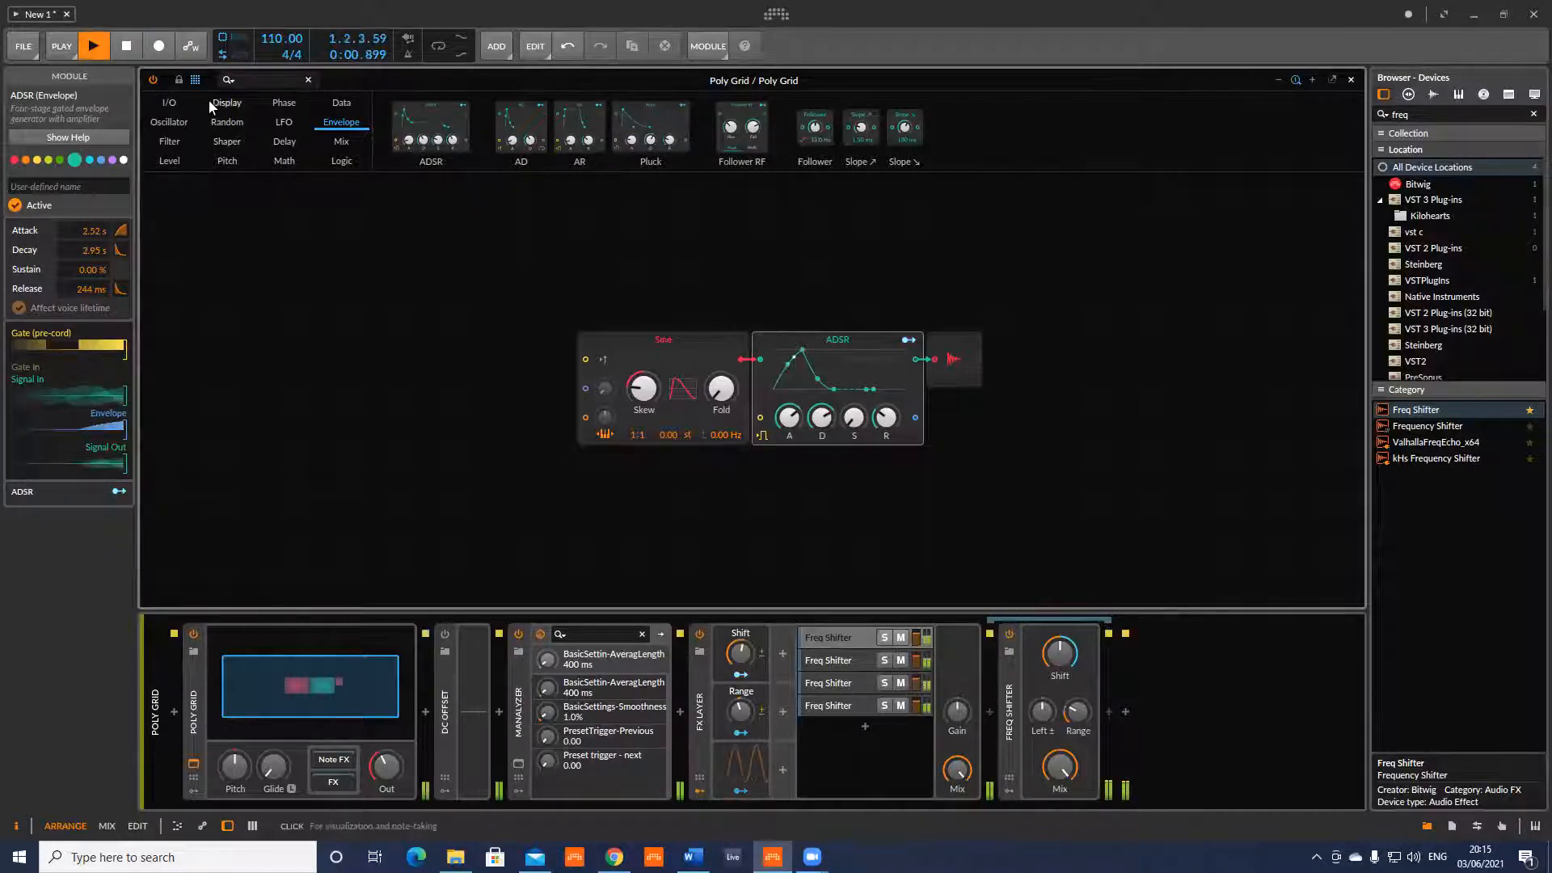
Compare the new envelope's sound with the FX Layer bypassed and enabled, and restart playback.
click(700, 635)
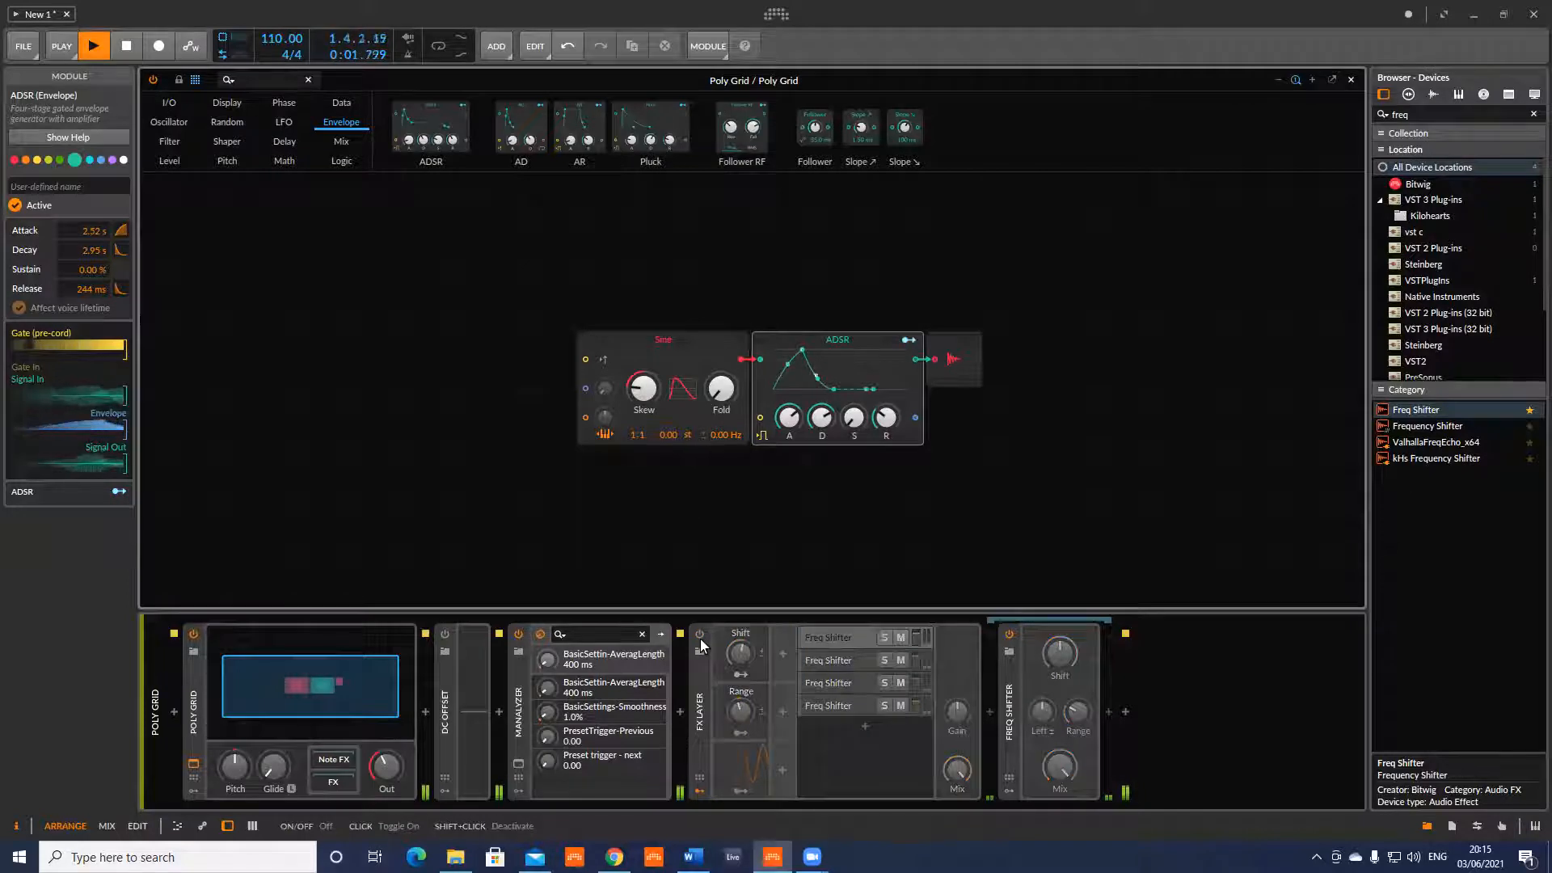
click(700, 637)
key(space)
key(space)
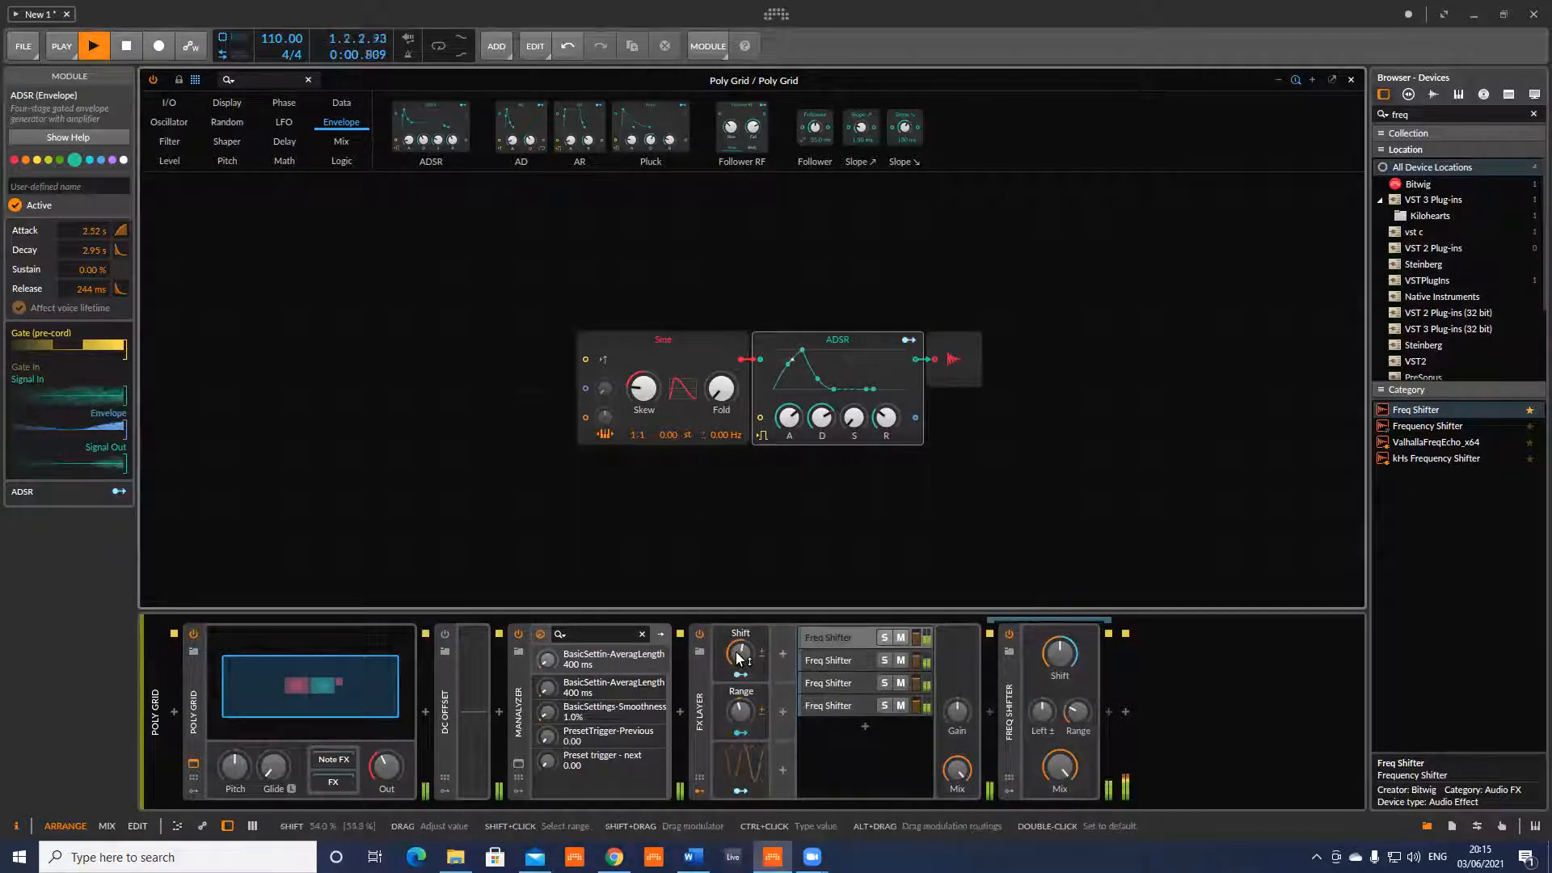
Deactivate the FX Layer's Classic LFO, lower the Shift macro to about 26.5% and audition the tone from the start.
click(746, 764)
key(space)
key(space)
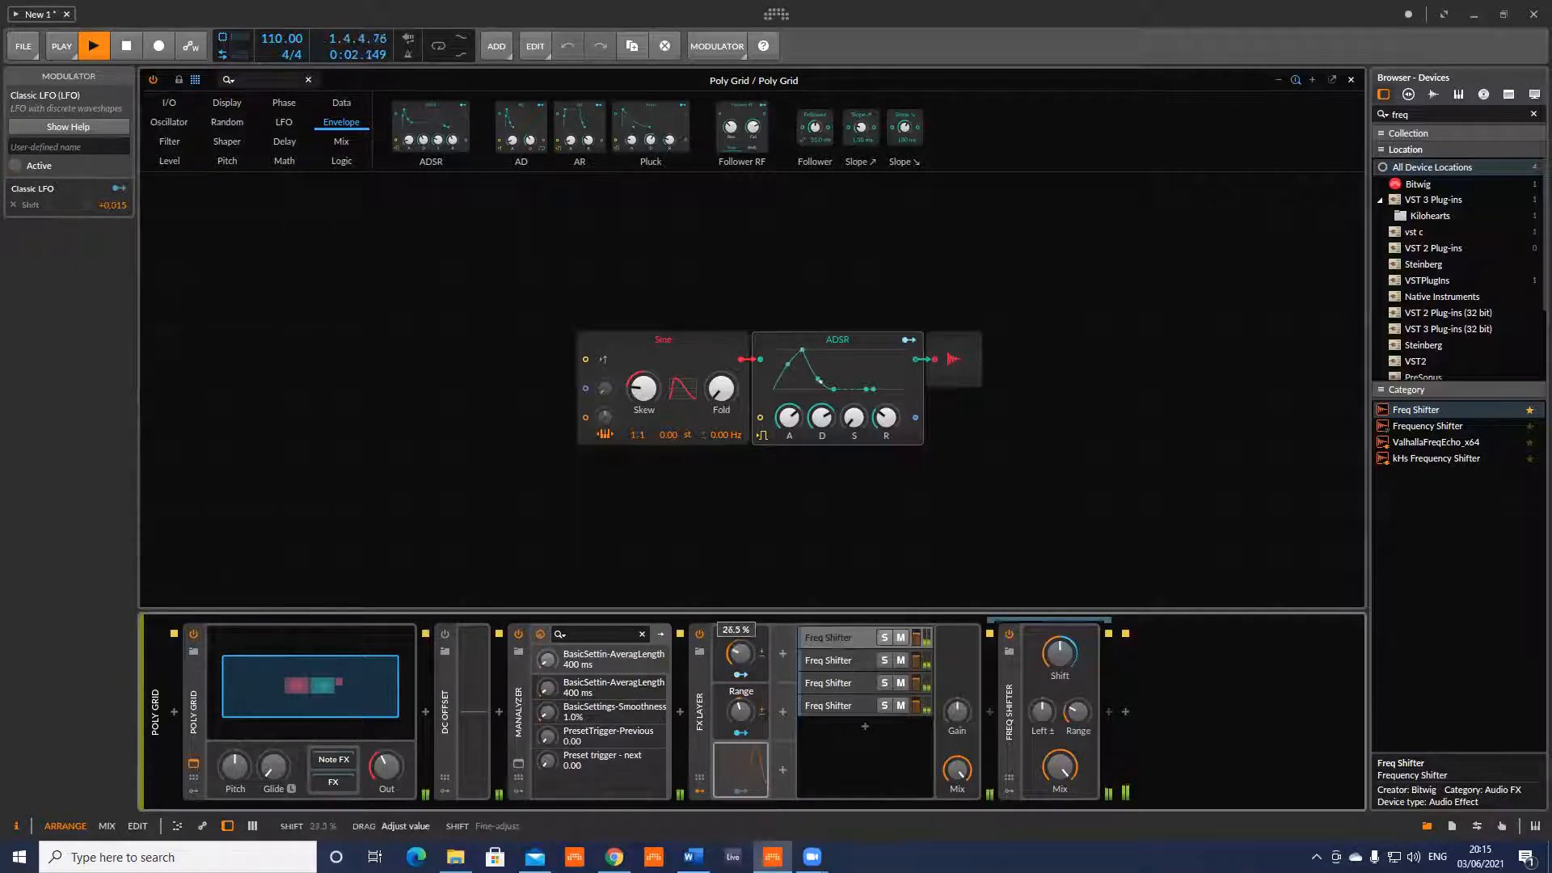
key(space)
key(space)
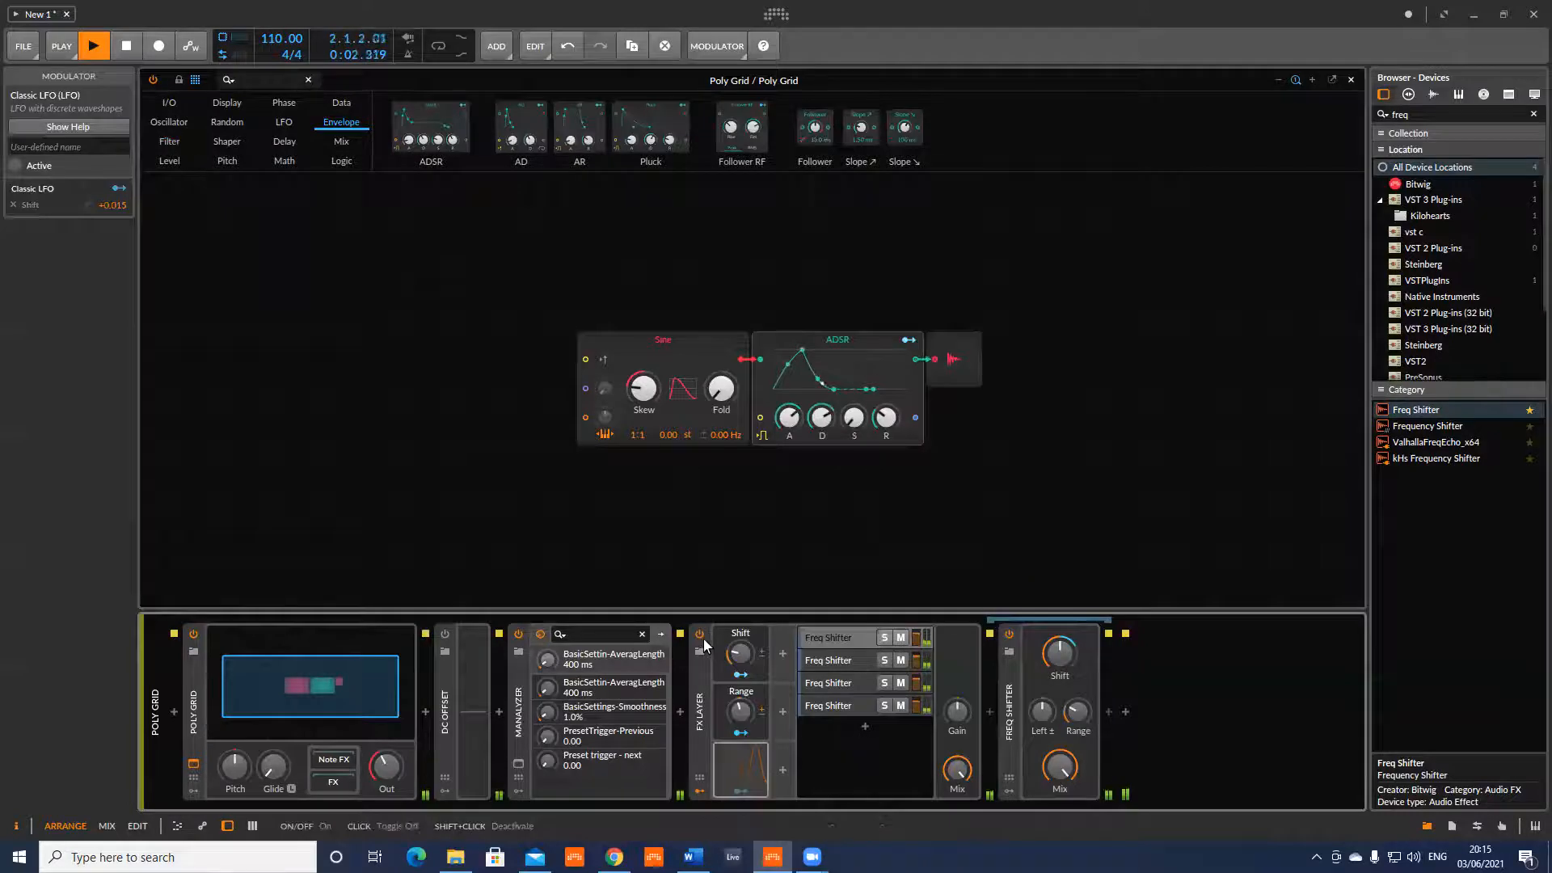
Compare the test tone with the FX Layer bypassed and enabled, restarting playback for each listen.
click(702, 637)
key(space)
key(space)
click(704, 639)
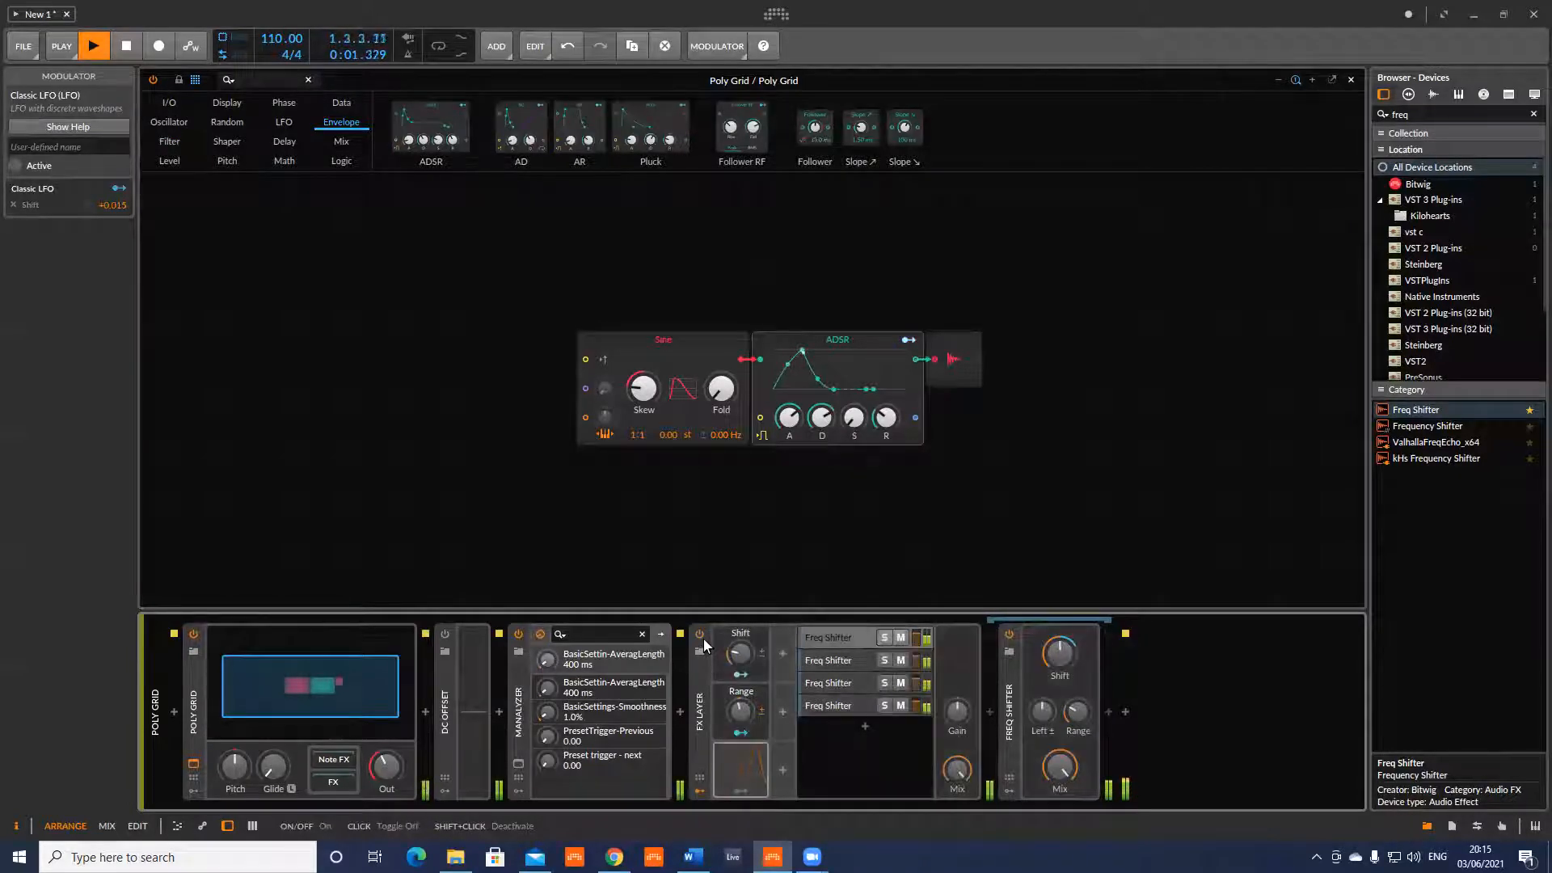
key(space)
key(space)
key(space)
key(space)
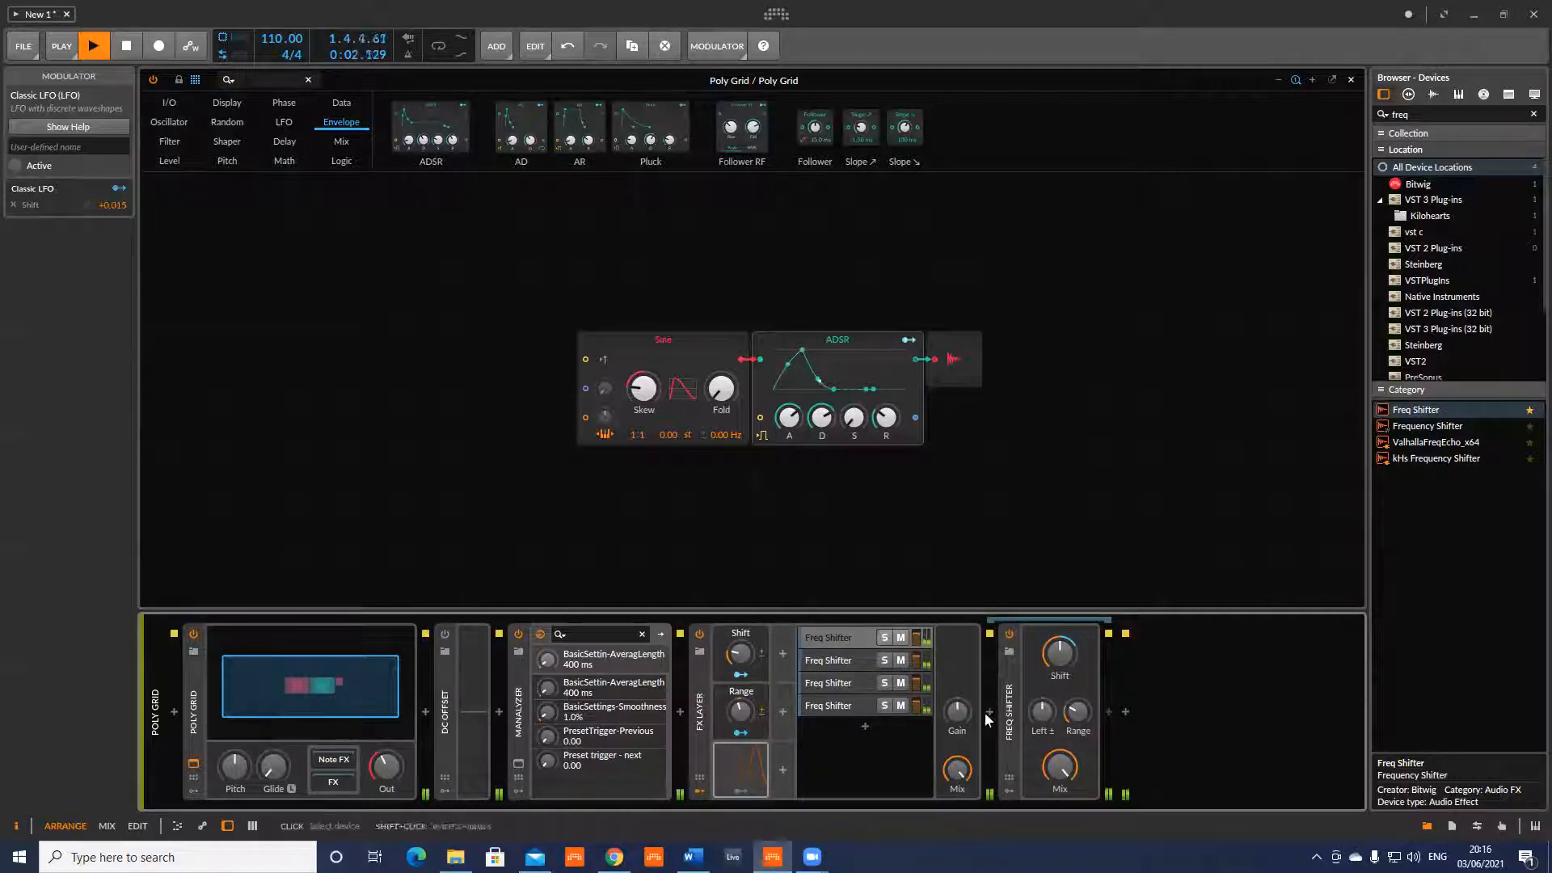
Lower the FX Layer's output gain to about -7.3 dB and audition the result.
drag(958, 712, 964, 729)
key(space)
key(space)
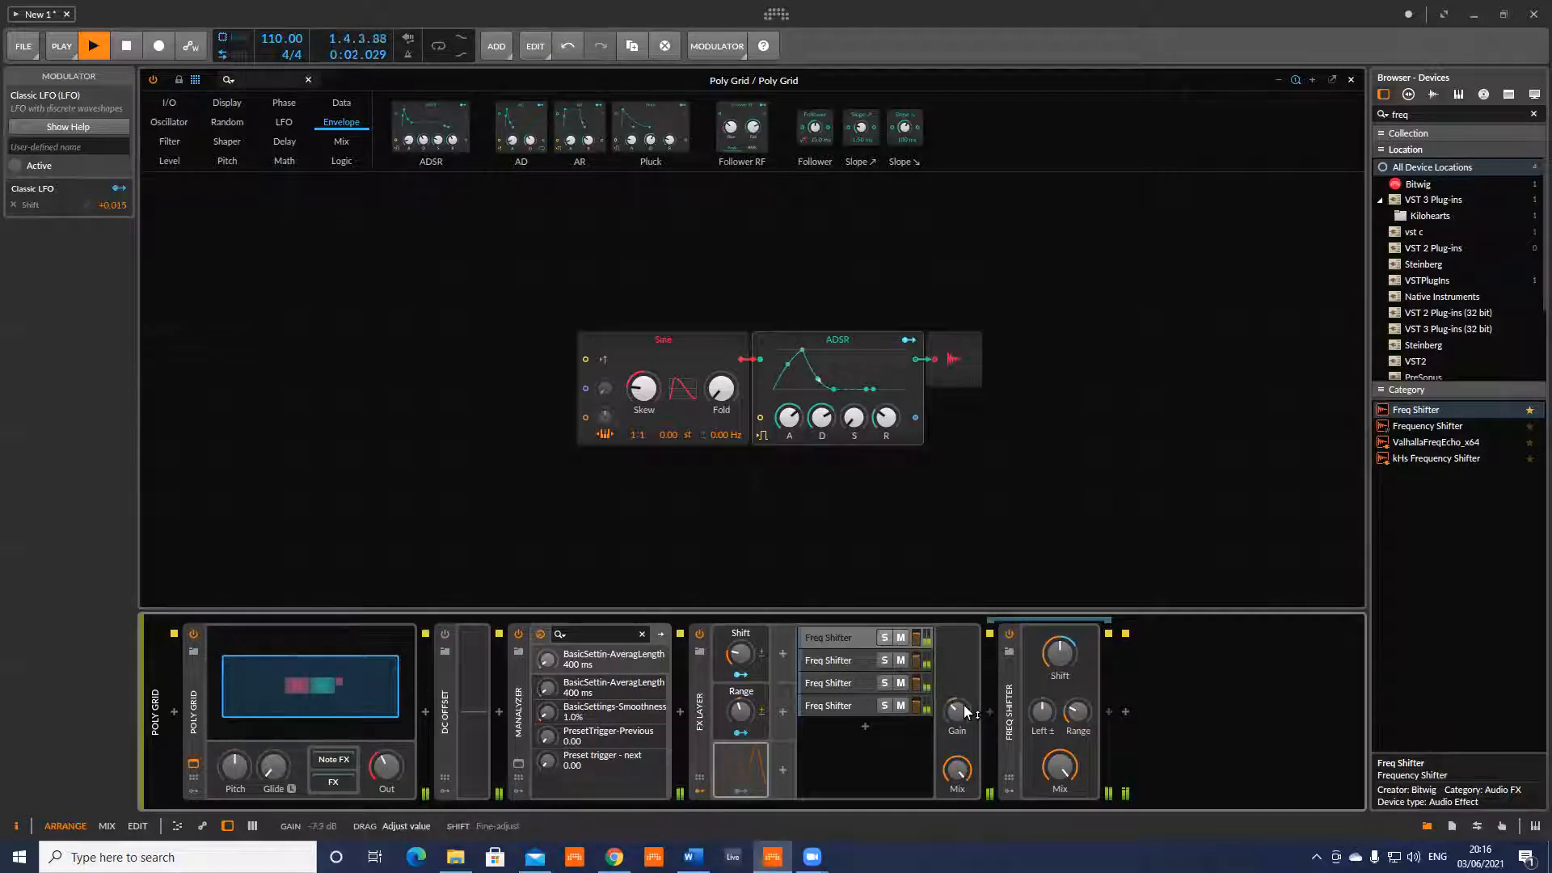
key(space)
key(space)
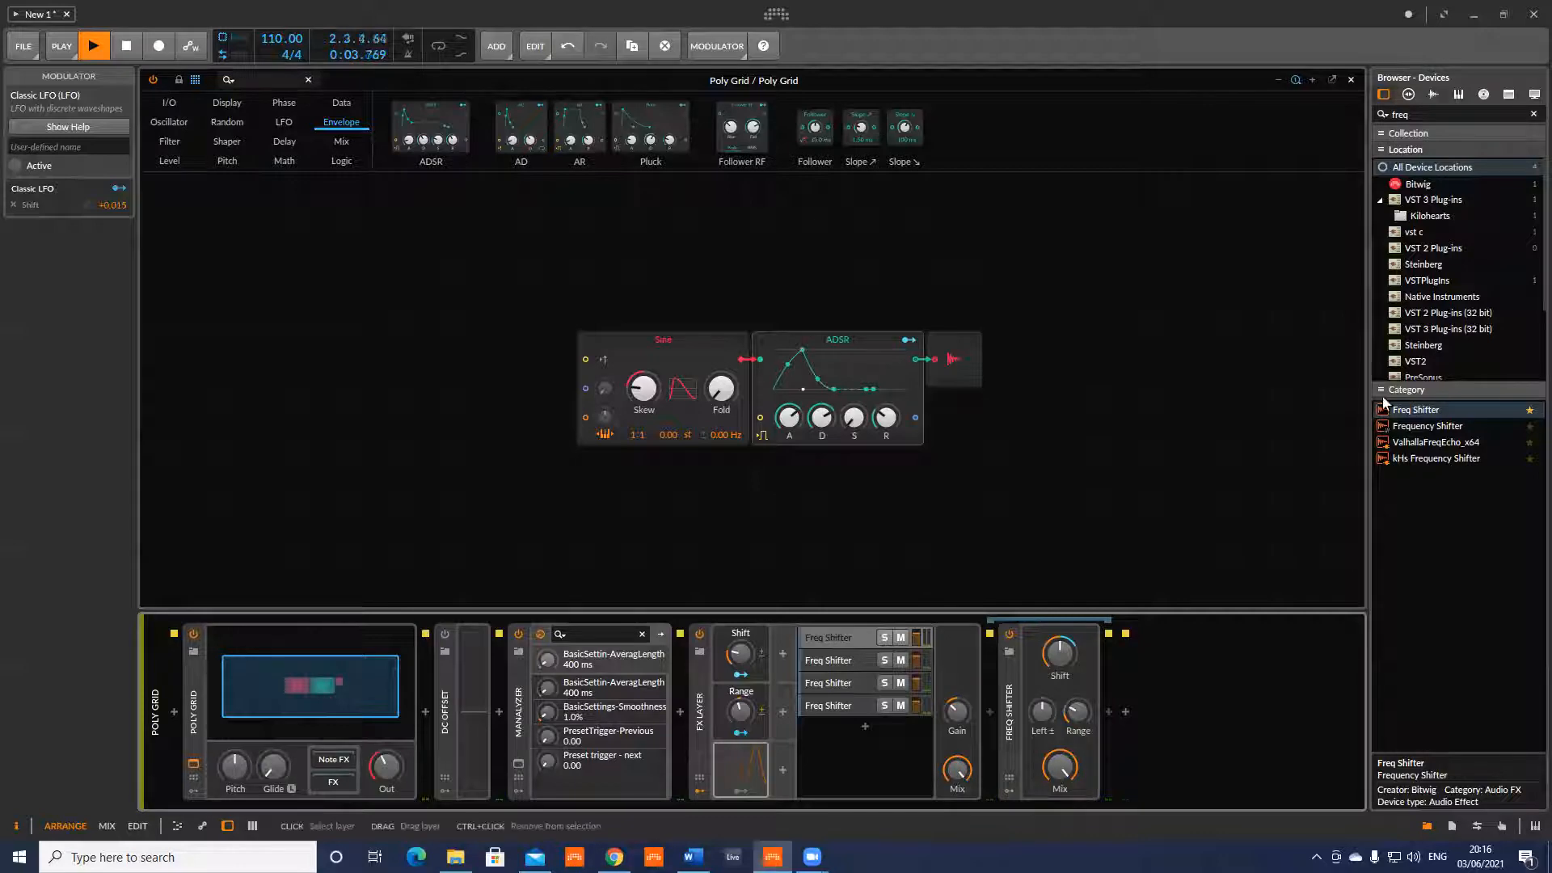
Search the device browser for "delay" and insert Delay-1 after the Freq Shifter in the first layer.
drag(1427, 115, 1308, 90)
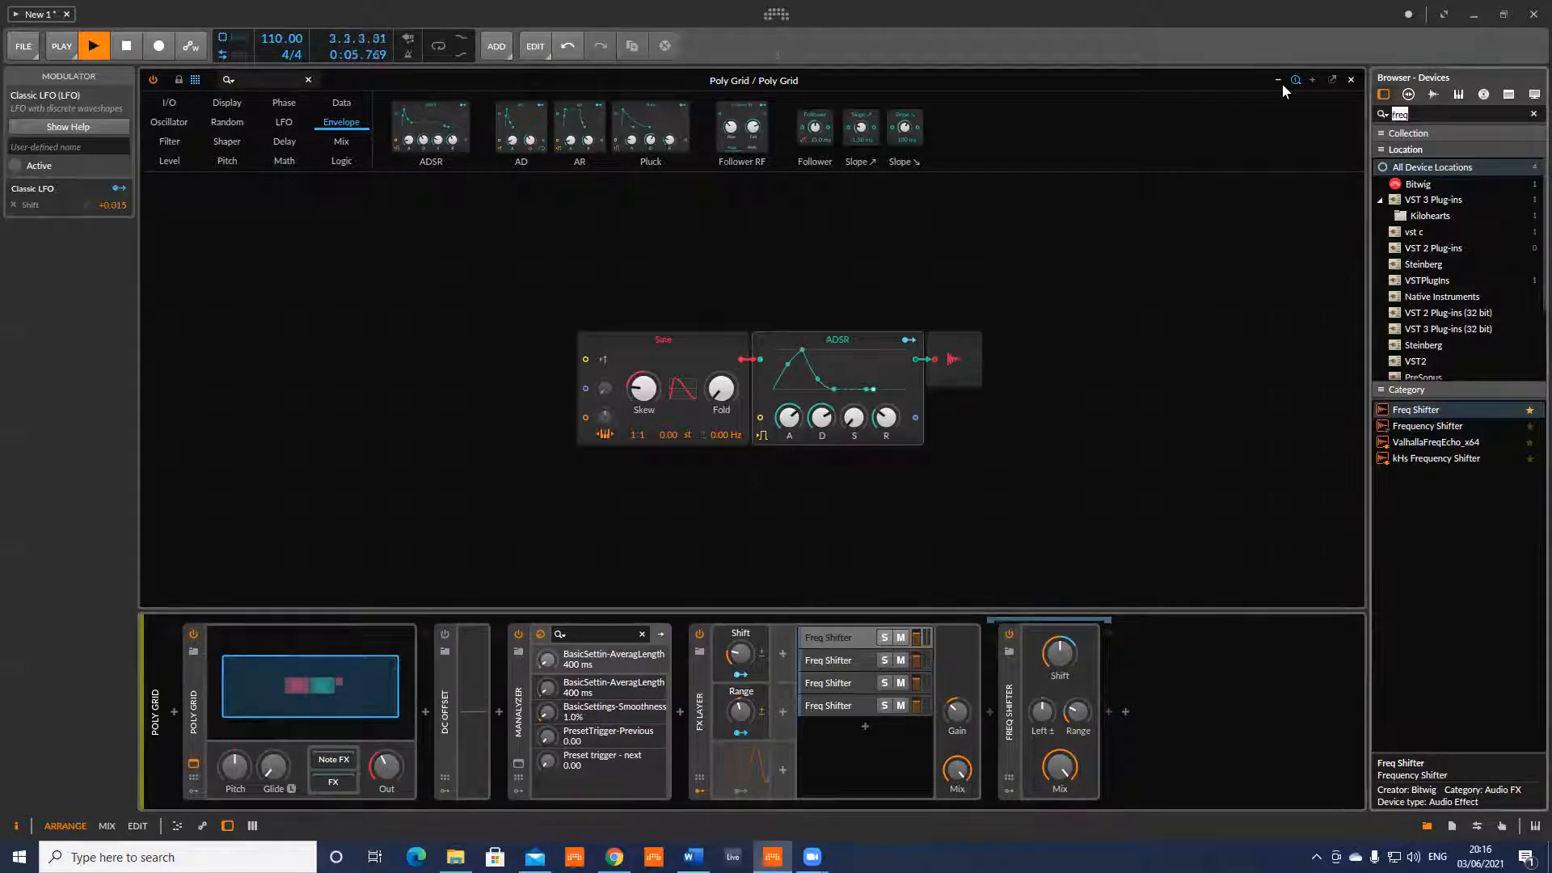
text(delay)
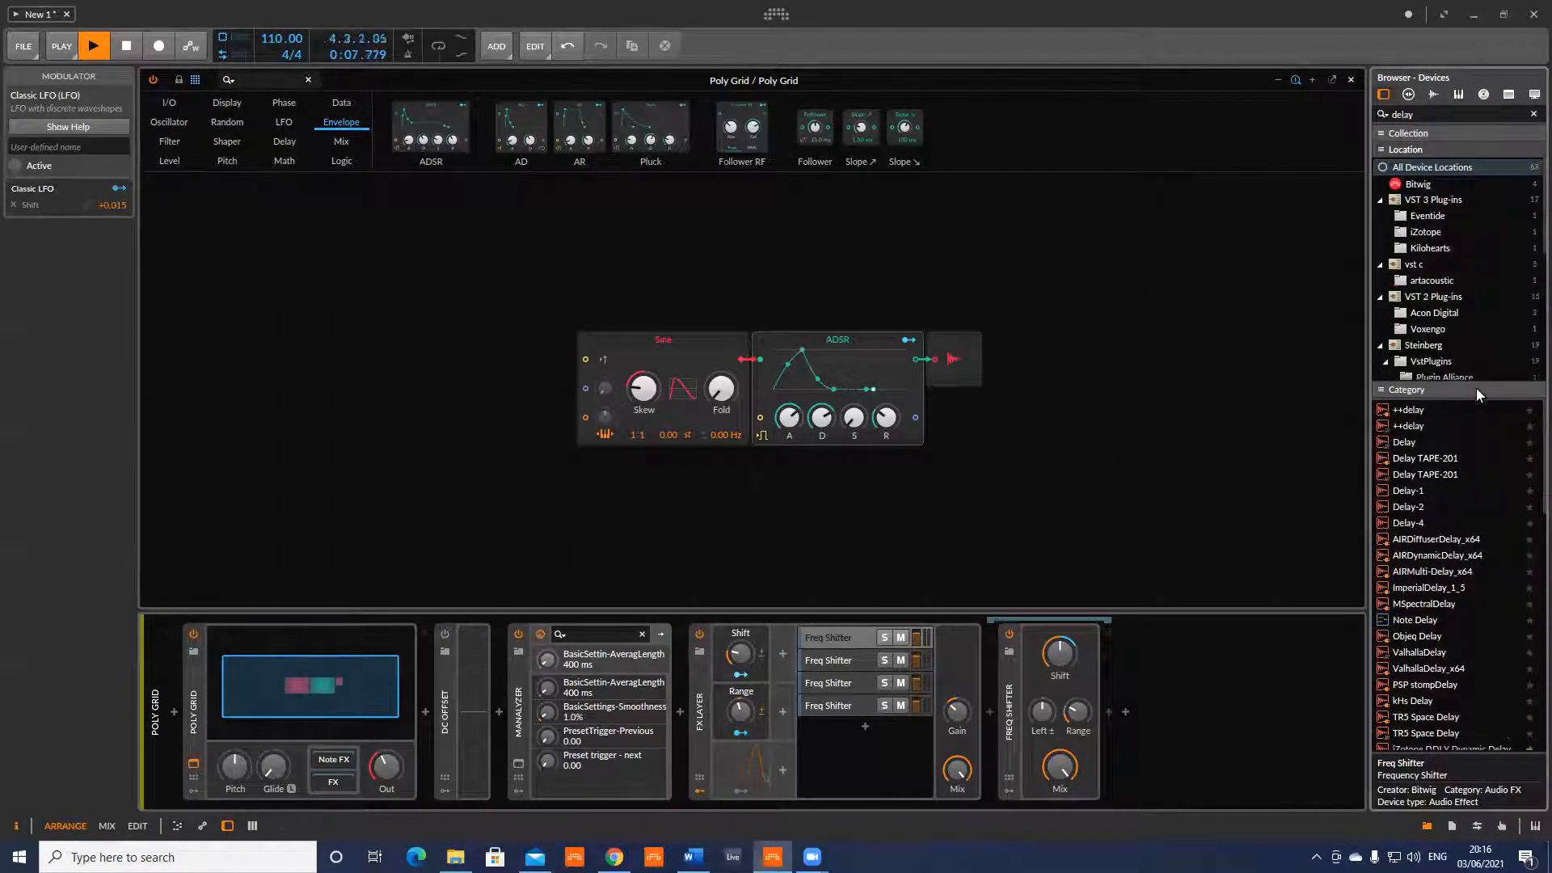
click(1456, 490)
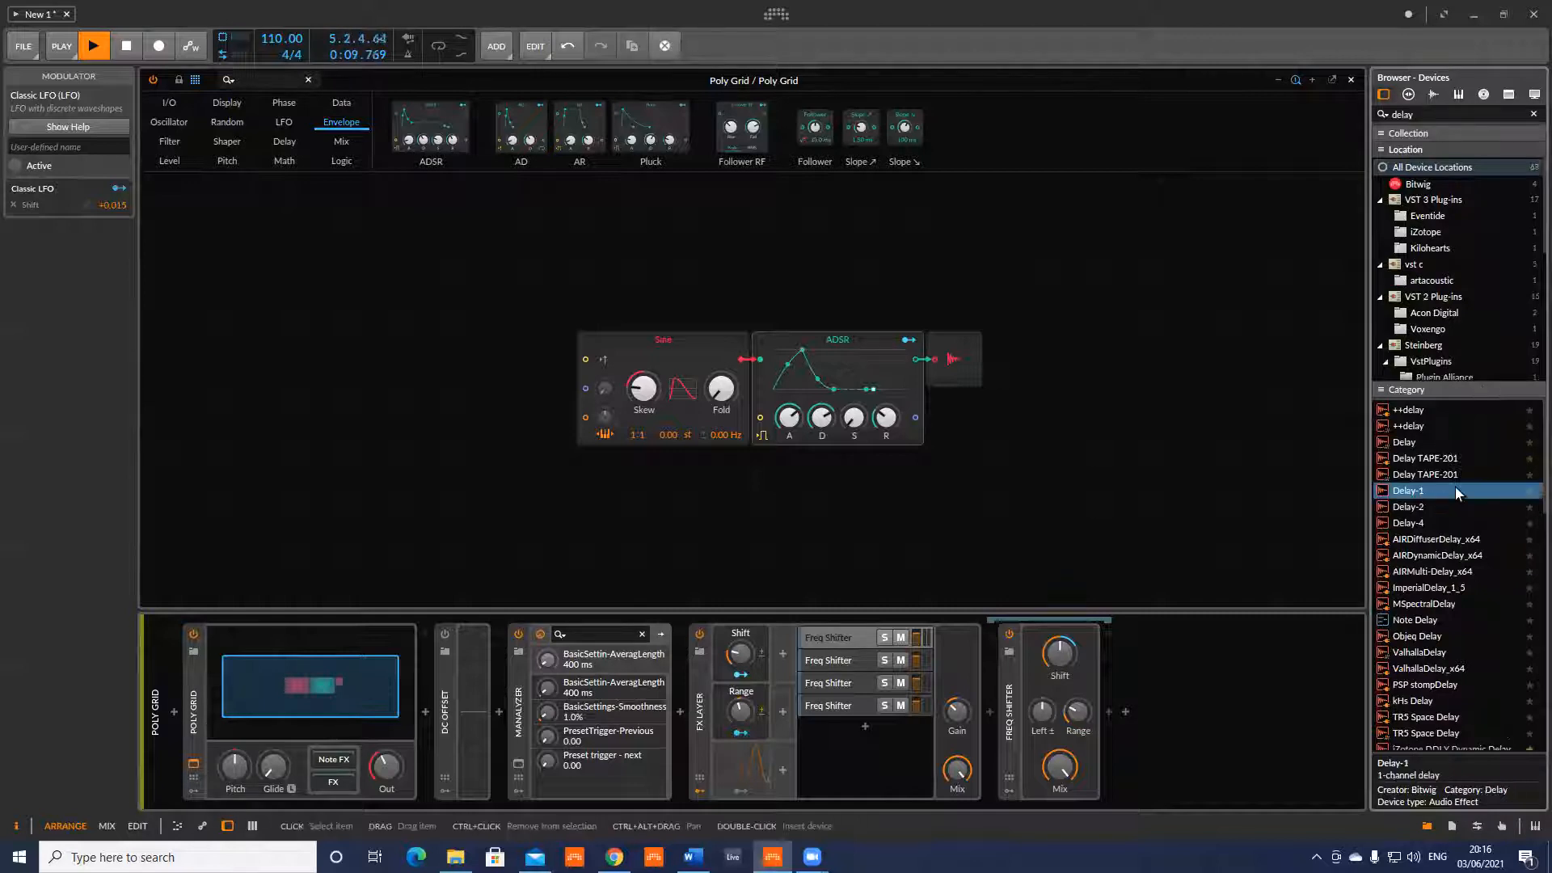
drag(1470, 498, 1111, 674)
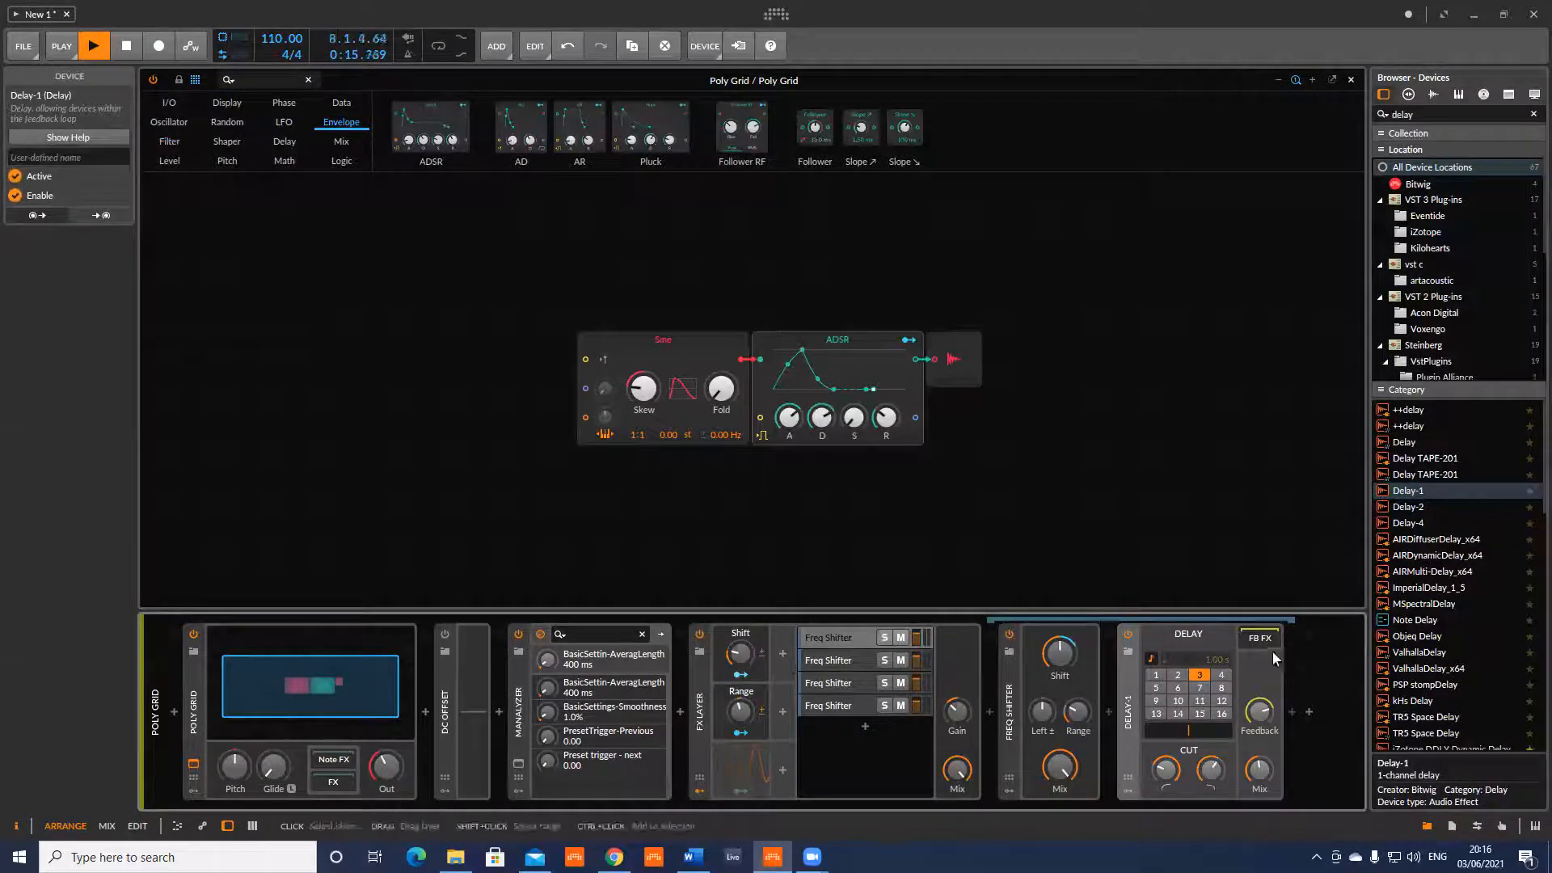
Set Delay-1 to a 10 ms delay time with both cut filters fully open, no feedback and a fully wet mix.
drag(1210, 673, 1202, 696)
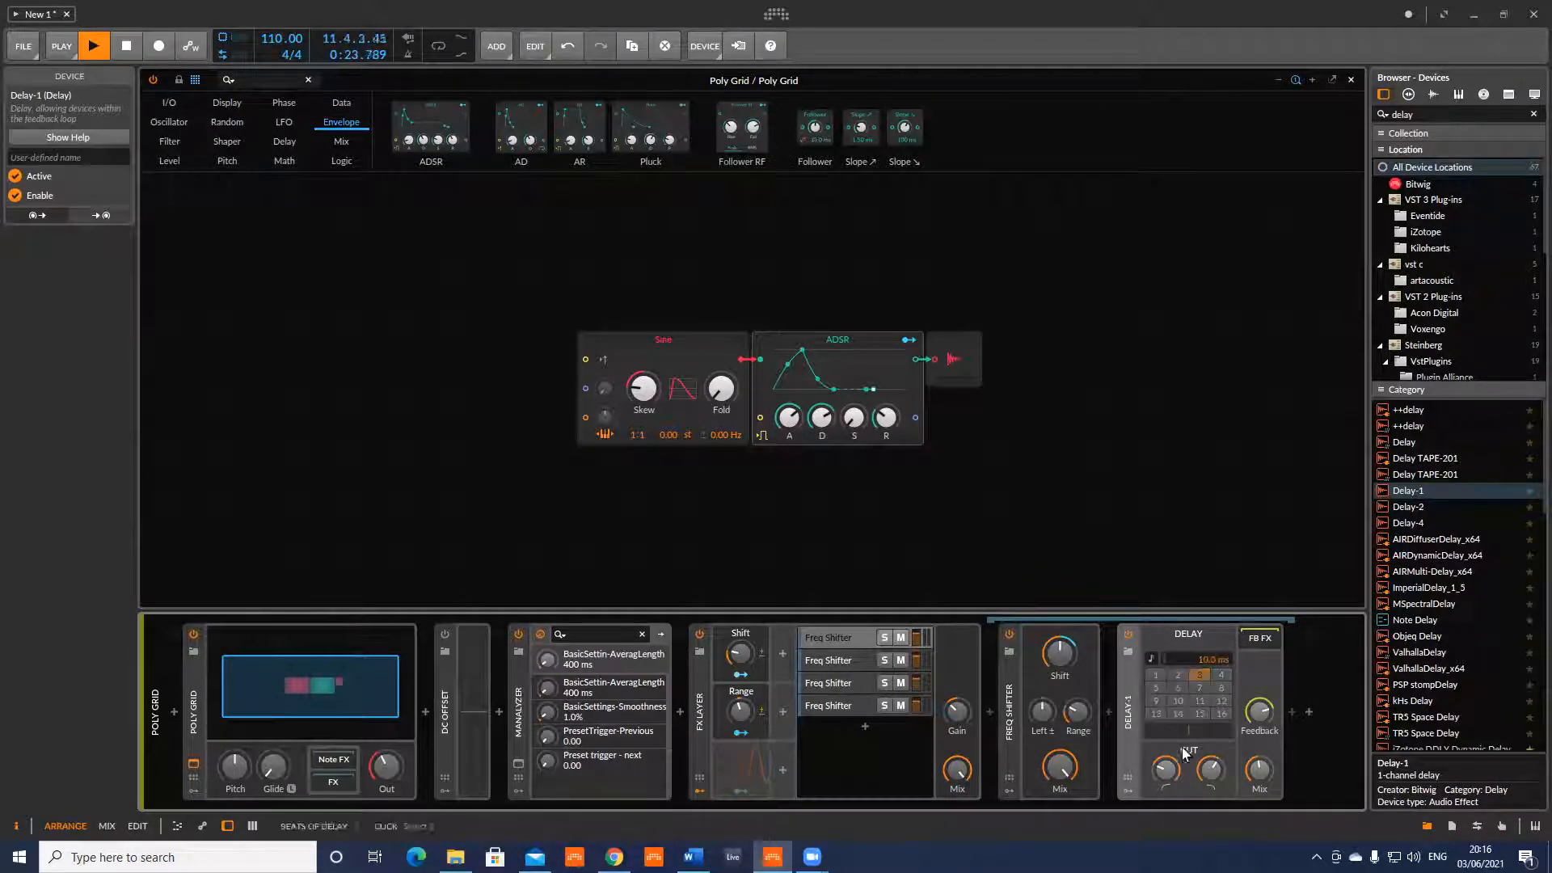
drag(1169, 768, 1169, 825)
drag(1211, 770, 1260, 710)
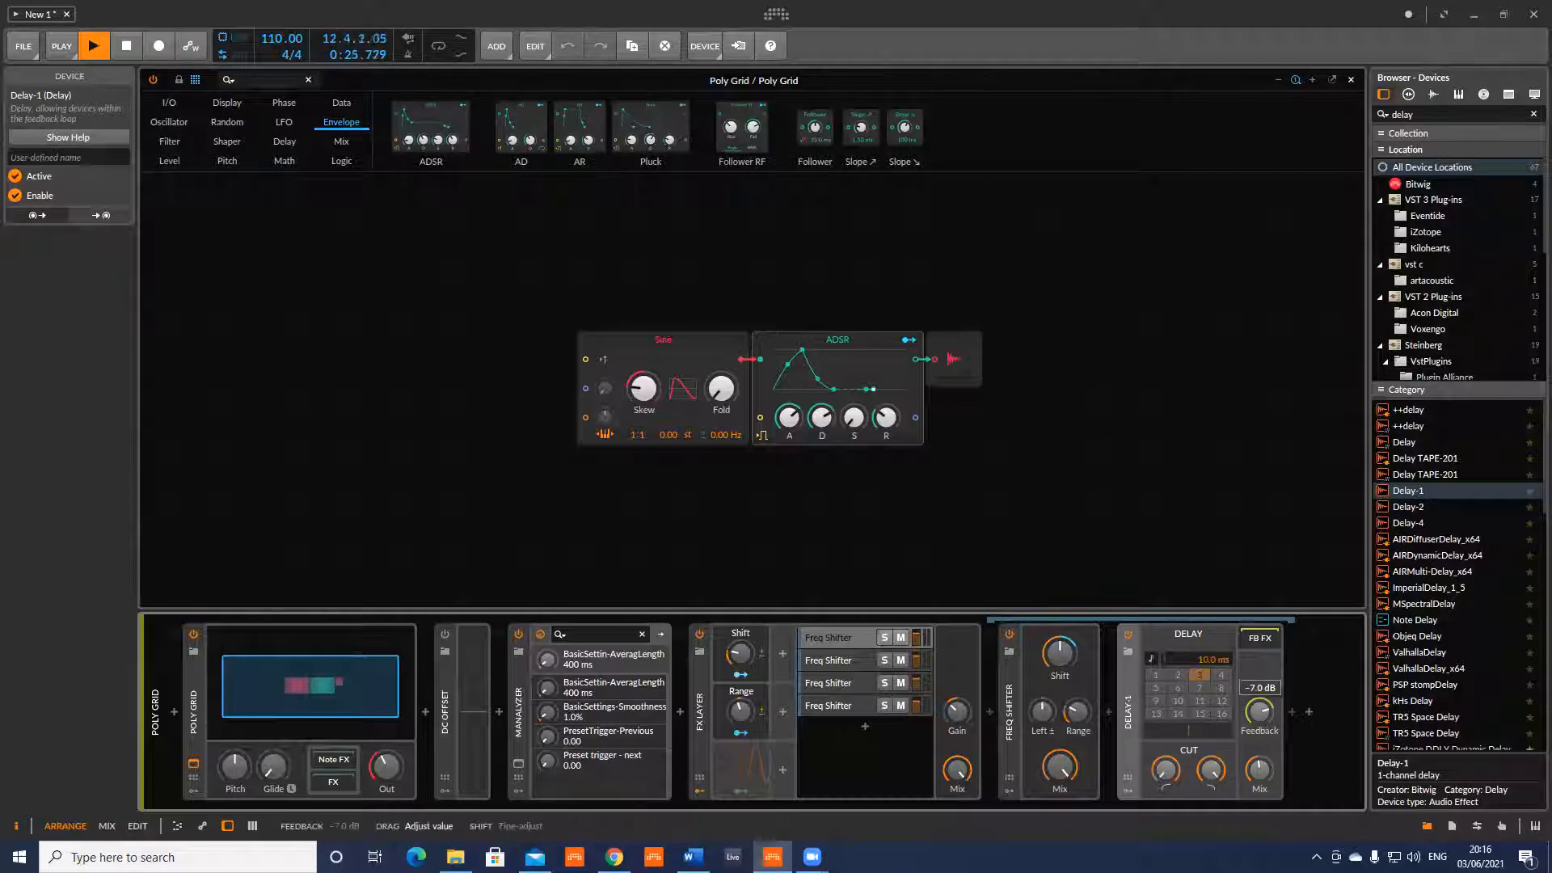
drag(1260, 770, 1264, 778)
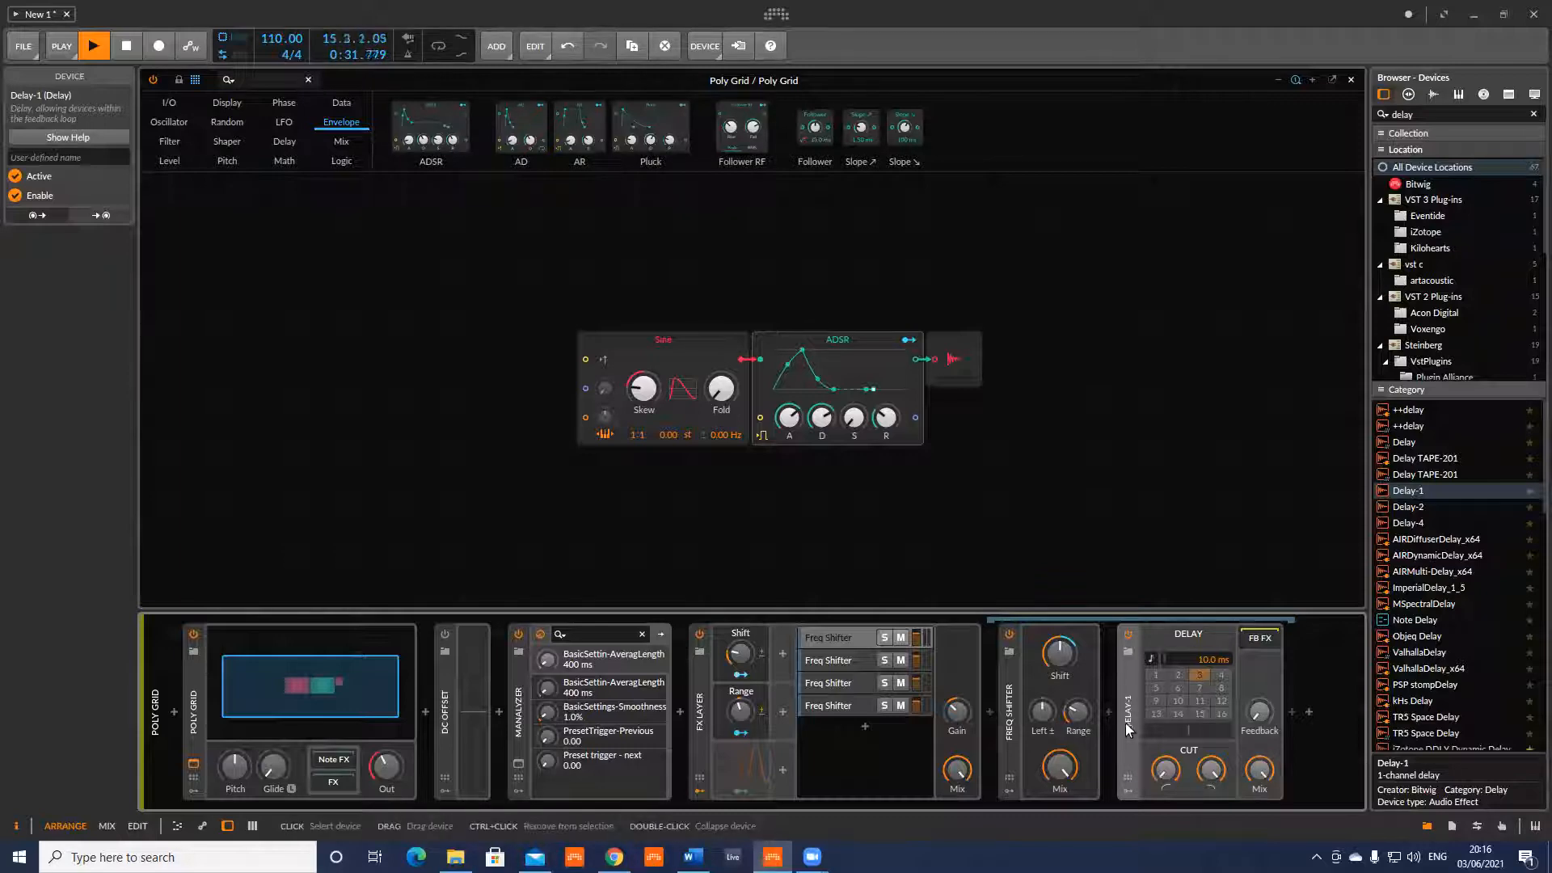
Add a Macro modulator to the FX Layer and start its modulation mapping.
click(783, 653)
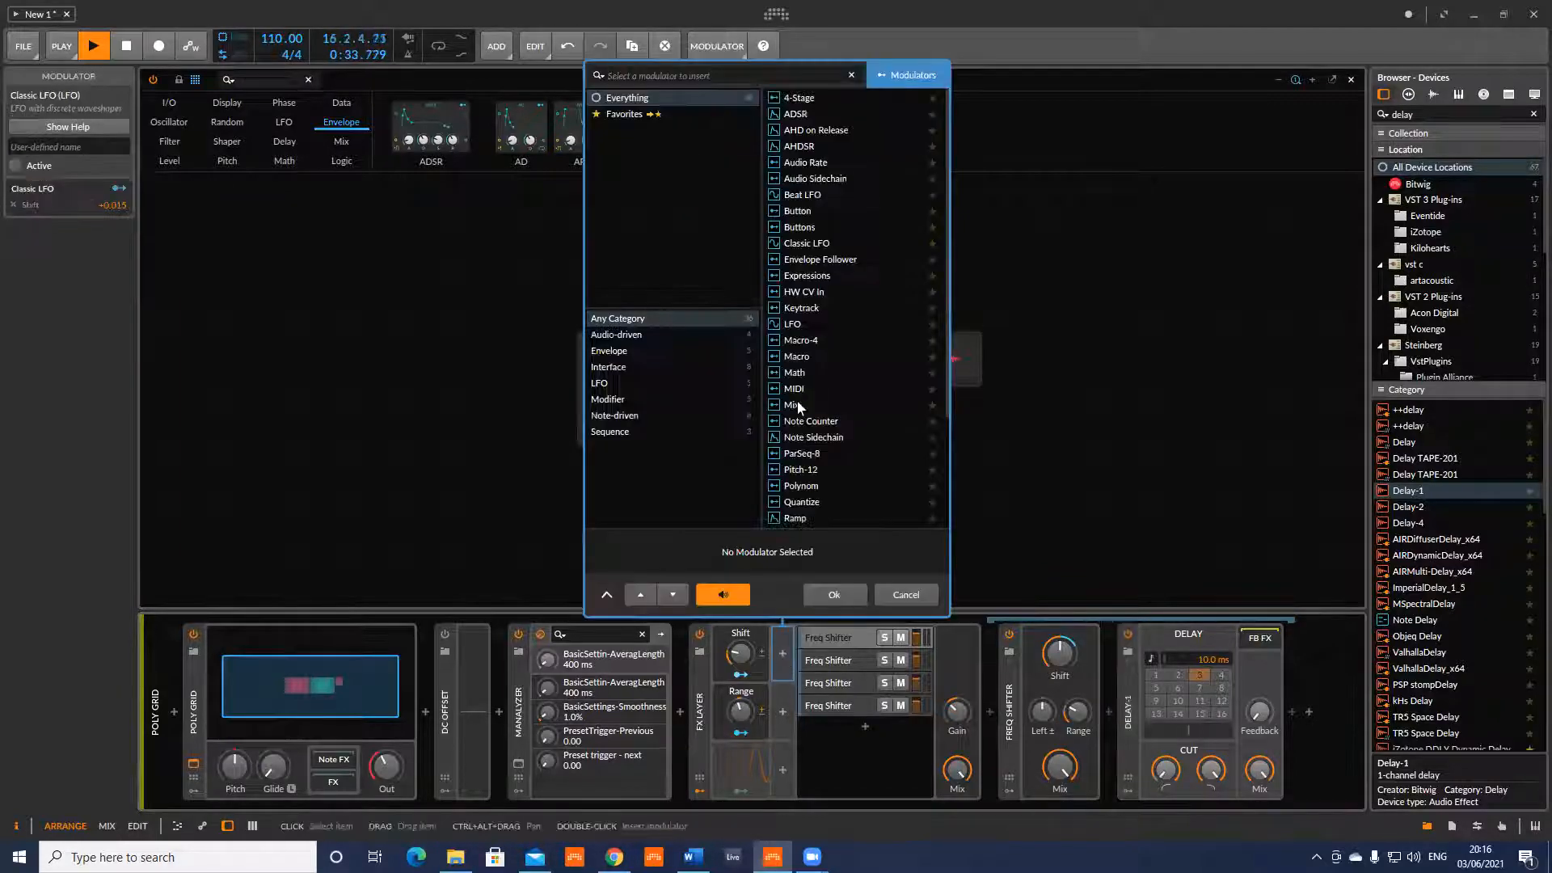
double_click(803, 359)
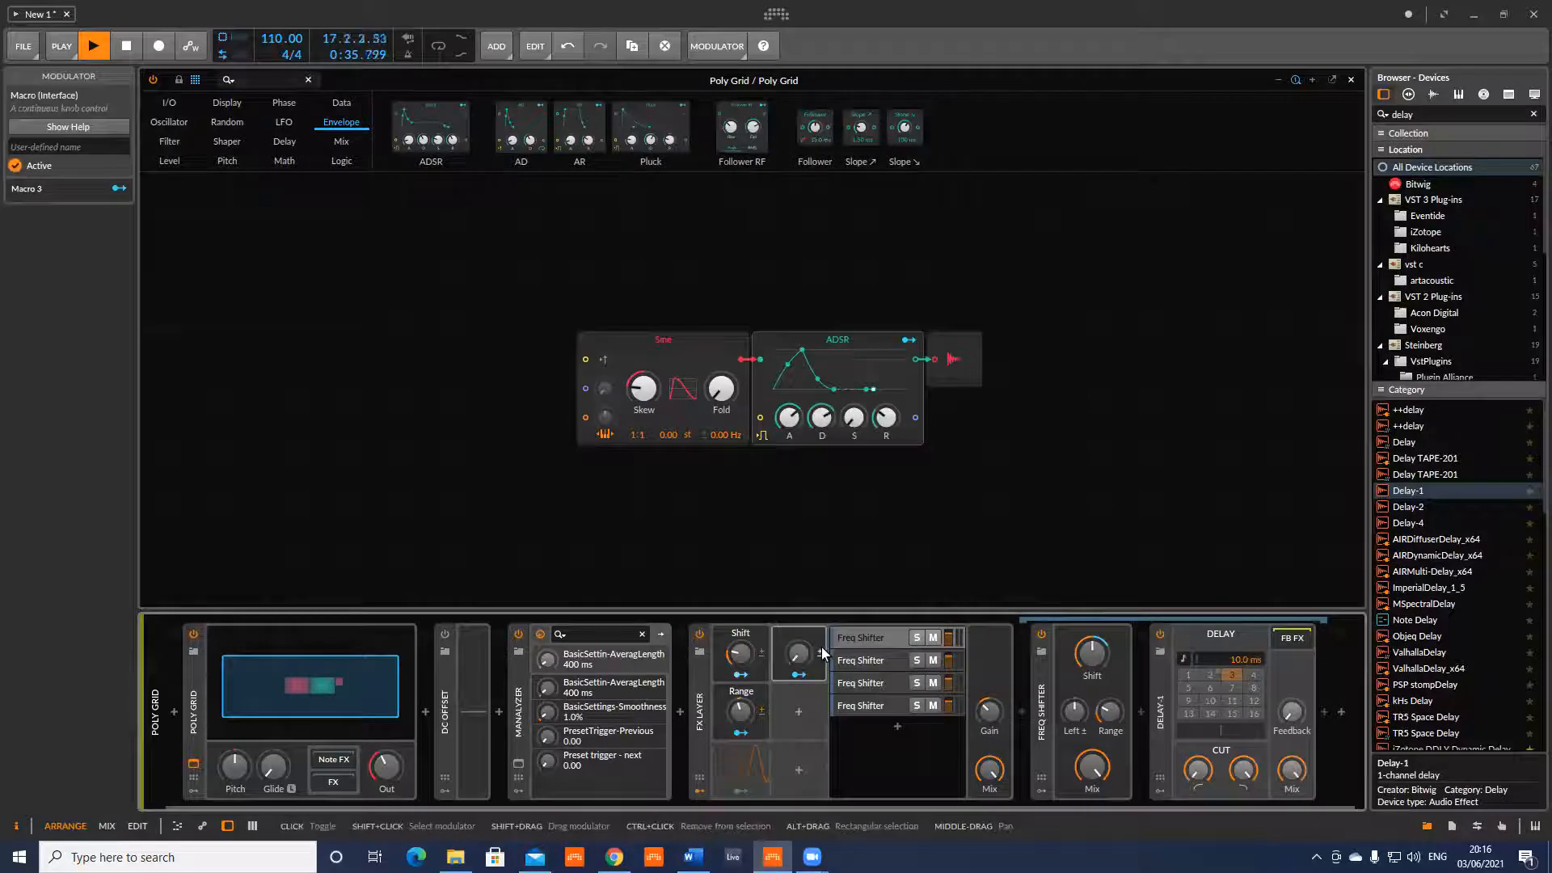
click(796, 675)
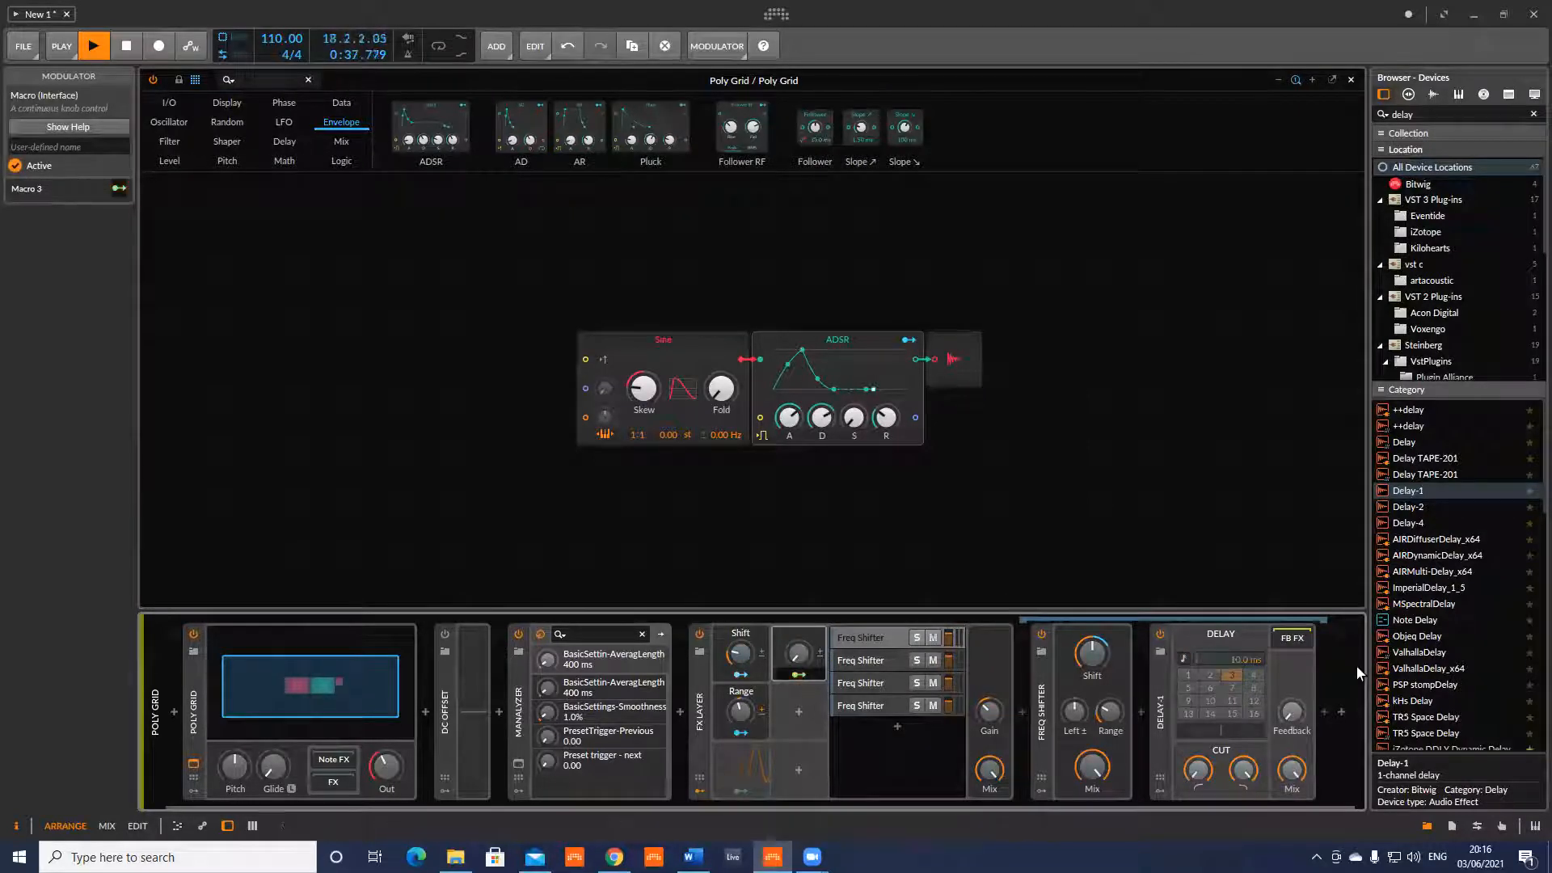
Try mapping the new macro to Delay-1's delay time with a large modulation amount, and clear the mapping.
click(1241, 663)
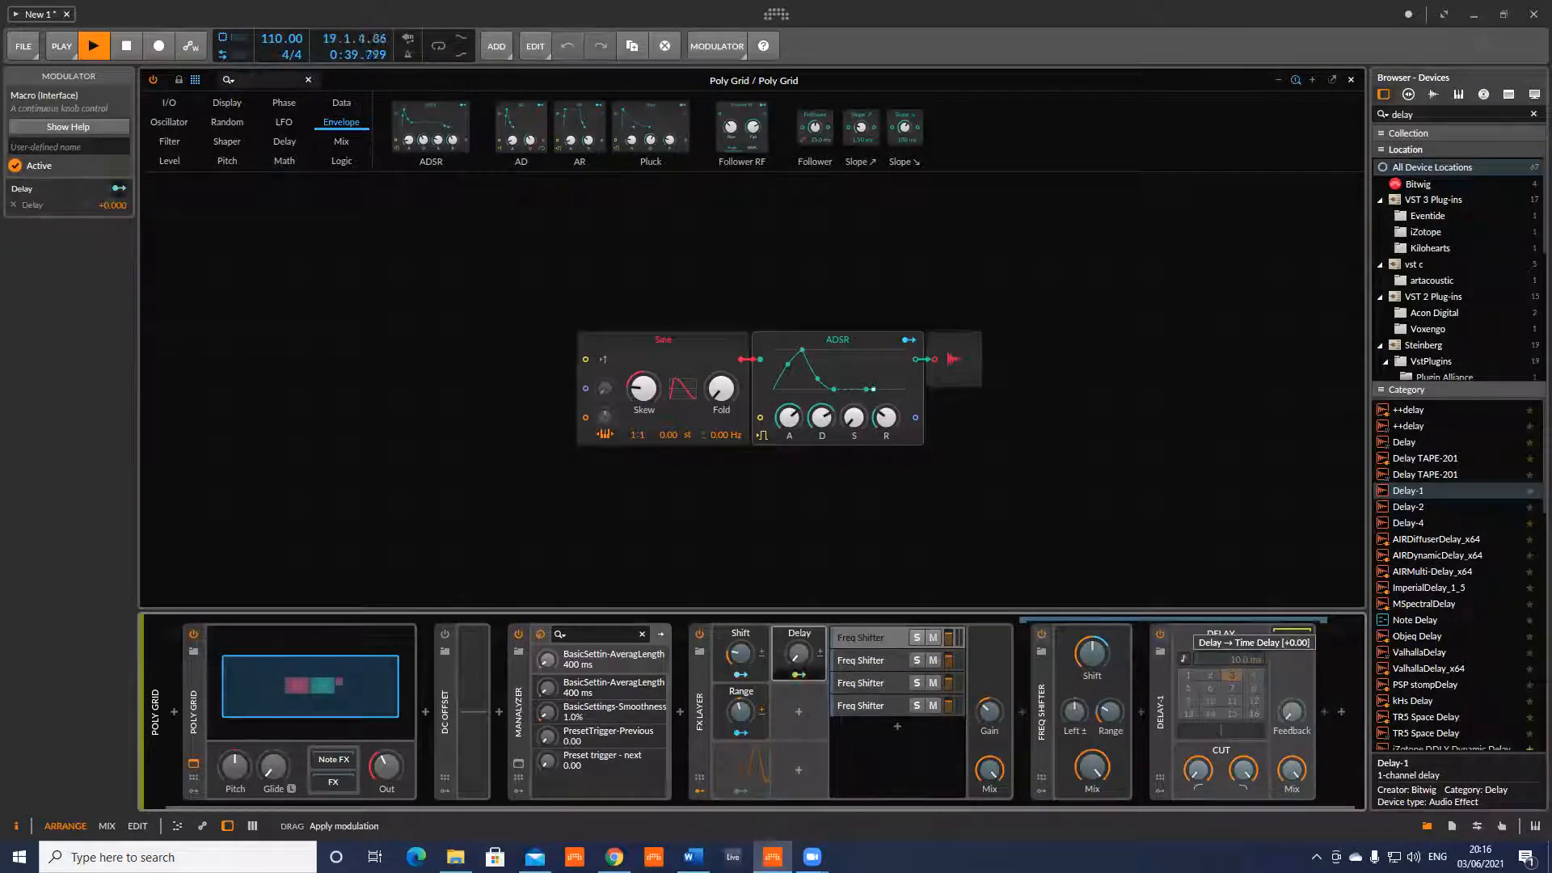
drag(1241, 663, 1241, 560)
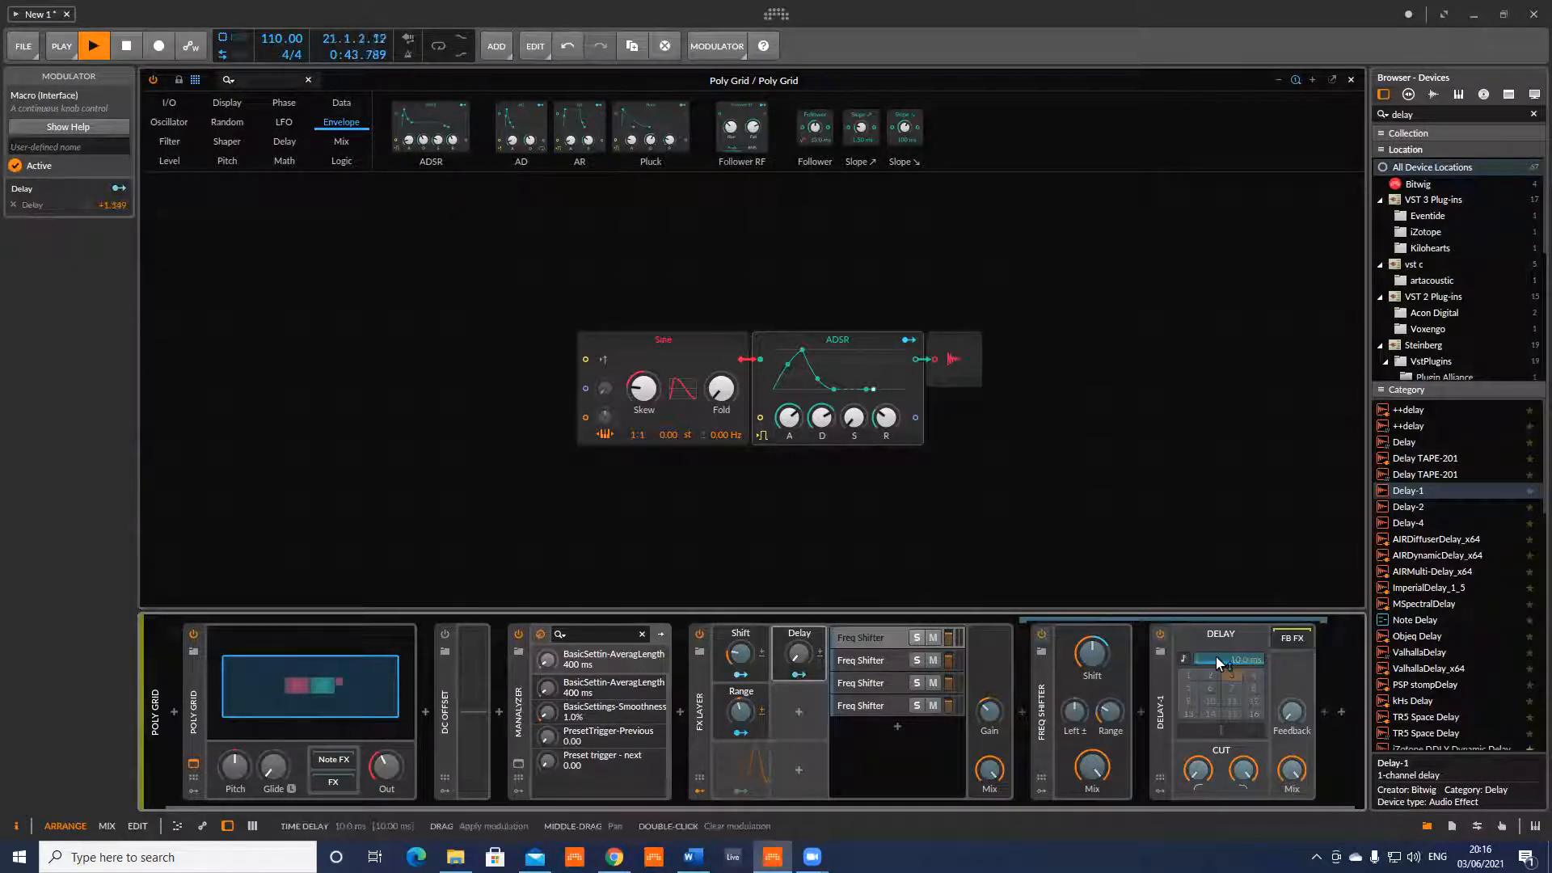
drag(1224, 656, 1225, 670)
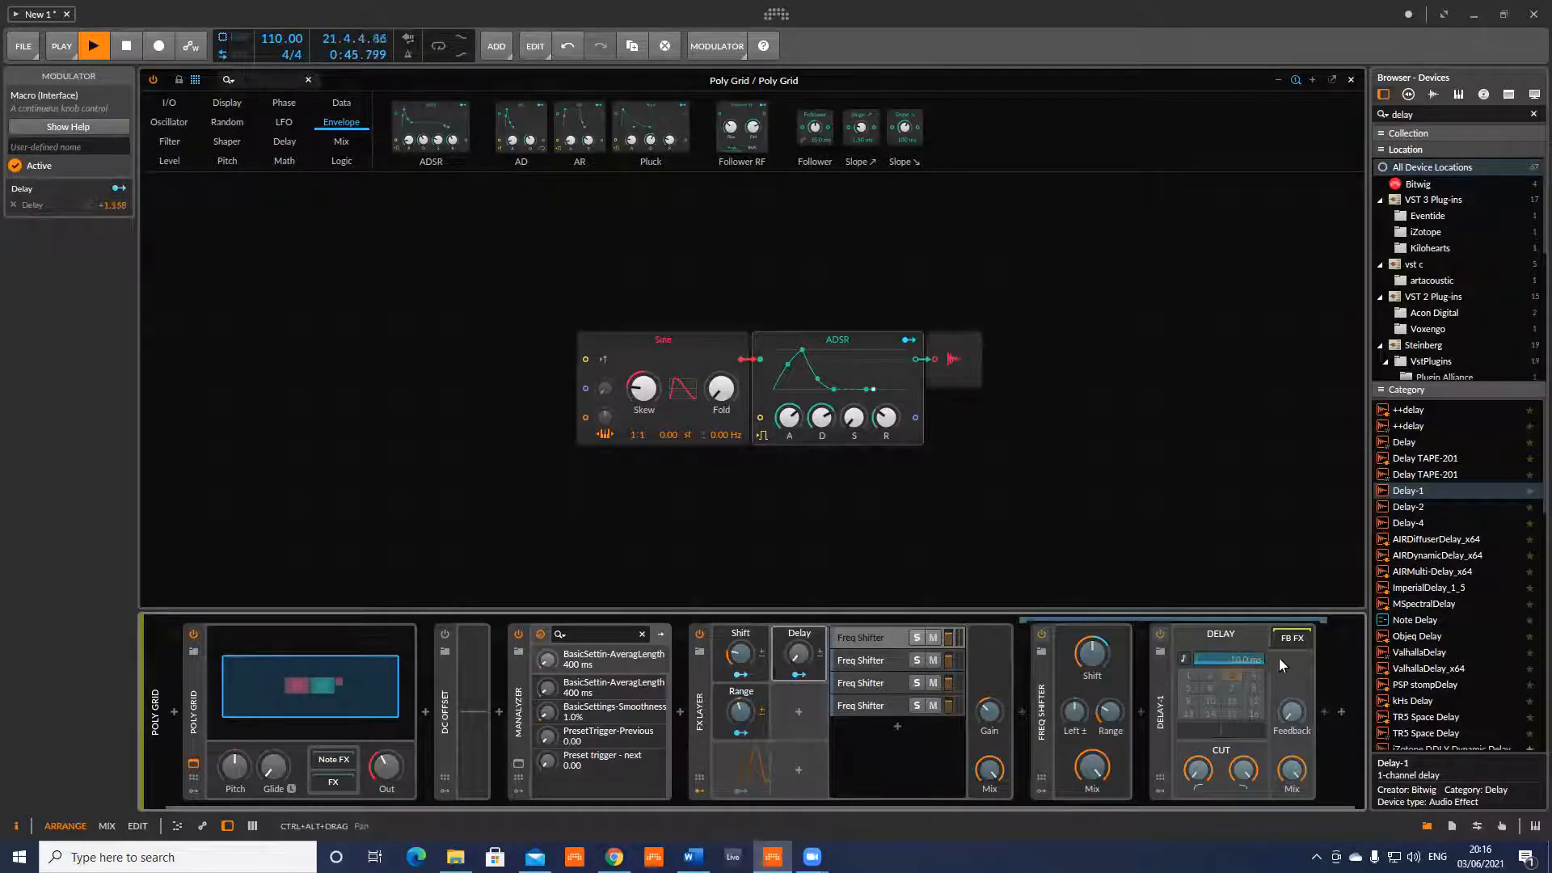
double_click(1249, 659)
Try a longer Delay-1 time of about 3.24 s and return it to 10 ms.
click(799, 674)
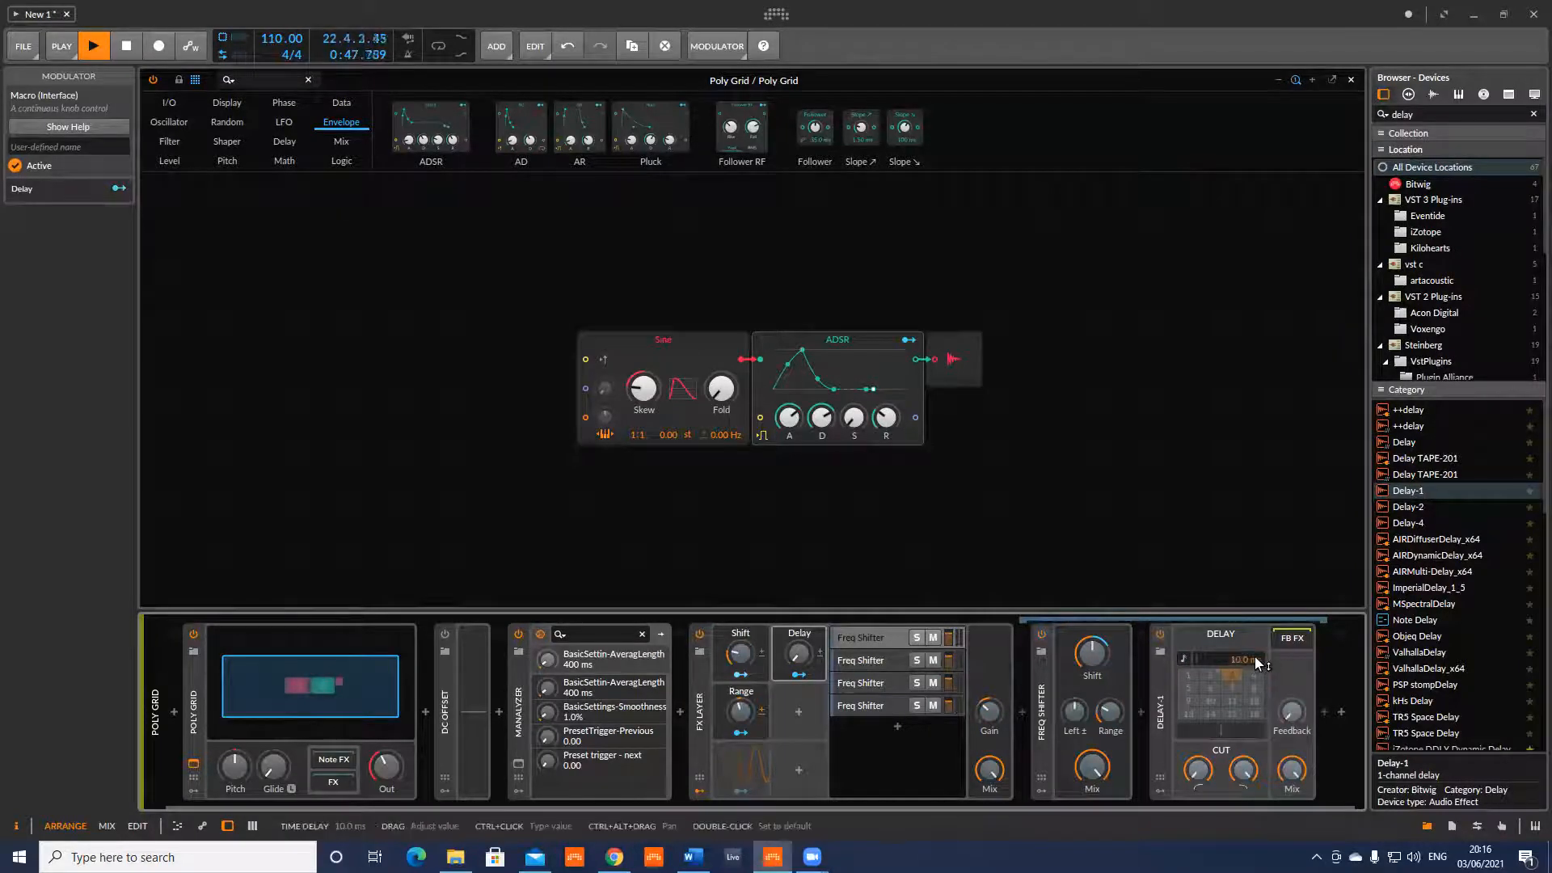
drag(1255, 656, 1255, 630)
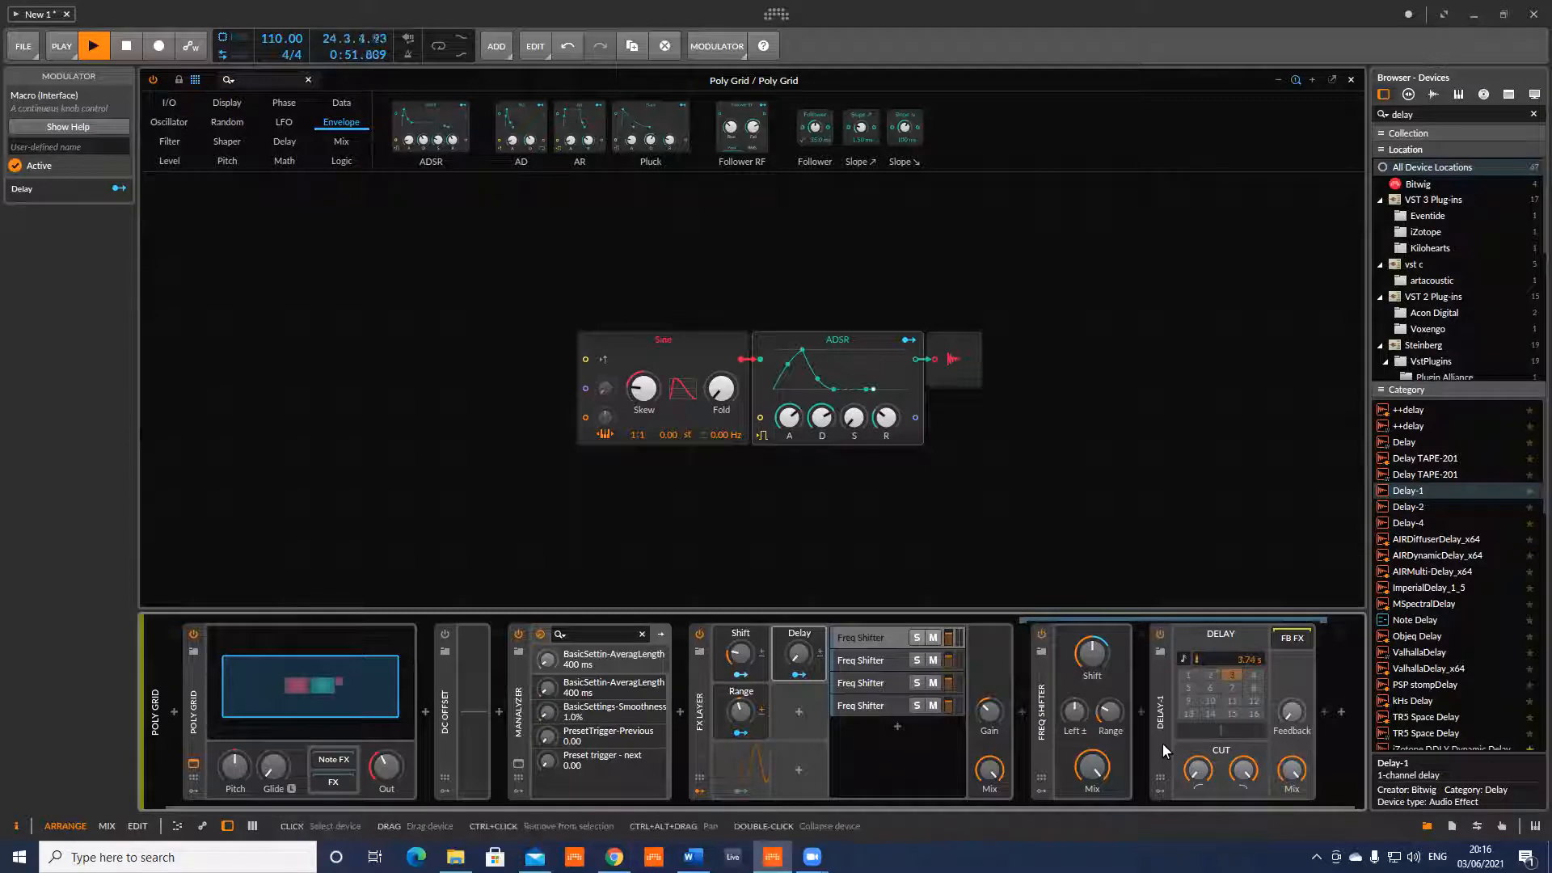
drag(1255, 657, 1255, 716)
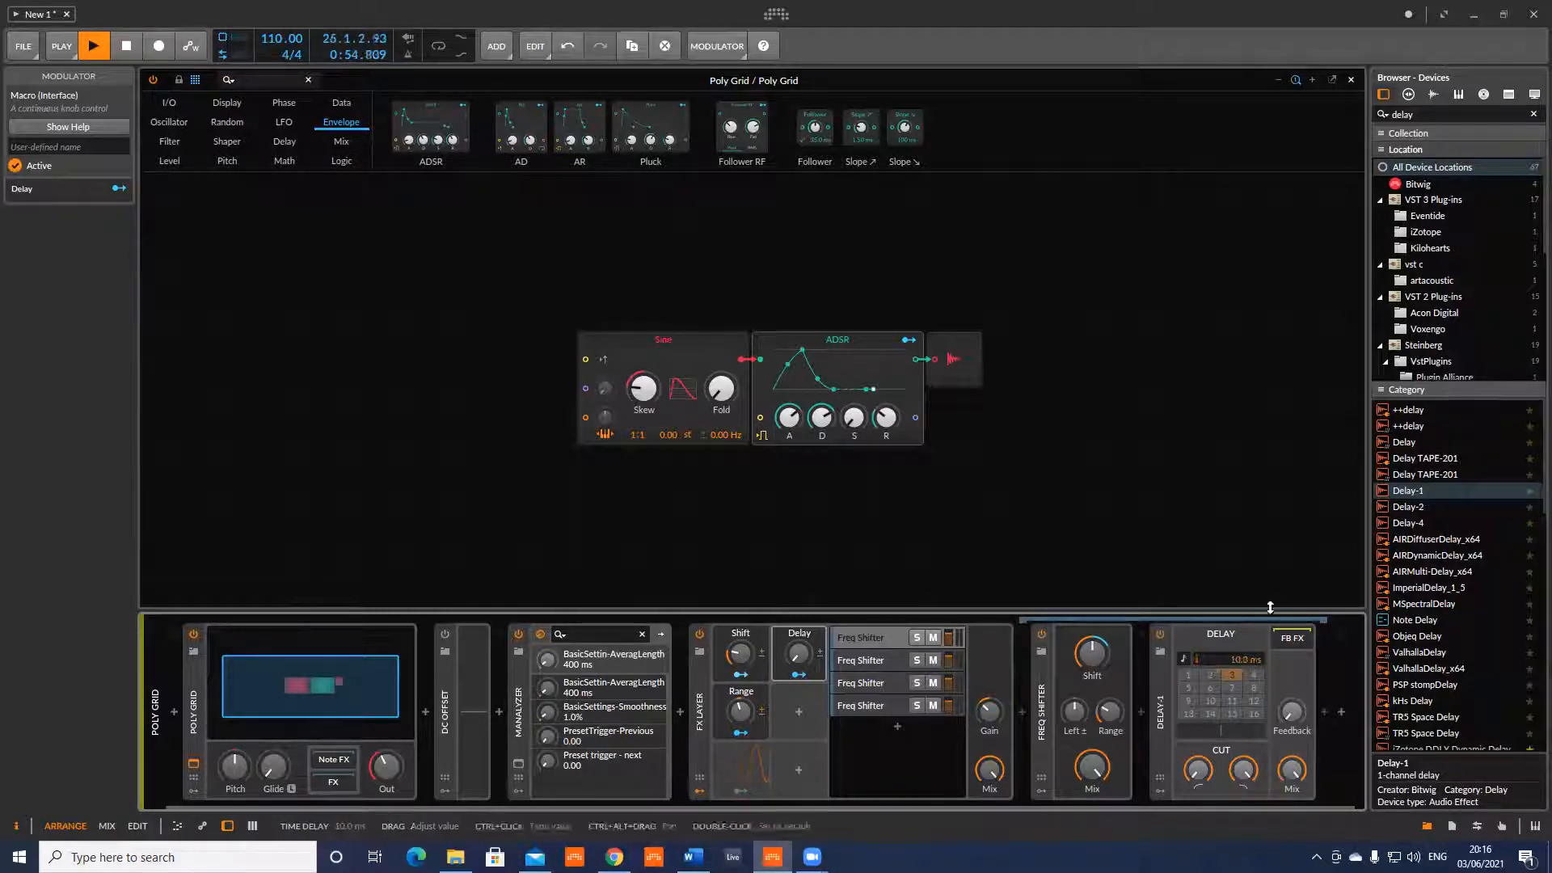
Try small modulation amounts from the Delay macro on Delay-1's time, and clear the mapping again.
click(798, 674)
mouse_move(1229, 659)
mouse_down()
mouse_move(1250, 635)
mouse_move(1254, 655)
mouse_up()
double_click(1255, 655)
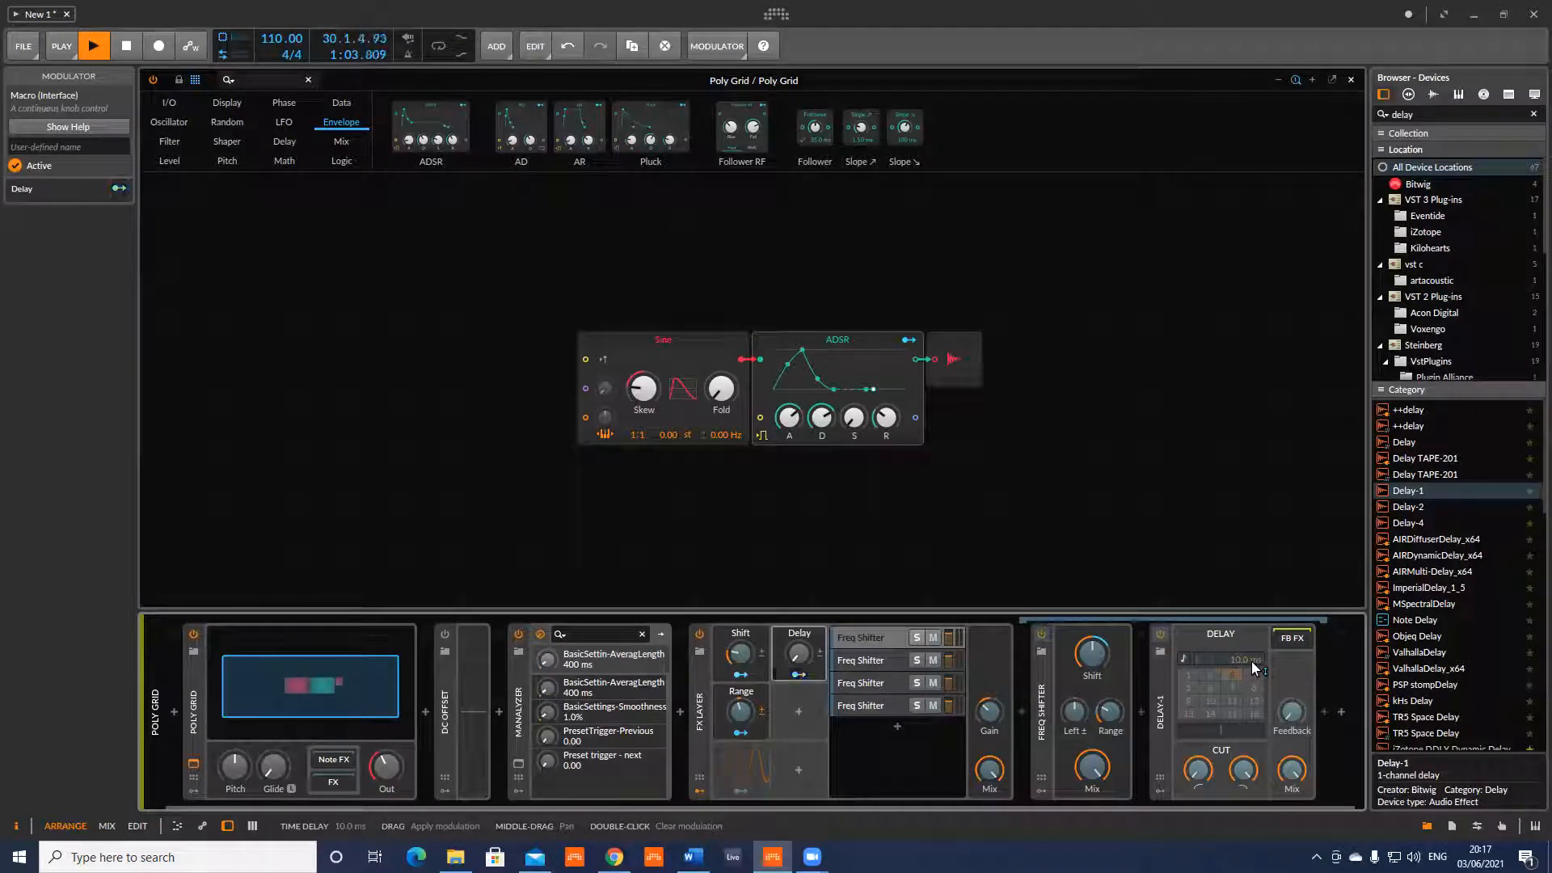
drag(1251, 661, 1252, 654)
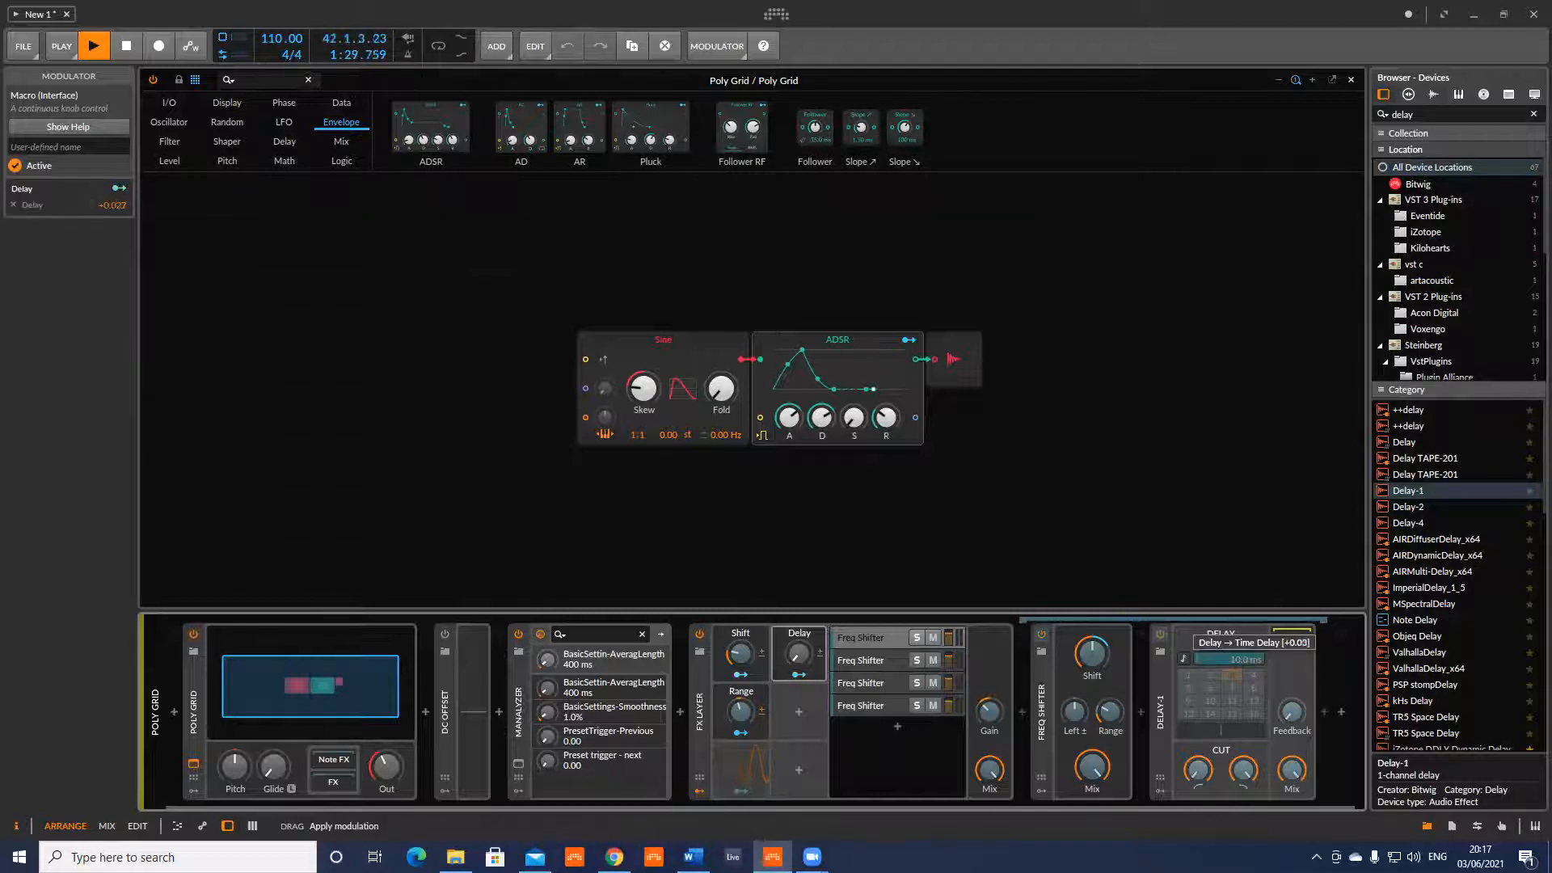
click(1227, 665)
double_click(1227, 664)
Map the Delay macro to the first layer's Delay-1 time with a very small modulation amount.
click(799, 675)
drag(799, 657, 799, 669)
click(799, 675)
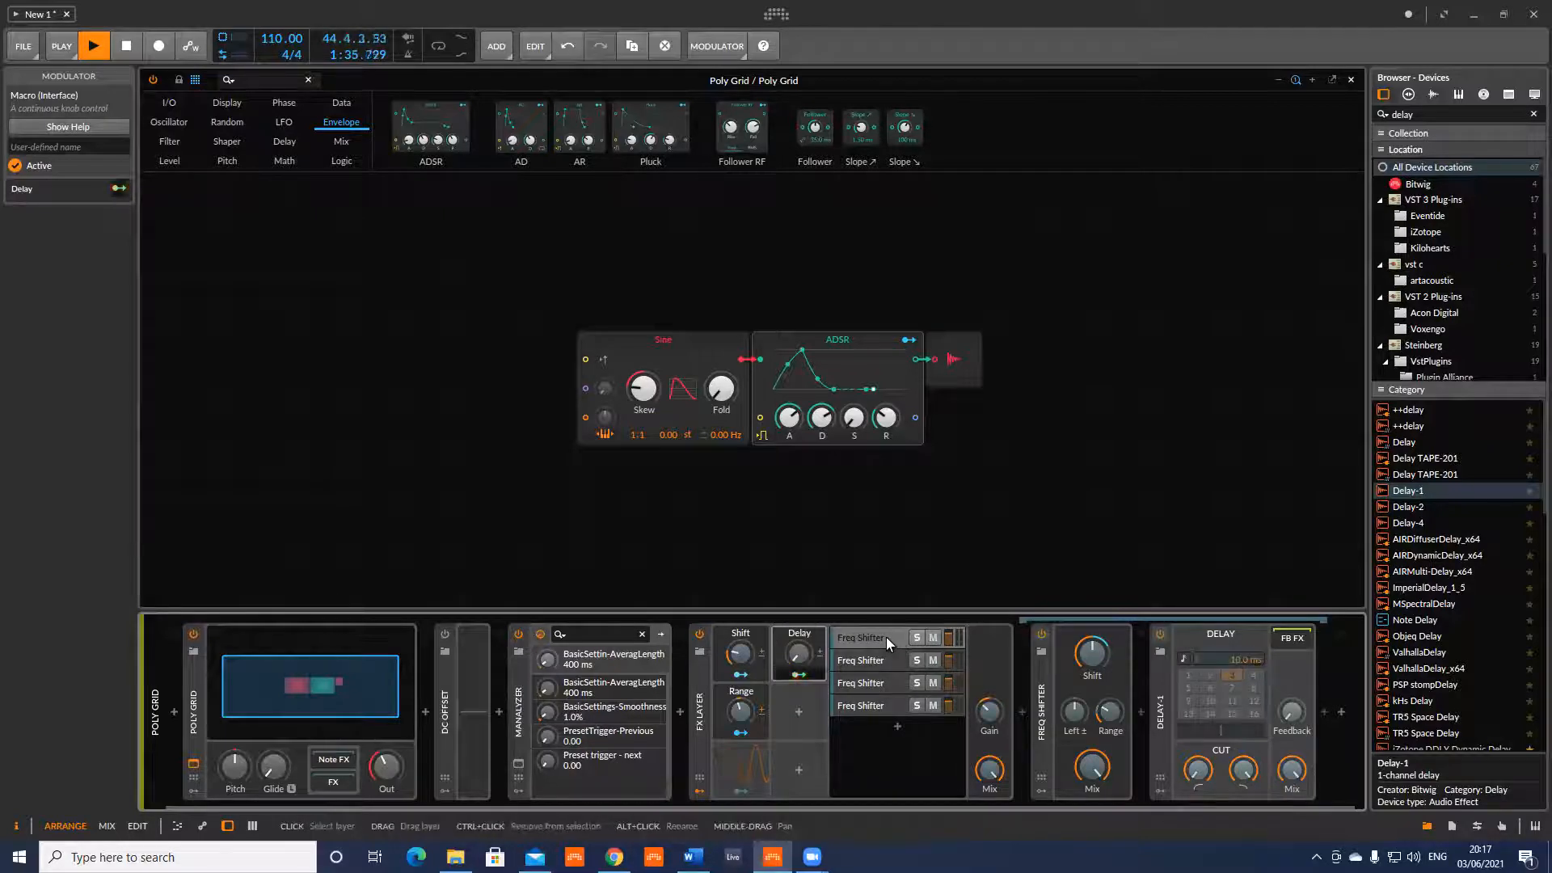
click(1250, 658)
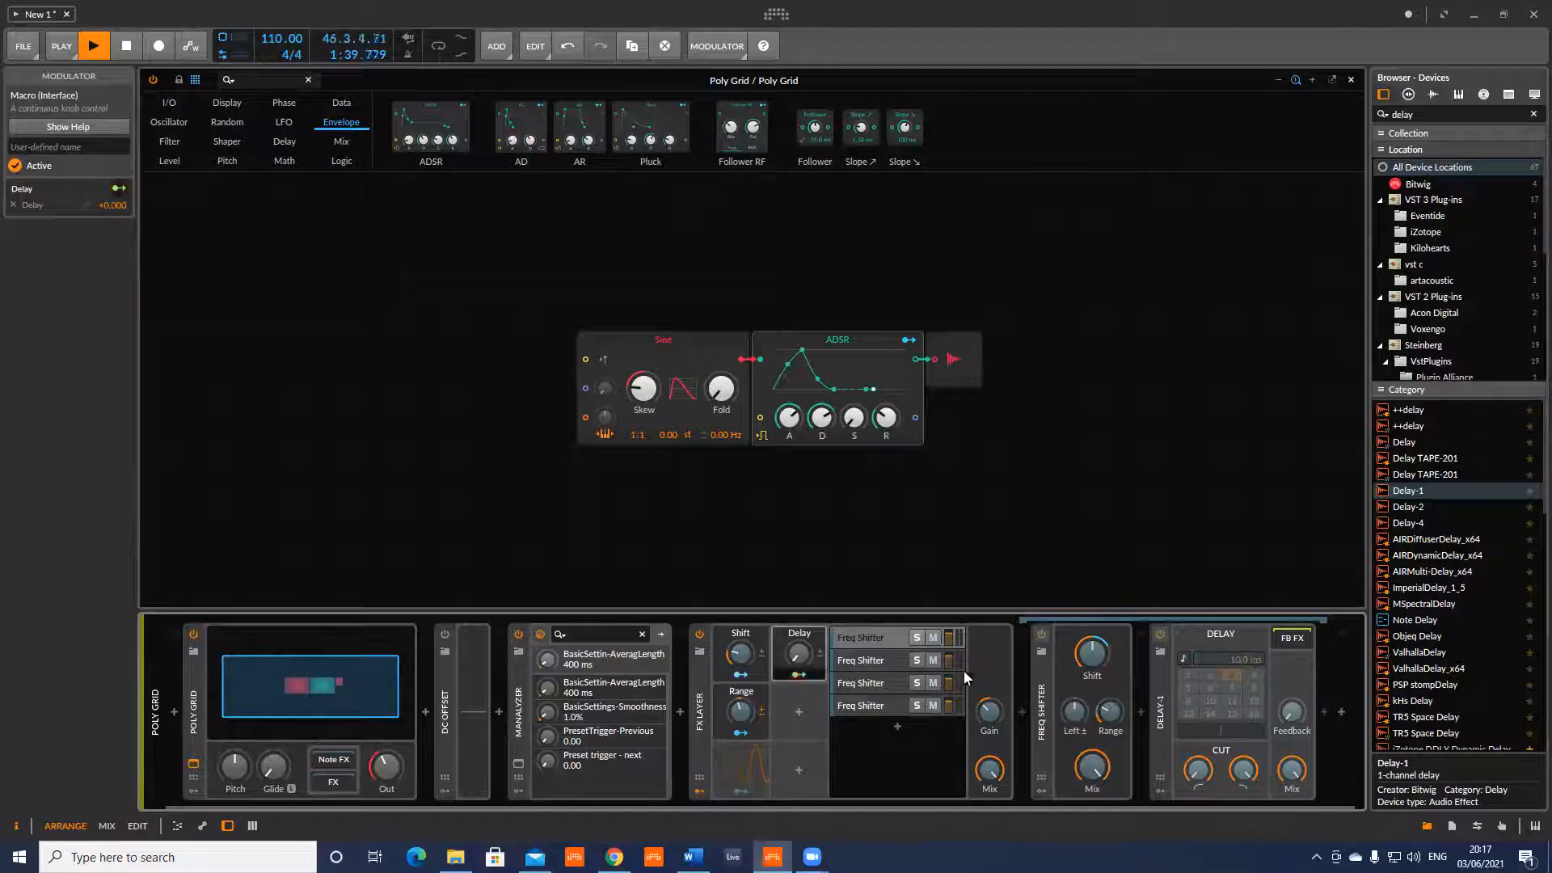
Copy Delay-1 into the second layer and adjust the Delay macro's modulation amount on that copy's delay time.
click(893, 666)
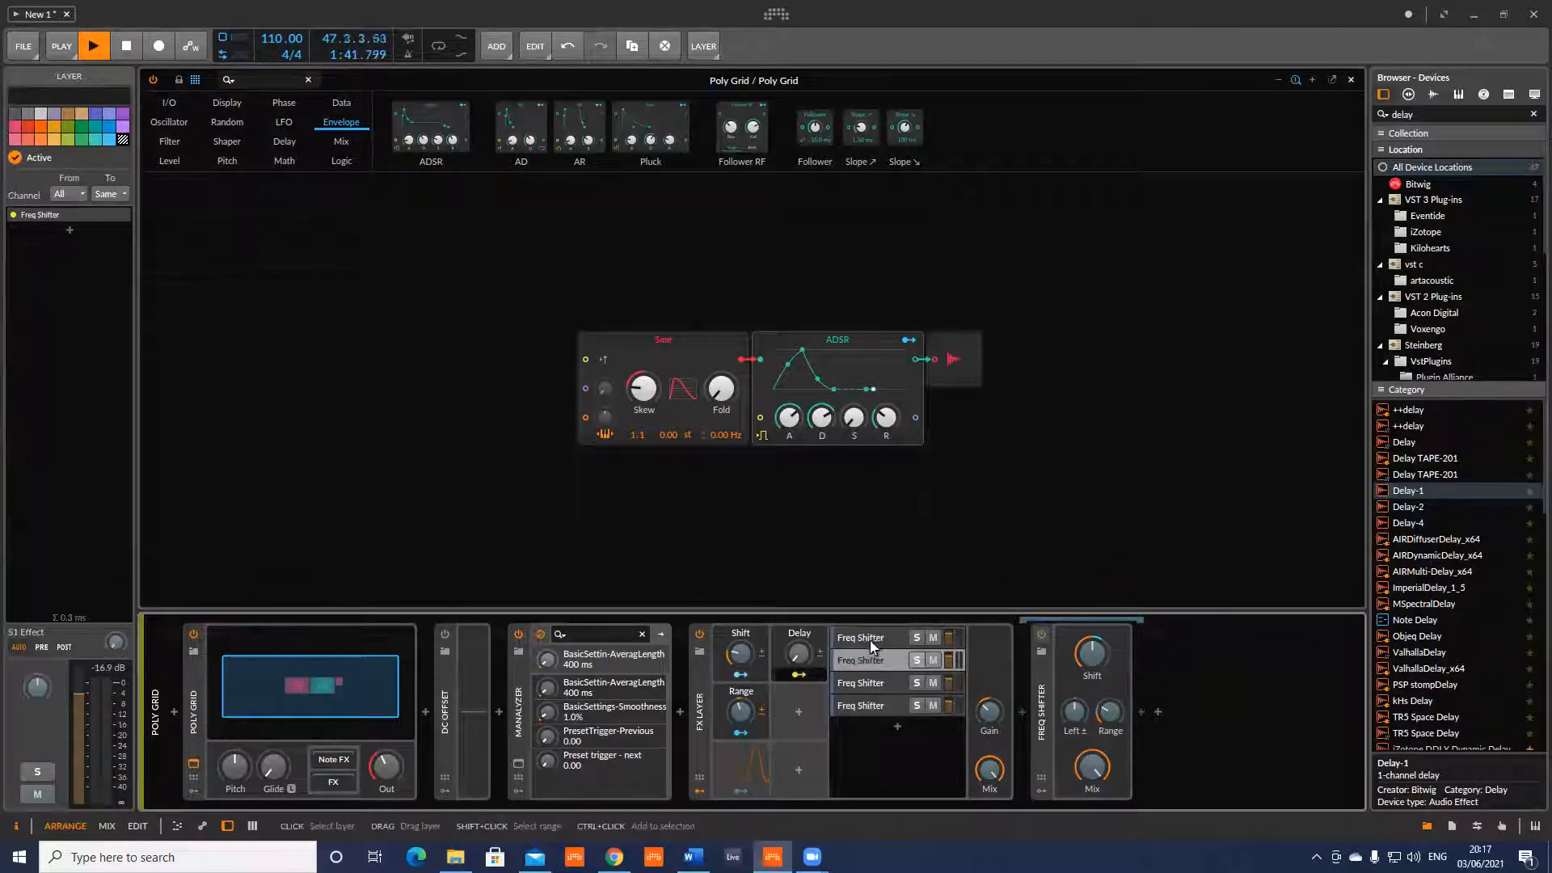
click(870, 641)
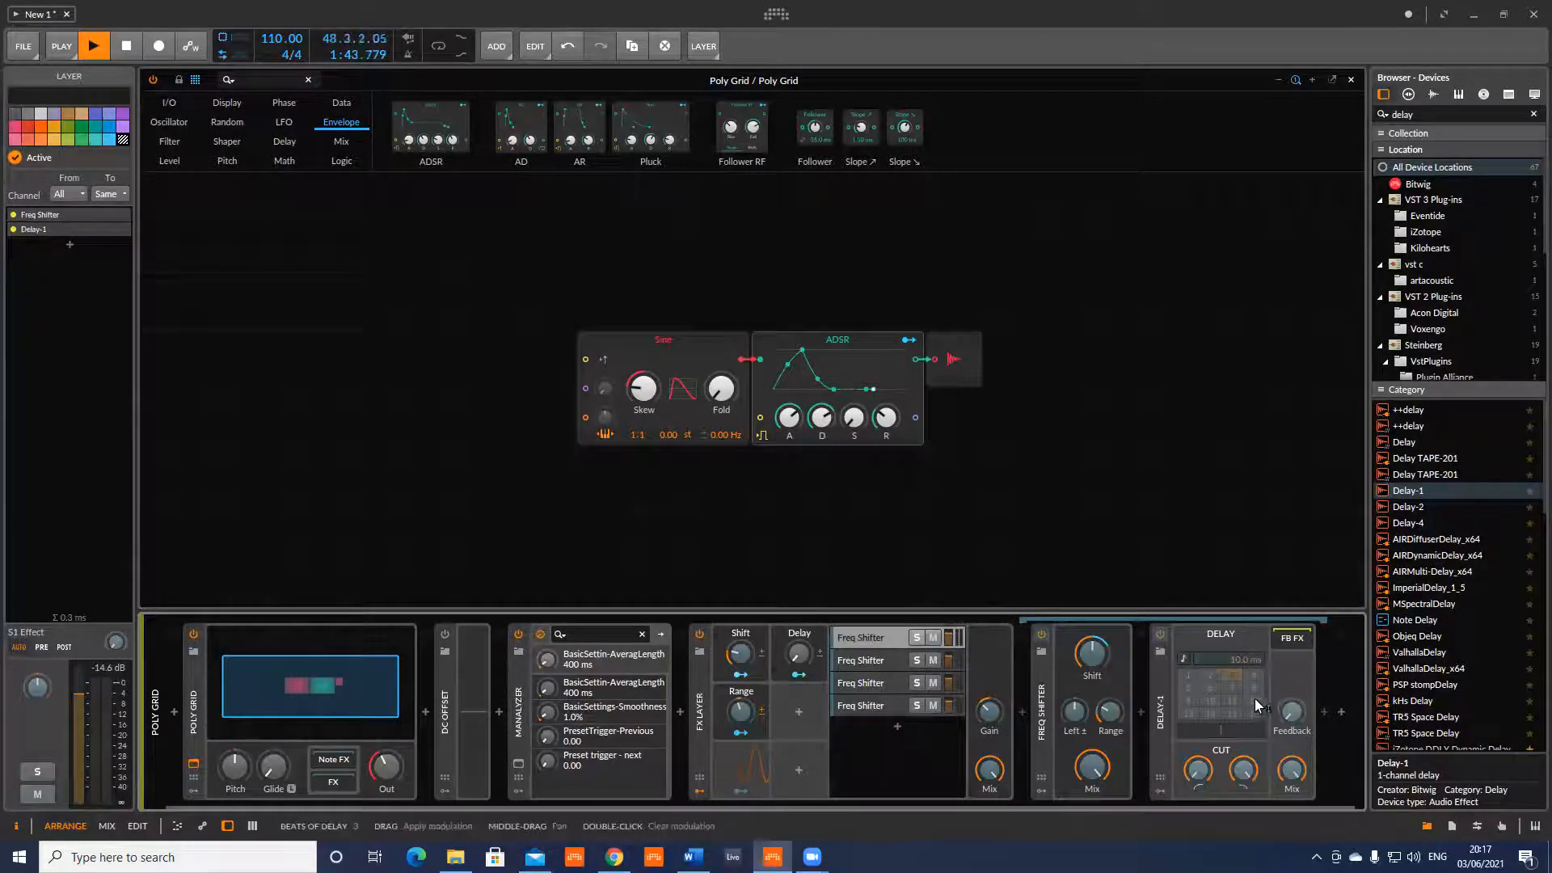
click(1158, 700)
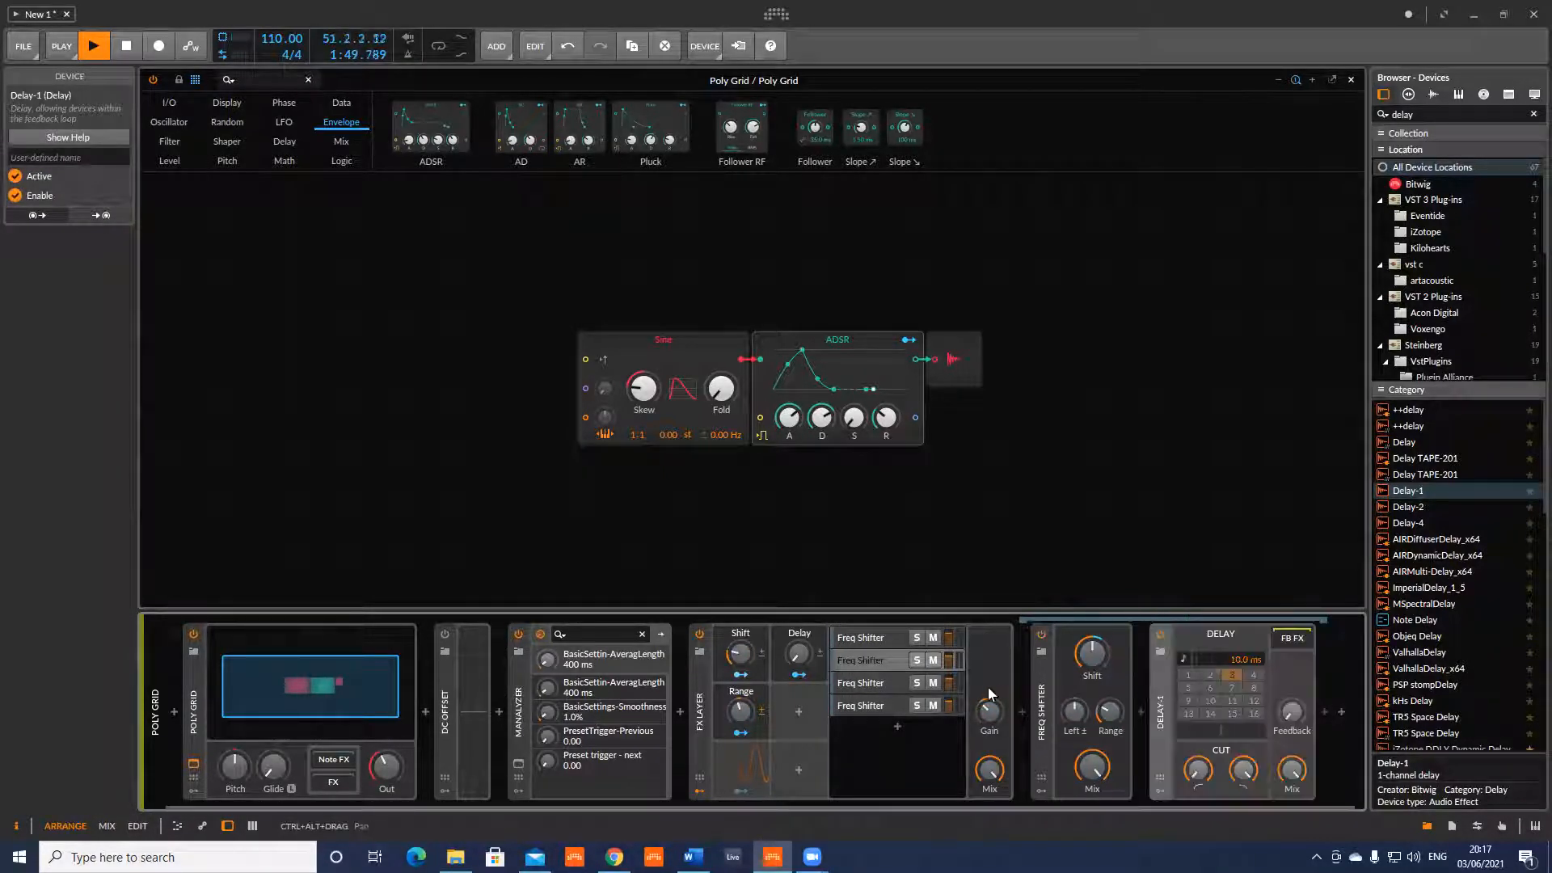
click(863, 660)
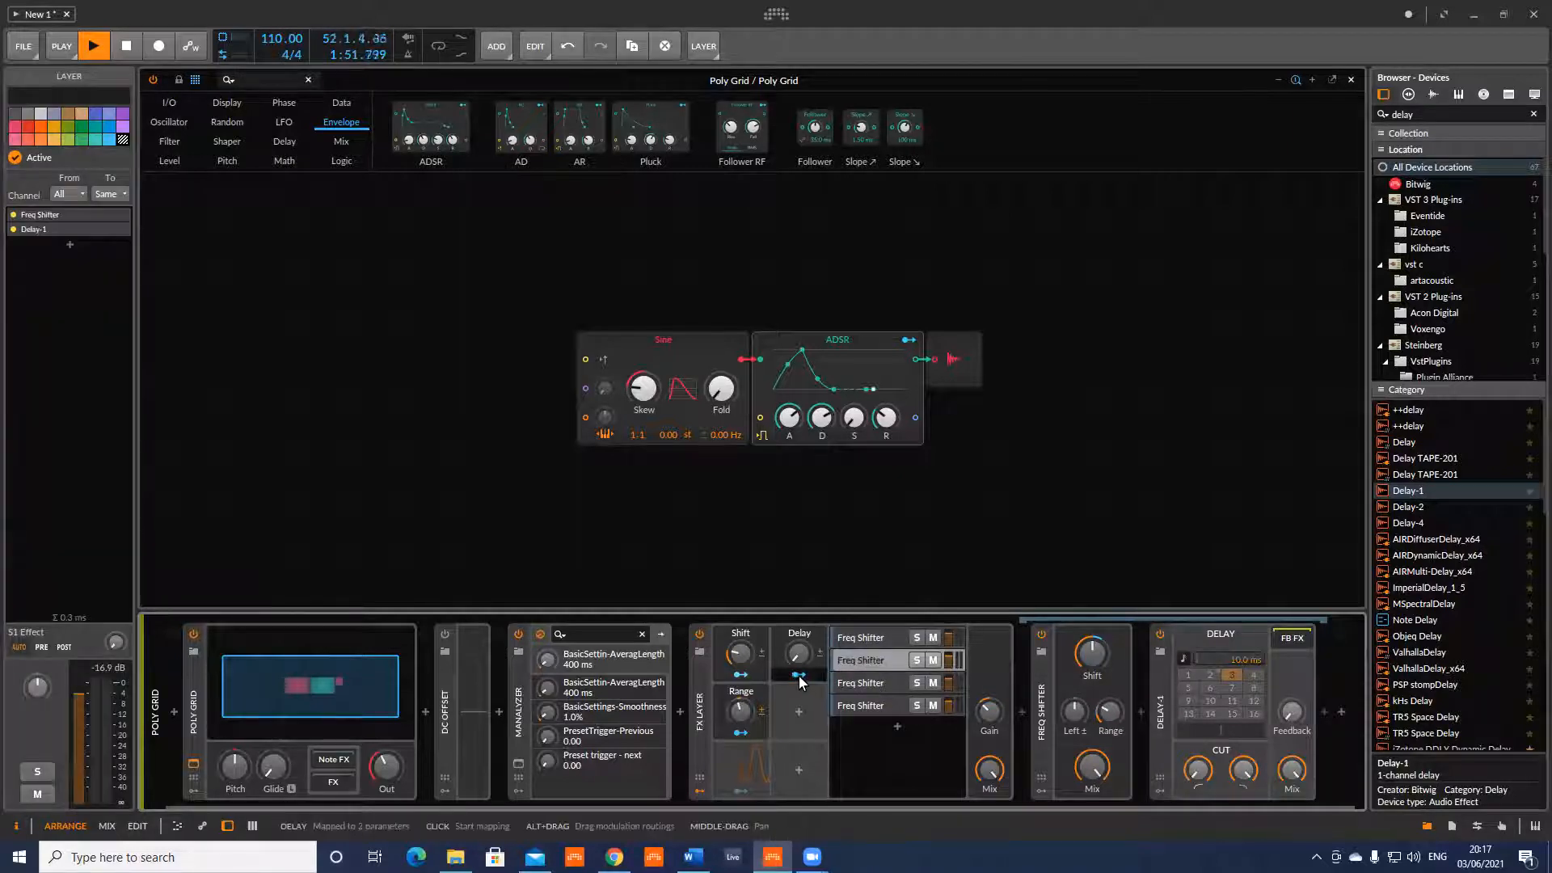
mouse_move(1251, 662)
mouse_down()
mouse_move(1252, 621)
mouse_move(1245, 660)
mouse_up()
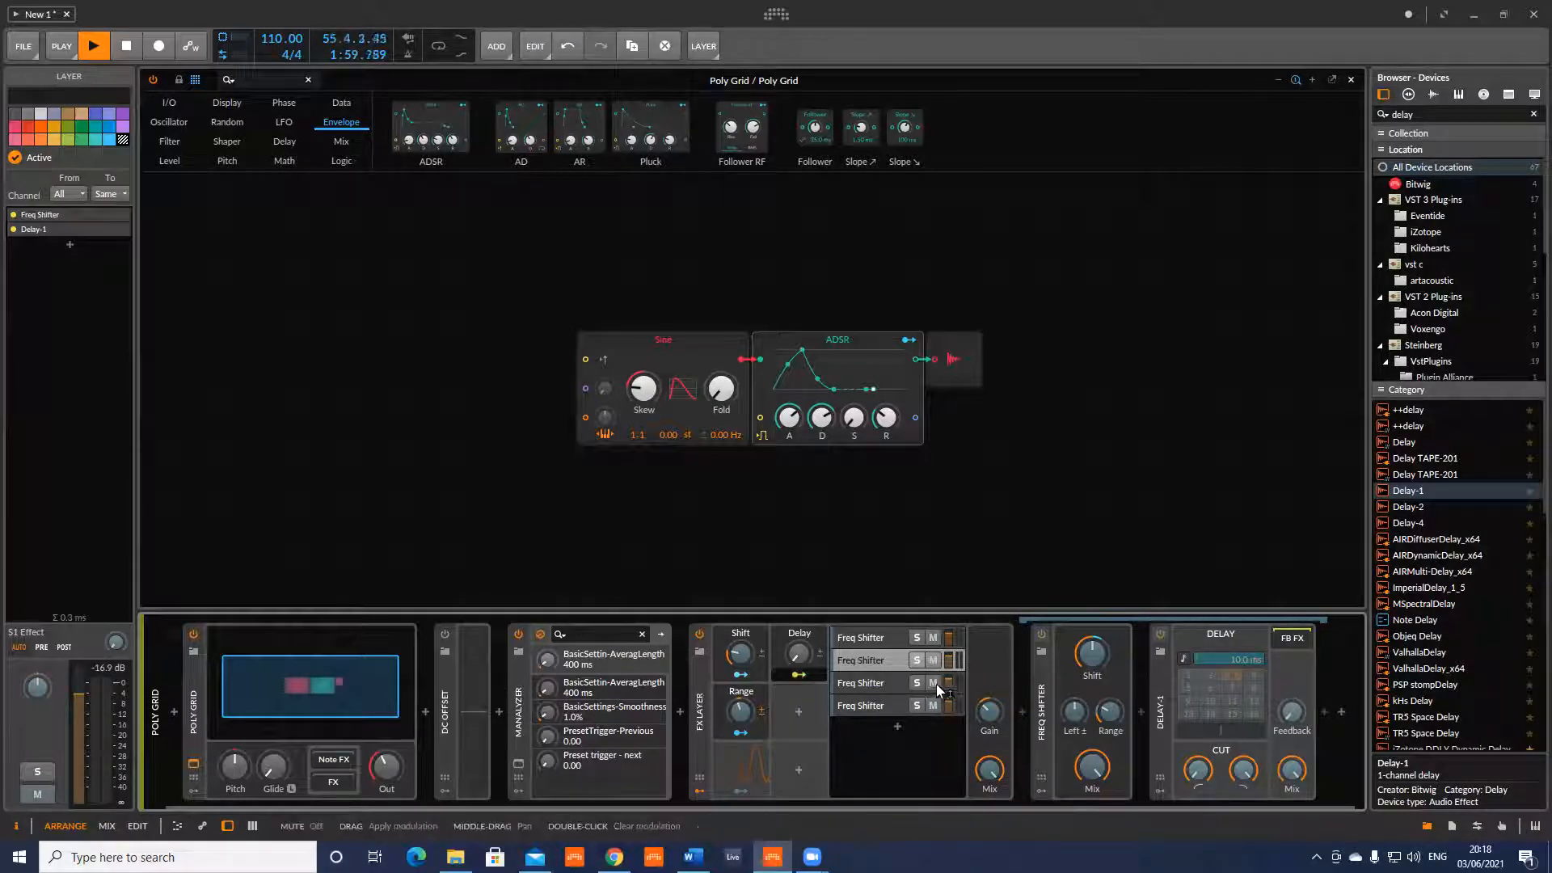
Copy Delay-1 into the remaining layers and adjust the Delay macro's modulation amount on the third layer's delay time.
click(1167, 697)
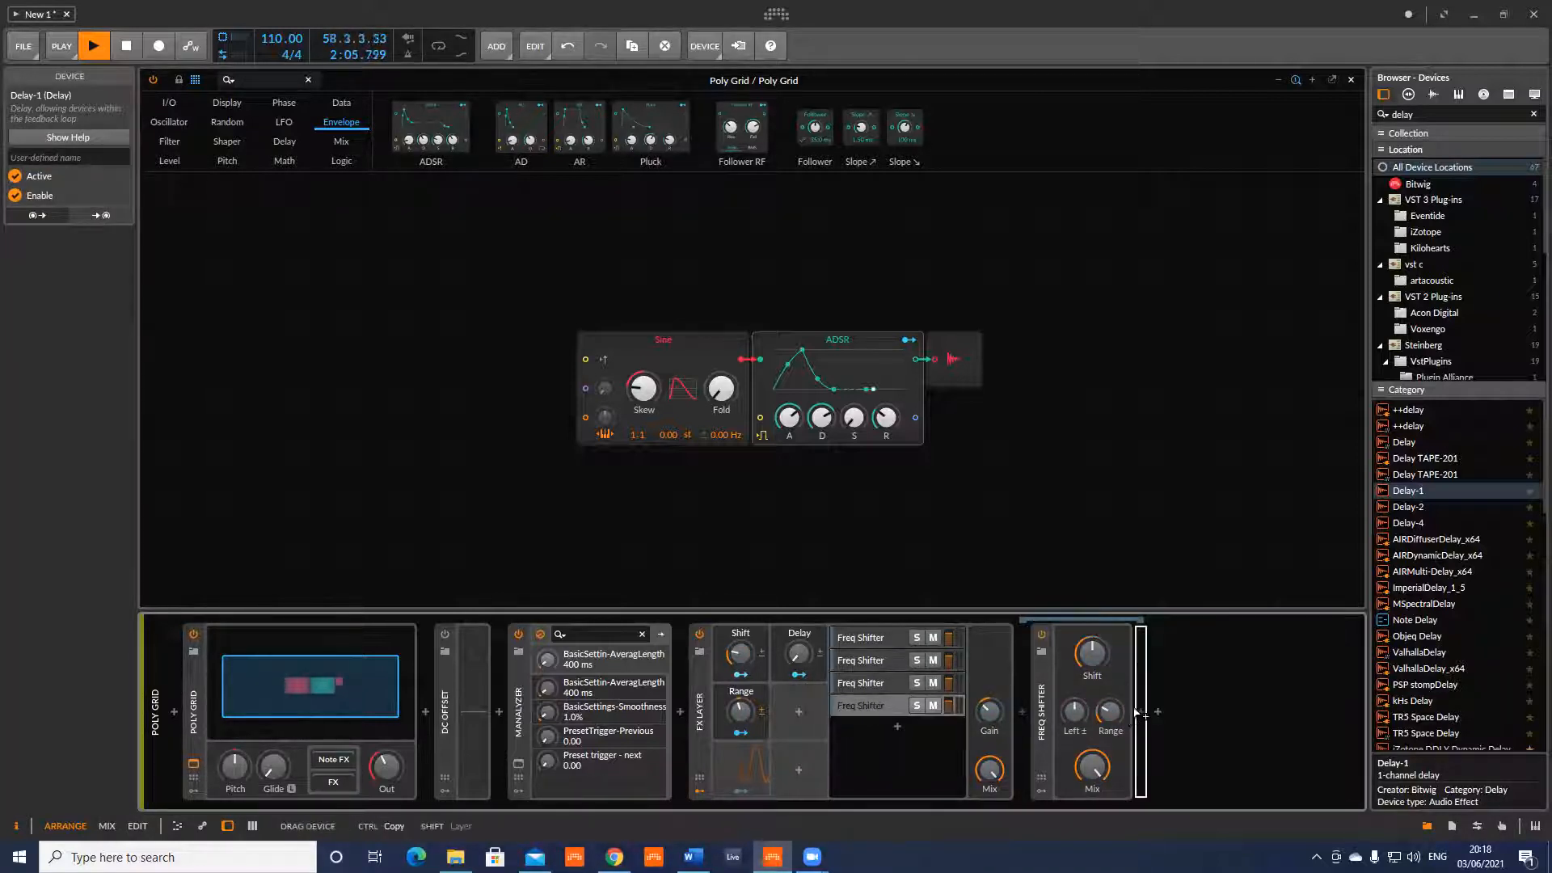
click(877, 684)
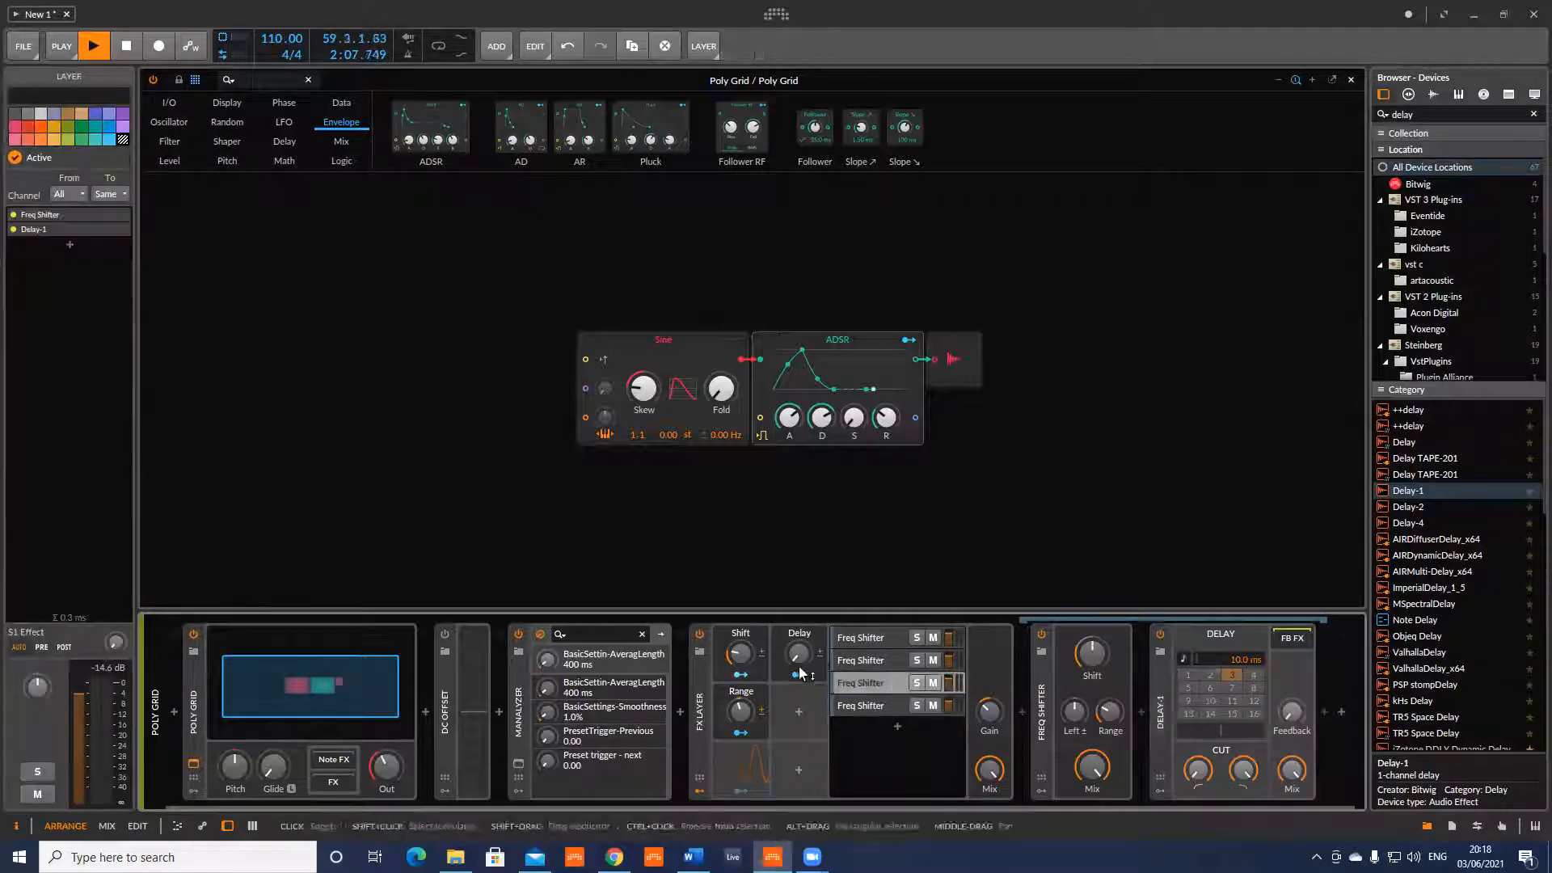
drag(1205, 677, 1249, 661)
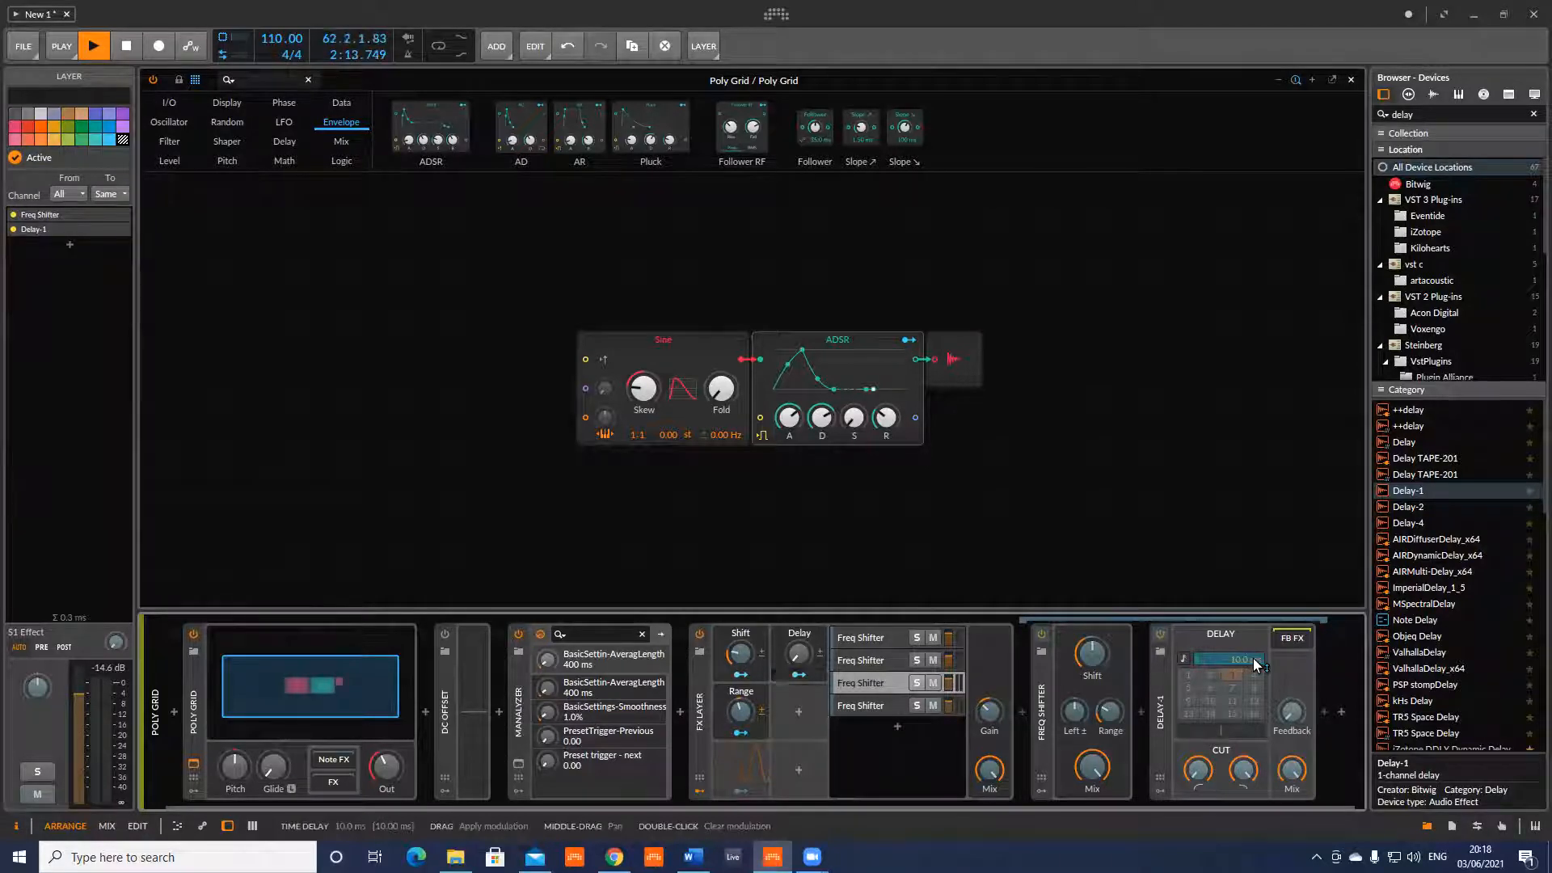
Readjust the Delay macro's modulation amount on the first layer's delay time and bring up the fourth layer's devices.
click(873, 639)
mouse_move(1240, 658)
mouse_down()
mouse_move(1255, 676)
mouse_move(1235, 662)
mouse_up()
click(892, 707)
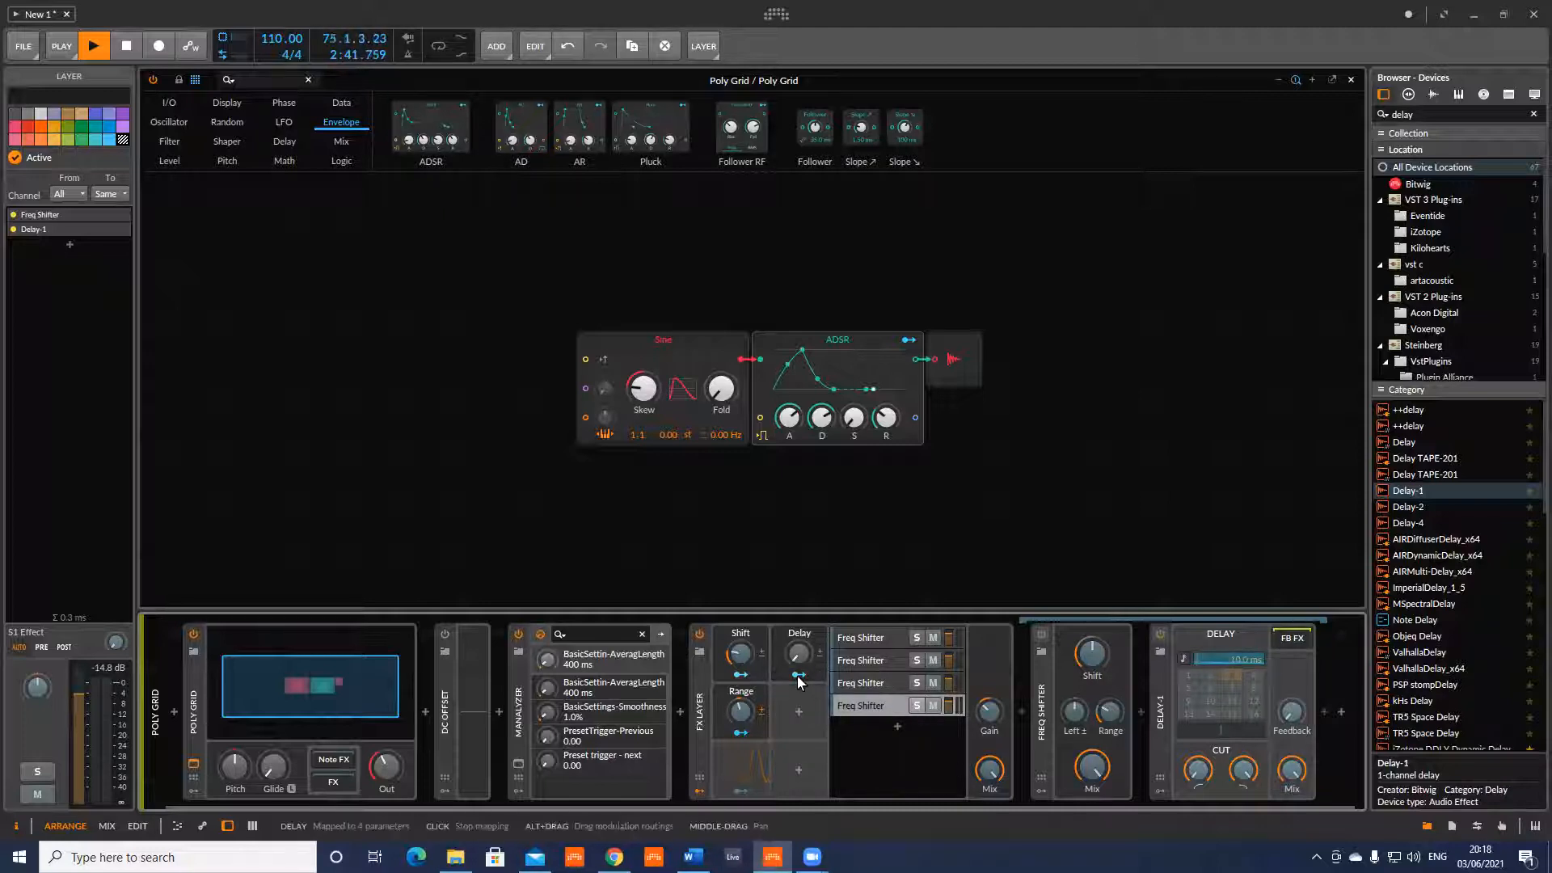
Audition the clip with the FX Layer's Delay macro unchanged and with it set to 38.5%.
key(space)
key(space)
drag(797, 667, 801, 663)
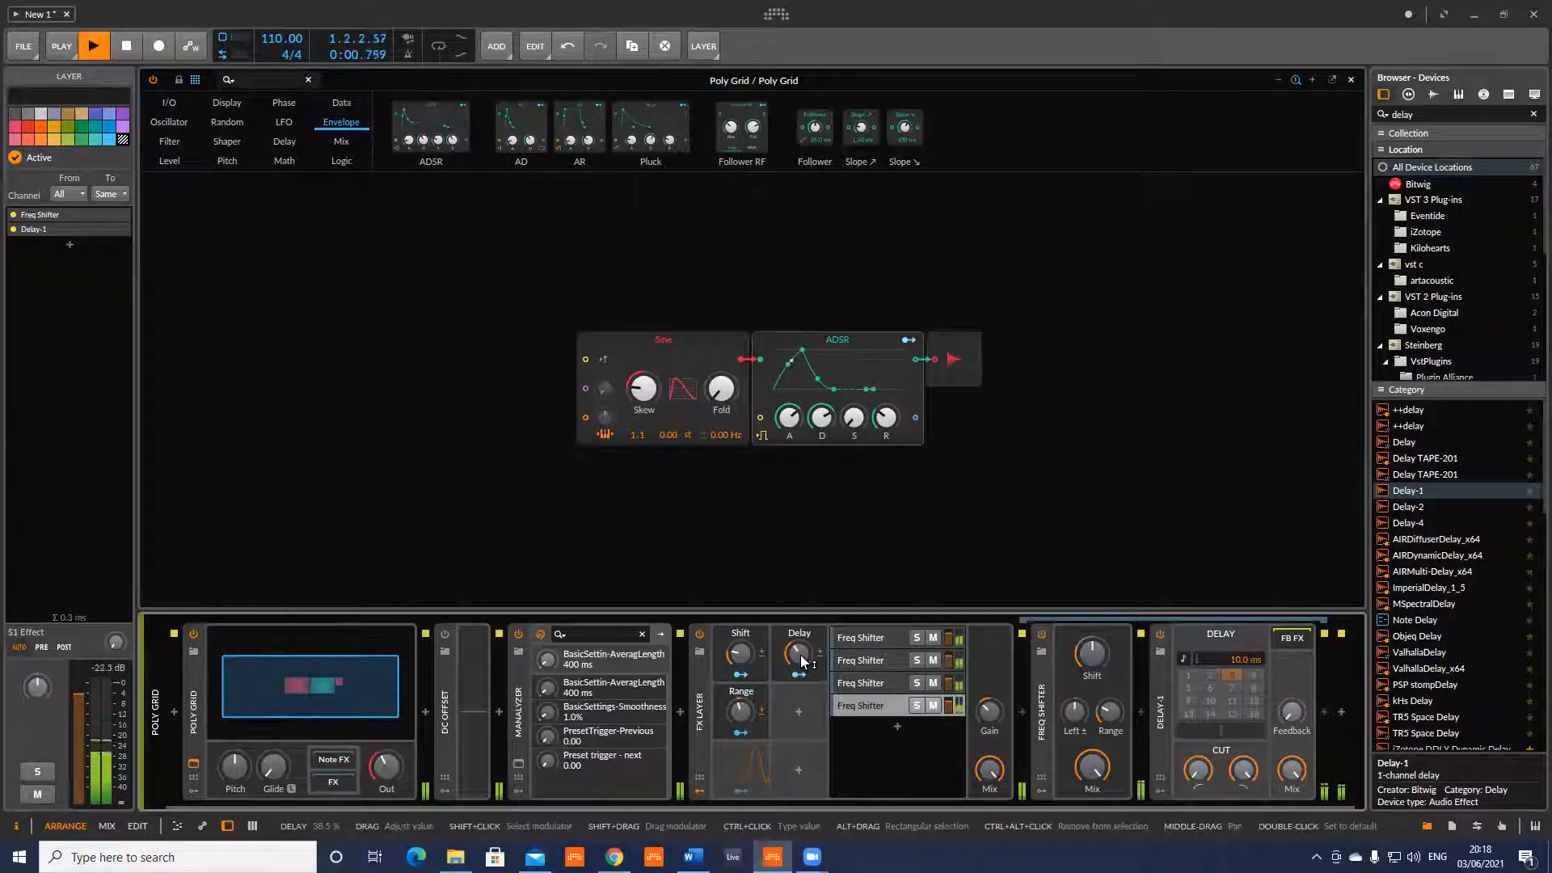
key(space)
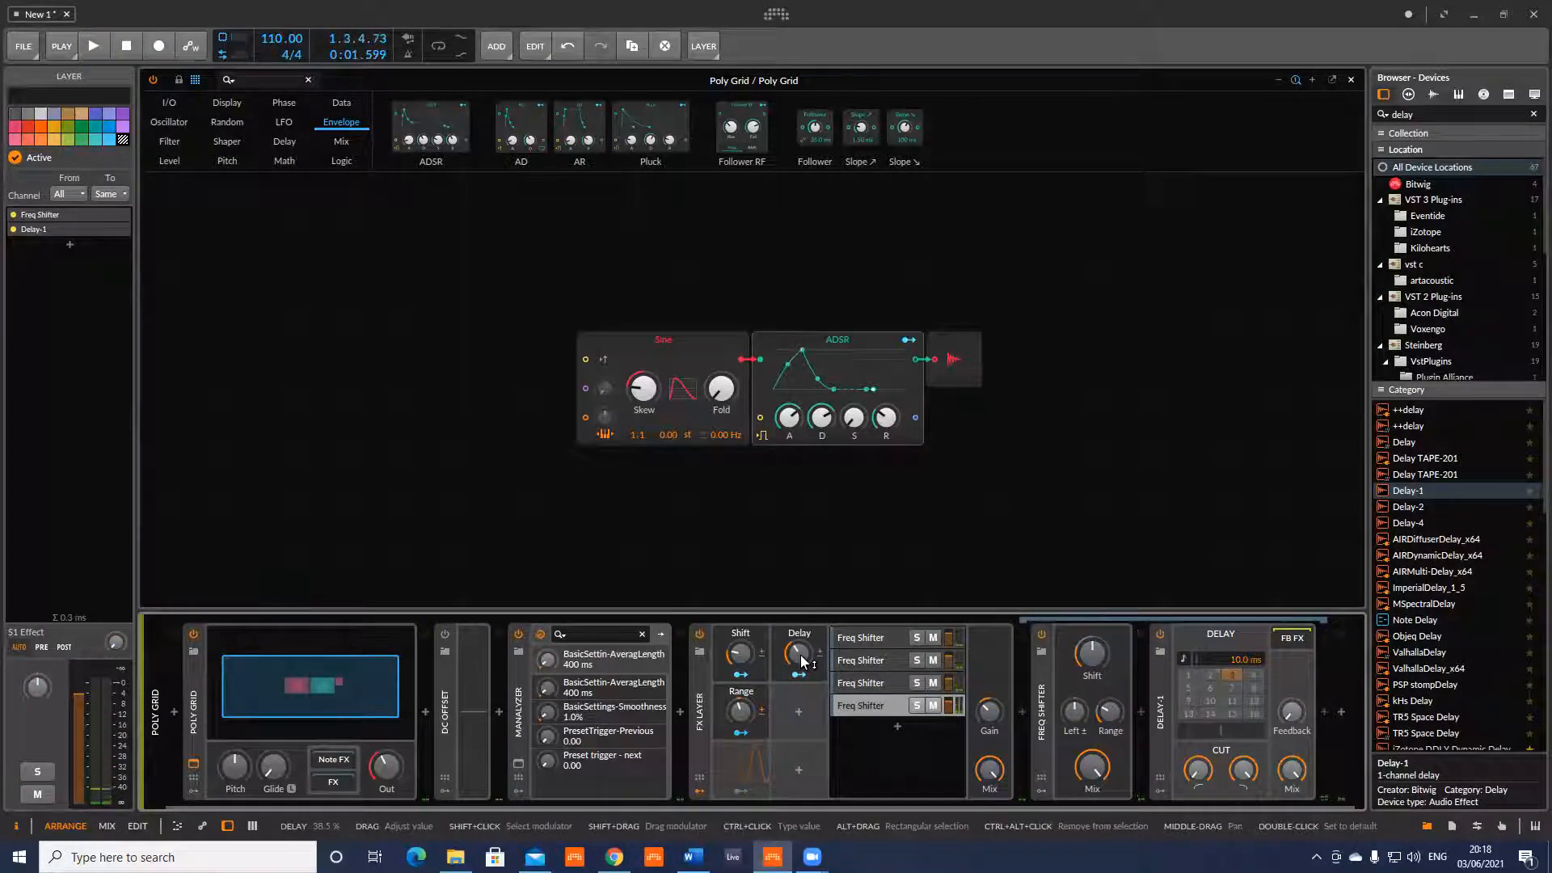
key(space)
key(space)
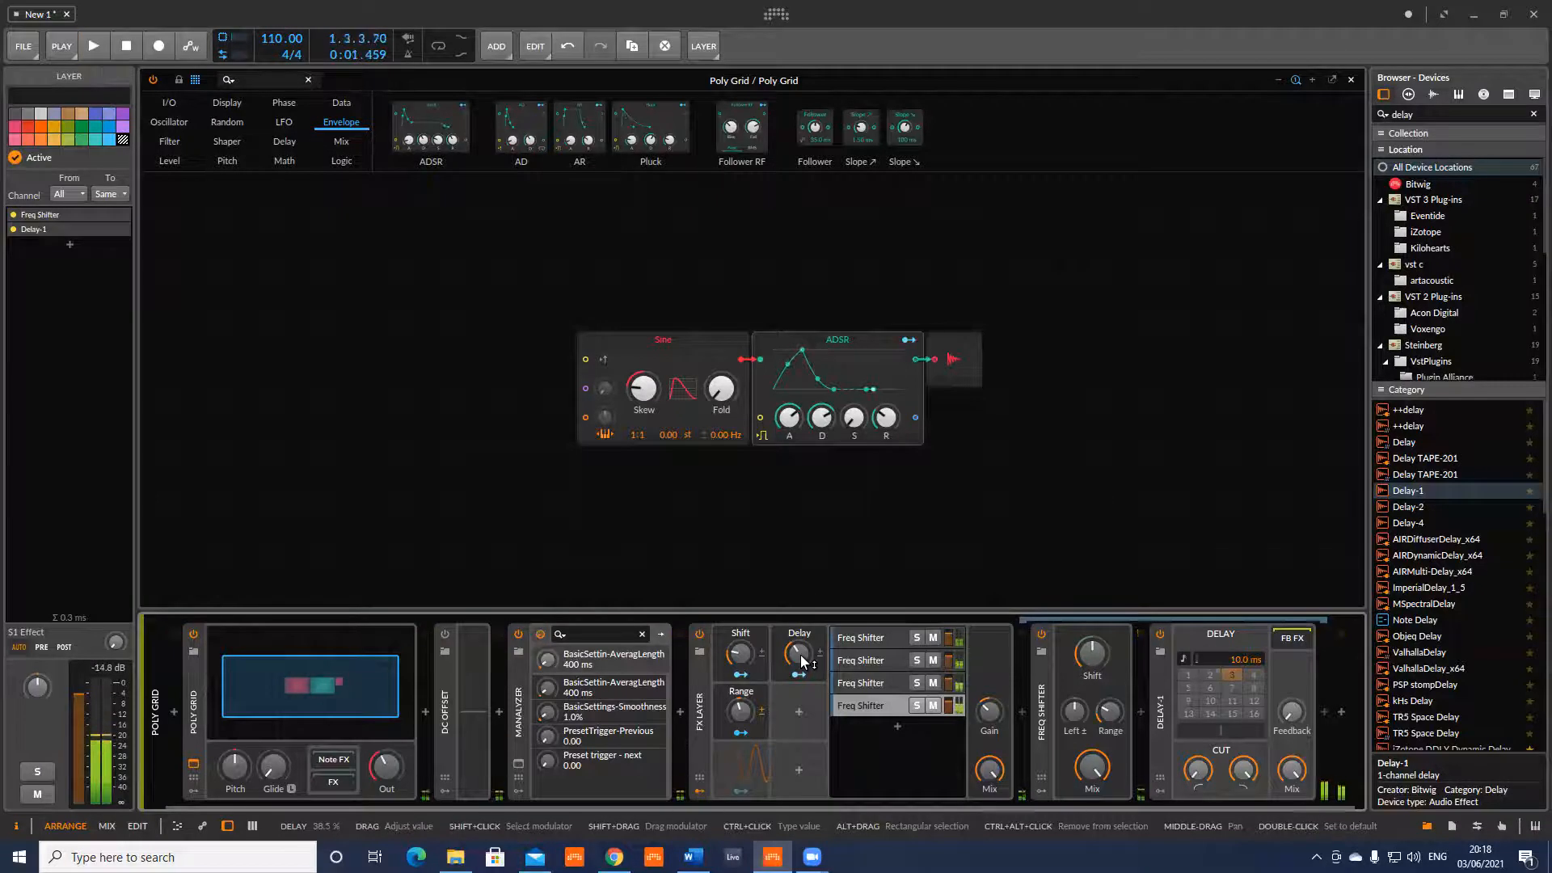
Set the FX Layer's Delay macro to 77.0% and audition the clip.
drag(803, 661, 803, 643)
key(space)
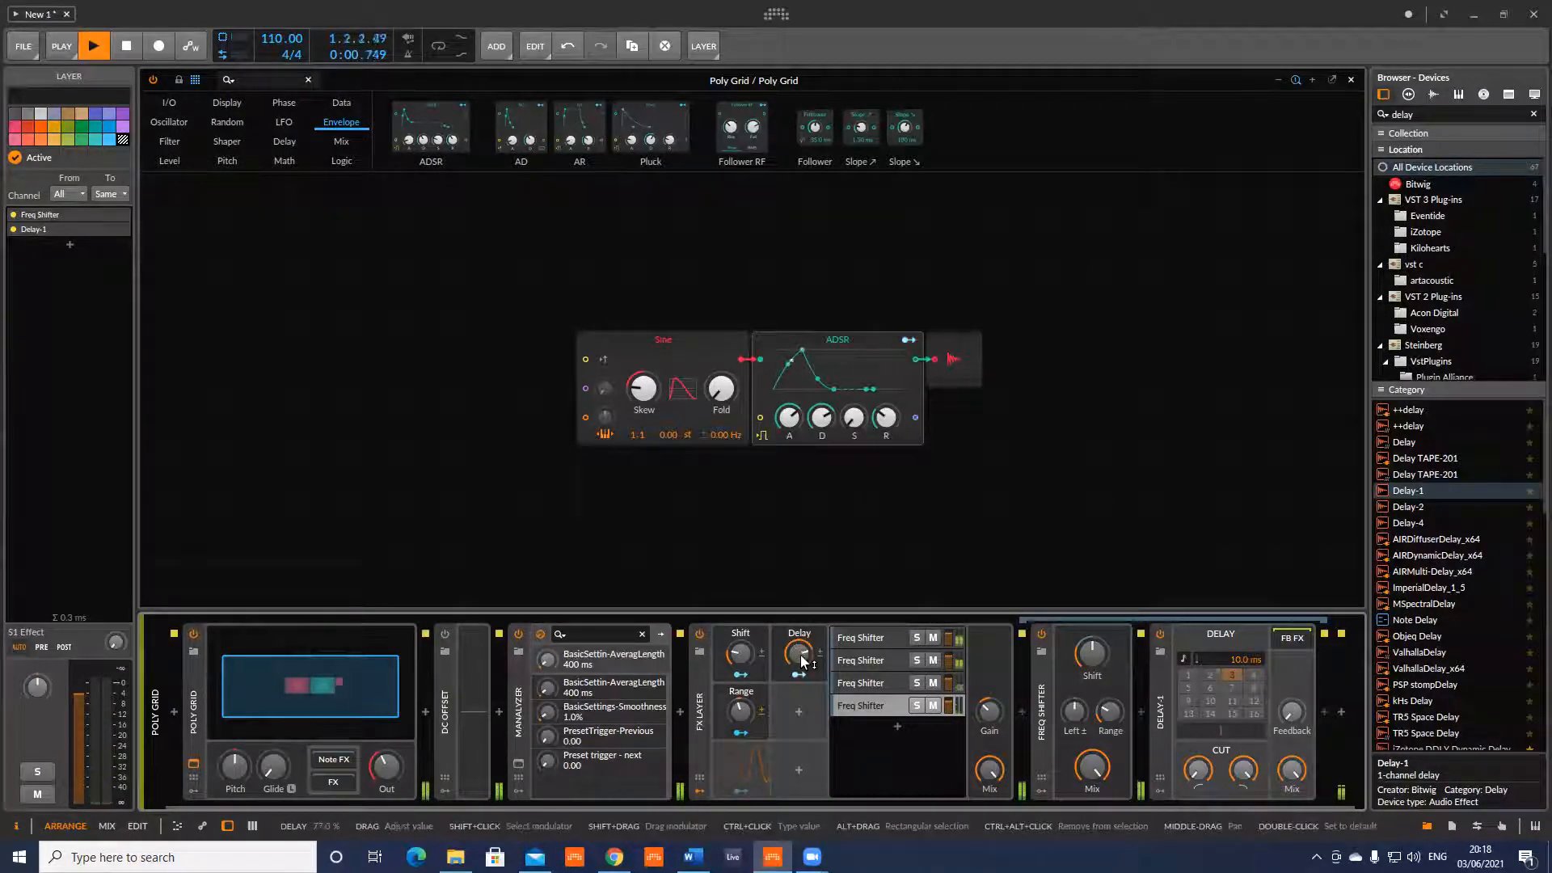
key(space)
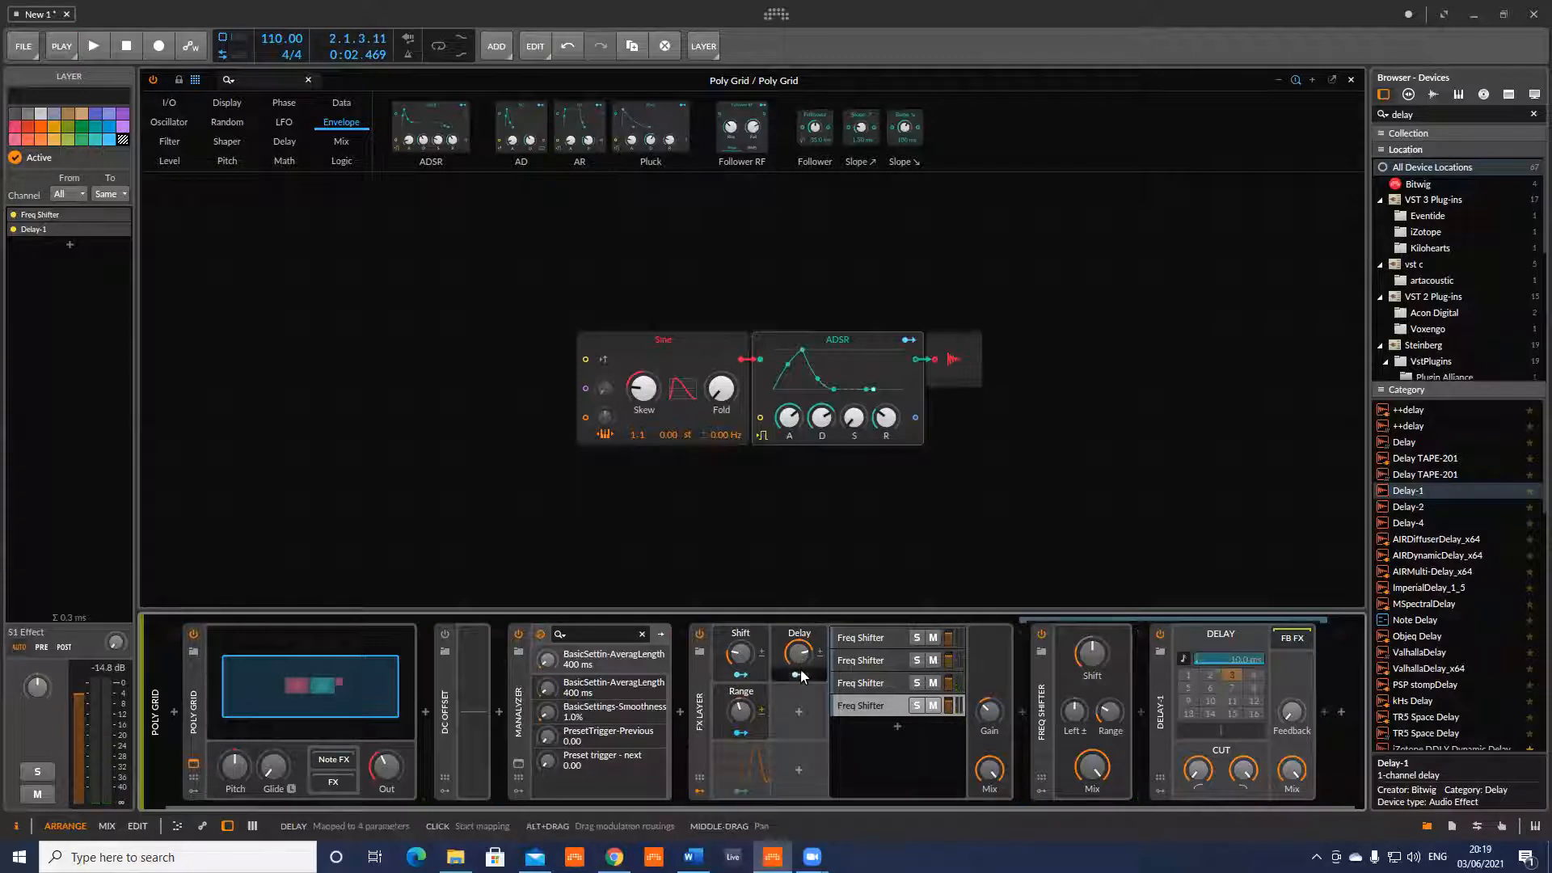
Compare the clip's sound with the FX Layer switched off and switched back on.
click(699, 635)
key(space)
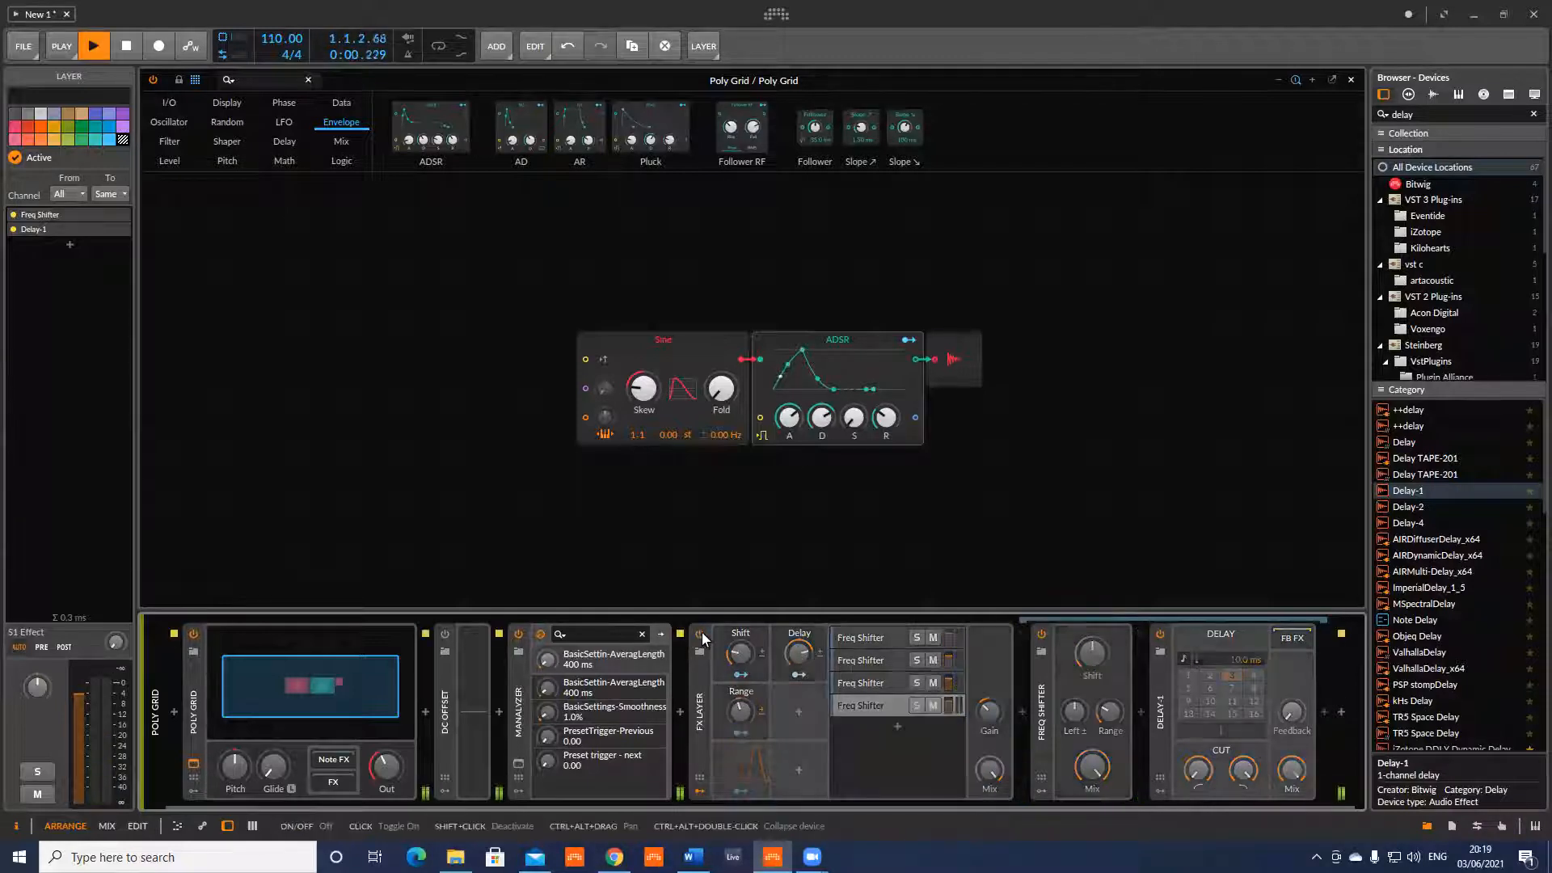
key(space)
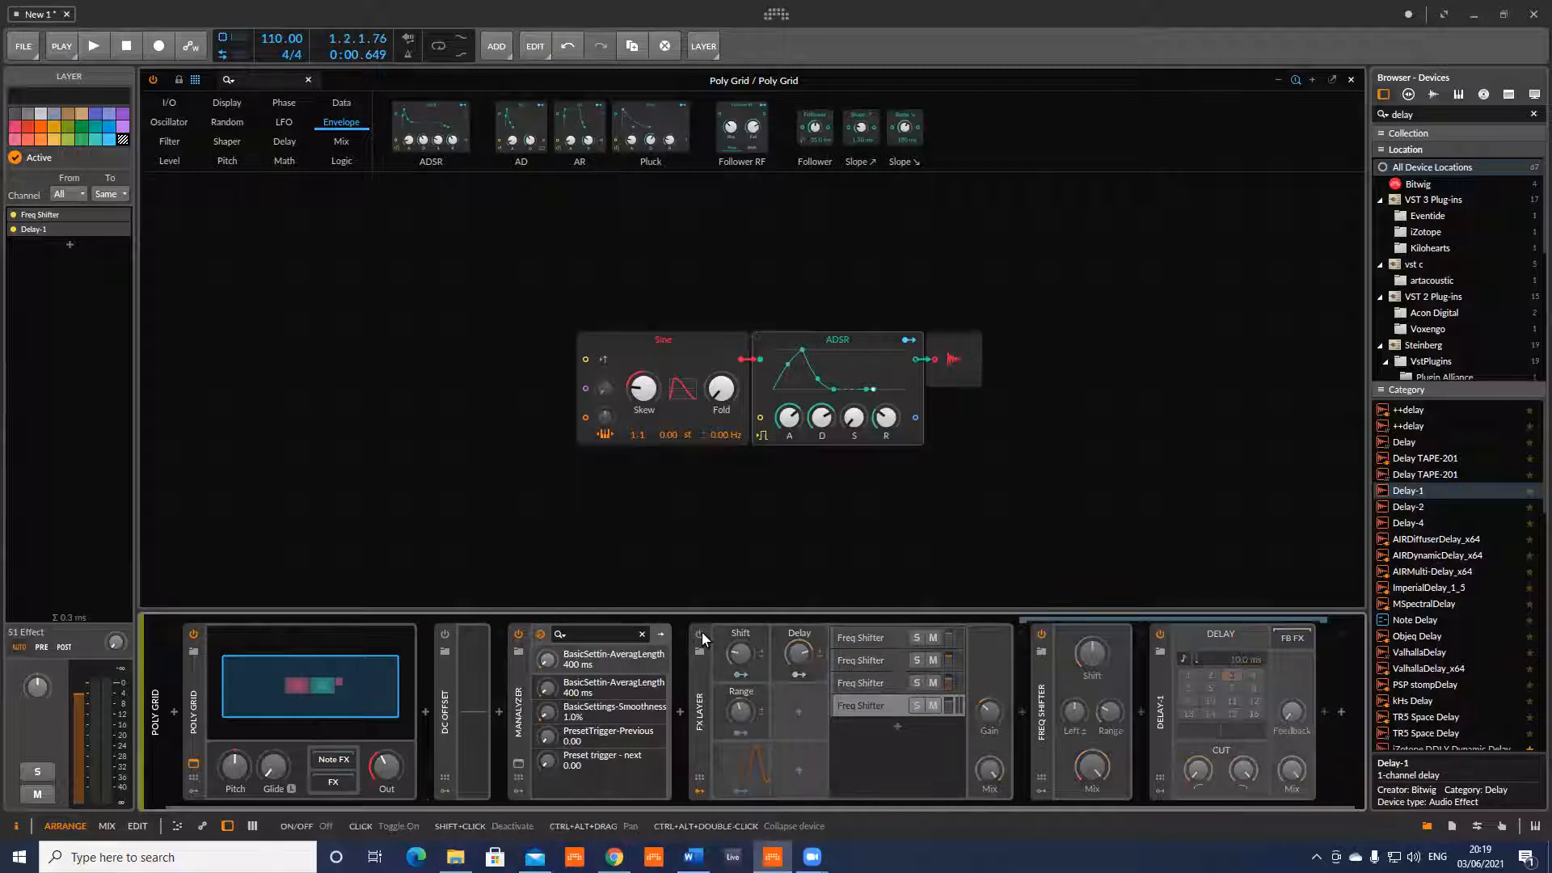
click(700, 635)
key(space)
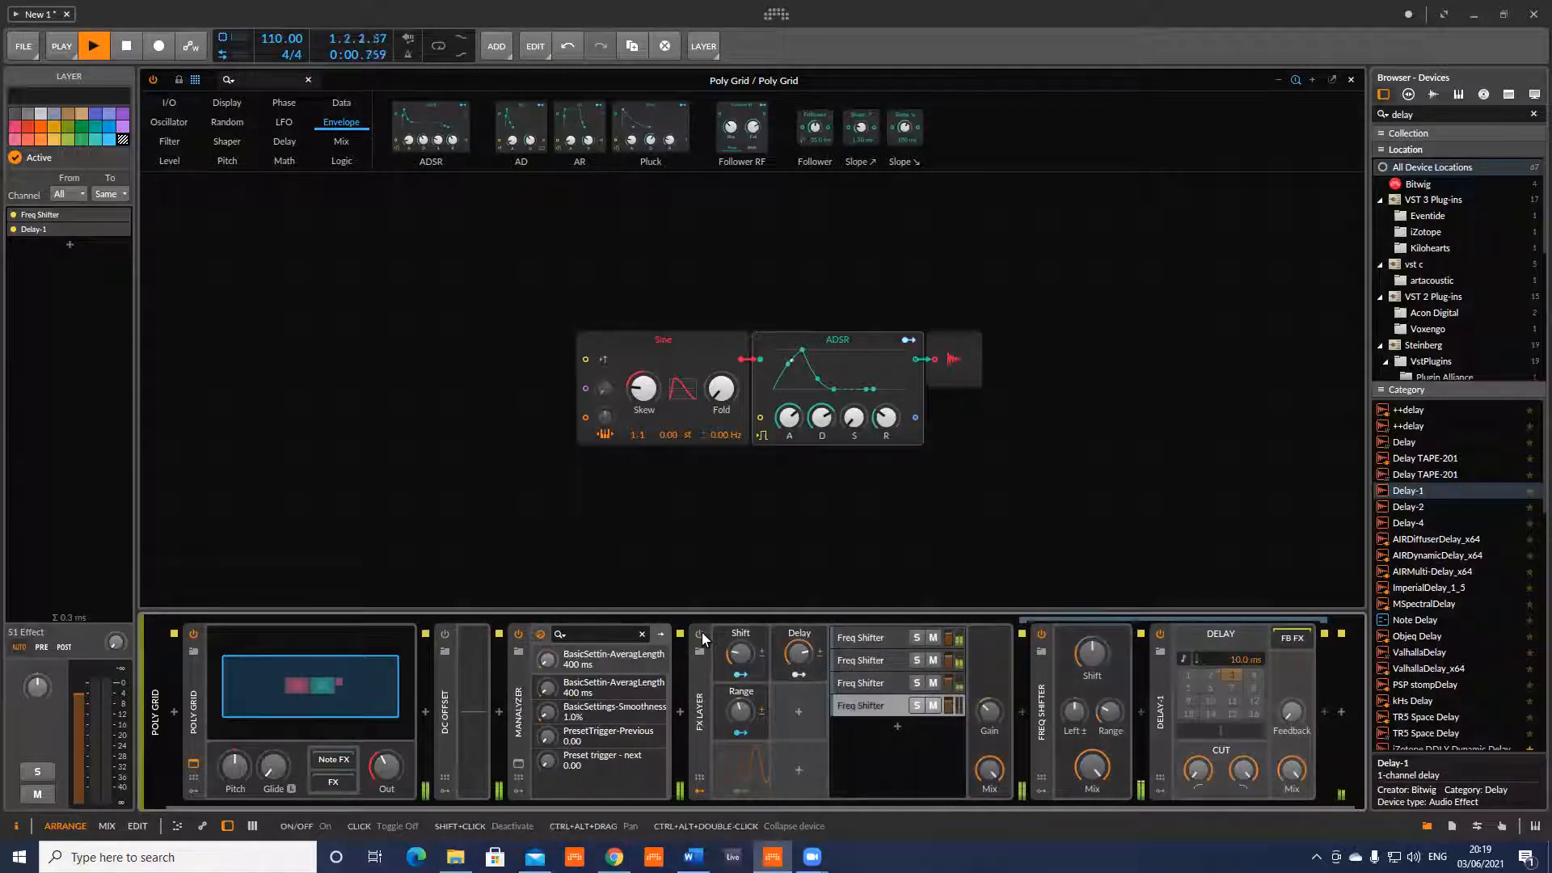
key(space)
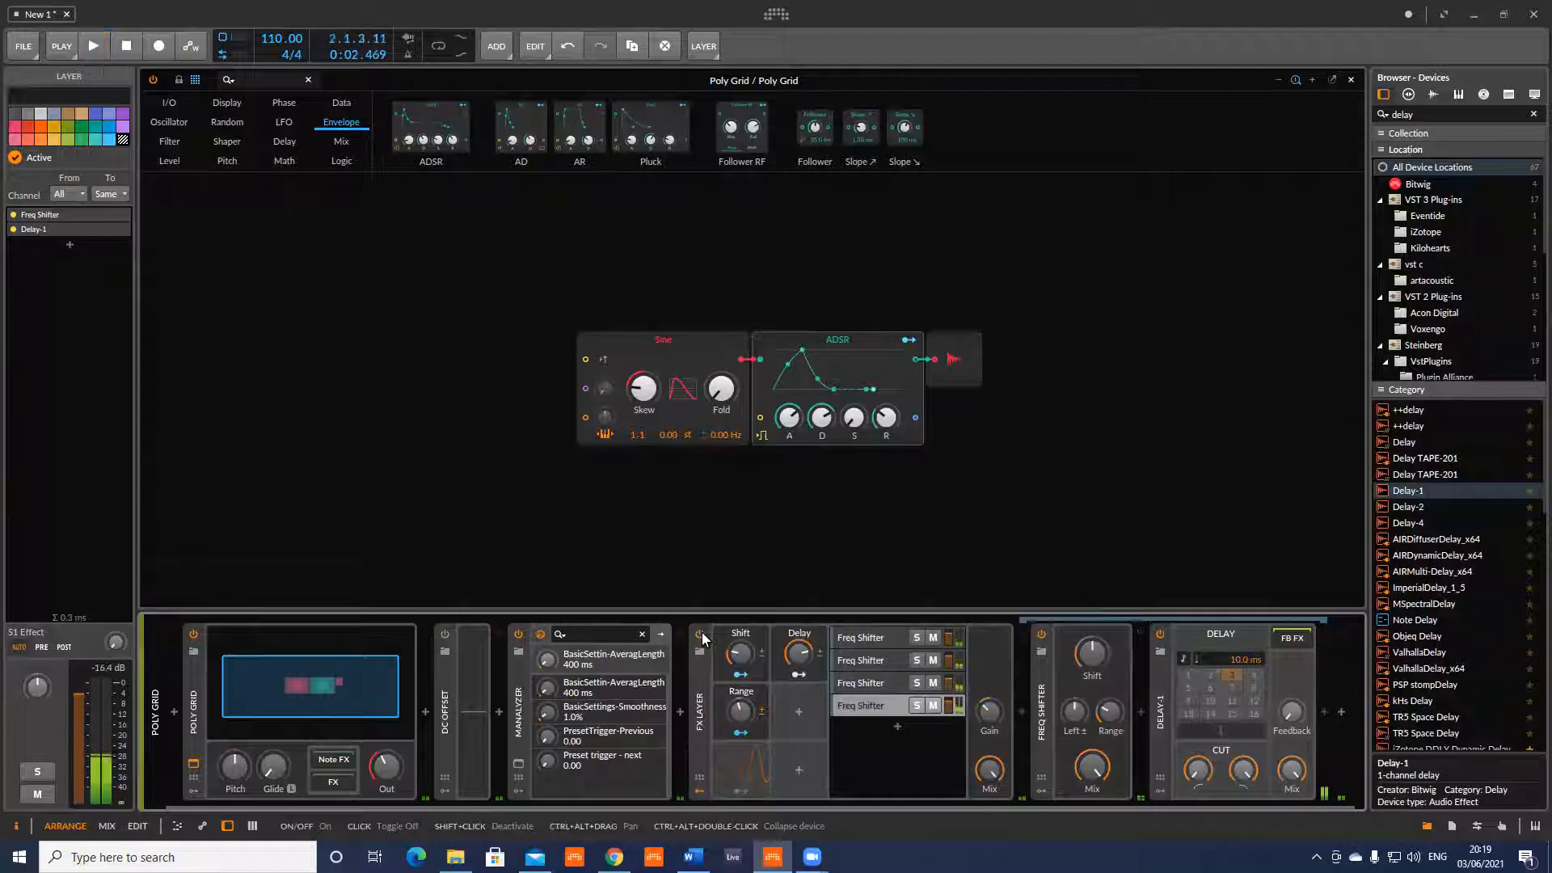
key(space)
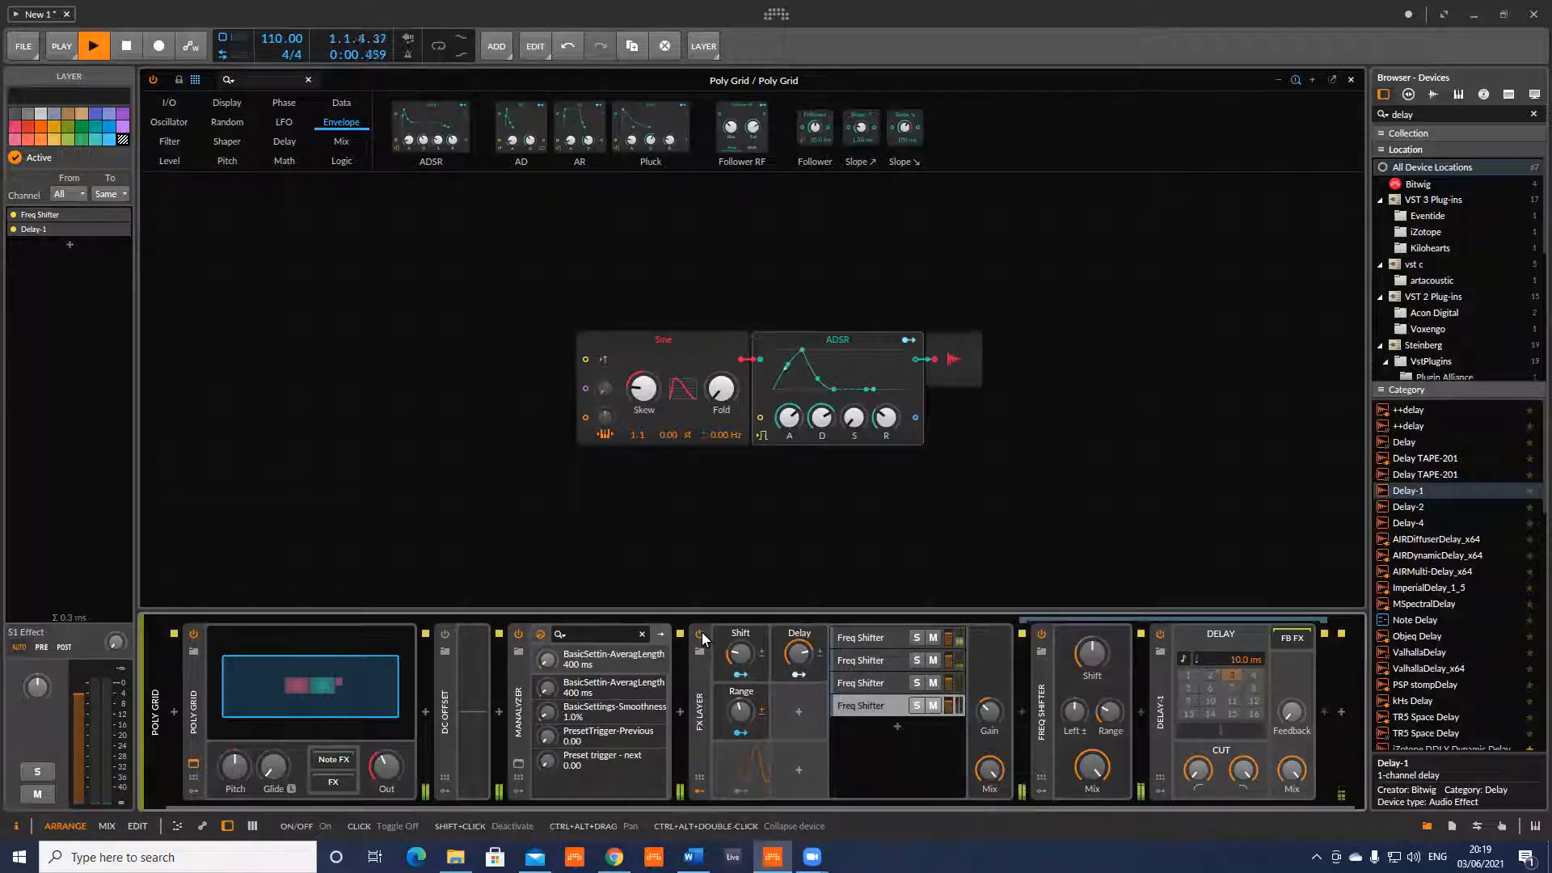
key(space)
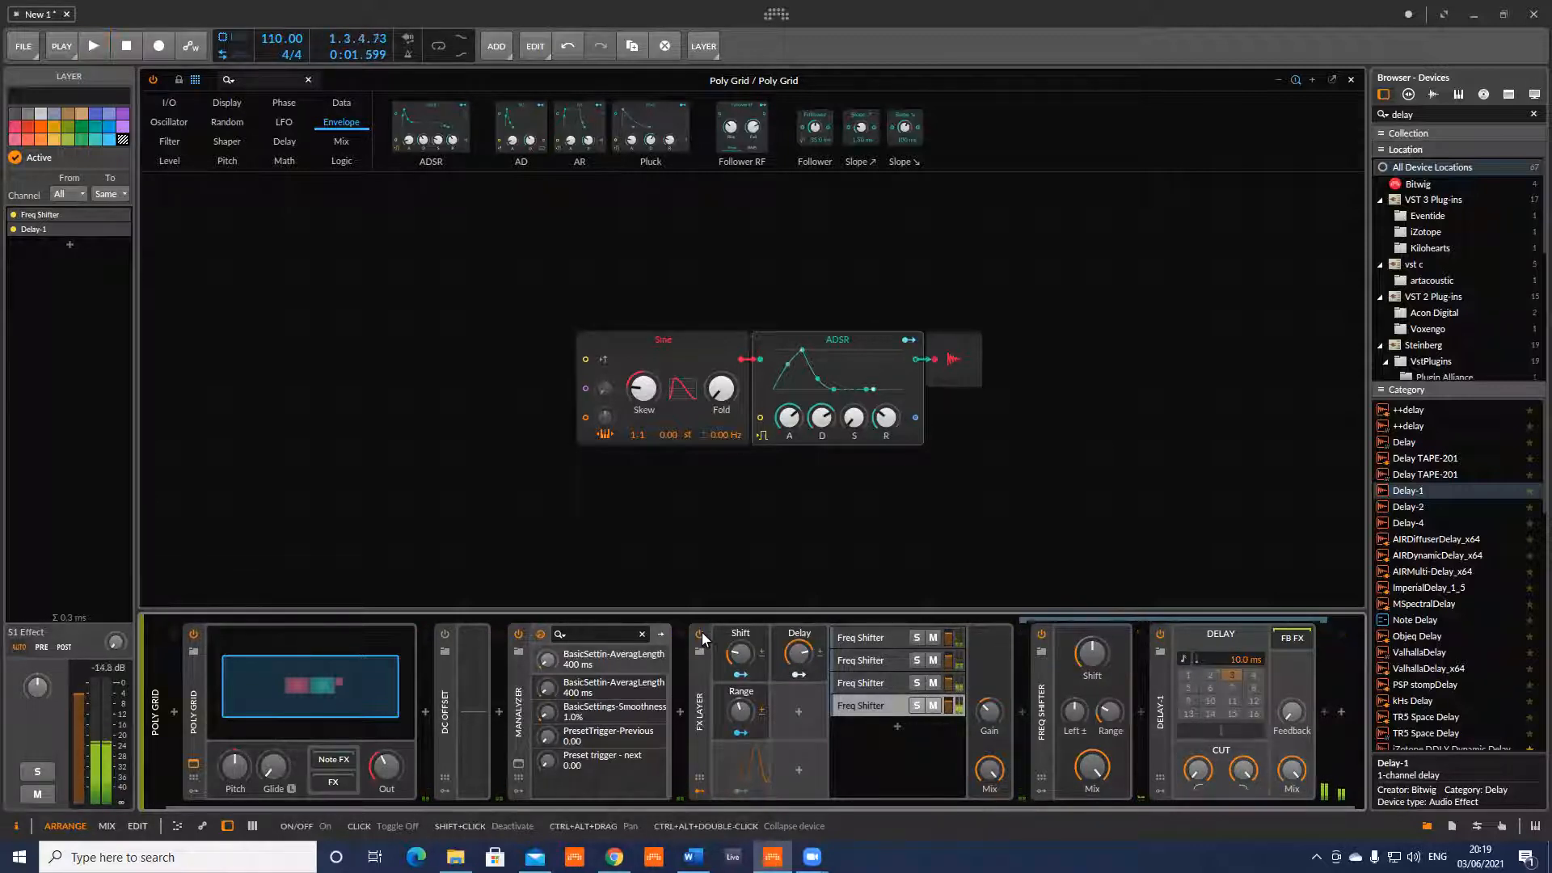
key(space)
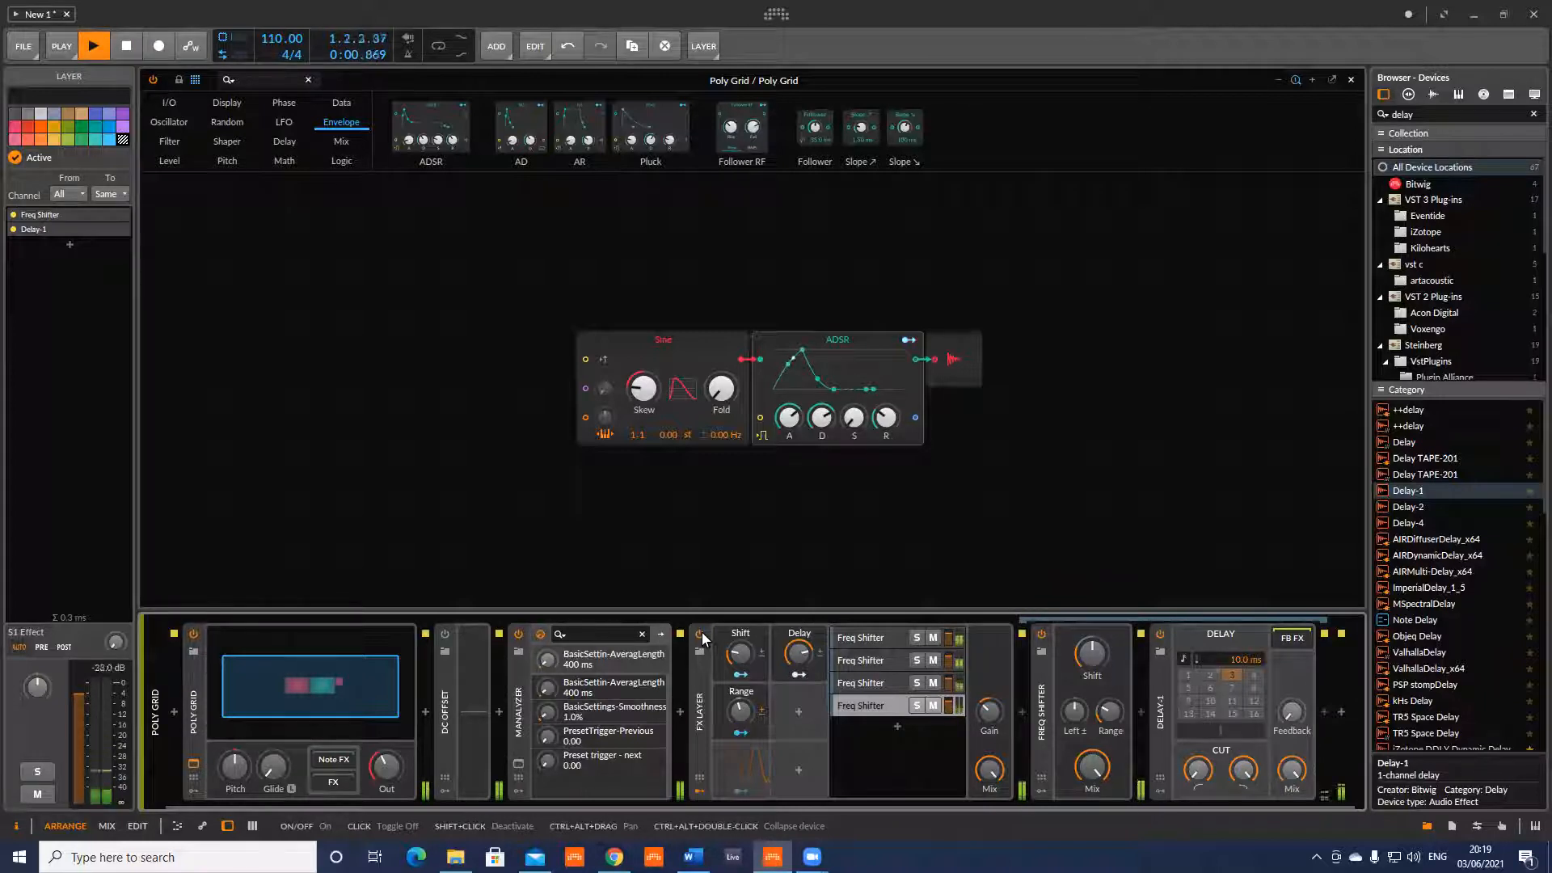
key(space)
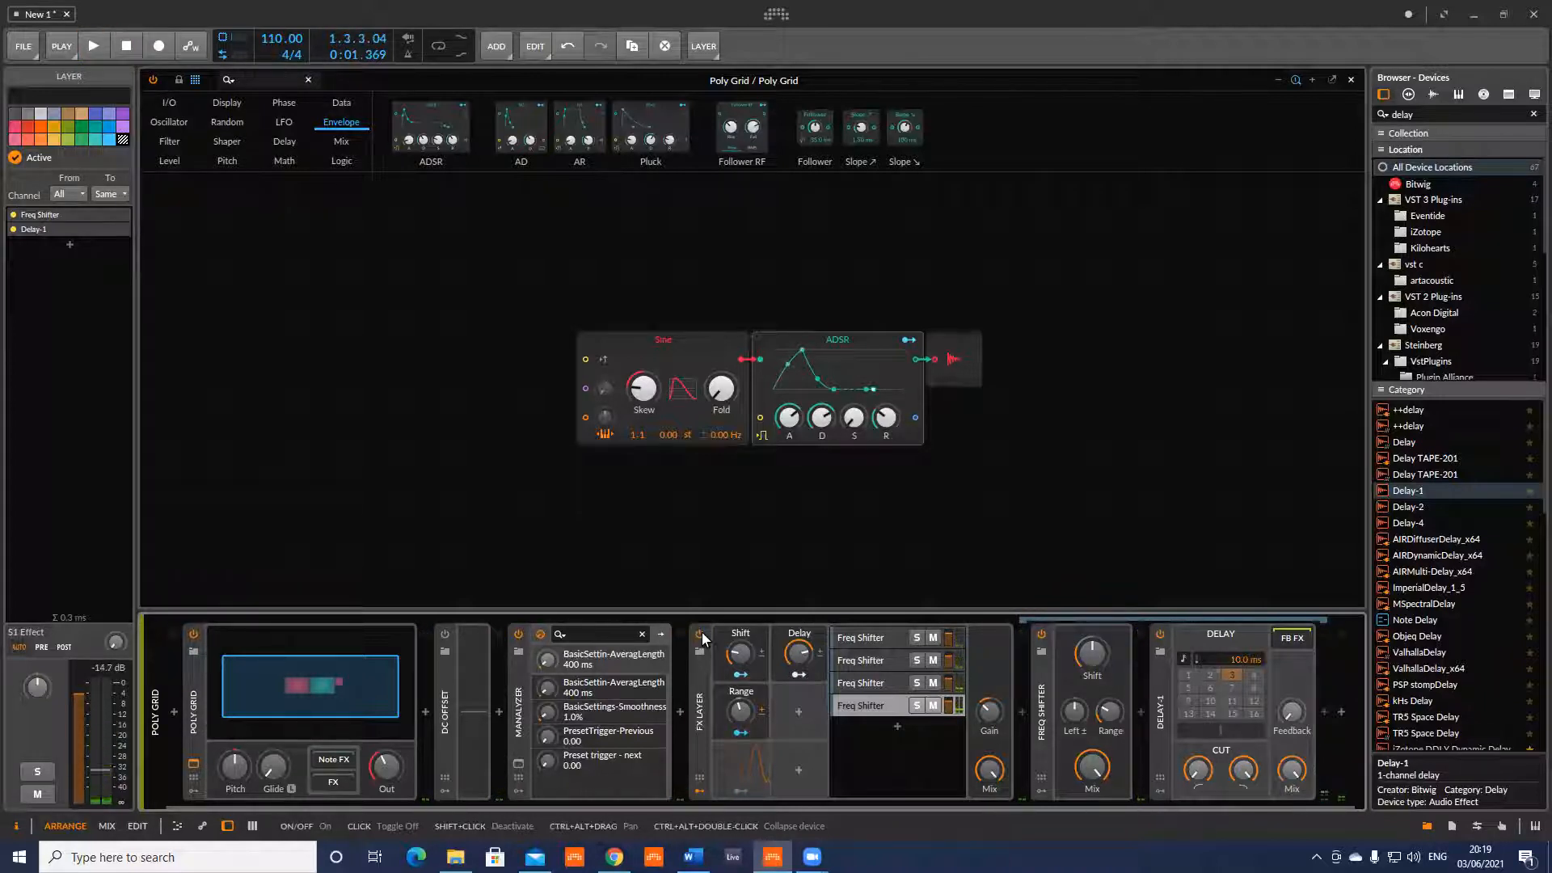
Close the Poly Grid editor to show the arrangement and play the clip.
click(1351, 80)
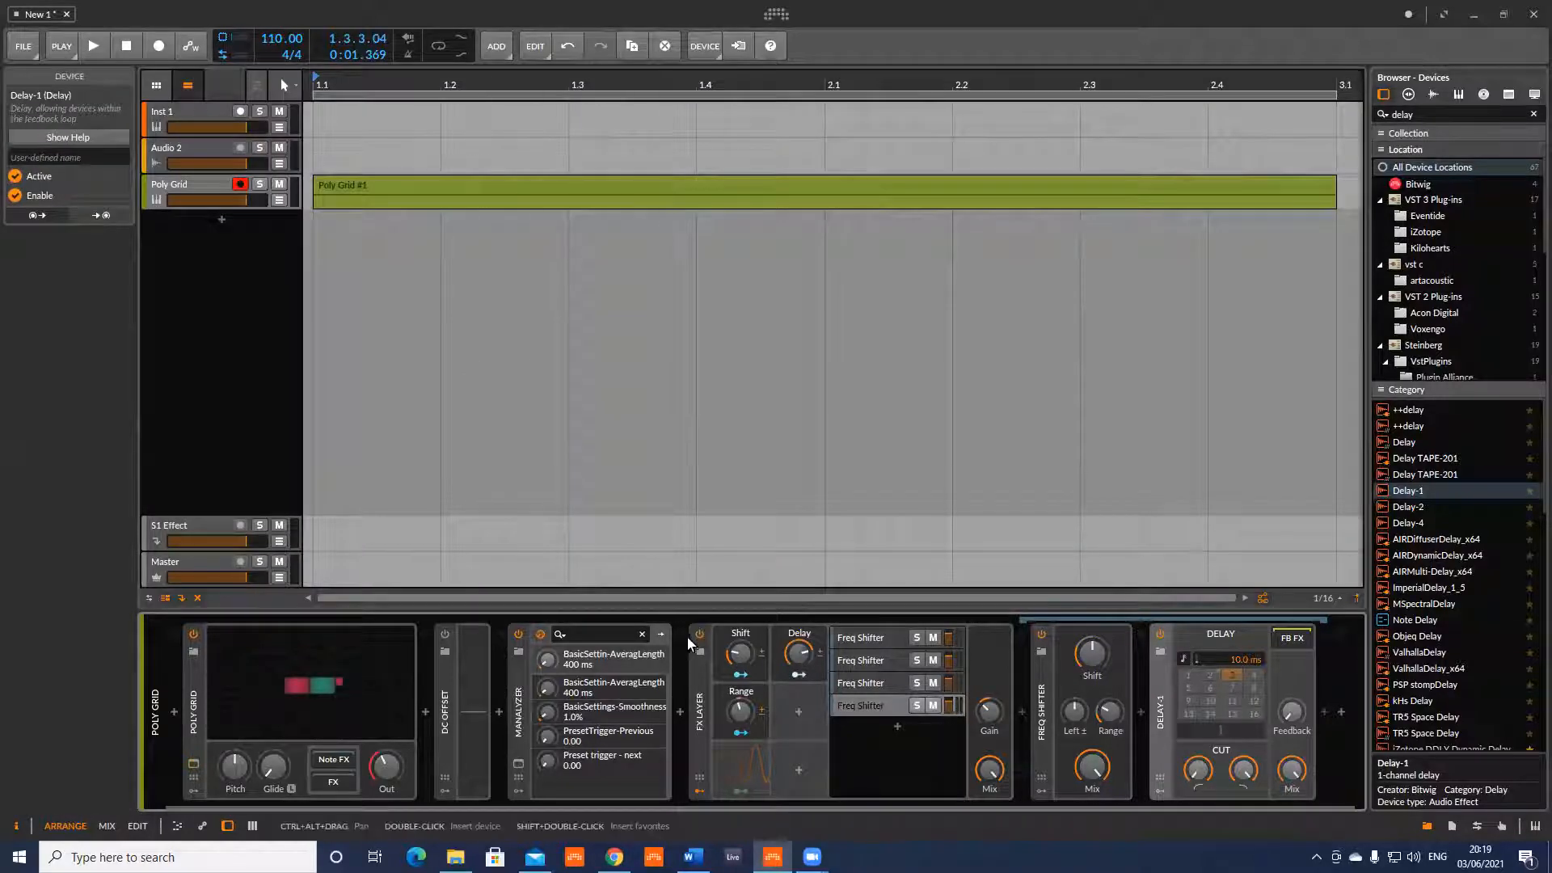
key(space)
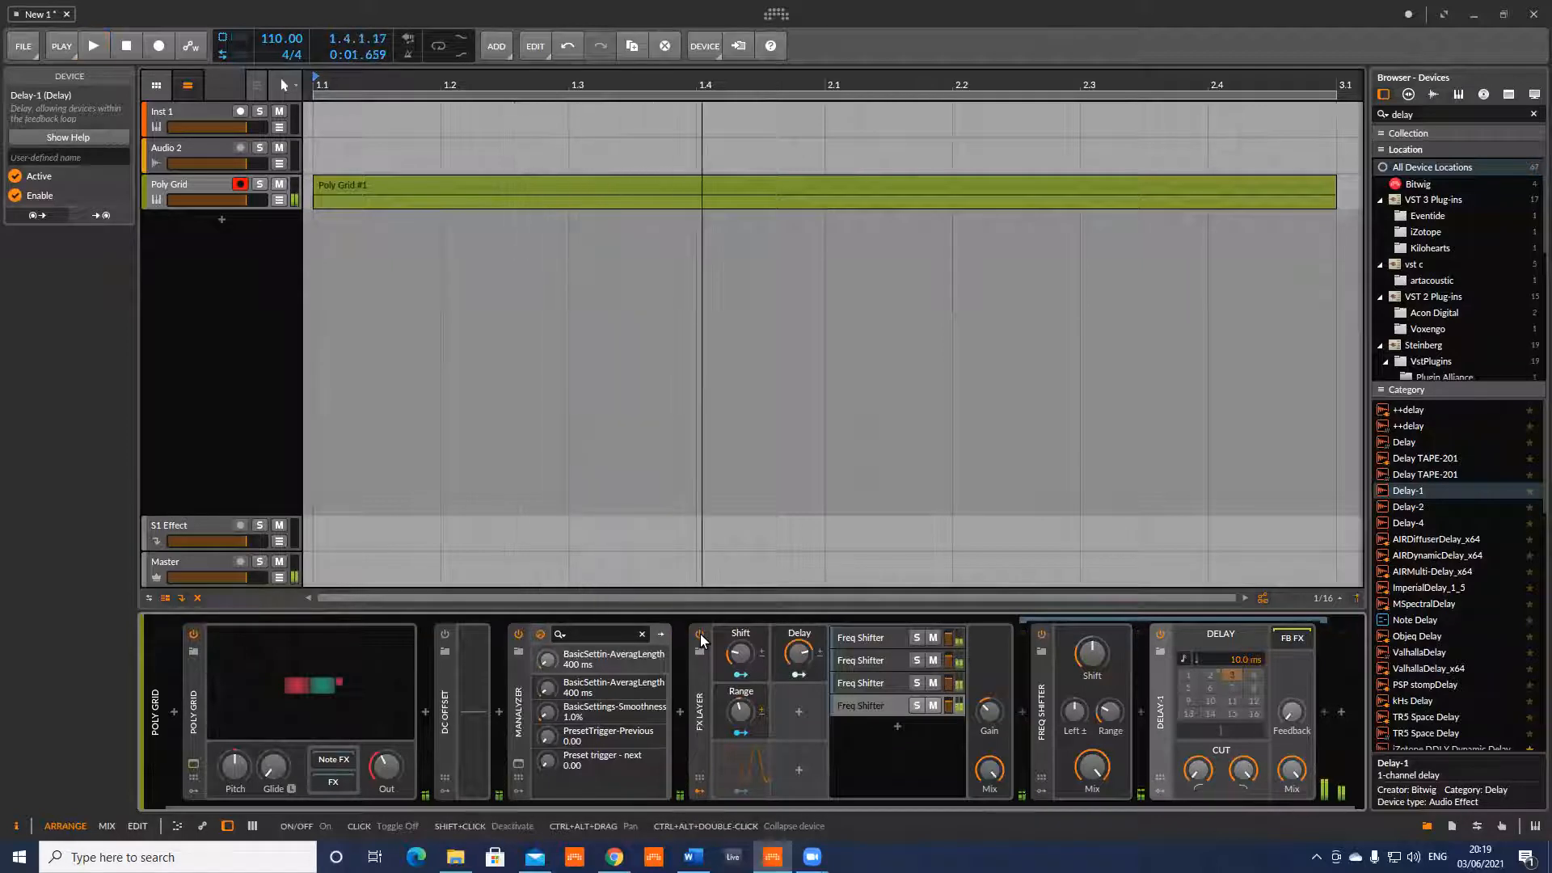
key(space)
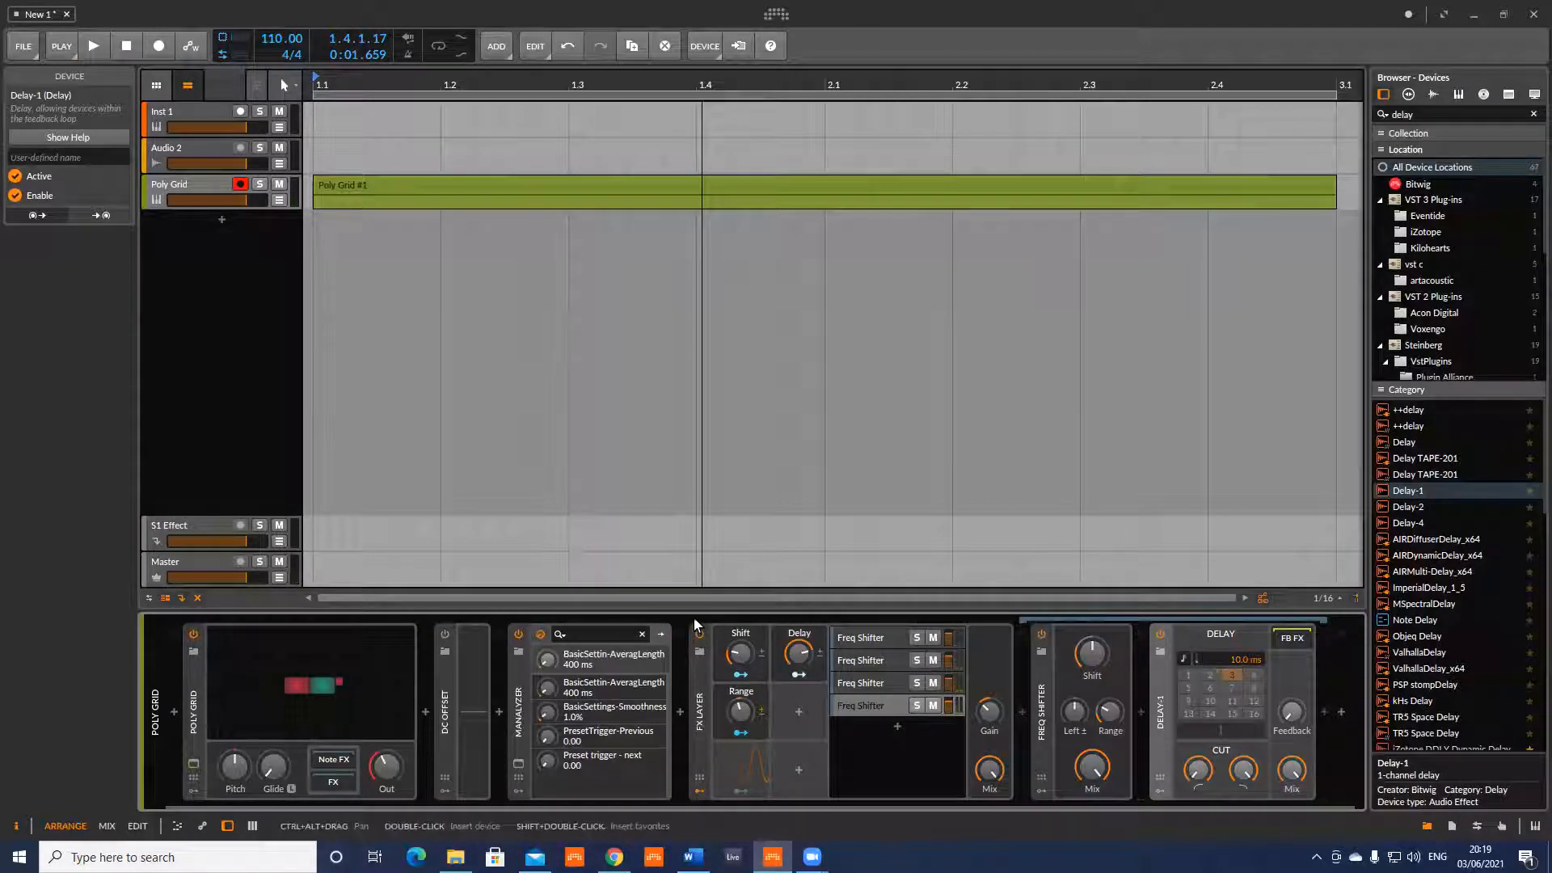
Audition the clip with the Delay macro lowered to 29.0% and to 0%.
drag(803, 667, 803, 661)
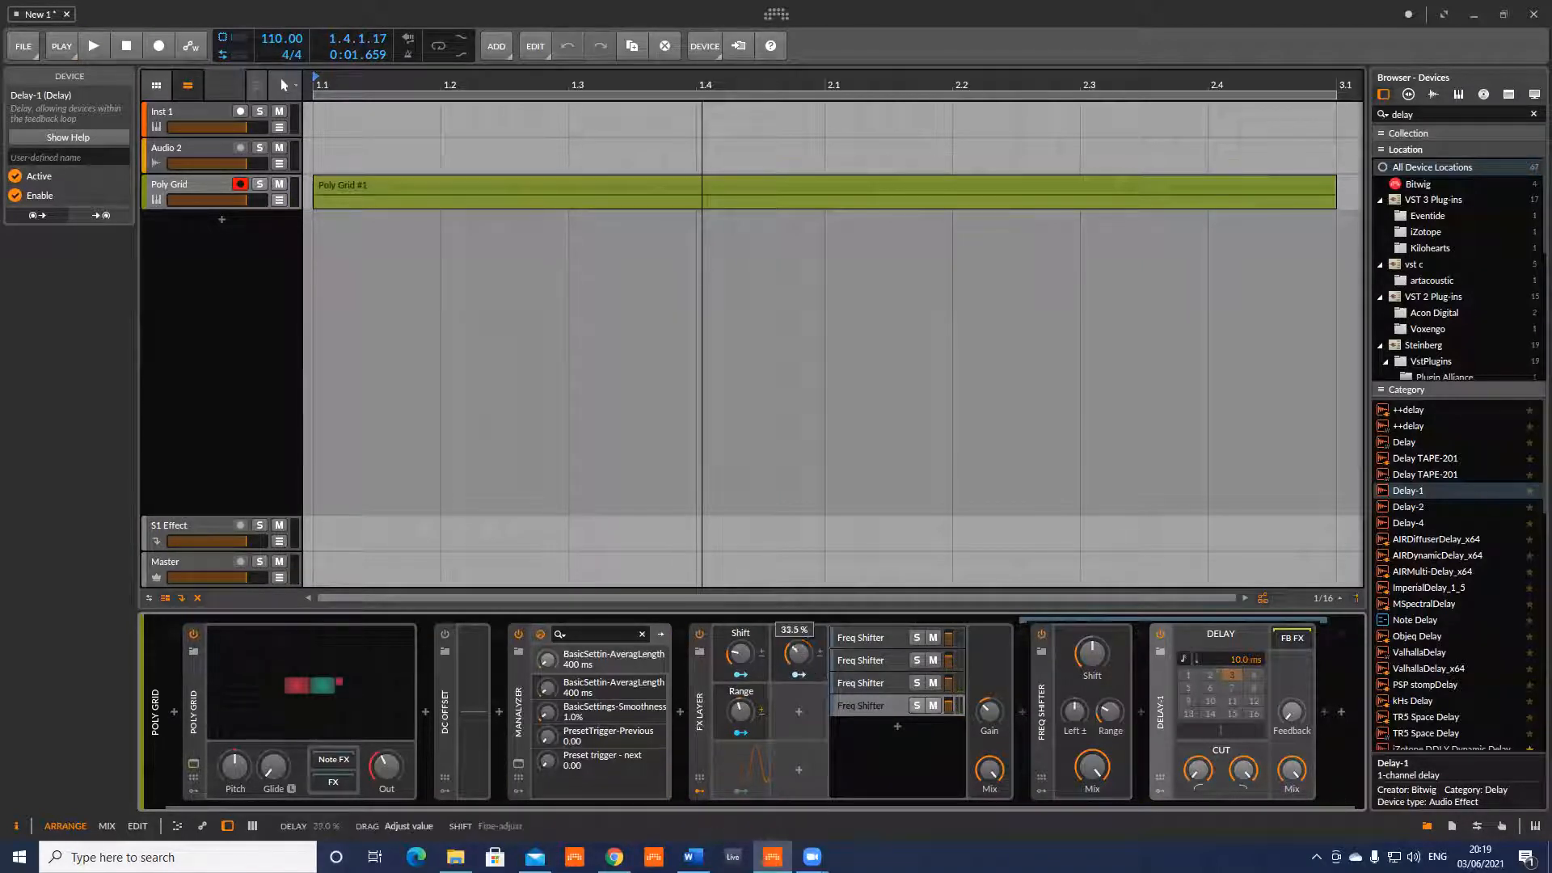
key(space)
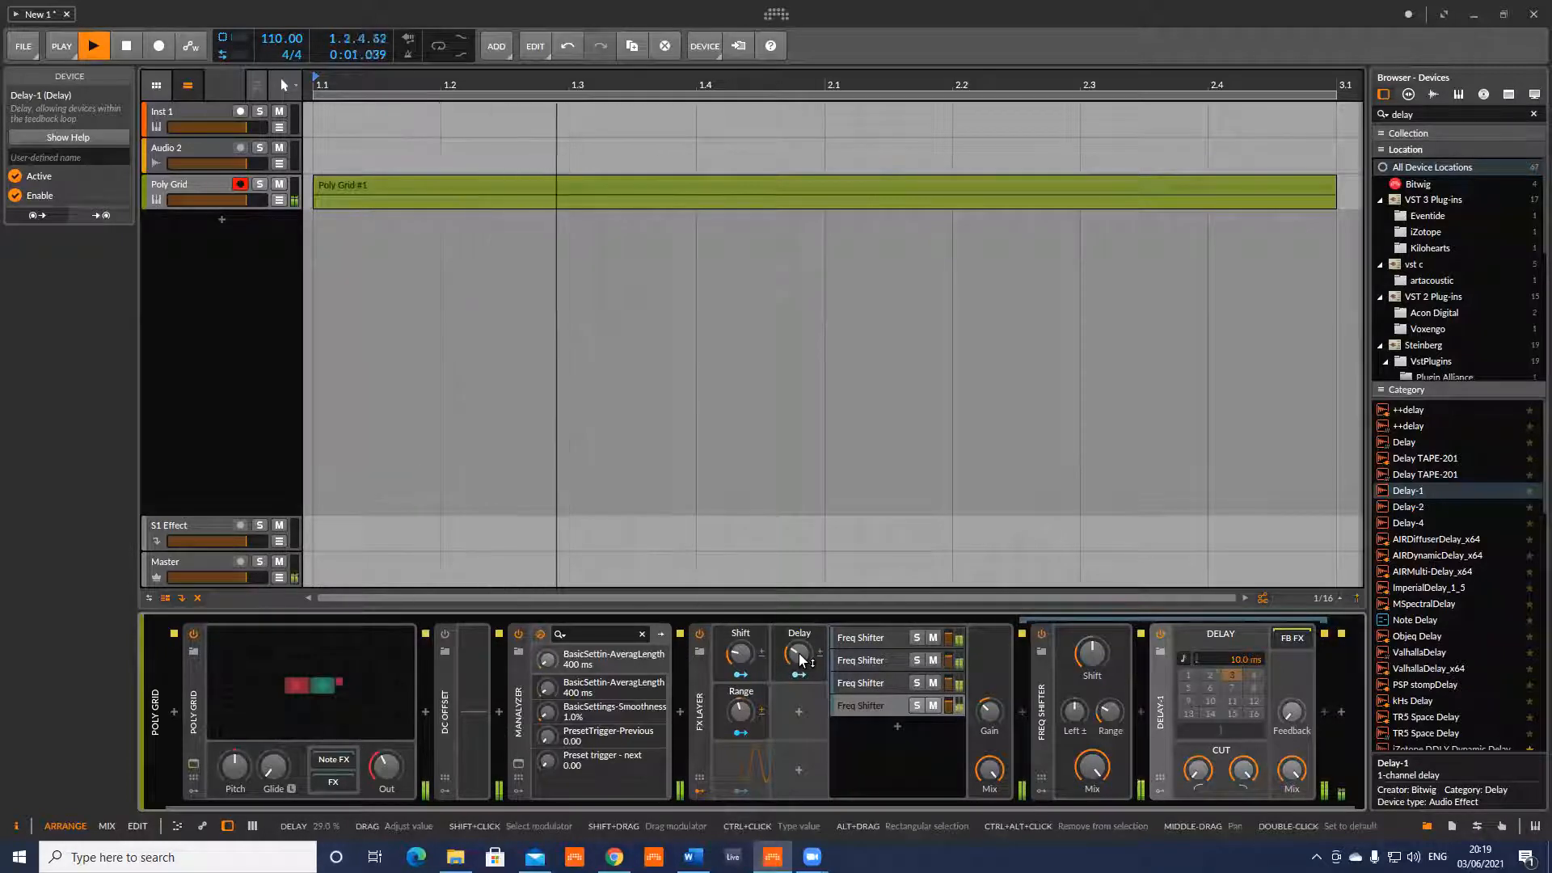
key(space)
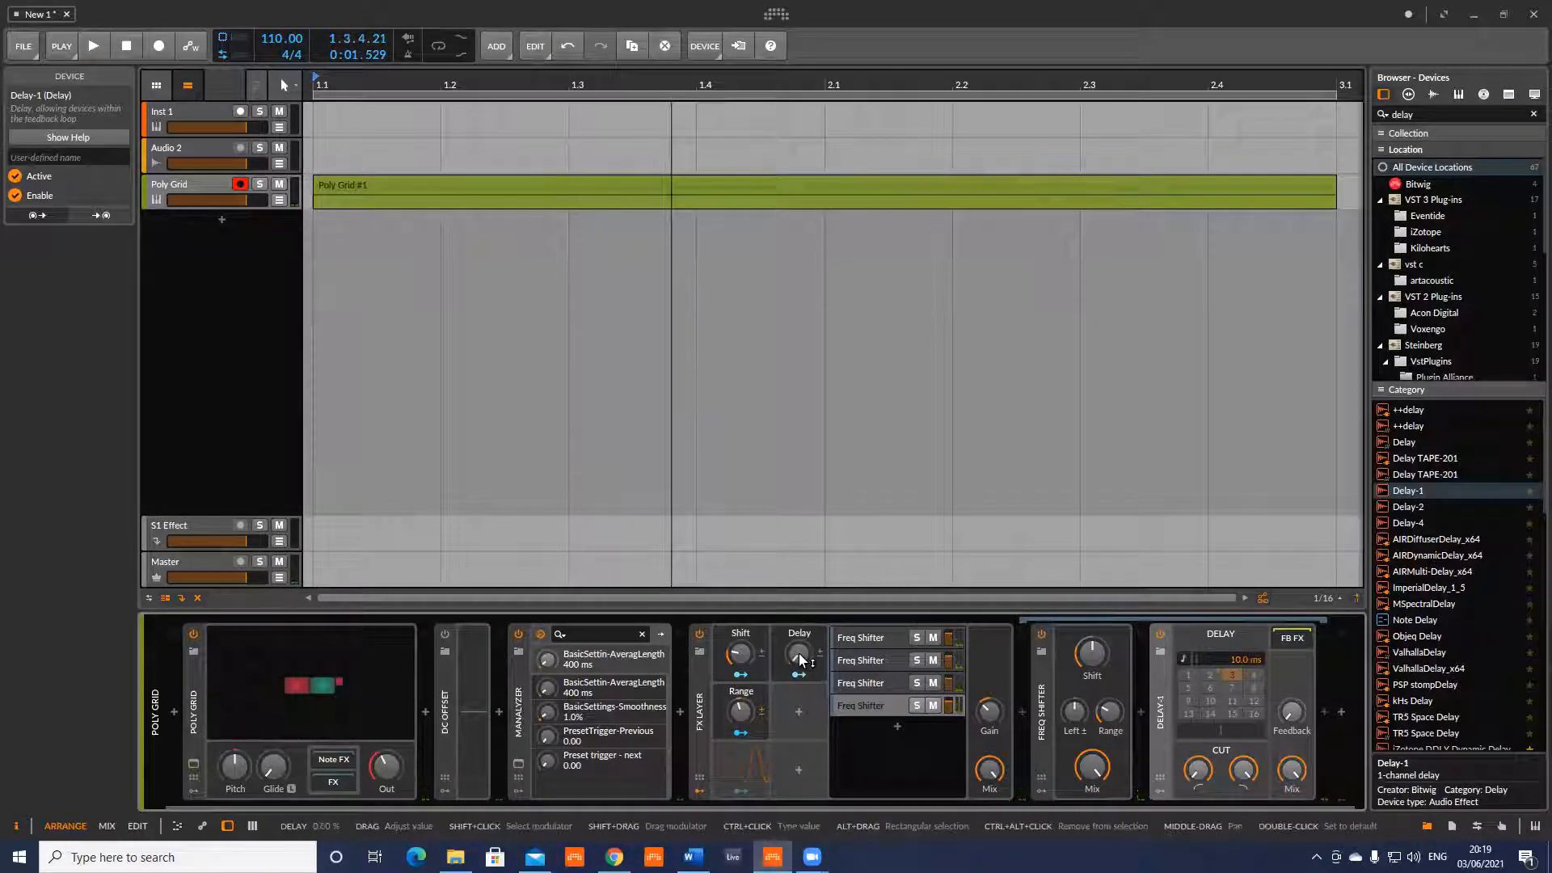
key(space)
key(space)
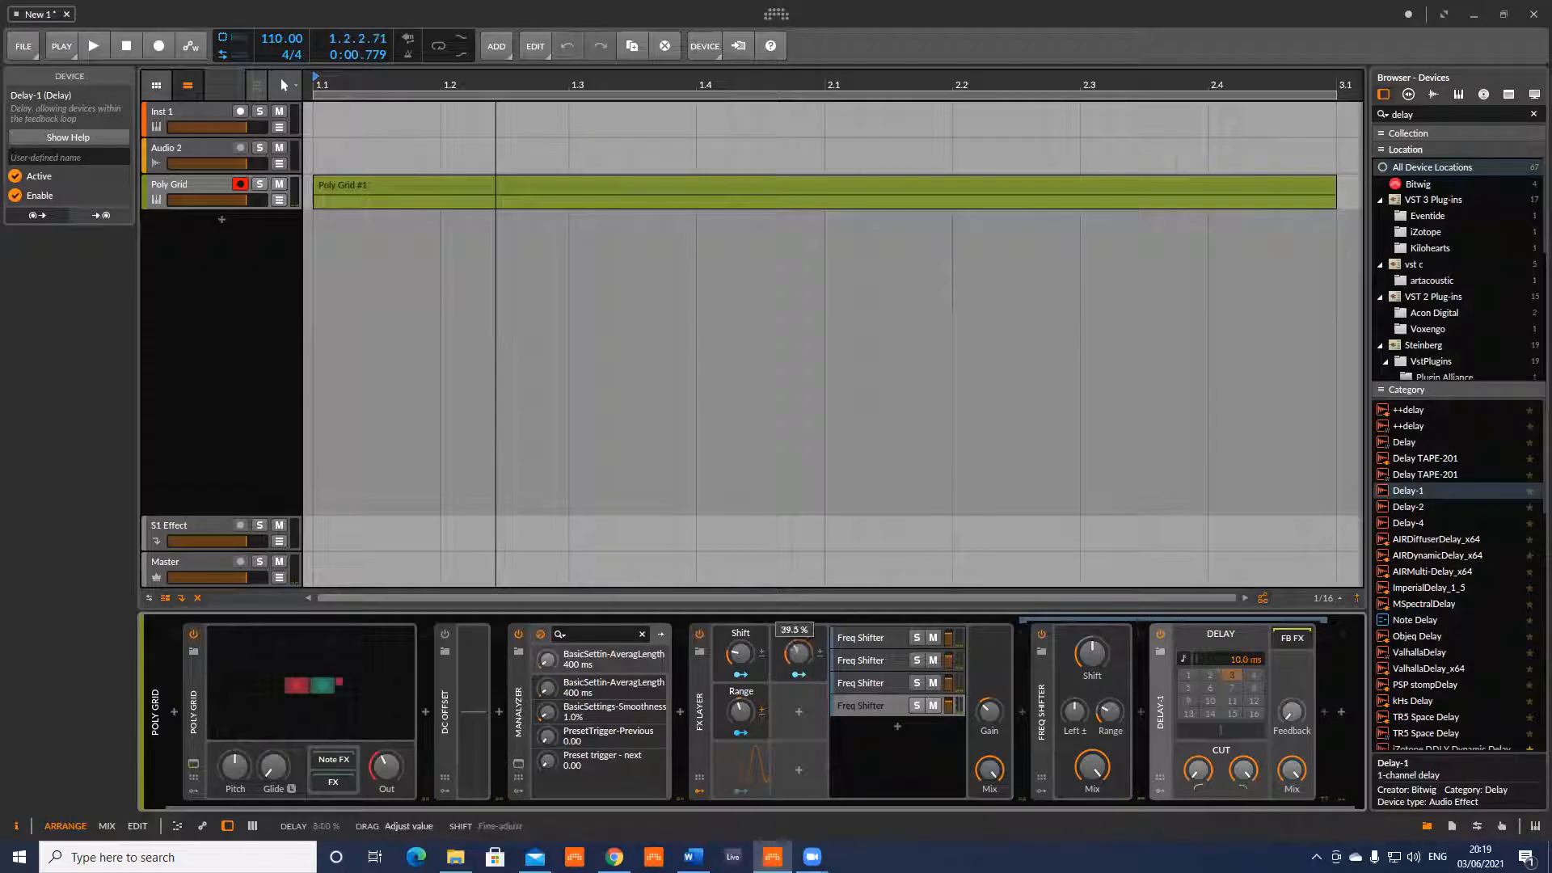
Set the Delay macro to 100% and audition the clip.
key(space)
key(space)
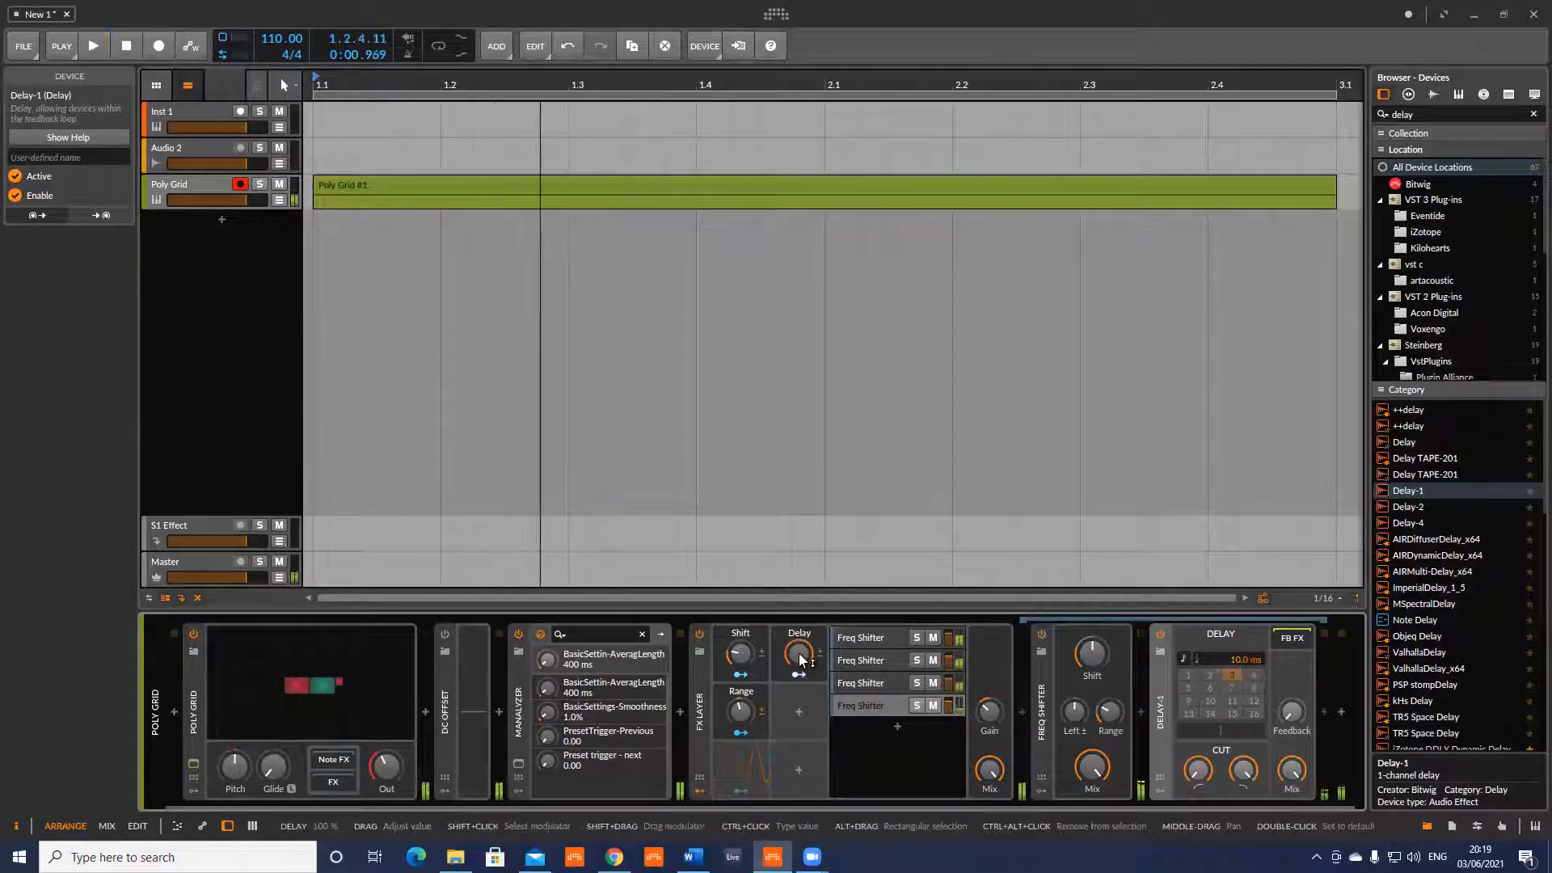
key(space)
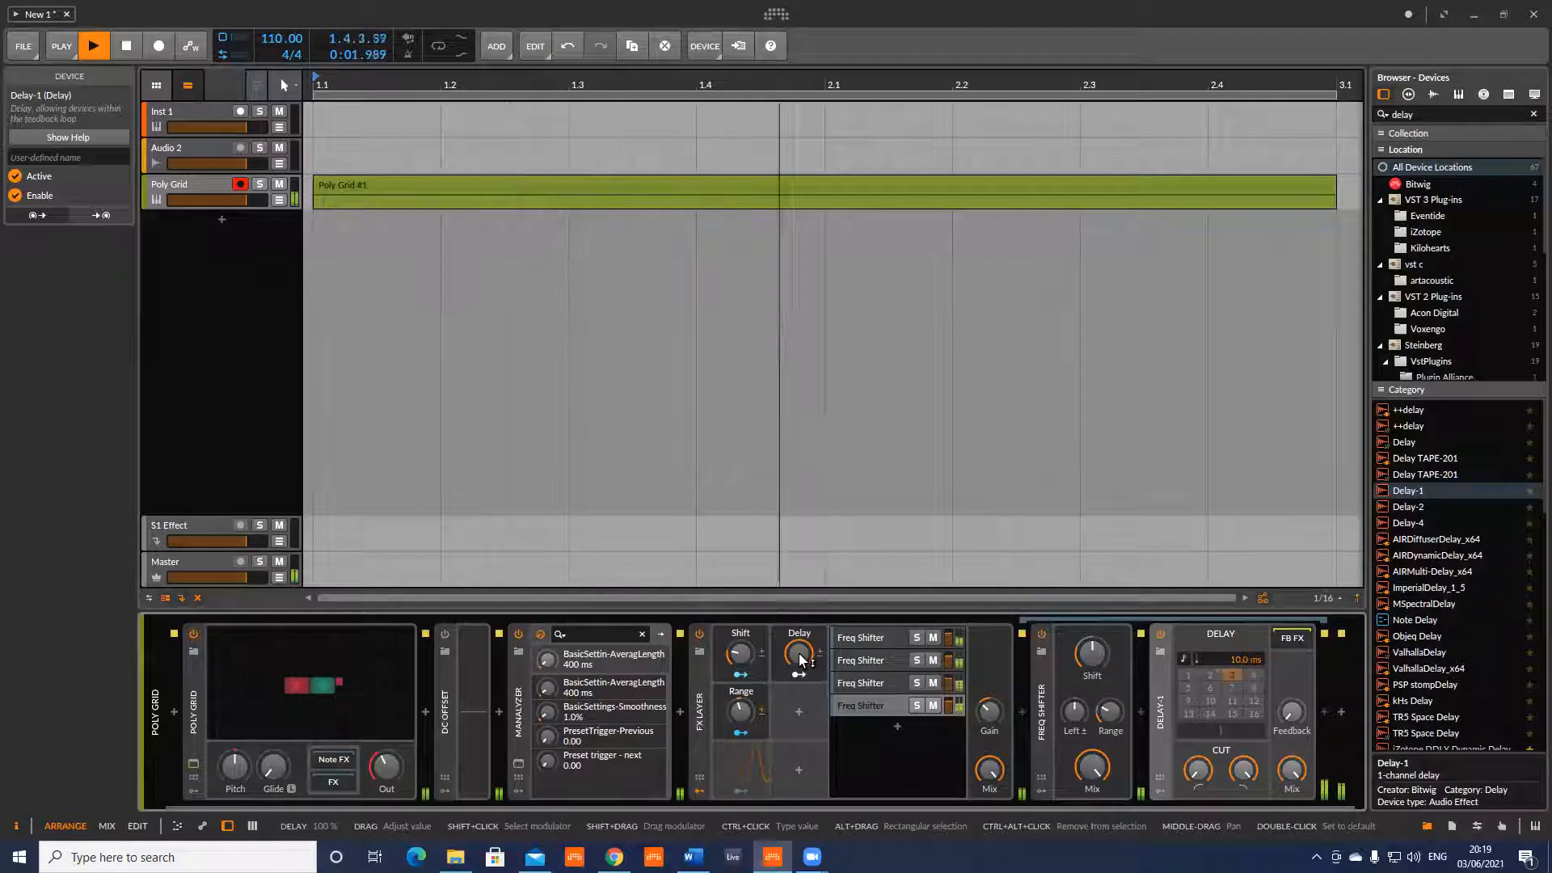
key(space)
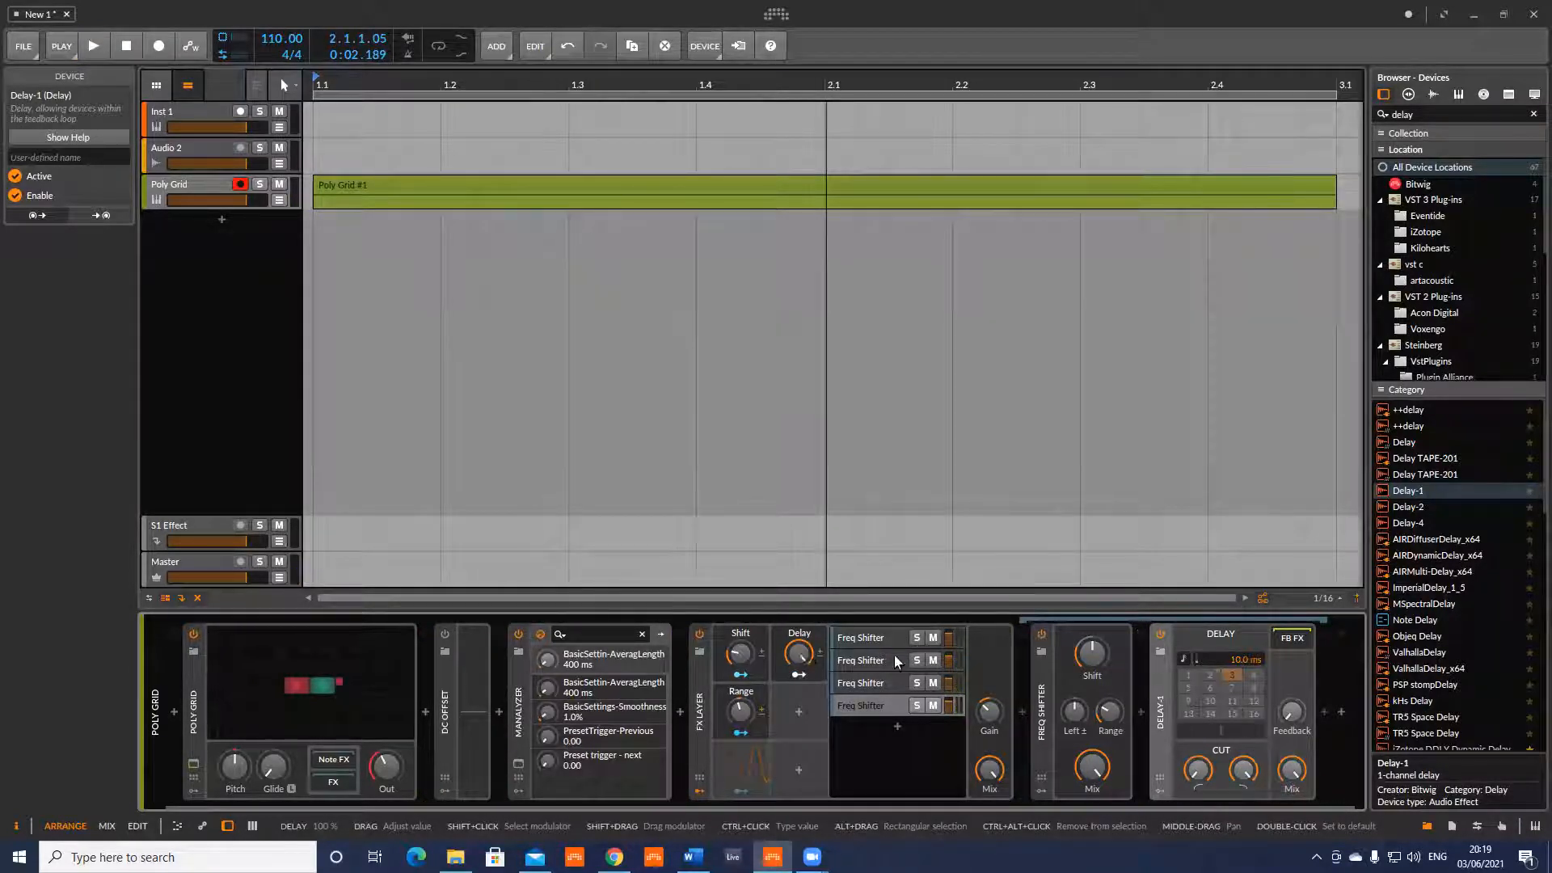
Raise the Delay-1 feedback in all four layers, setting the first layer's to -10.4 dB, and audition the clip.
drag(1296, 714, 1295, 674)
click(874, 684)
click(882, 660)
click(960, 639)
key(space)
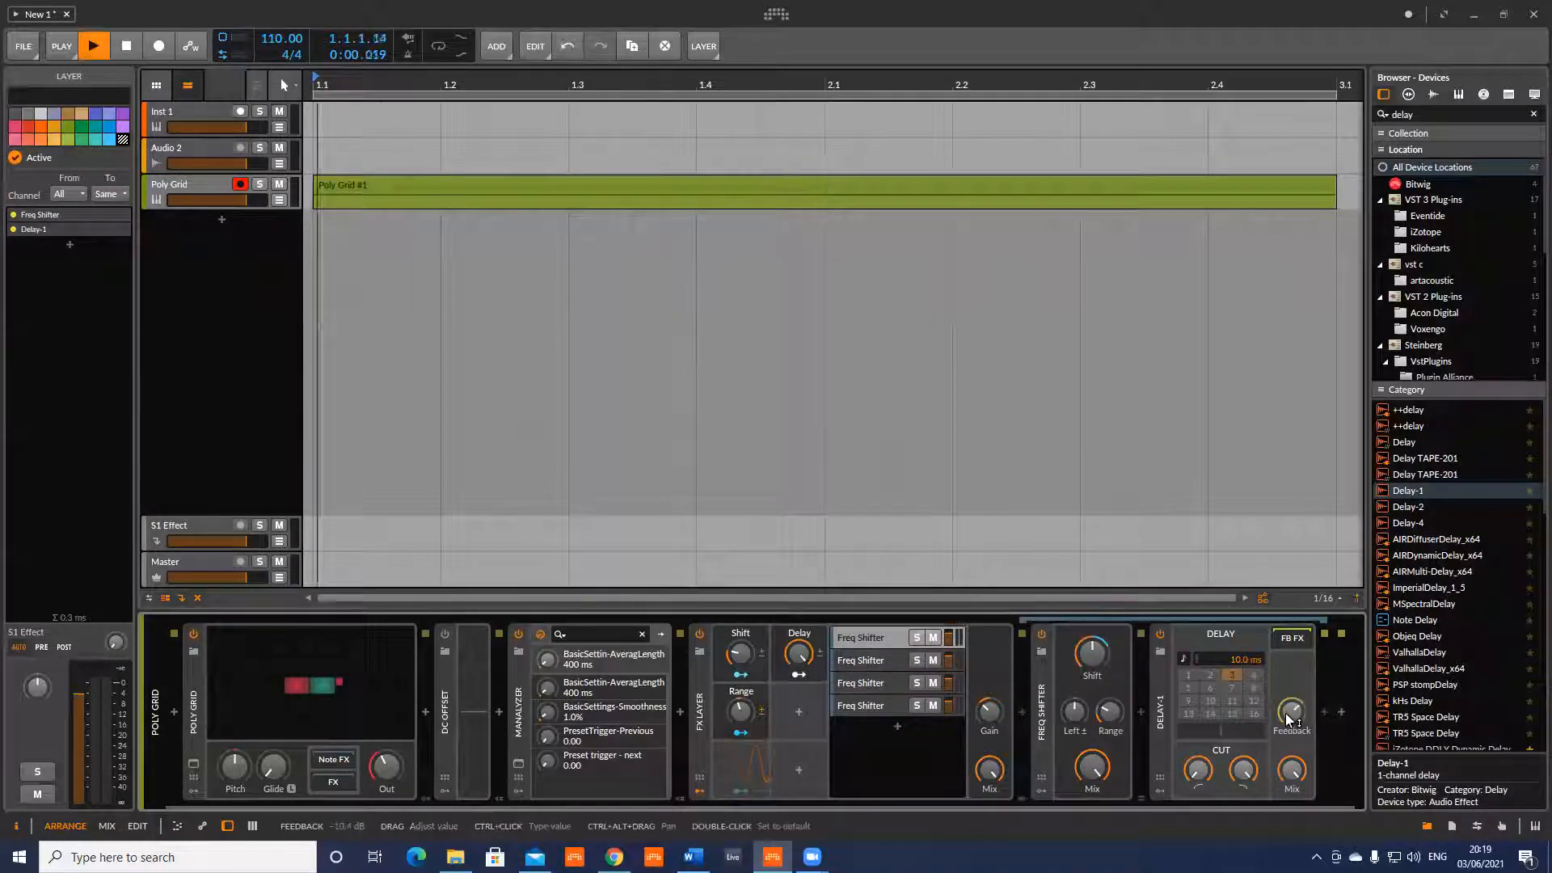
key(space)
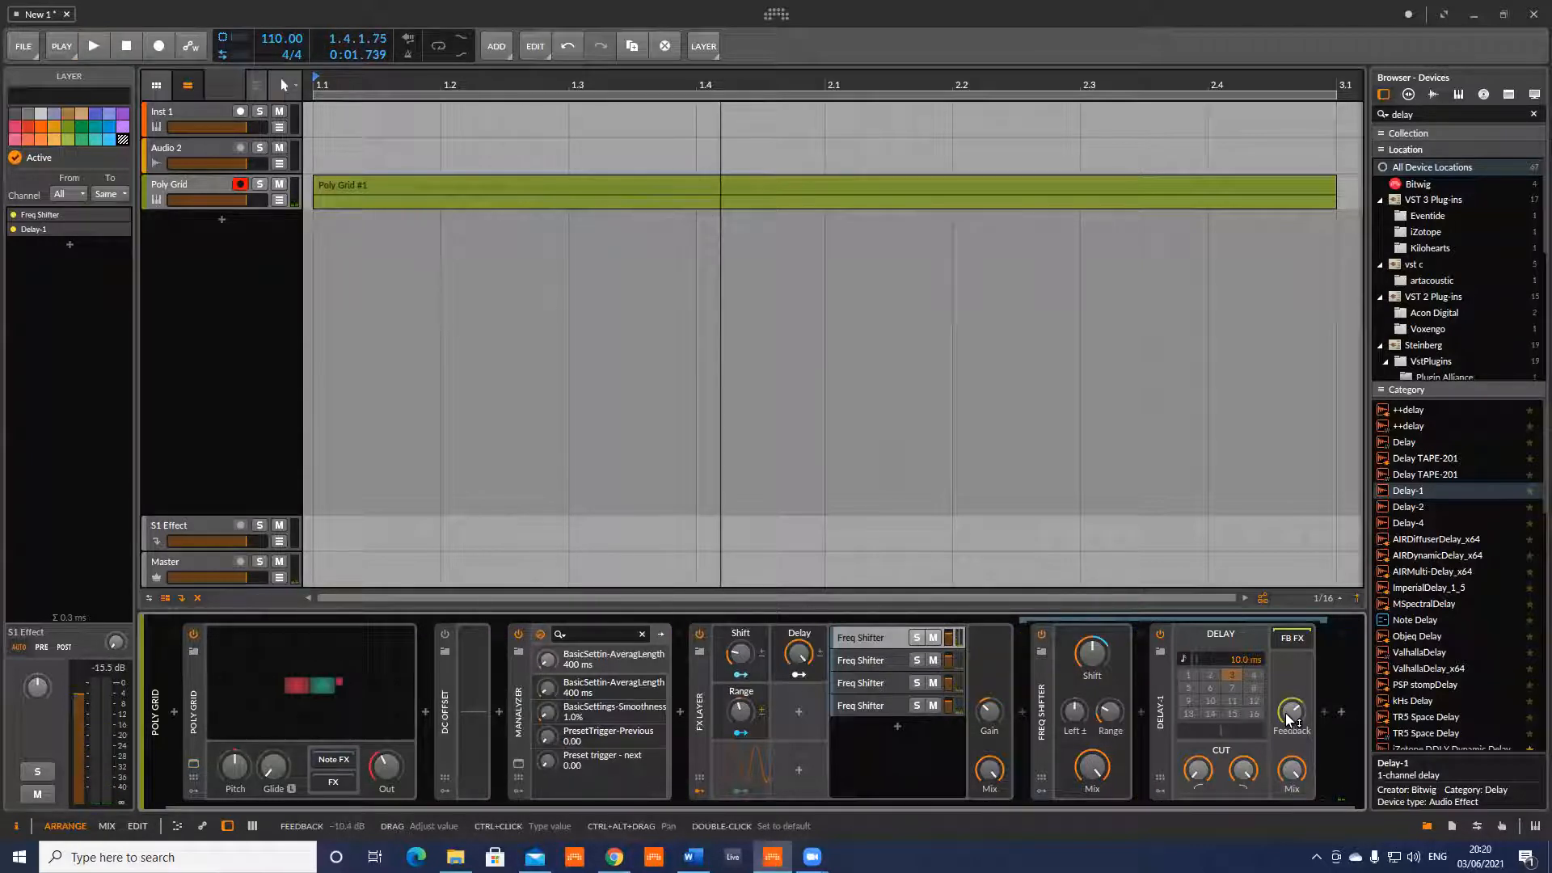
key(space)
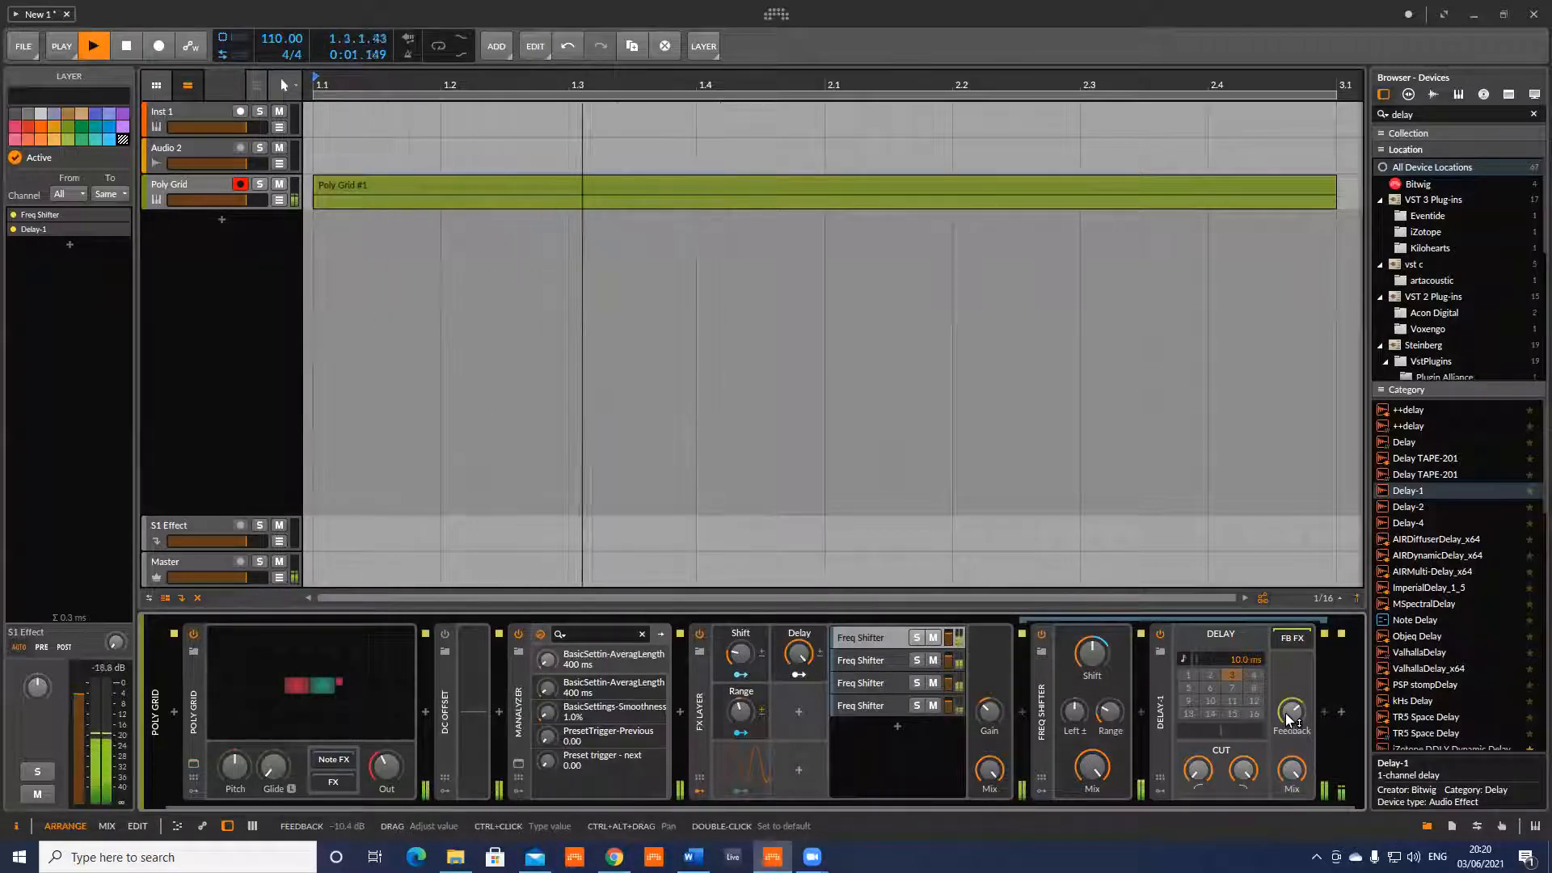
key(space)
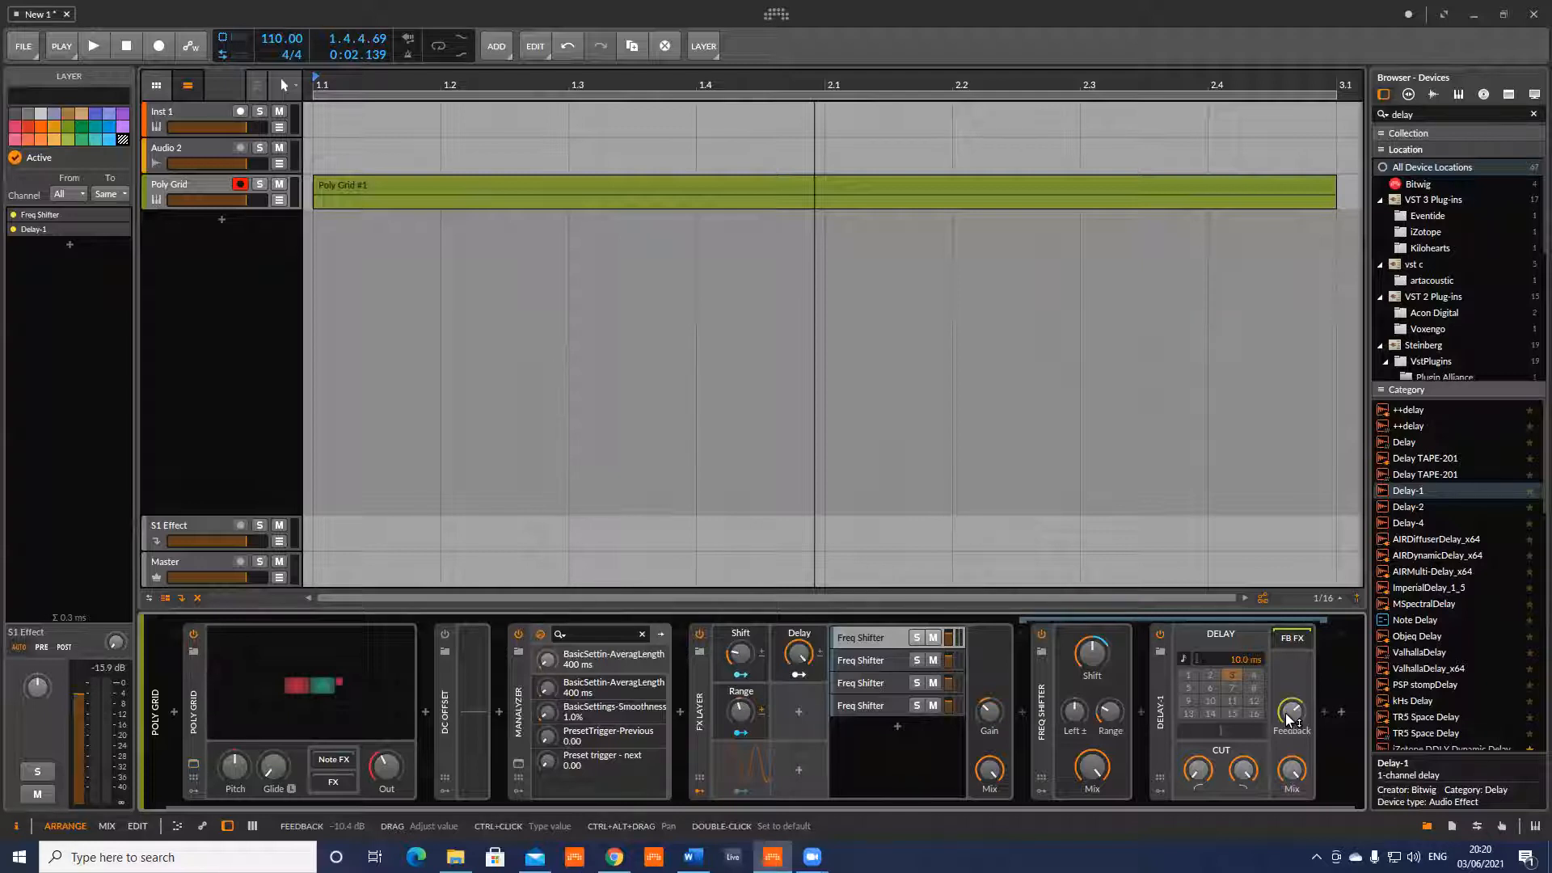
click(799, 711)
double_click(796, 382)
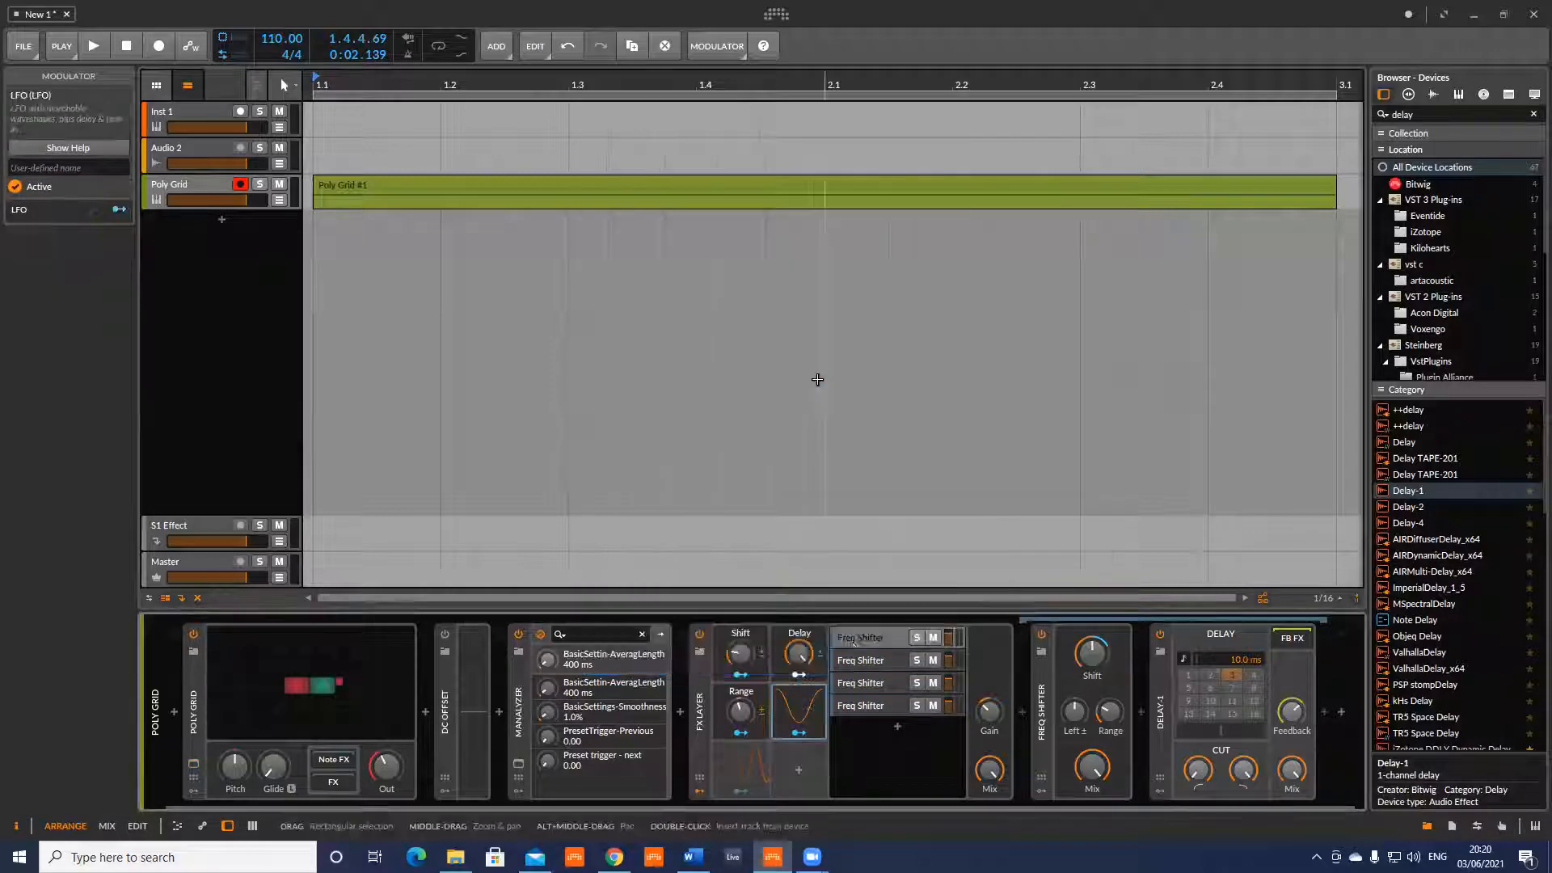
right_click(801, 711)
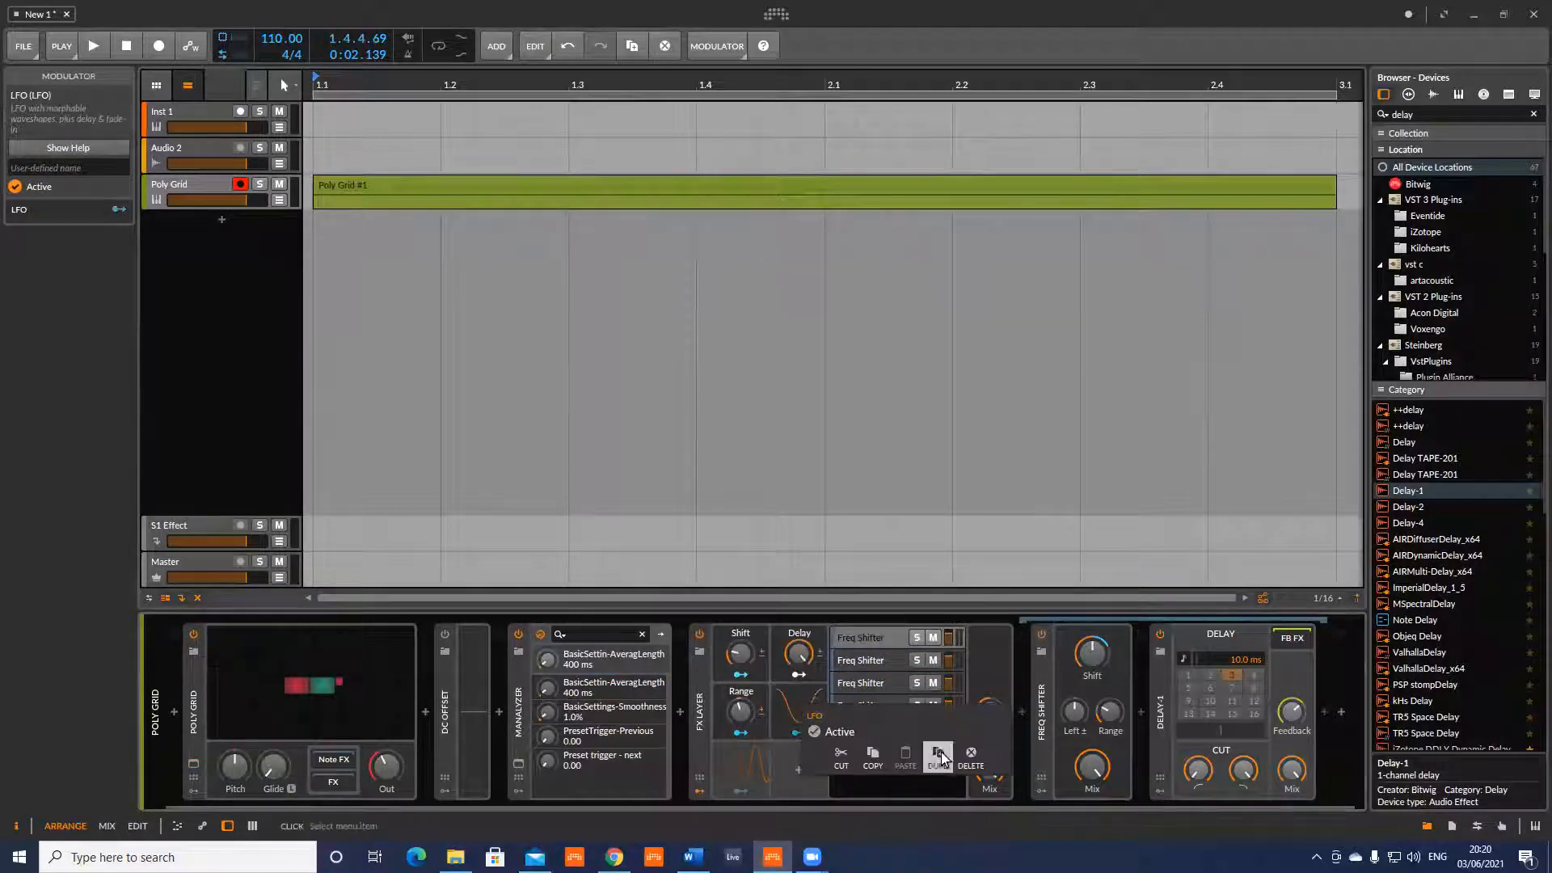
click(971, 756)
Insert a Classic LFO modulator into the FX Layer's empty slot below the Delay macro.
click(798, 715)
click(799, 711)
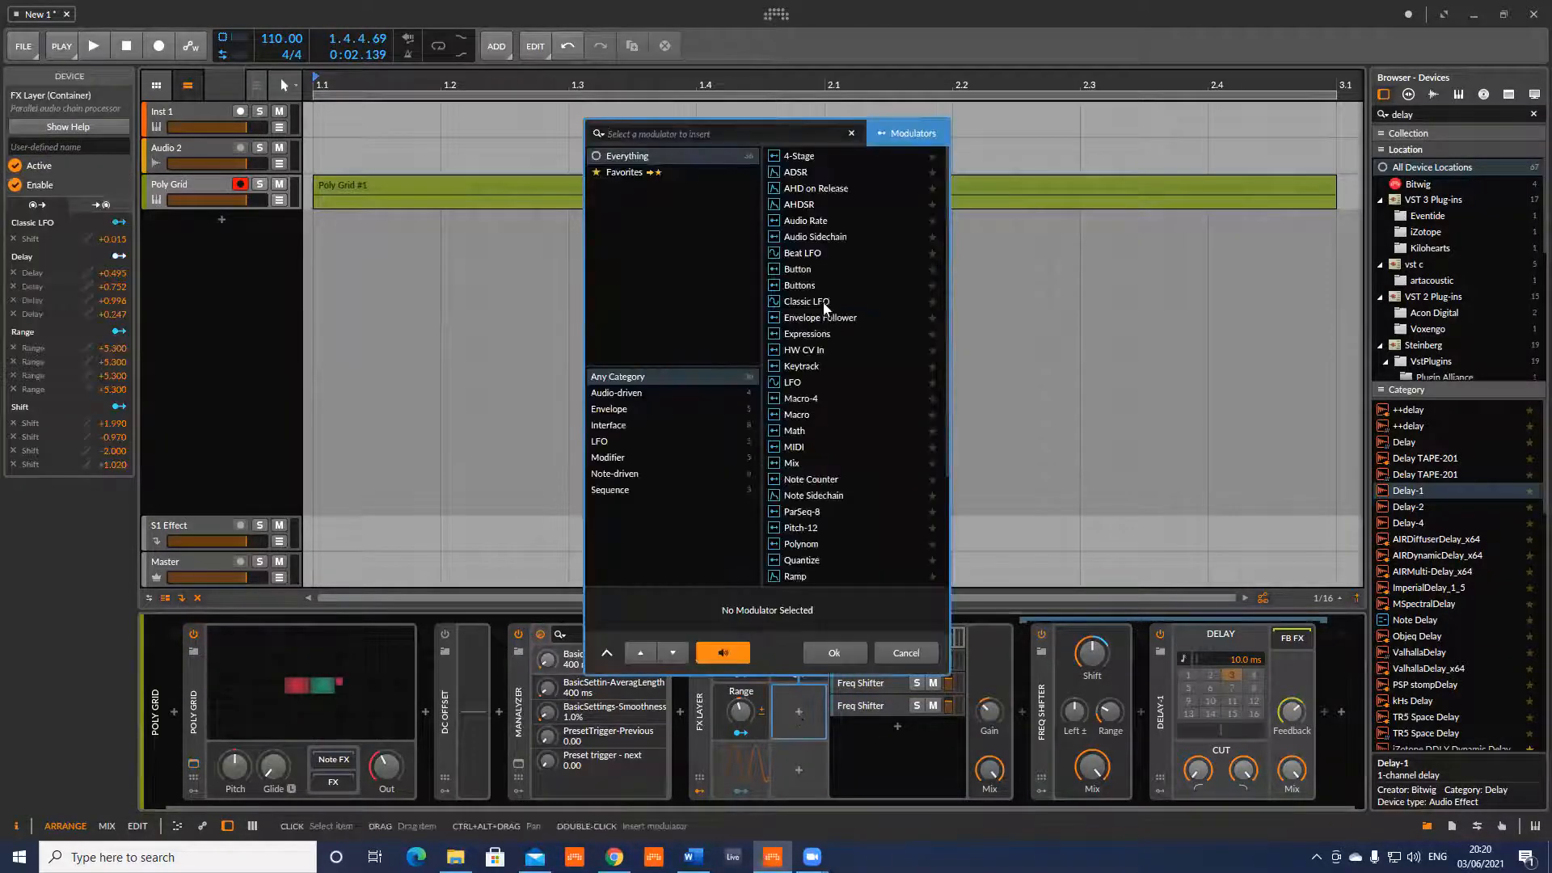
double_click(823, 303)
Try modulating the Delay macro from the new Classic LFO with an amount of -0.400 and clear that mapping.
click(802, 733)
mouse_move(799, 653)
mouse_down()
mouse_move(799, 702)
mouse_move(799, 673)
mouse_up()
click(799, 732)
click(798, 705)
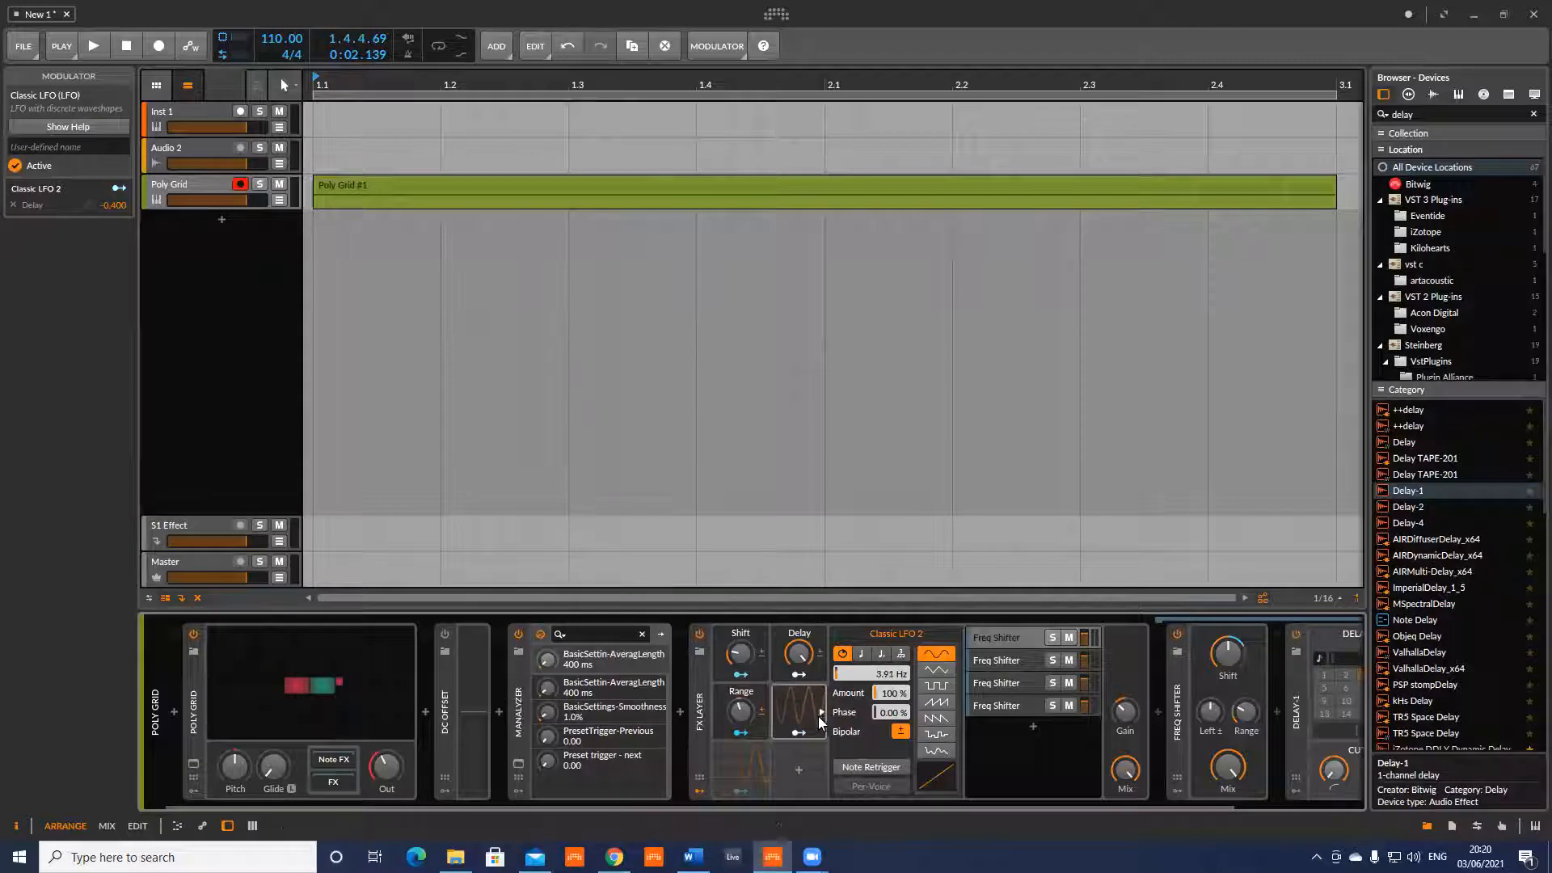
click(799, 732)
double_click(800, 659)
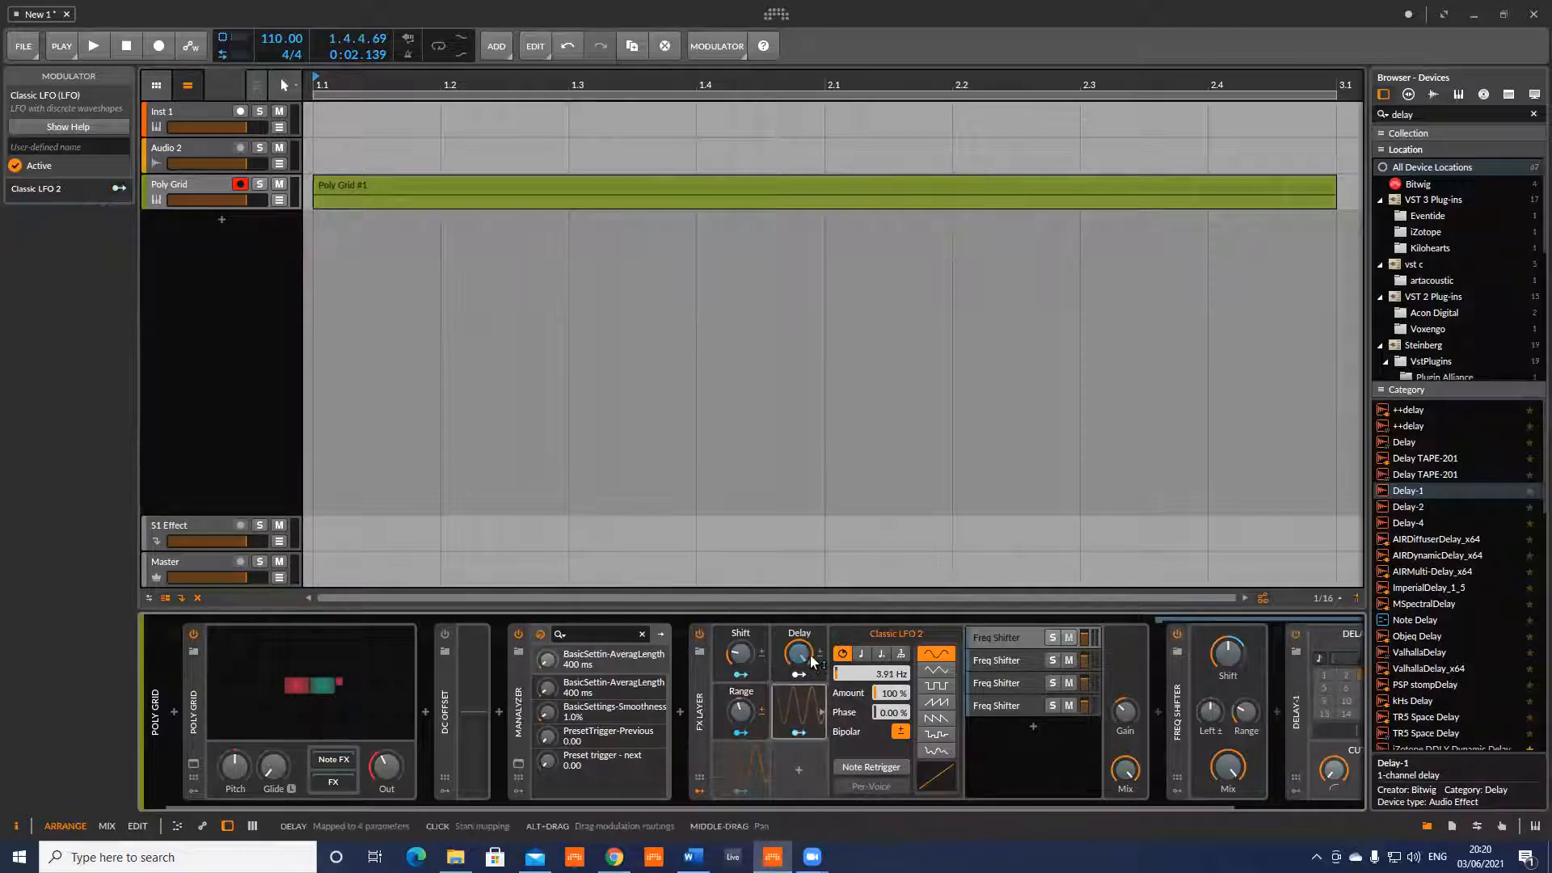
Turn off the Classic LFO's Bipolar option, map it to the Delay macro with an amount of -0.160, and start playback.
click(800, 733)
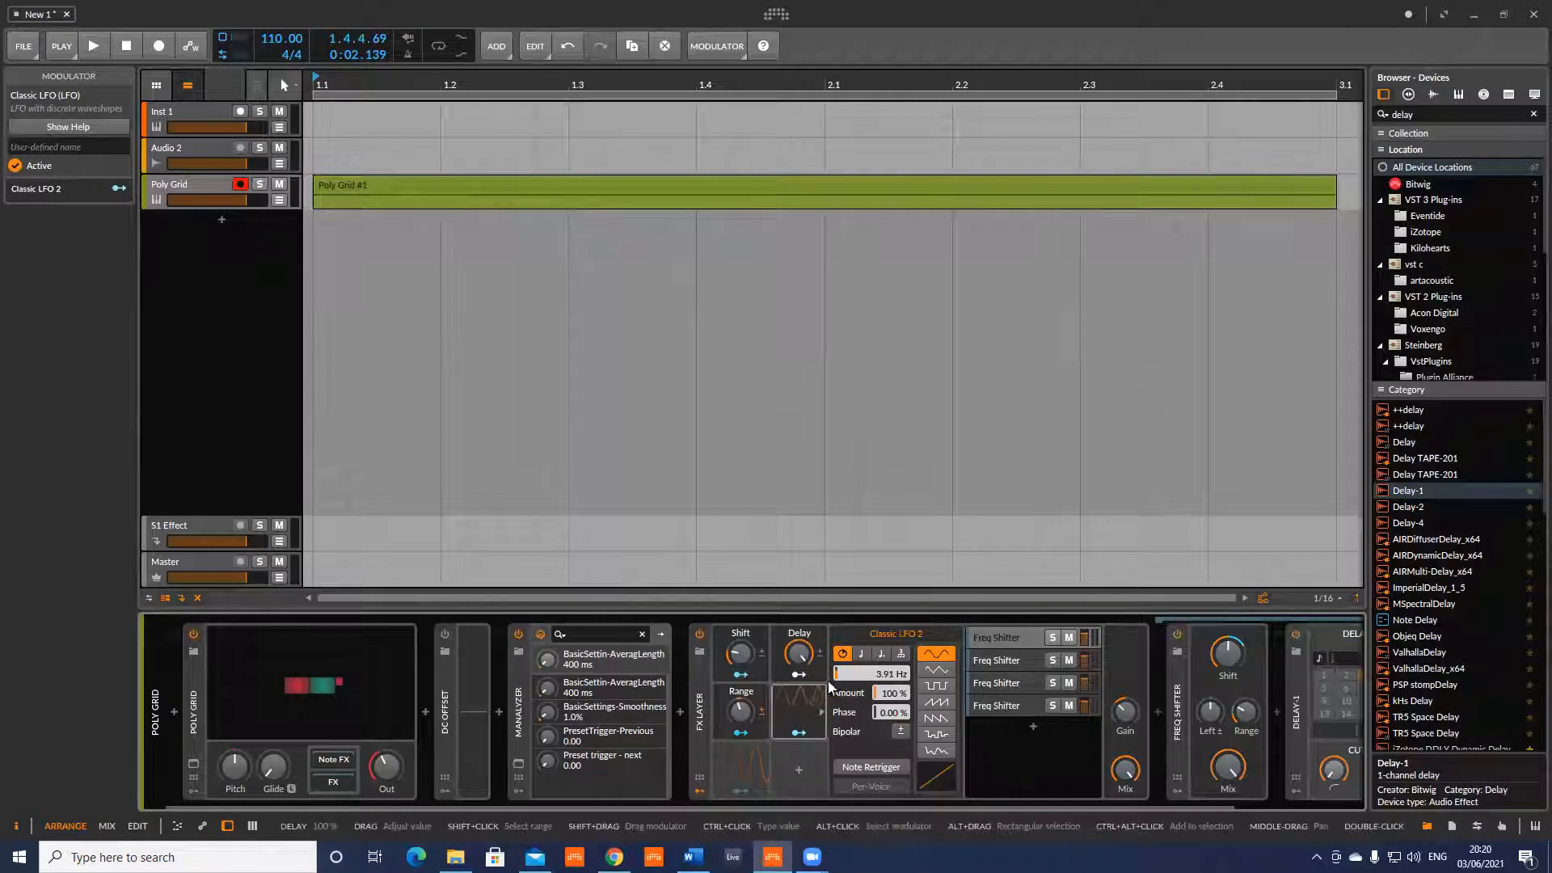
drag(821, 669, 800, 652)
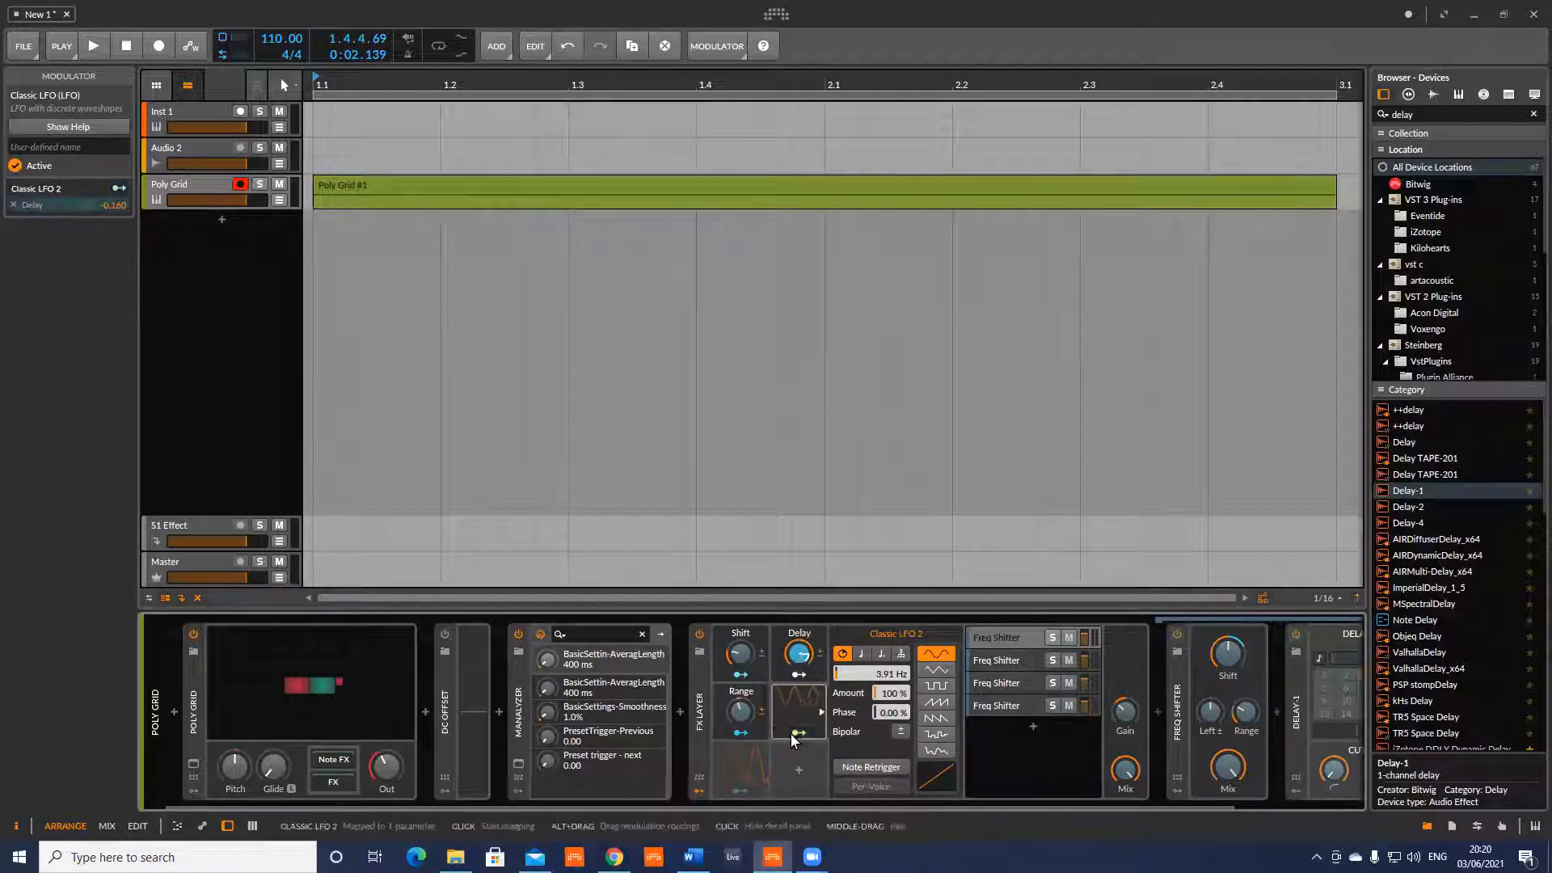
key(space)
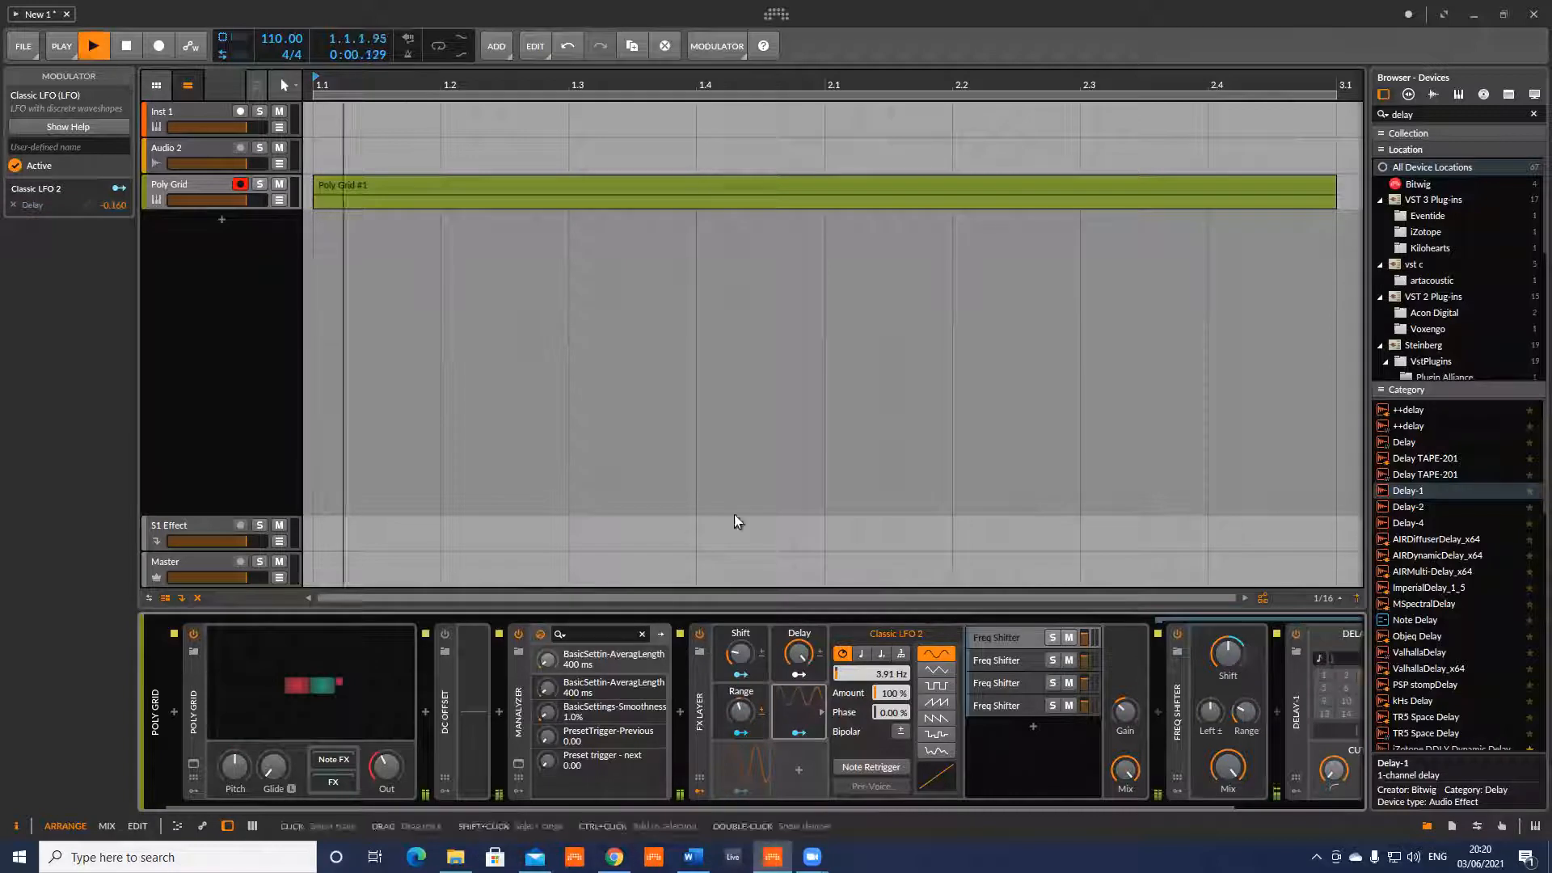
Set the Classic LFO's modulation of the Delay macro to -0.015 and audition the Poly Grid clip.
drag(797, 671, 798, 652)
key(space)
key(space)
key(space)
key(space)
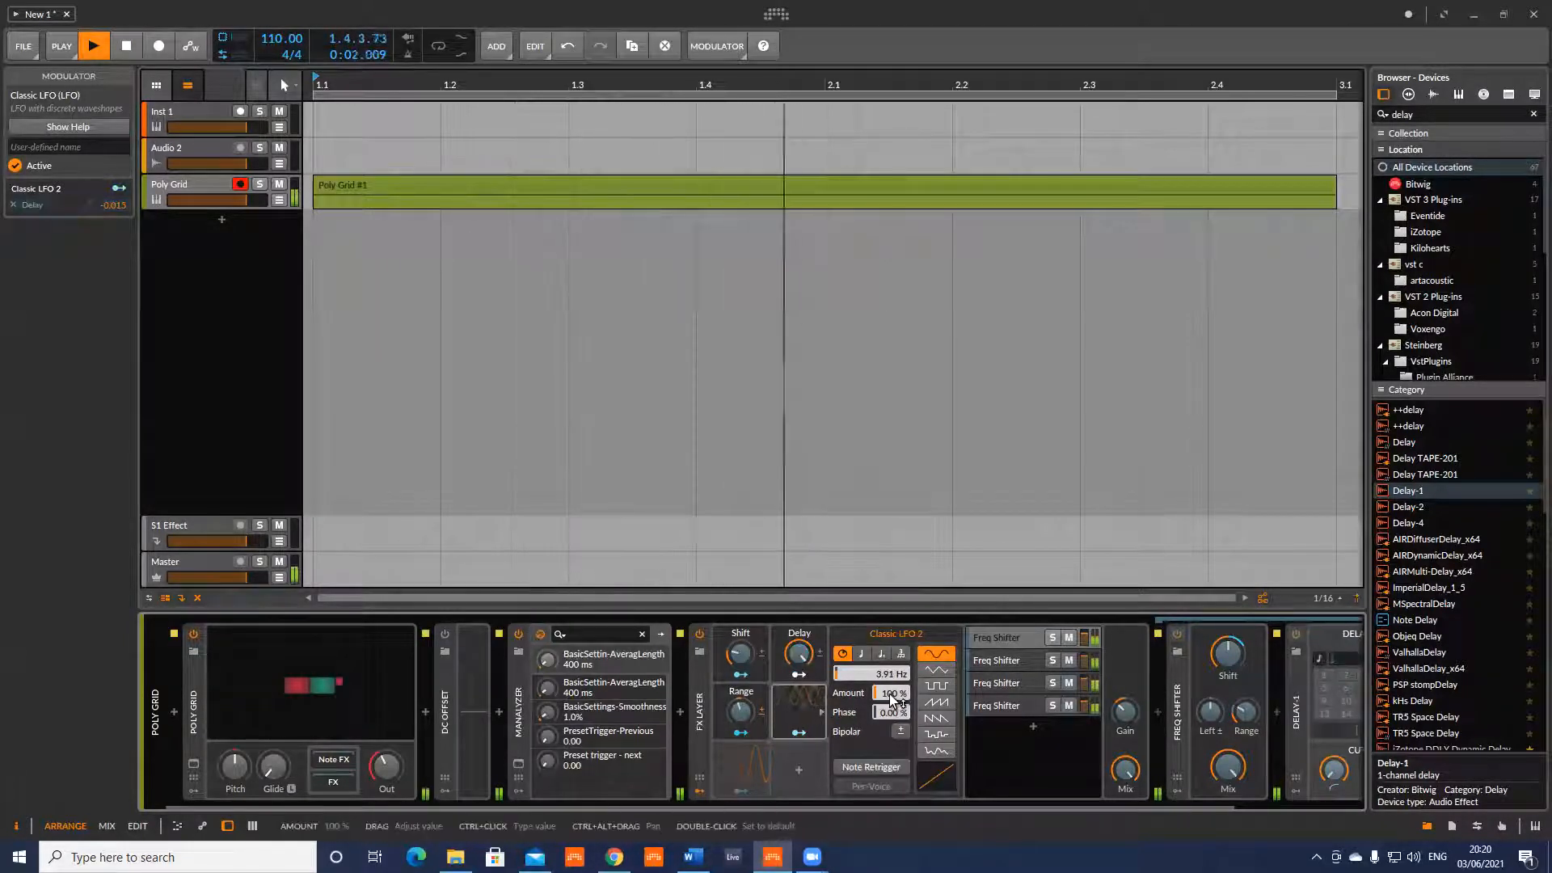
Lower the Classic LFO's Amount to 28.0 %, enable the transport loop, and audition the clip from the start.
drag(890, 693, 887, 700)
key(space)
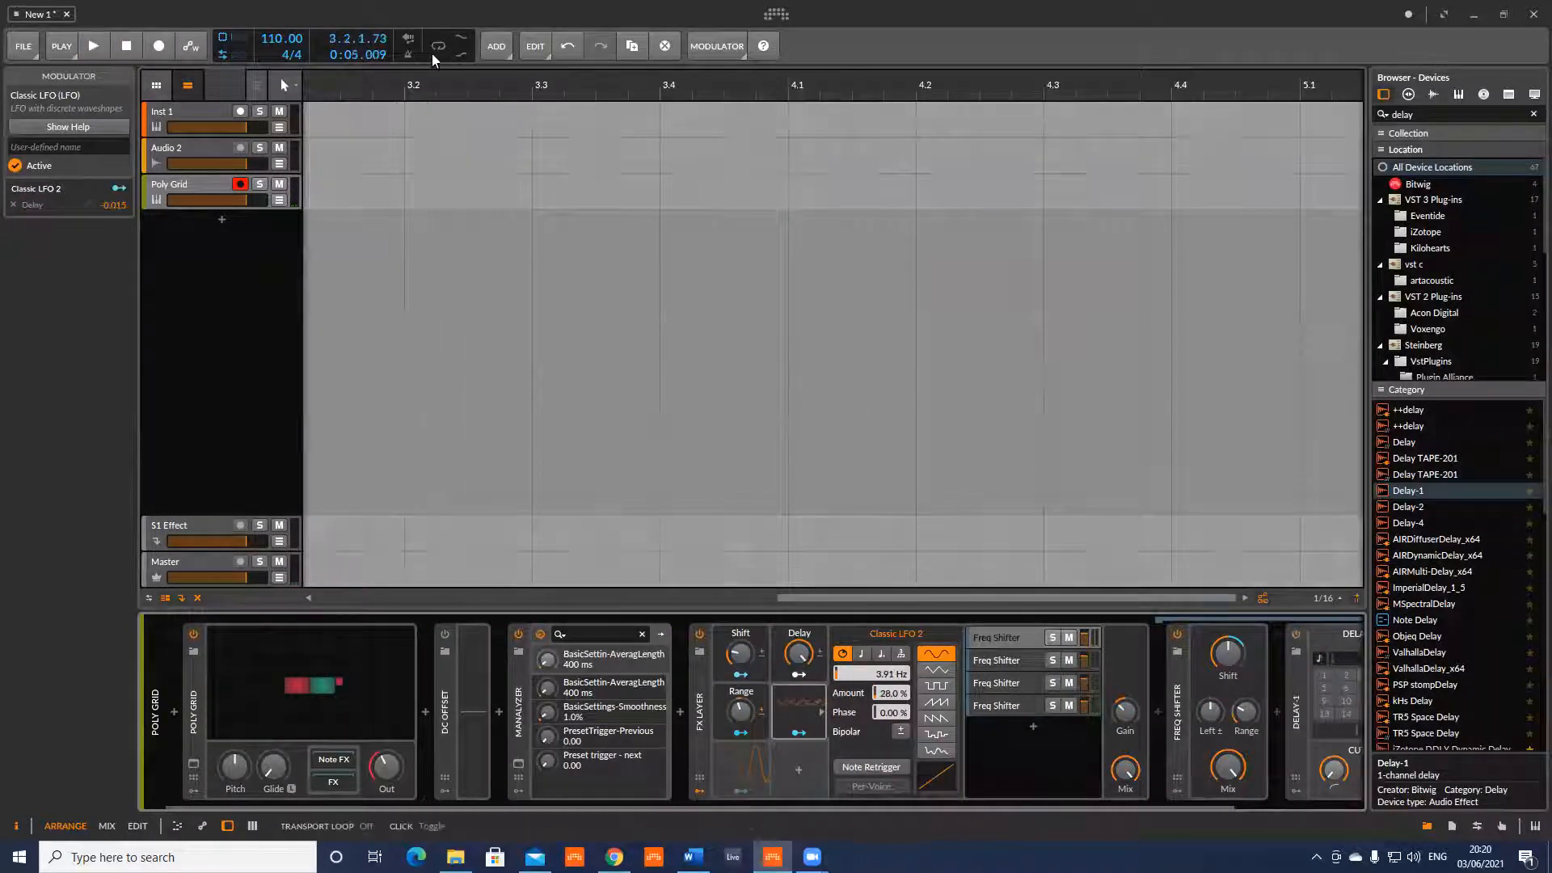
click(140, 47)
click(96, 46)
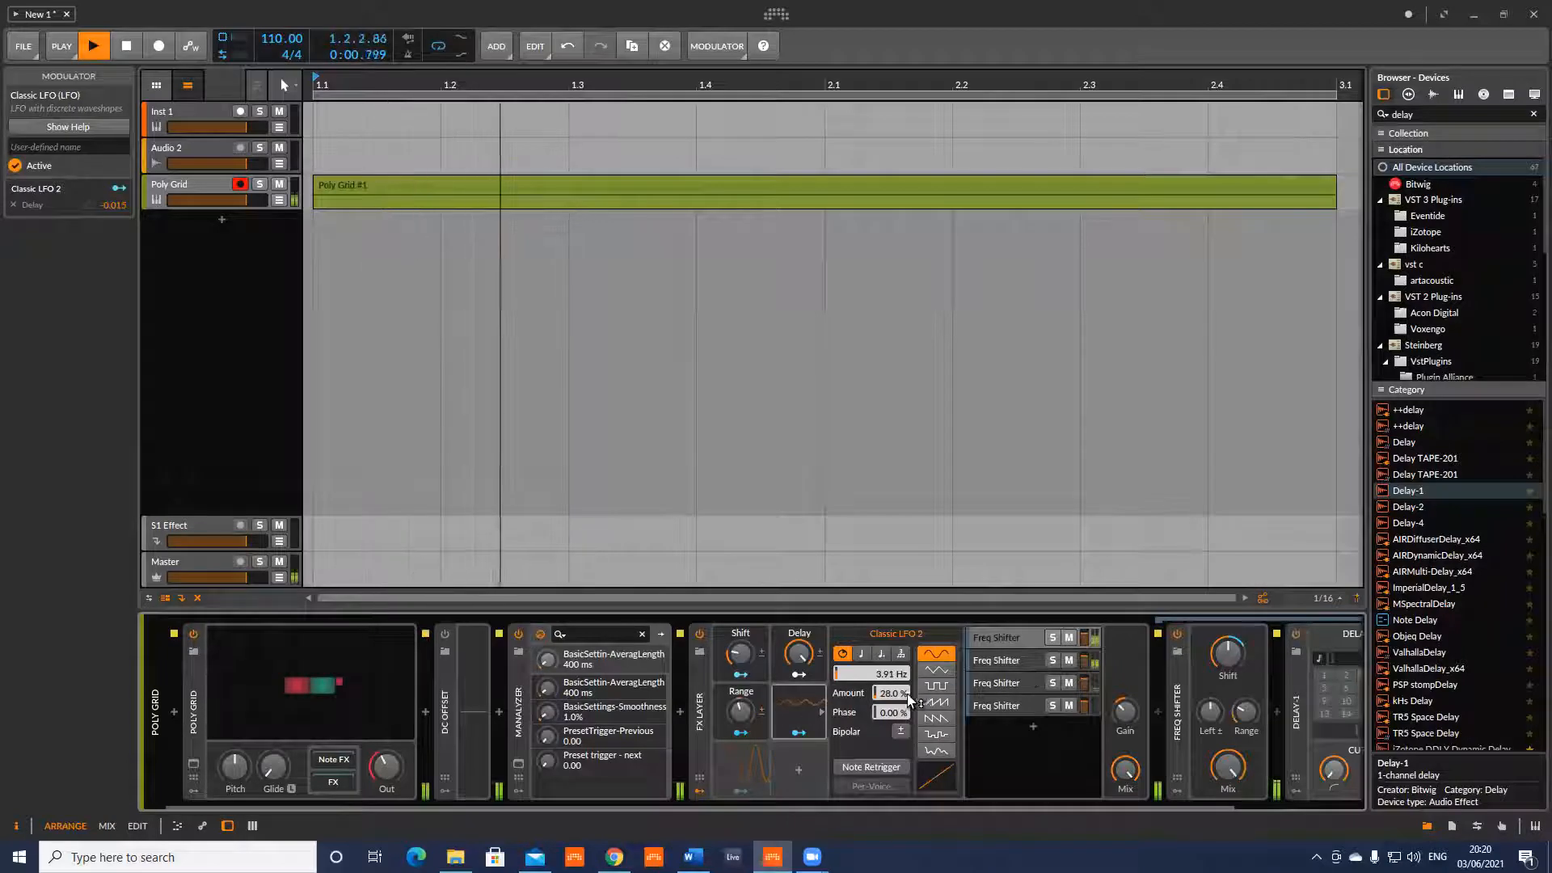
key(space)
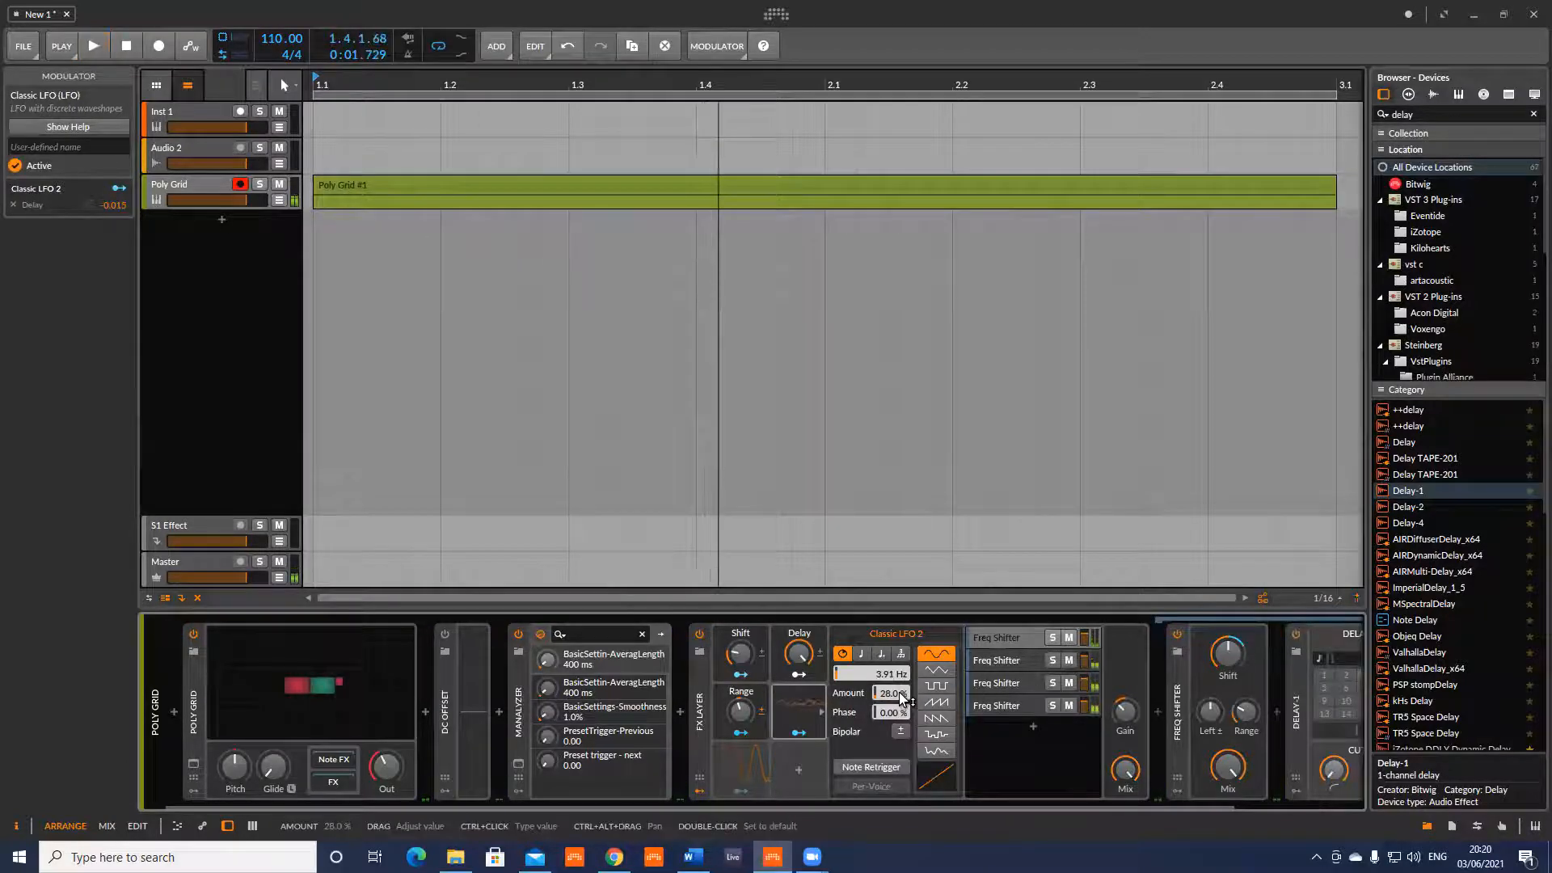
Try Classic LFO Amount values of 18.0 % and 14.0 %, auditioning the looped clip after each change.
drag(902, 695, 897, 693)
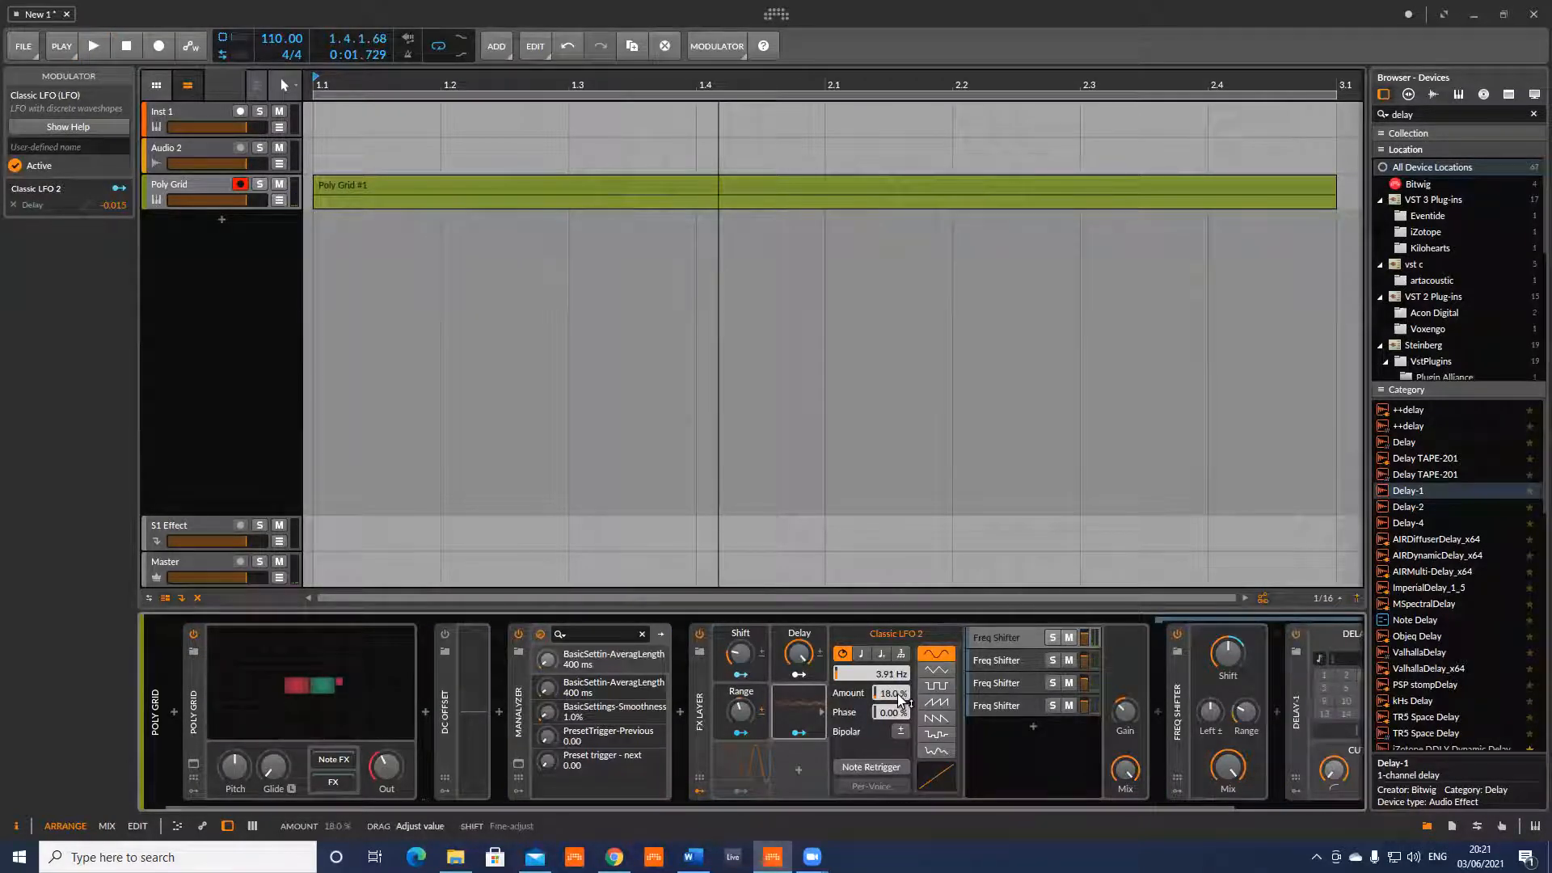
key(space)
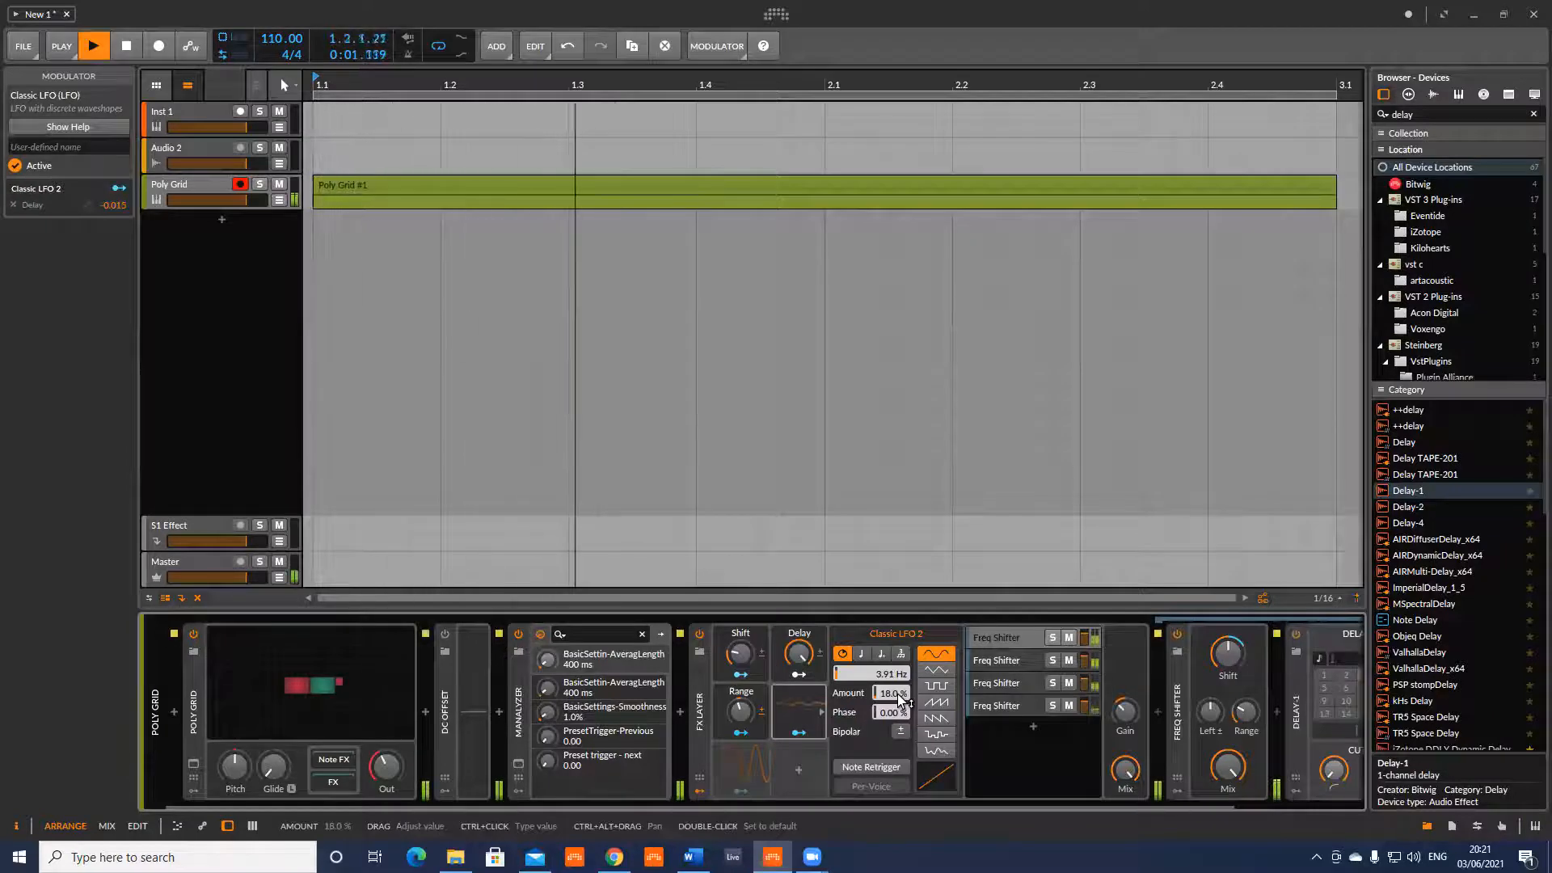
key(space)
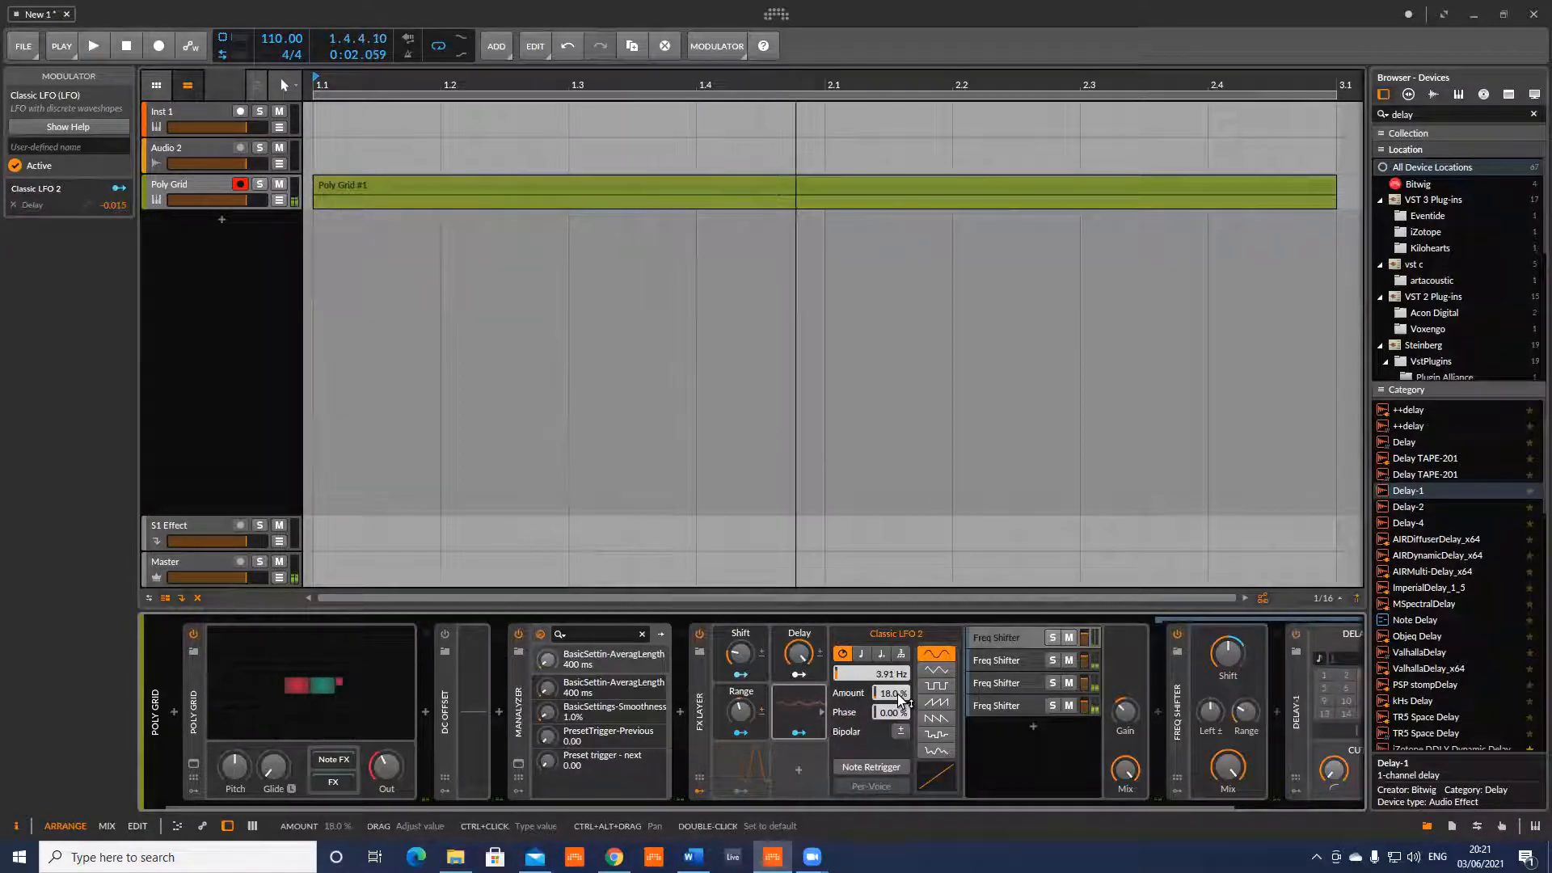
drag(898, 694, 900, 698)
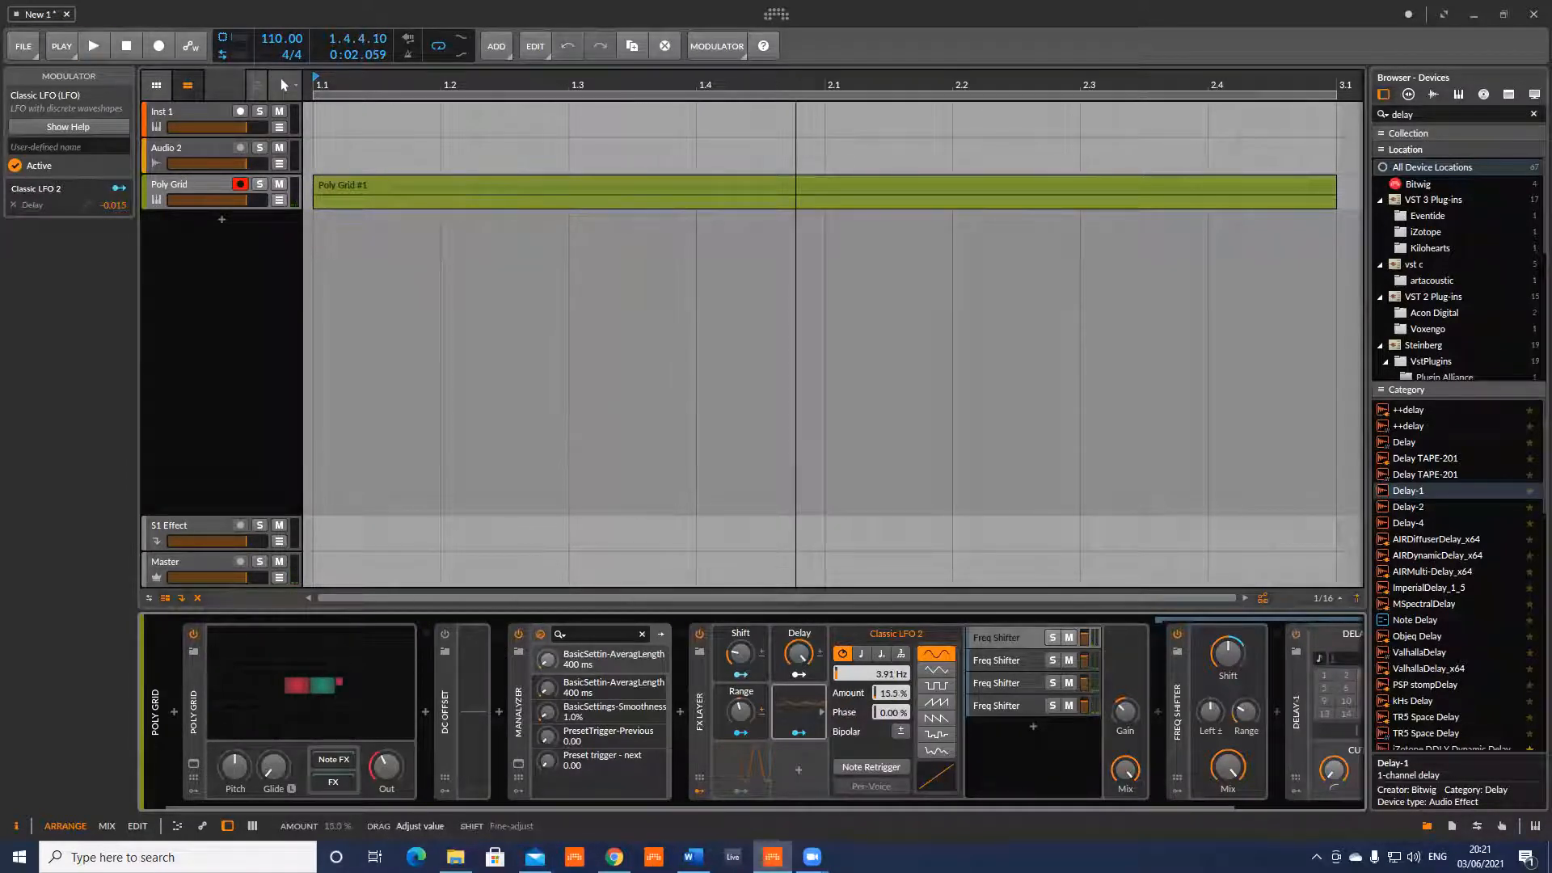
key(space)
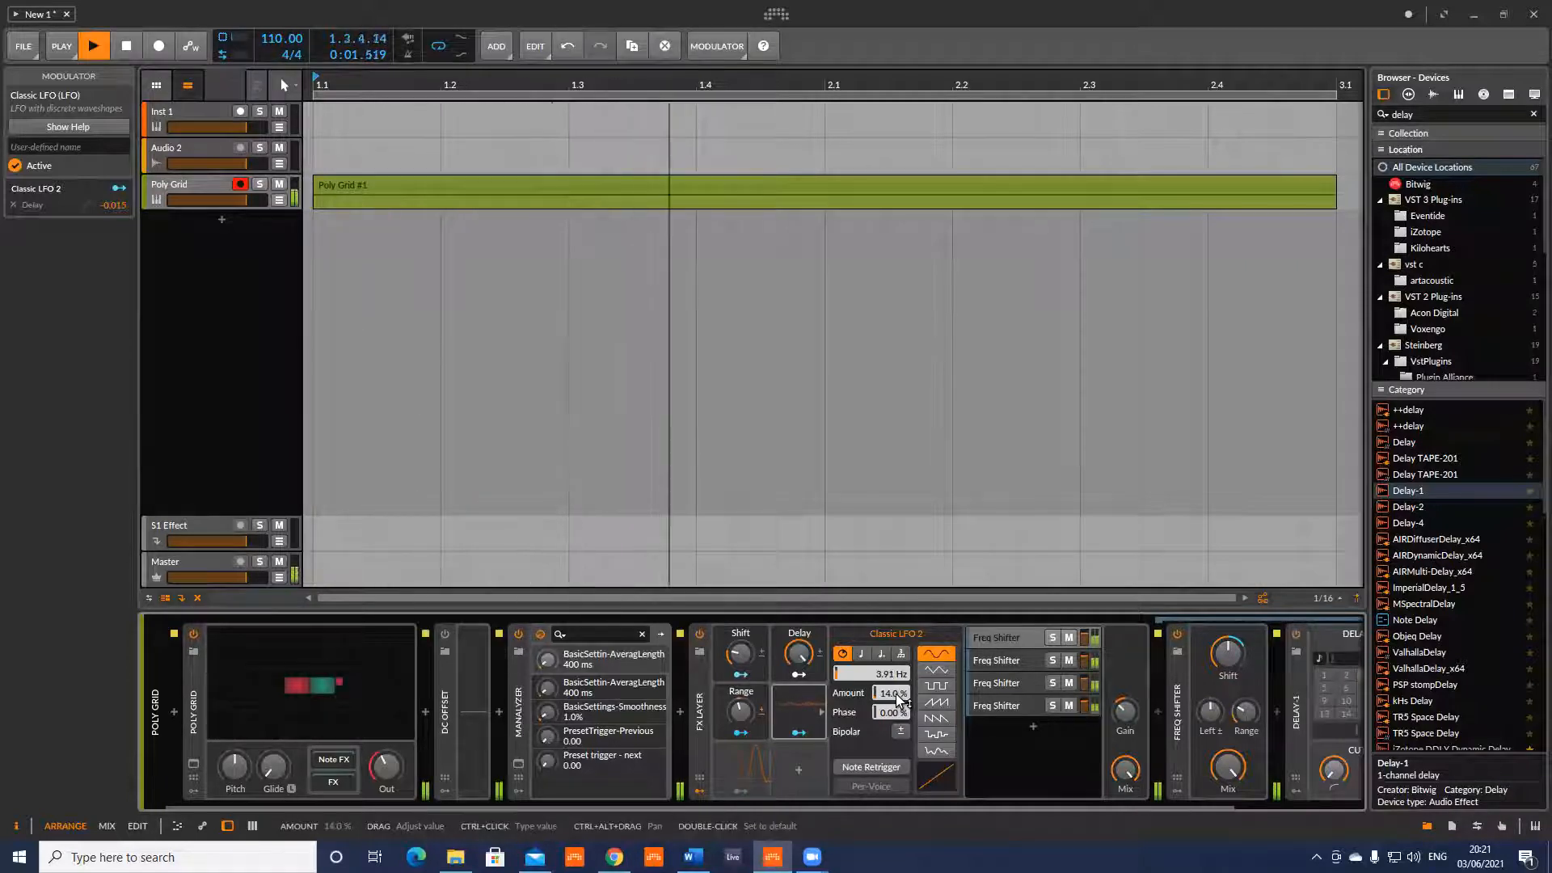
key(space)
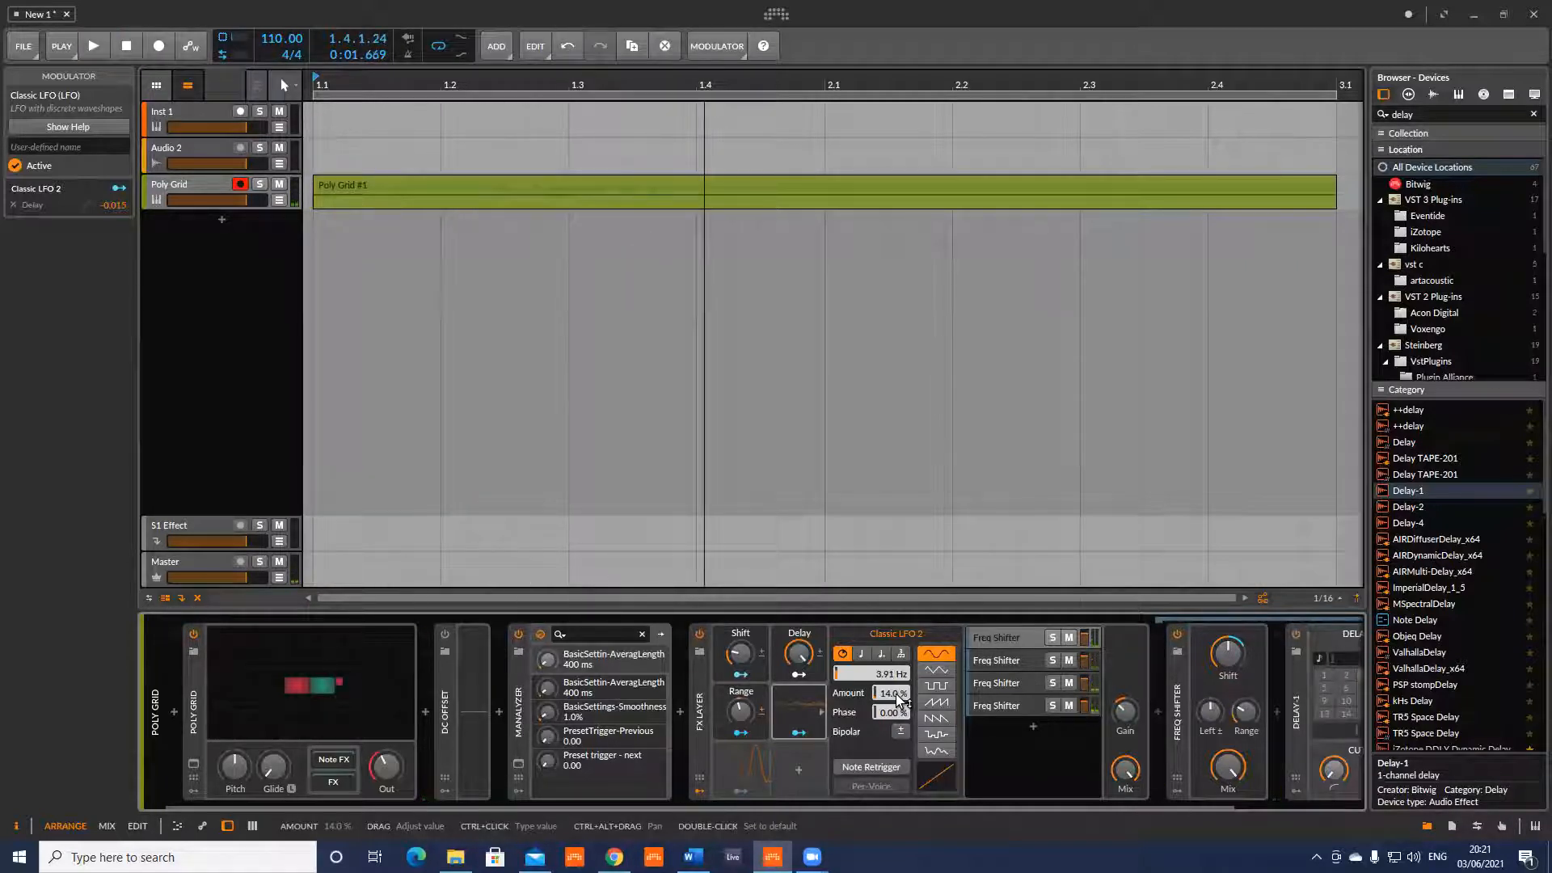
Reduce the Classic LFO's Amount to 8.50 % and audition the looped clip.
drag(900, 699, 900, 700)
key(space)
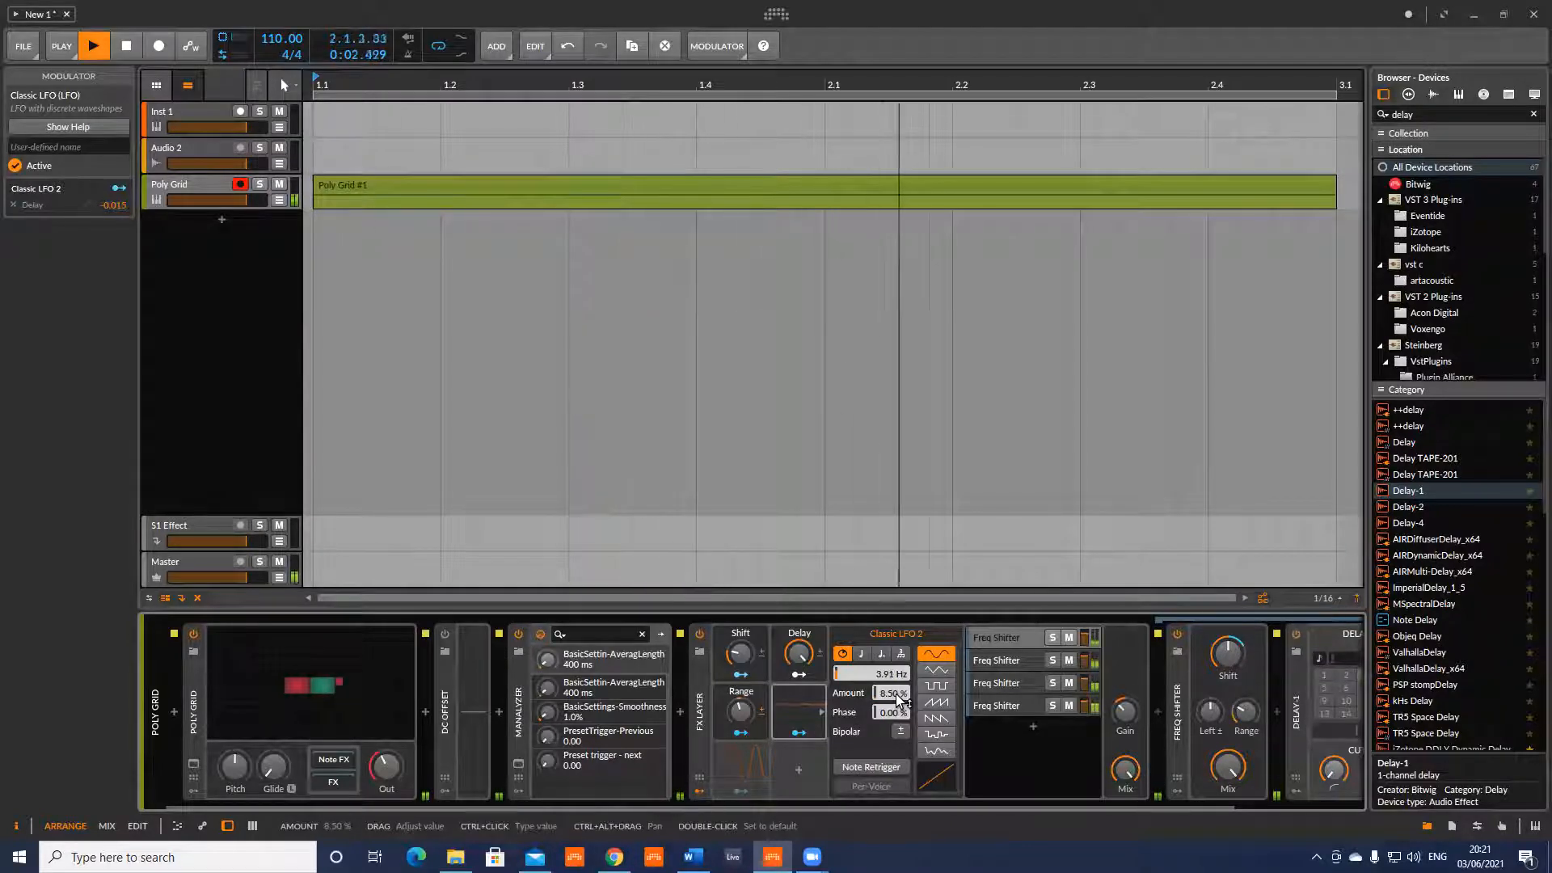
key(space)
key(space)
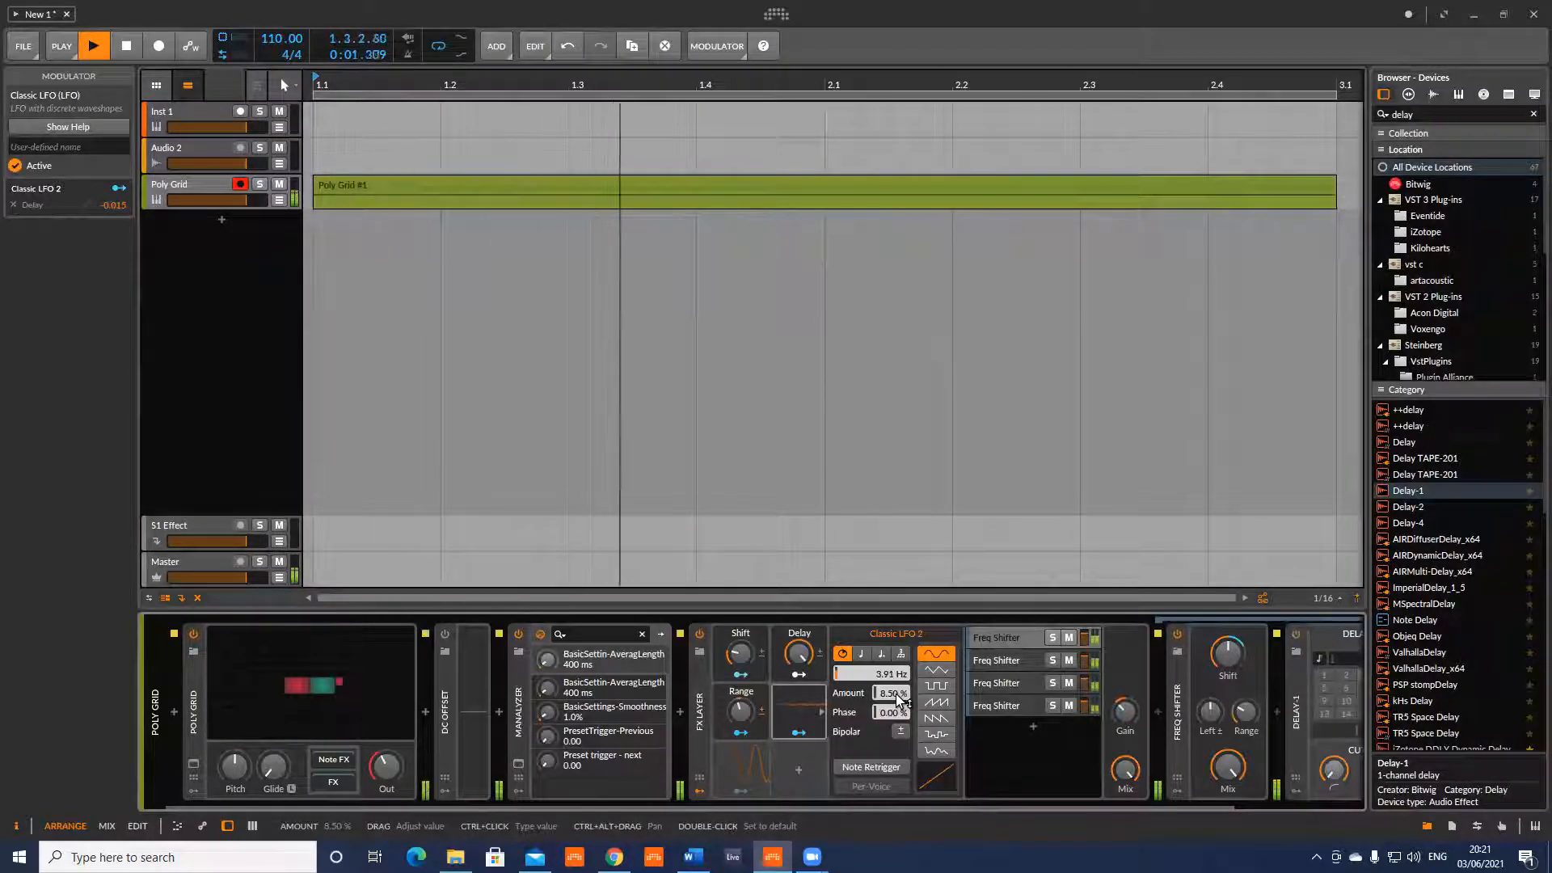
key(space)
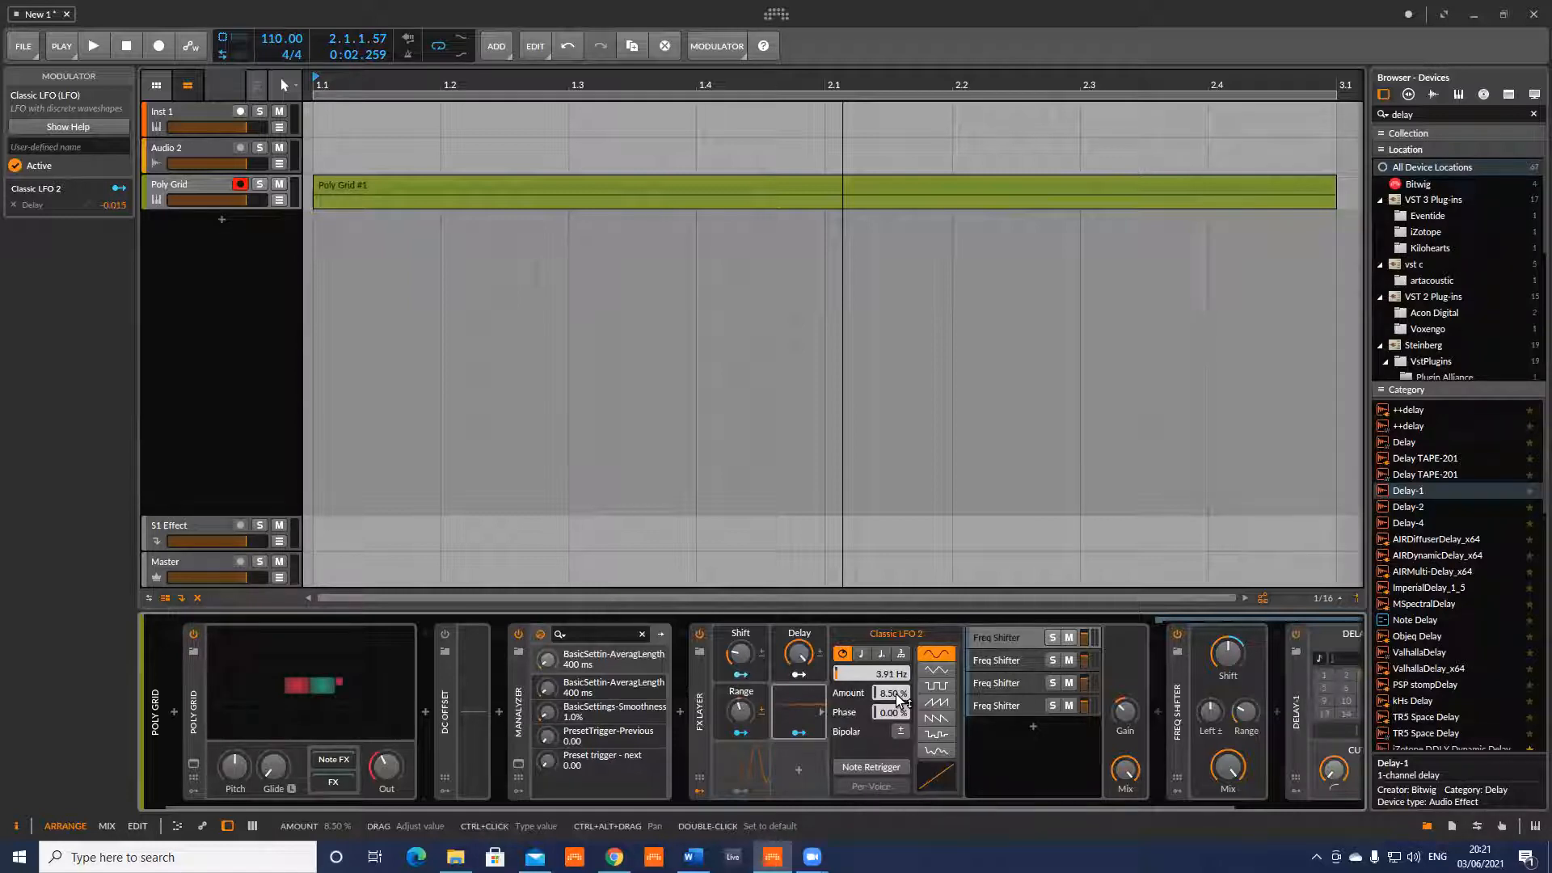
Take another Delay-1 from the device search results for insertion into the device chain.
drag(1153, 803, 1305, 806)
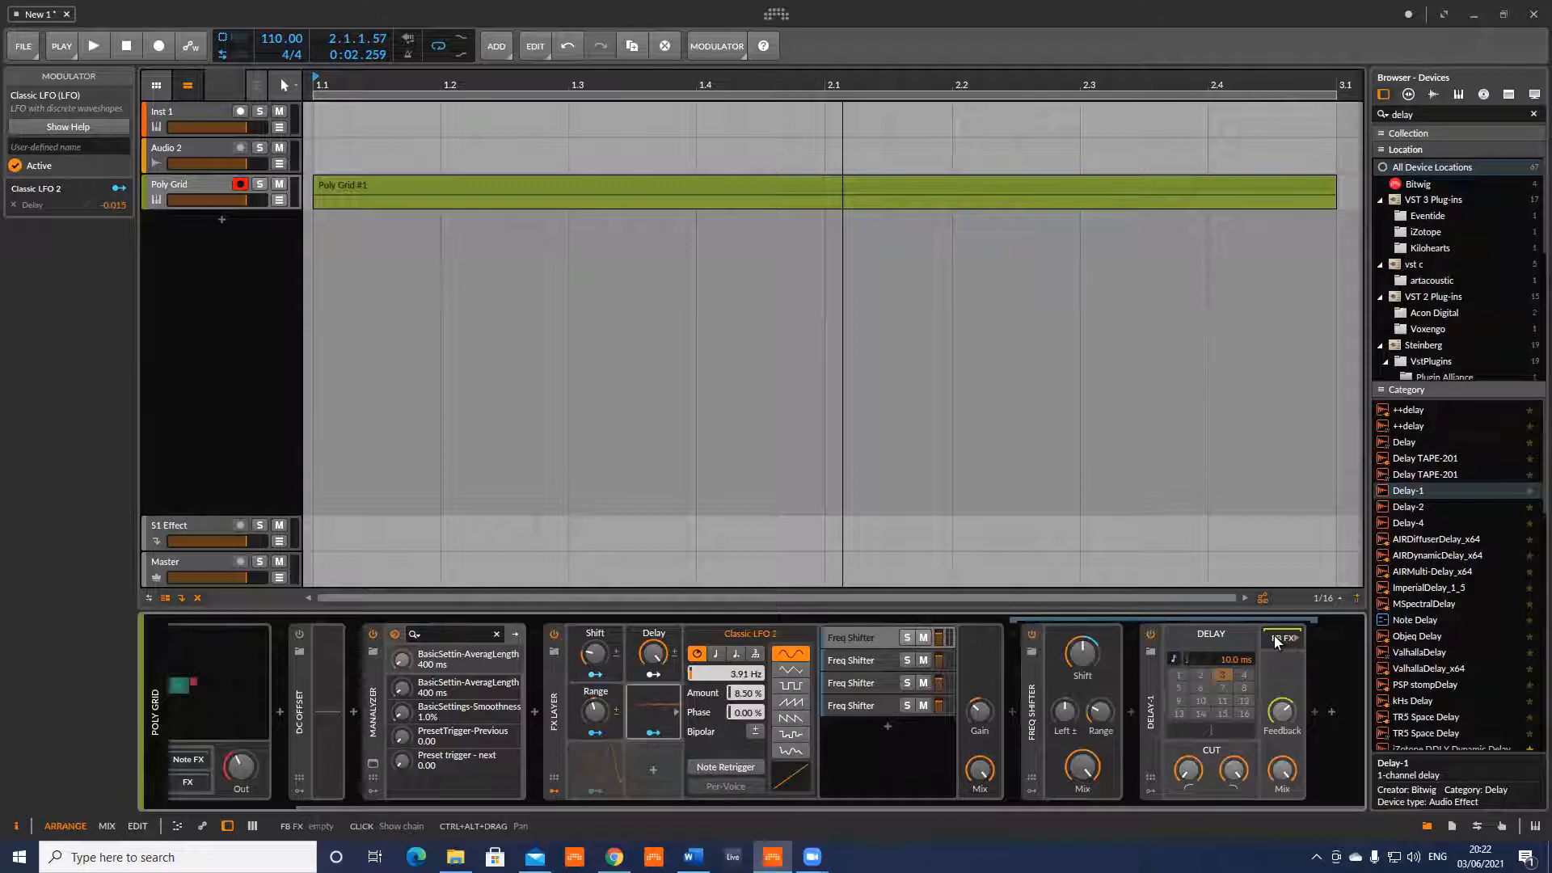
click(1400, 491)
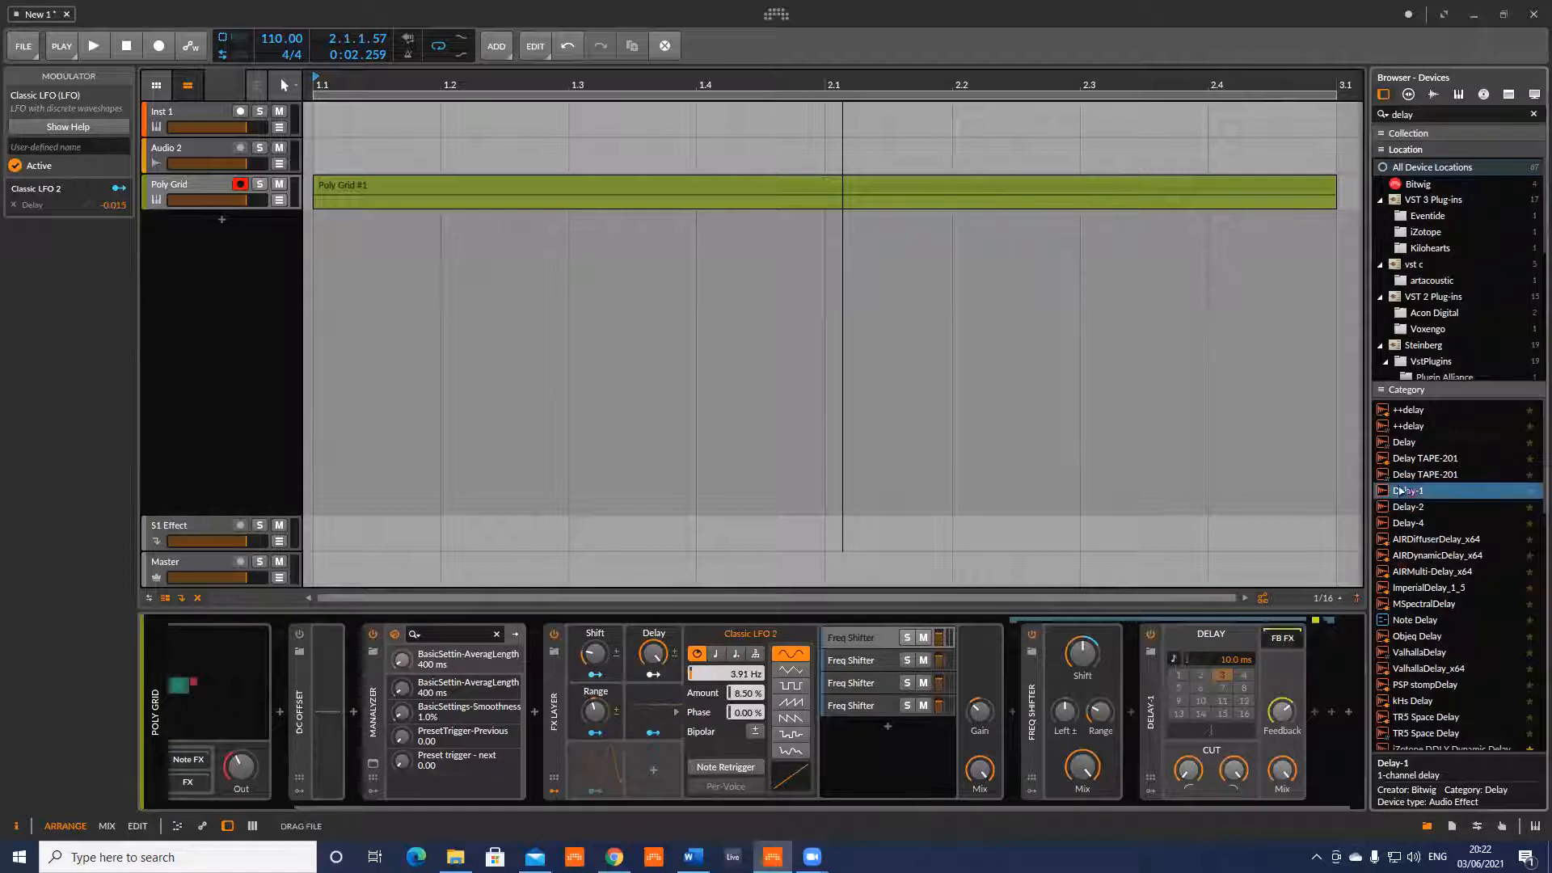